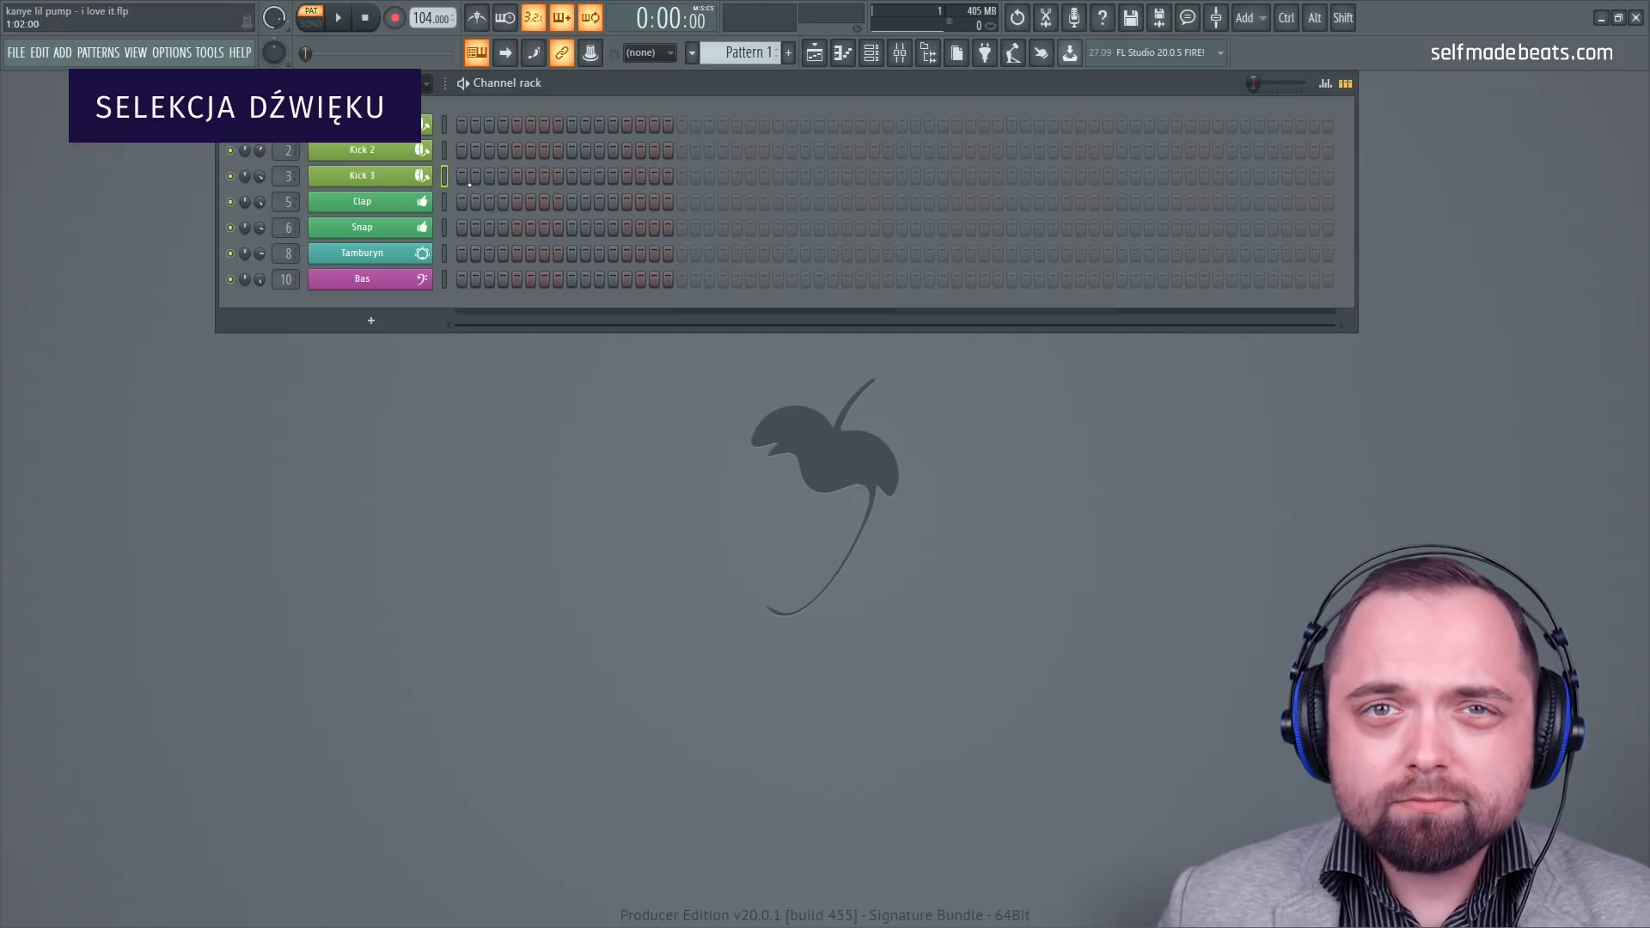
Step: Audition the Kick 3, Clap, Snap, Tamburyn and Bas channels one after another
{"action": "key", "text": "z"}
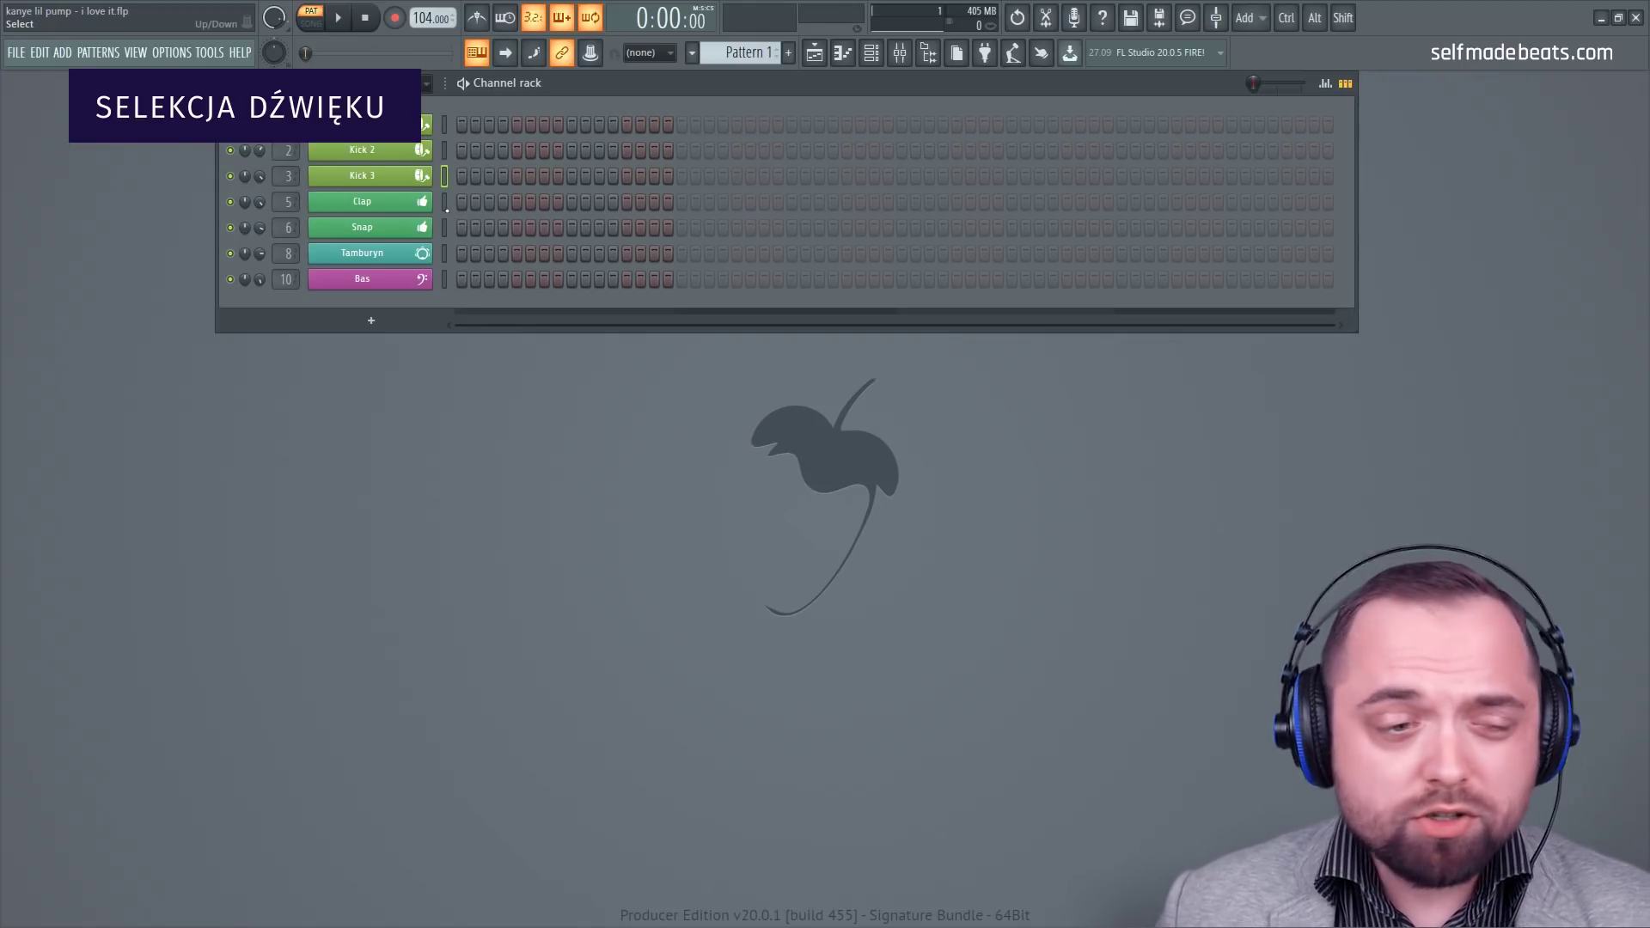
{"action": "left_click", "coordinate": [445, 204]}
{"action": "key", "text": "z"}
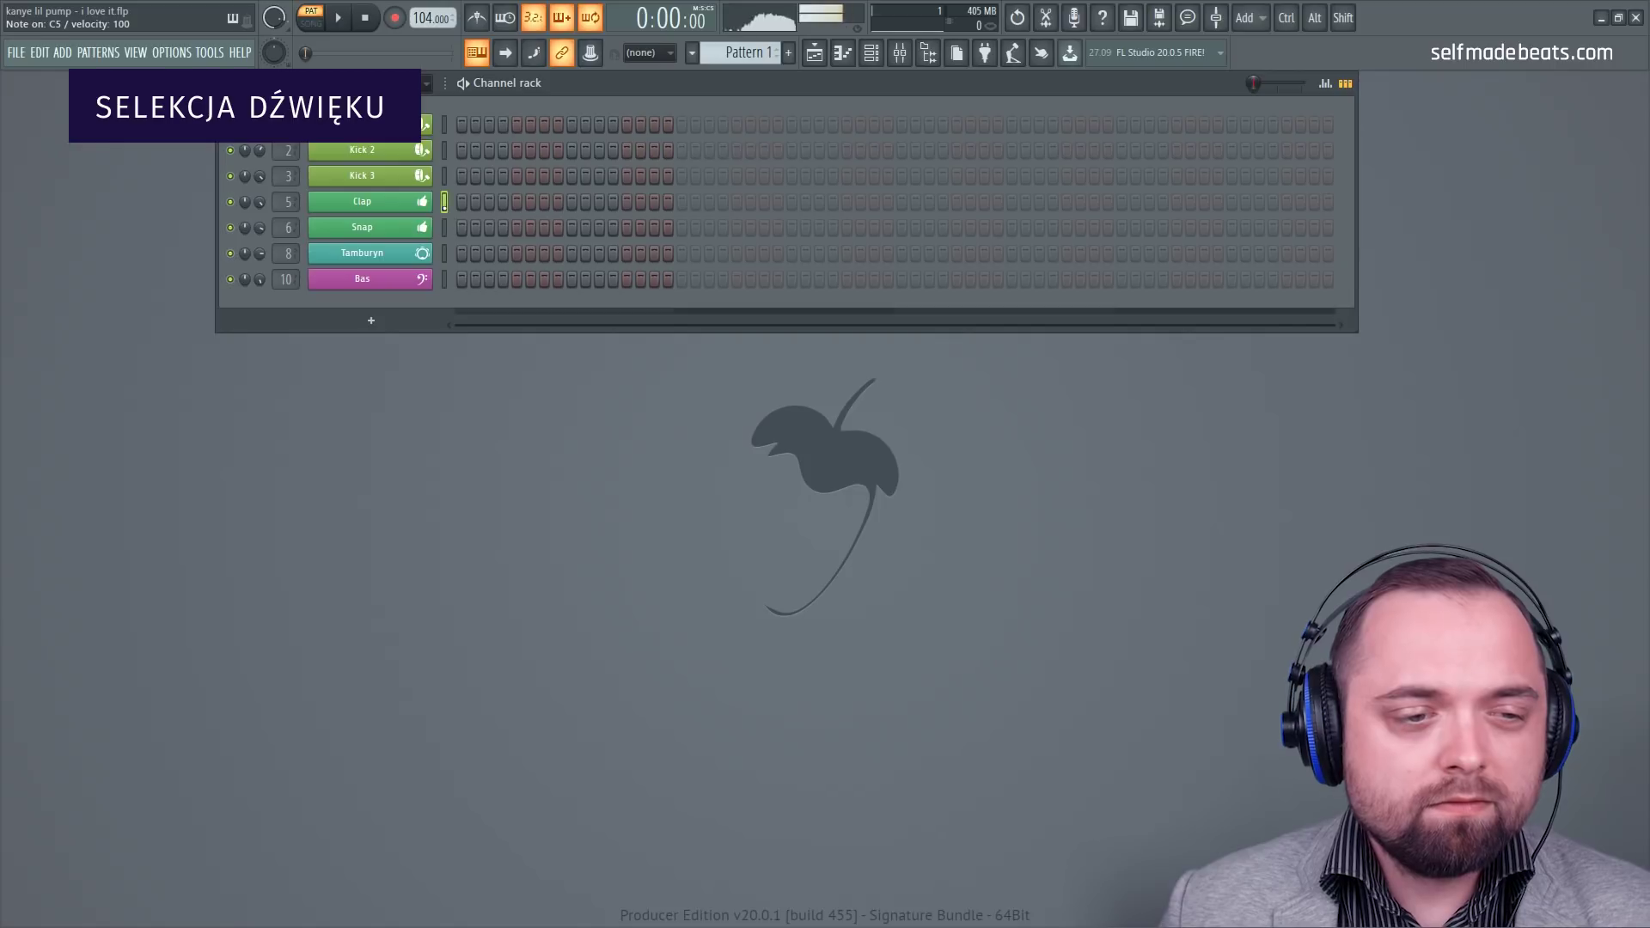
{"action": "left_click", "coordinate": [445, 228]}
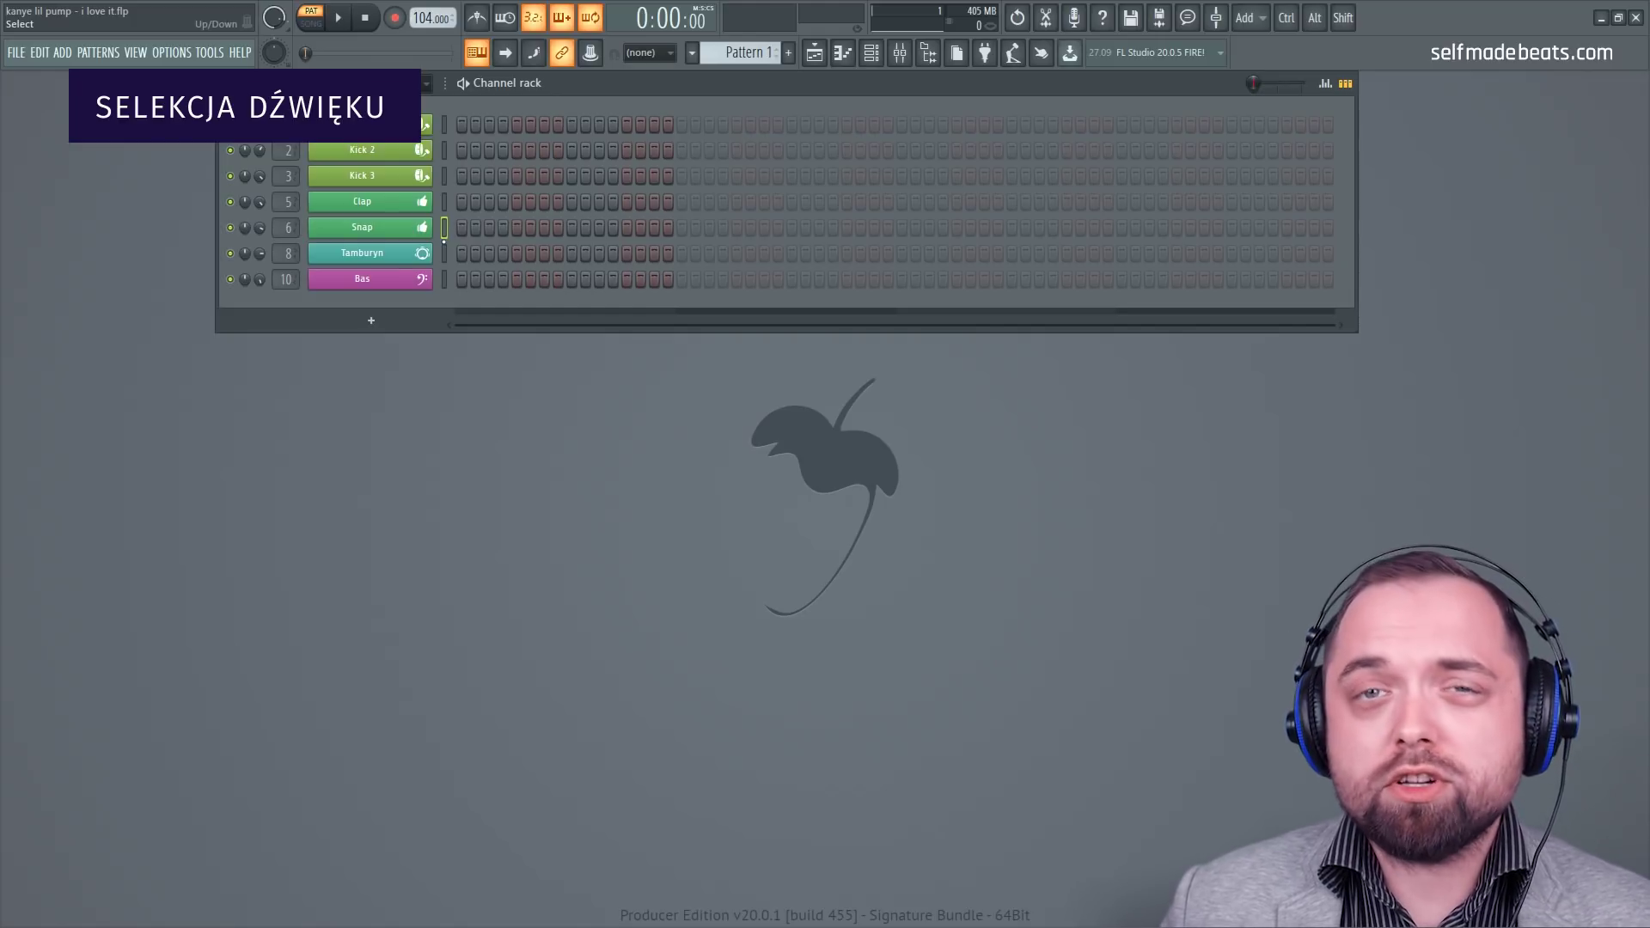
{"action": "left_click", "coordinate": [444, 253]}
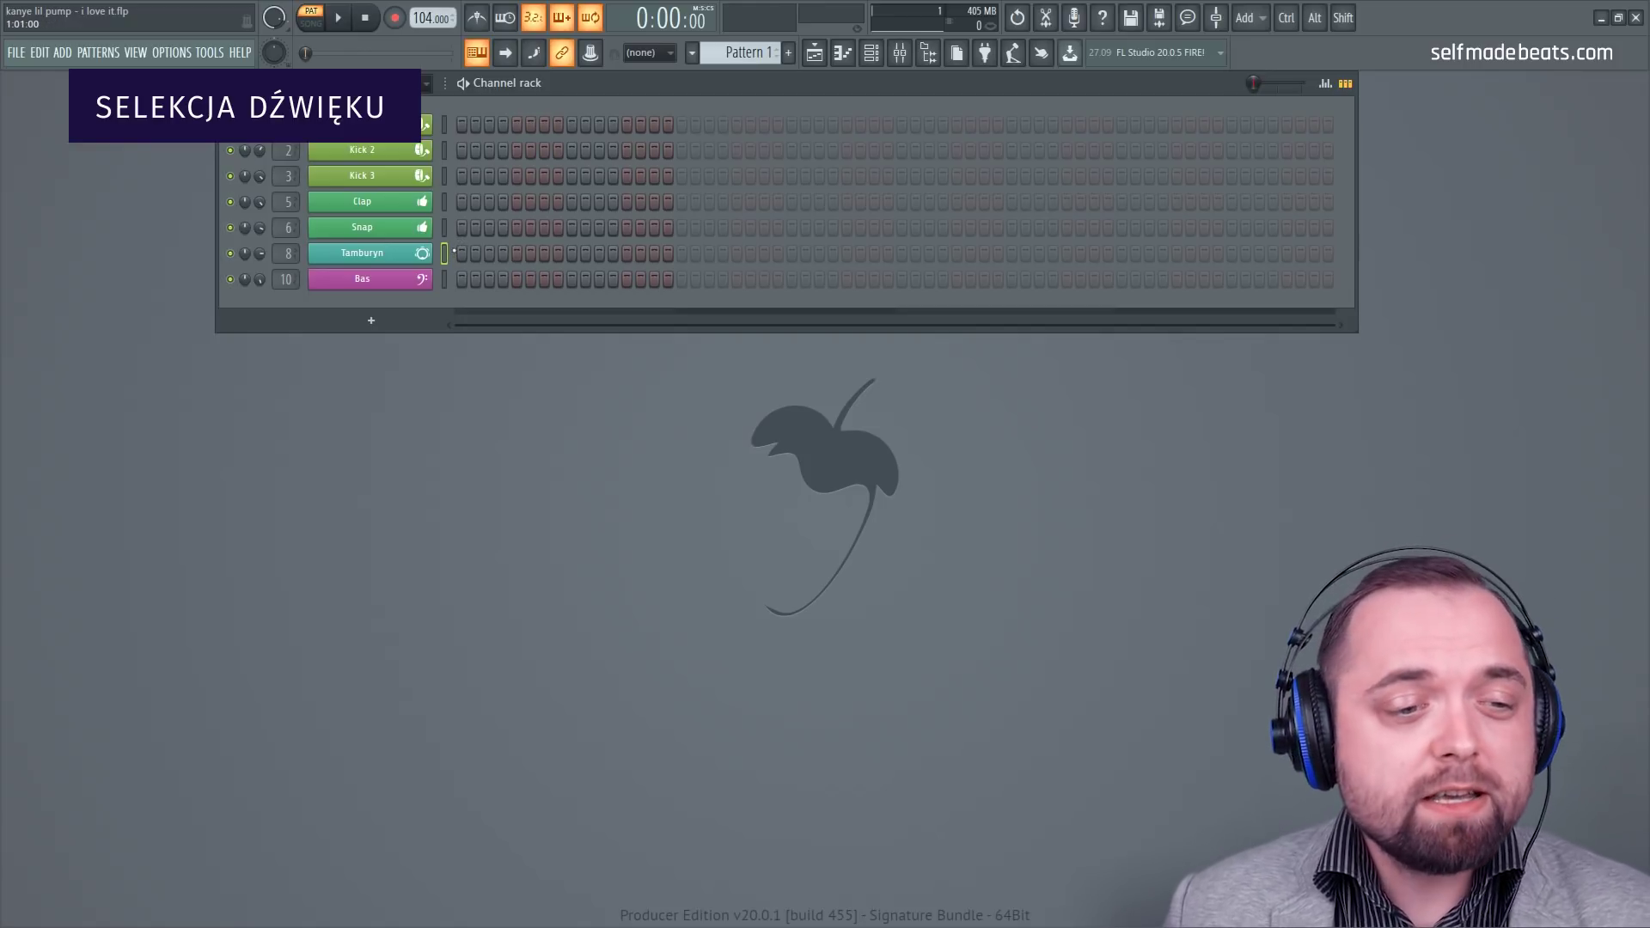
{"action": "key", "text": "Down"}
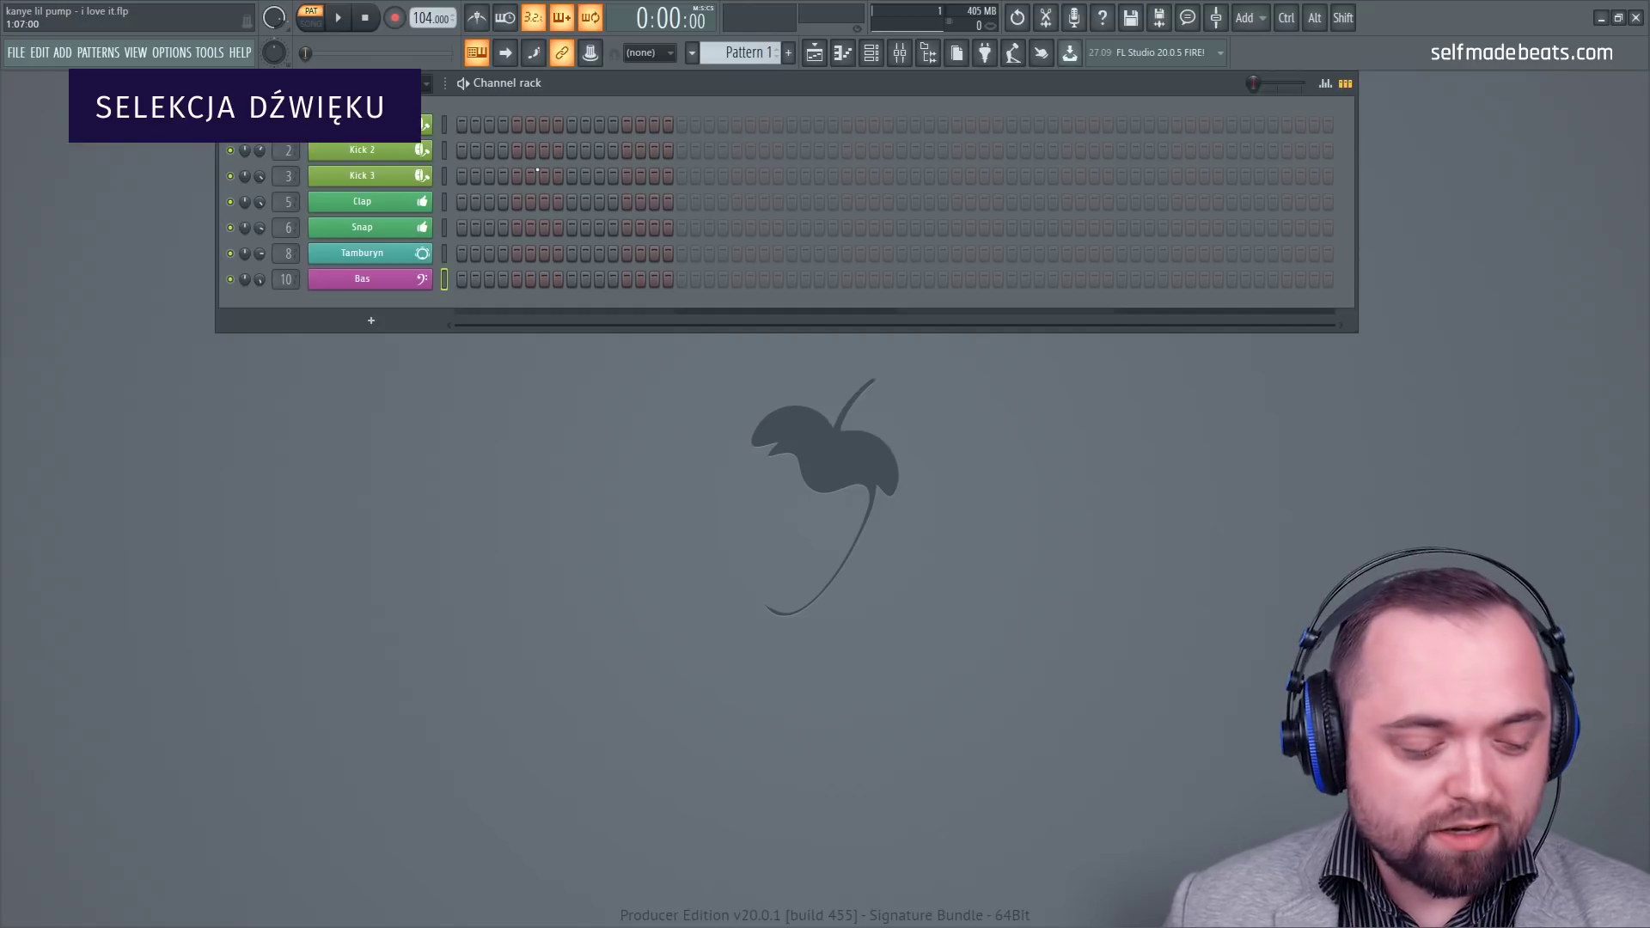
{"action": "key", "text": "w"}
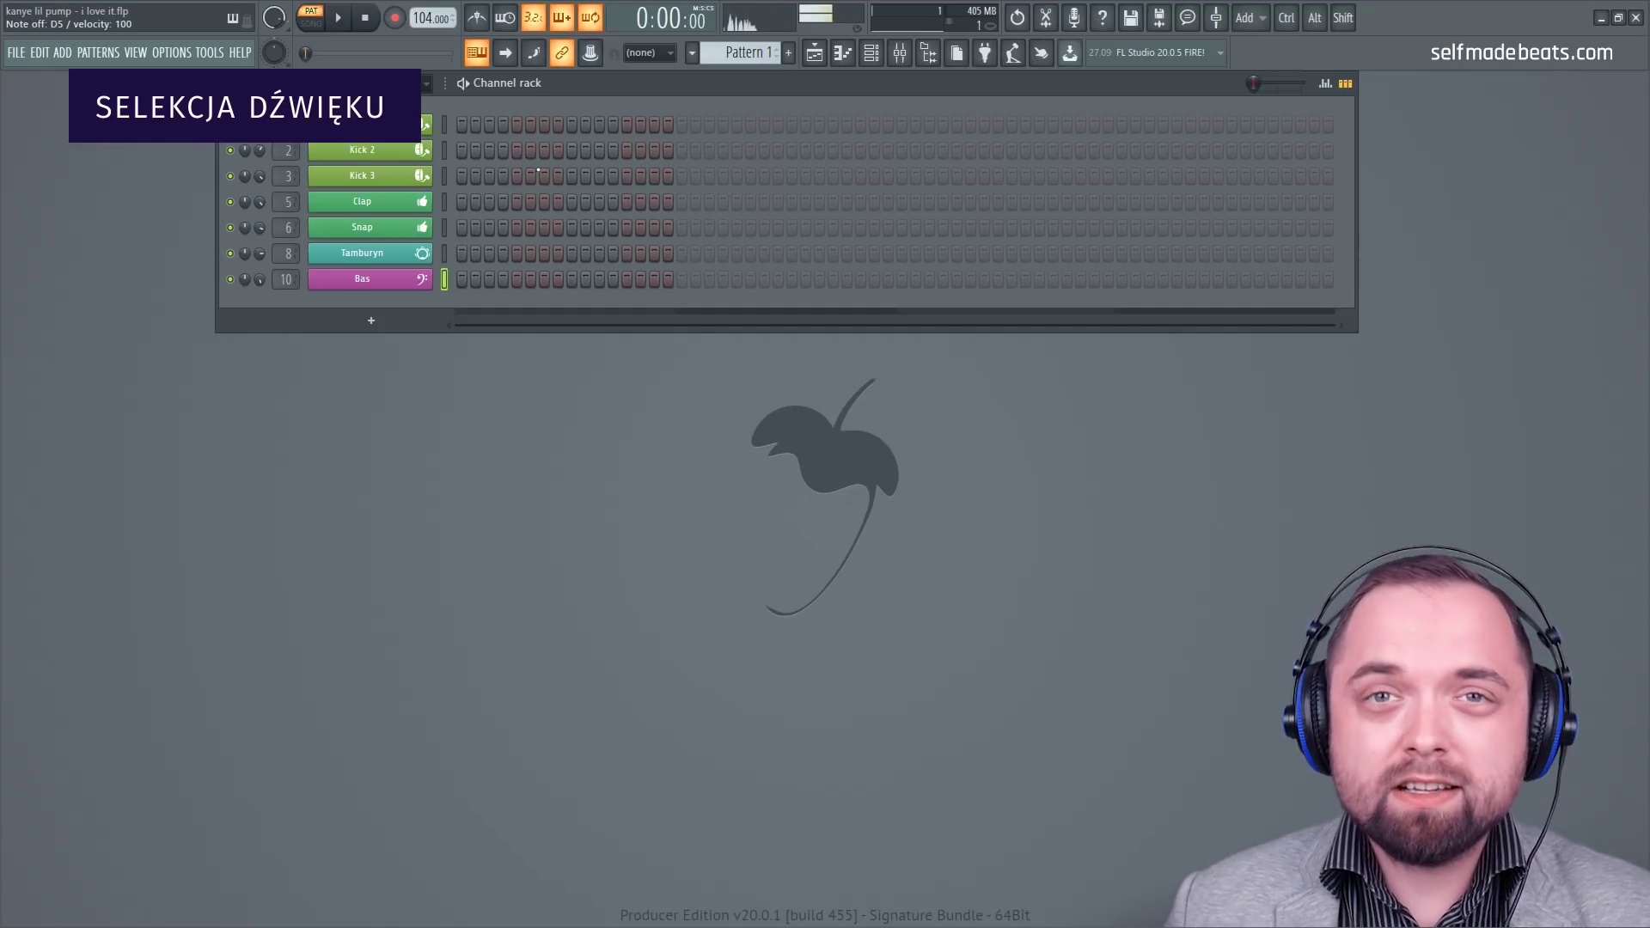
Step: Inspect the Bas channel's DirectWave instrument and locate the Acoustic preset under Packs > Instruments > Bass, then close both the browser and the instrument
{"action": "left_click", "coordinate": [405, 278]}
{"action": "left_click_drag", "start_coordinate": [396, 227], "coordinate": [607, 184]}
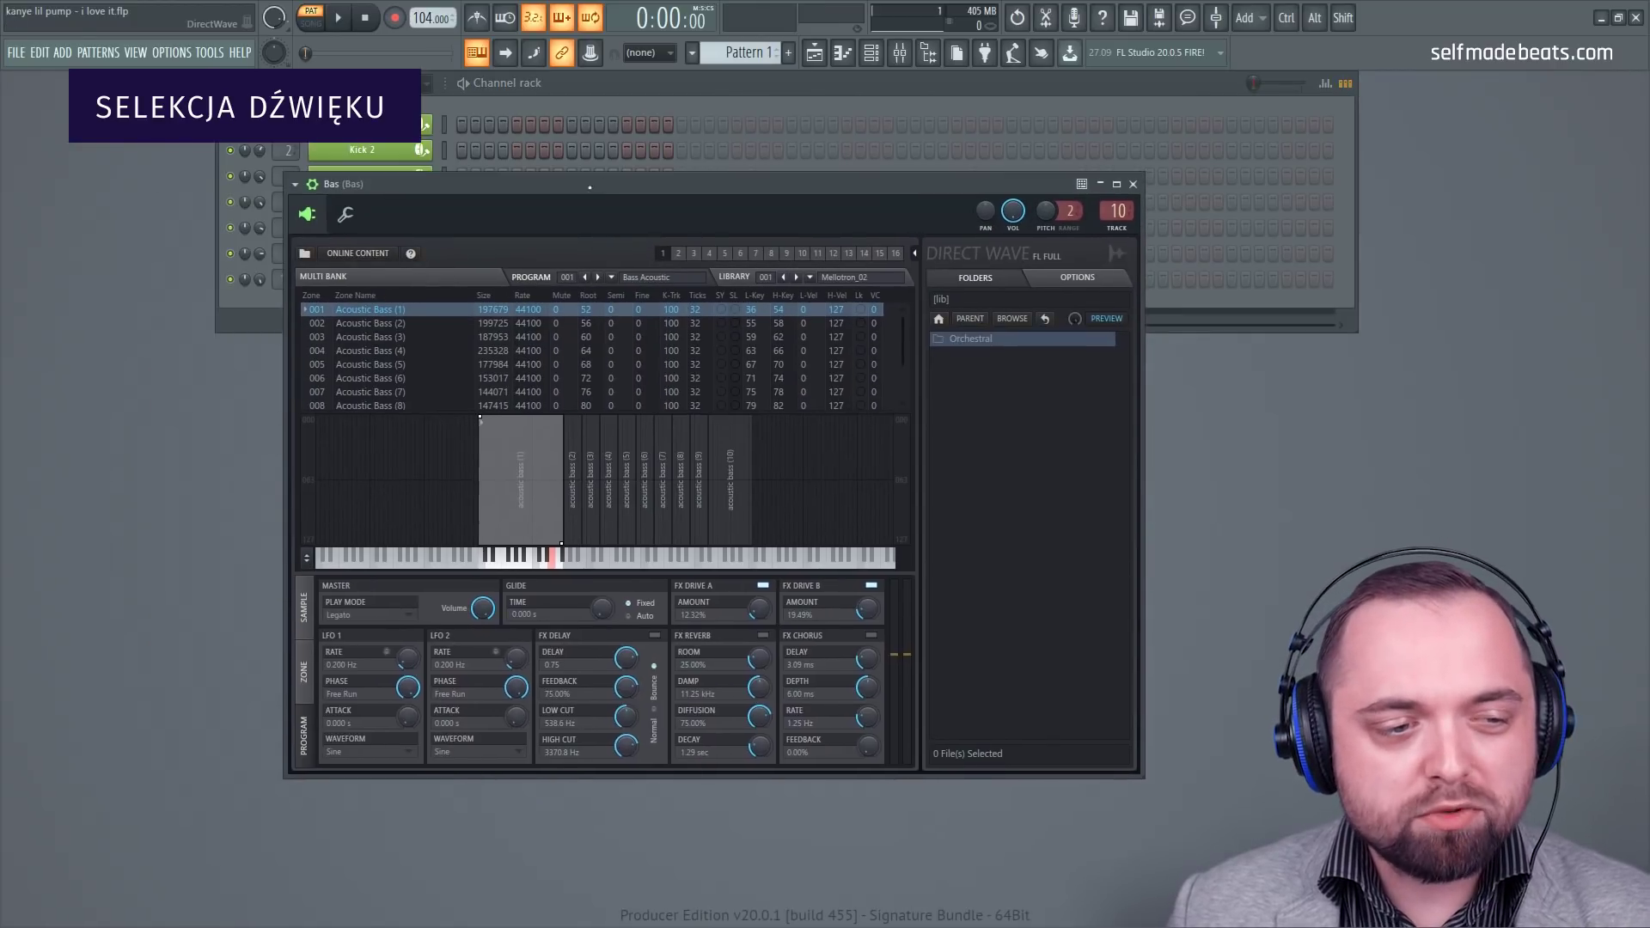
{"action": "left_click", "coordinate": [929, 55]}
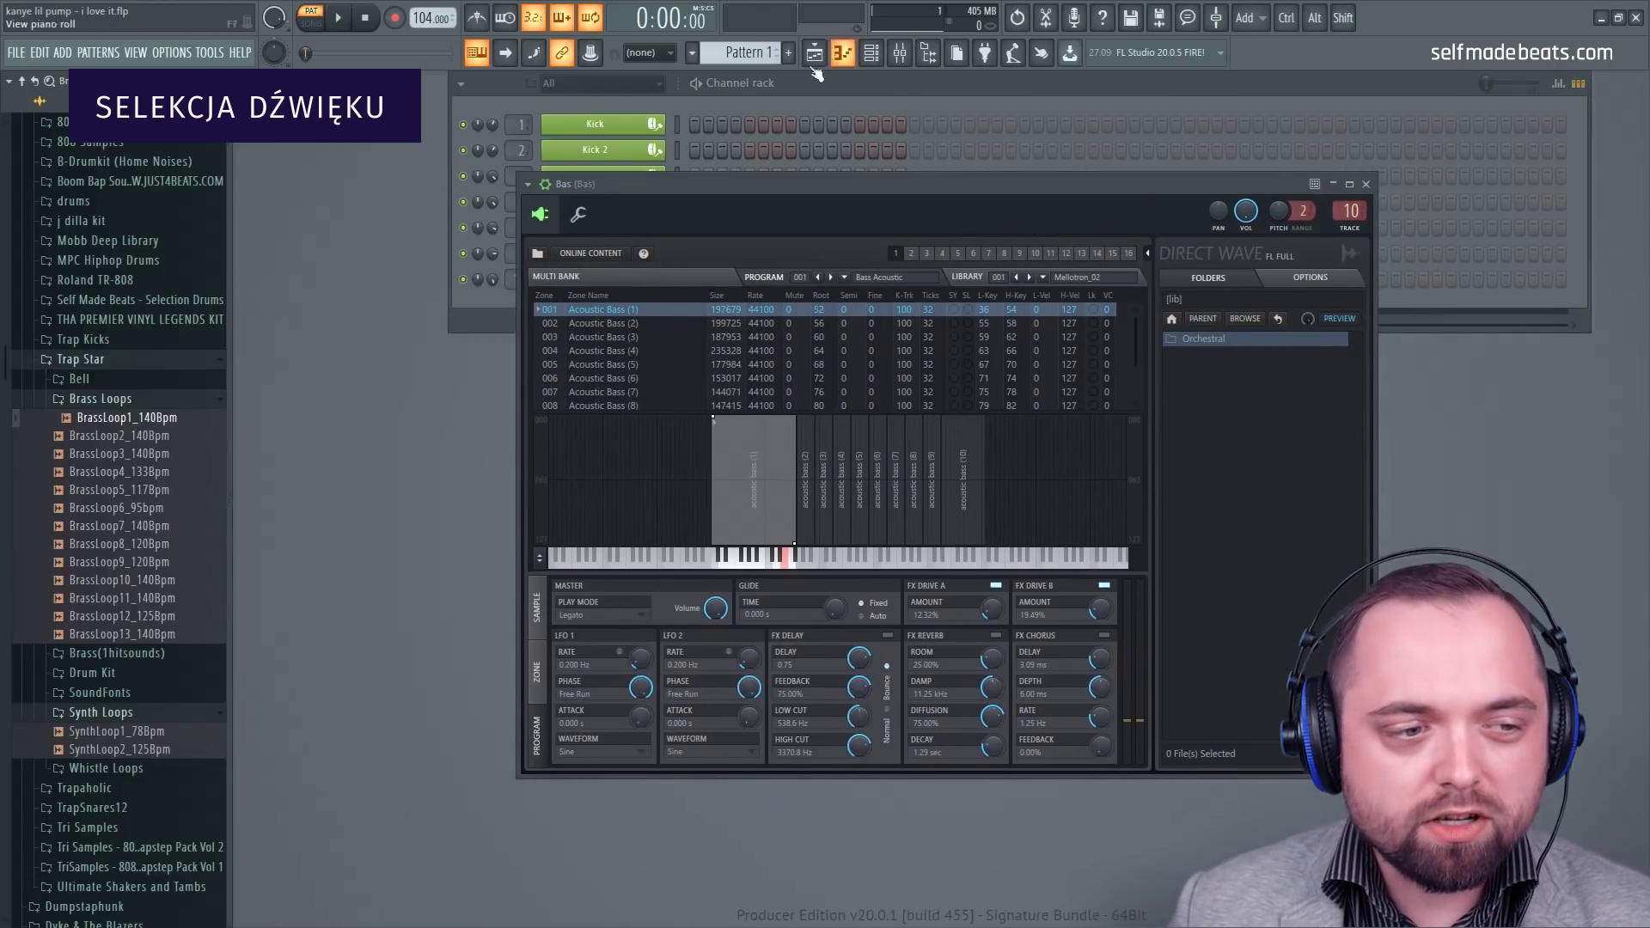
{"action": "left_click", "coordinate": [27, 86]}
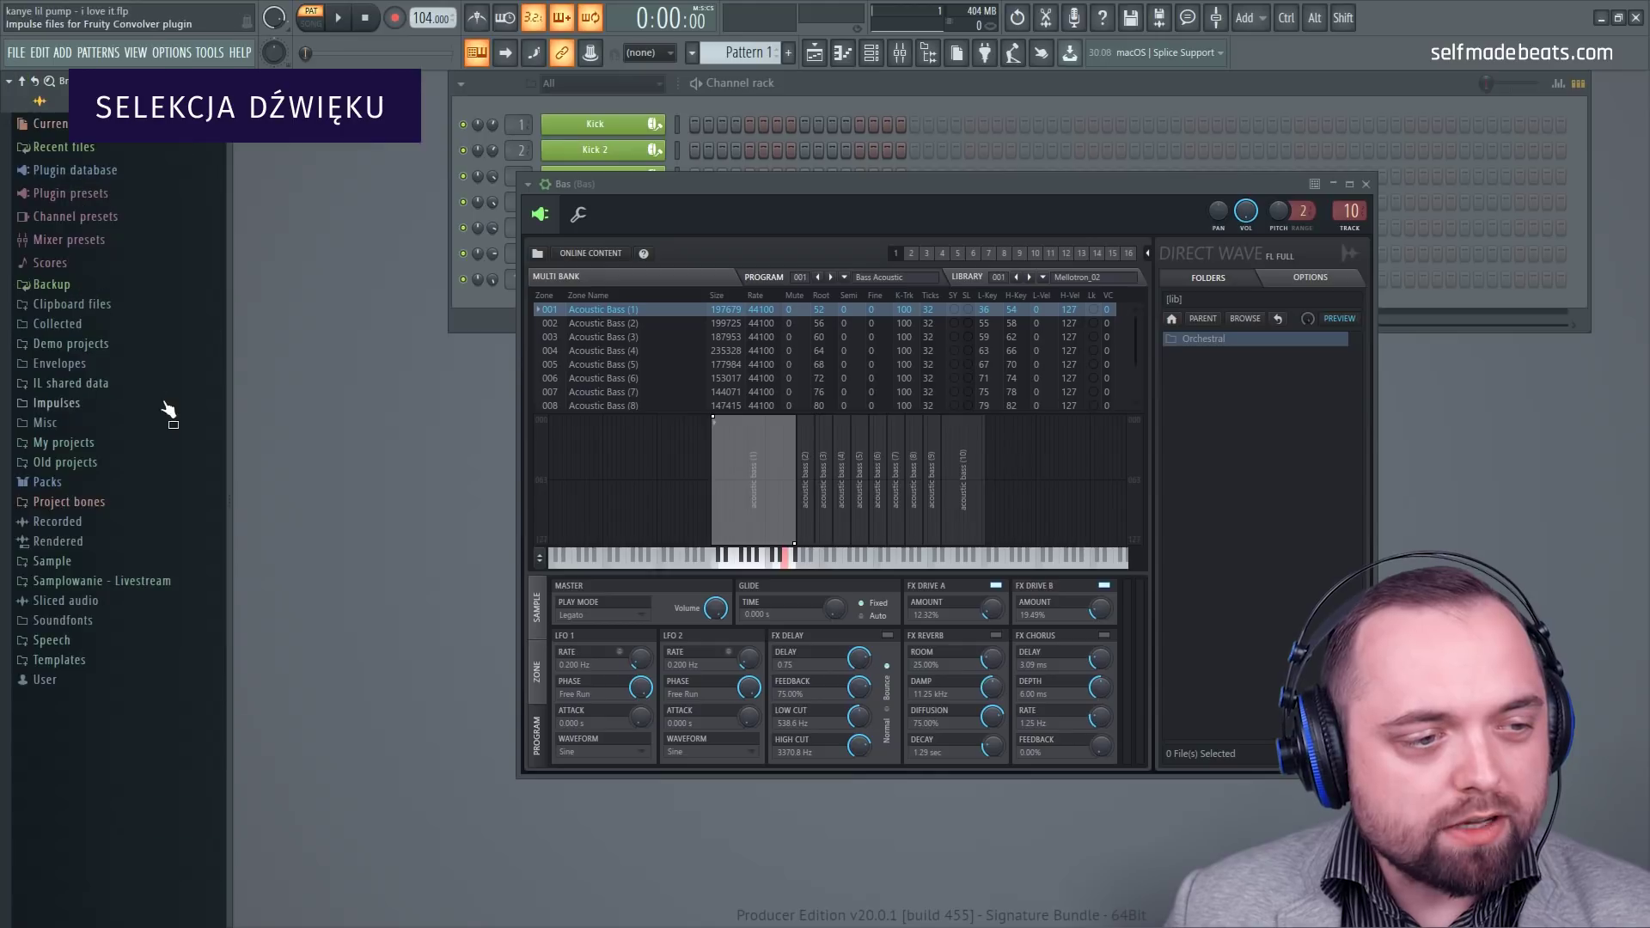
{"action": "left_click", "coordinate": [90, 483]}
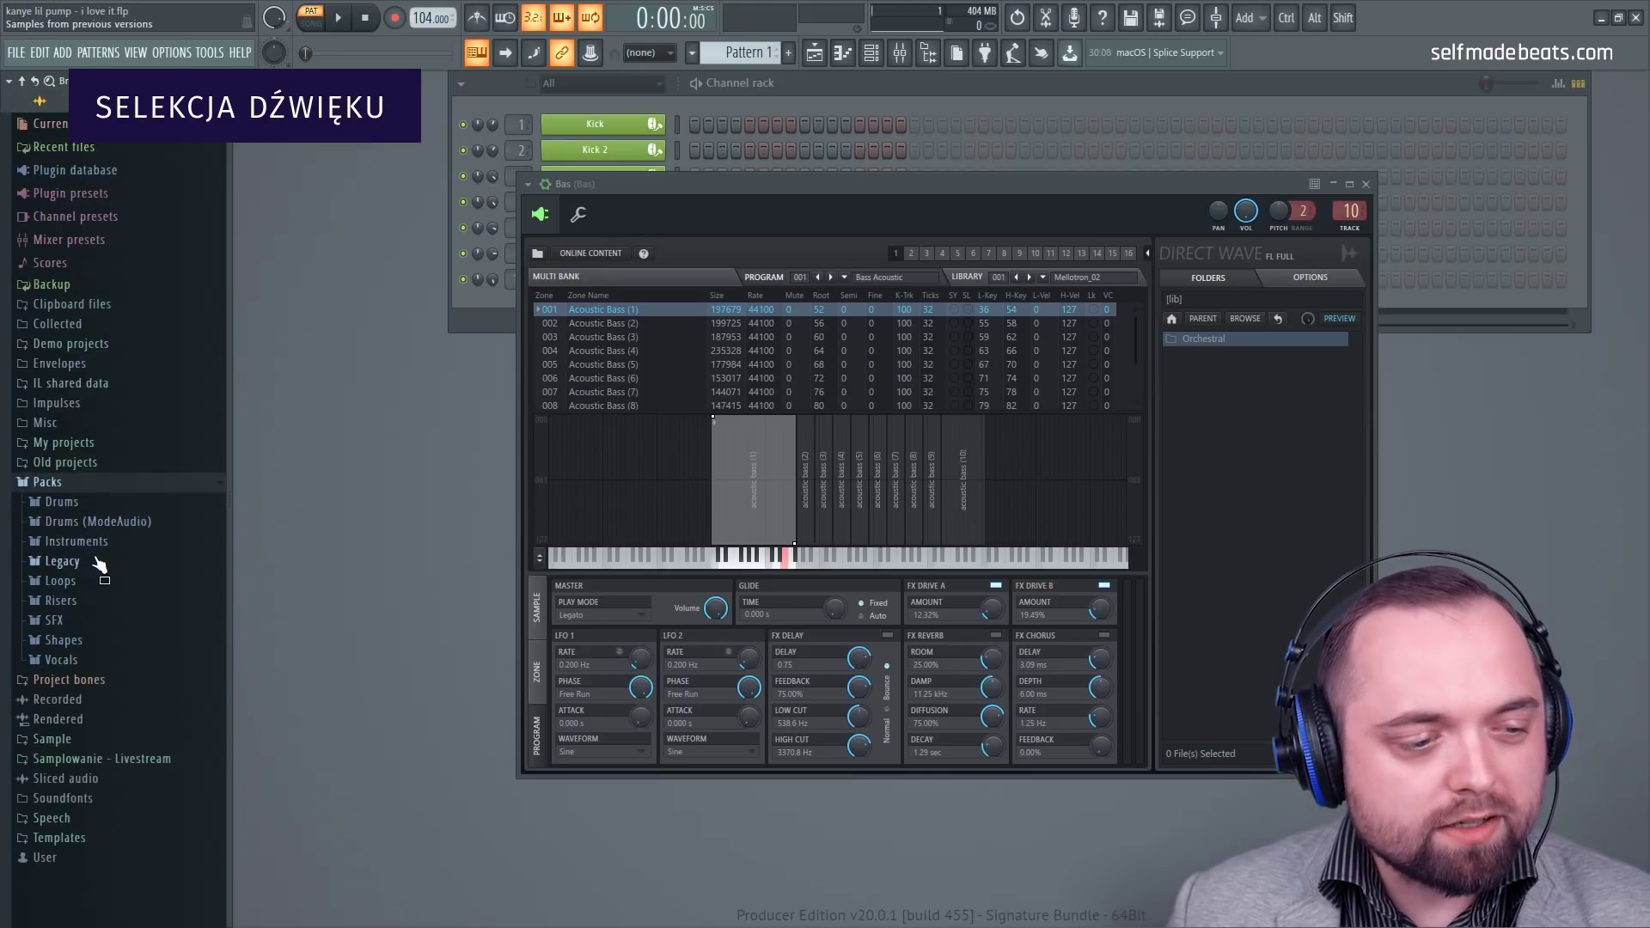
{"action": "left_click", "coordinate": [96, 541]}
{"action": "left_click", "coordinate": [70, 561]}
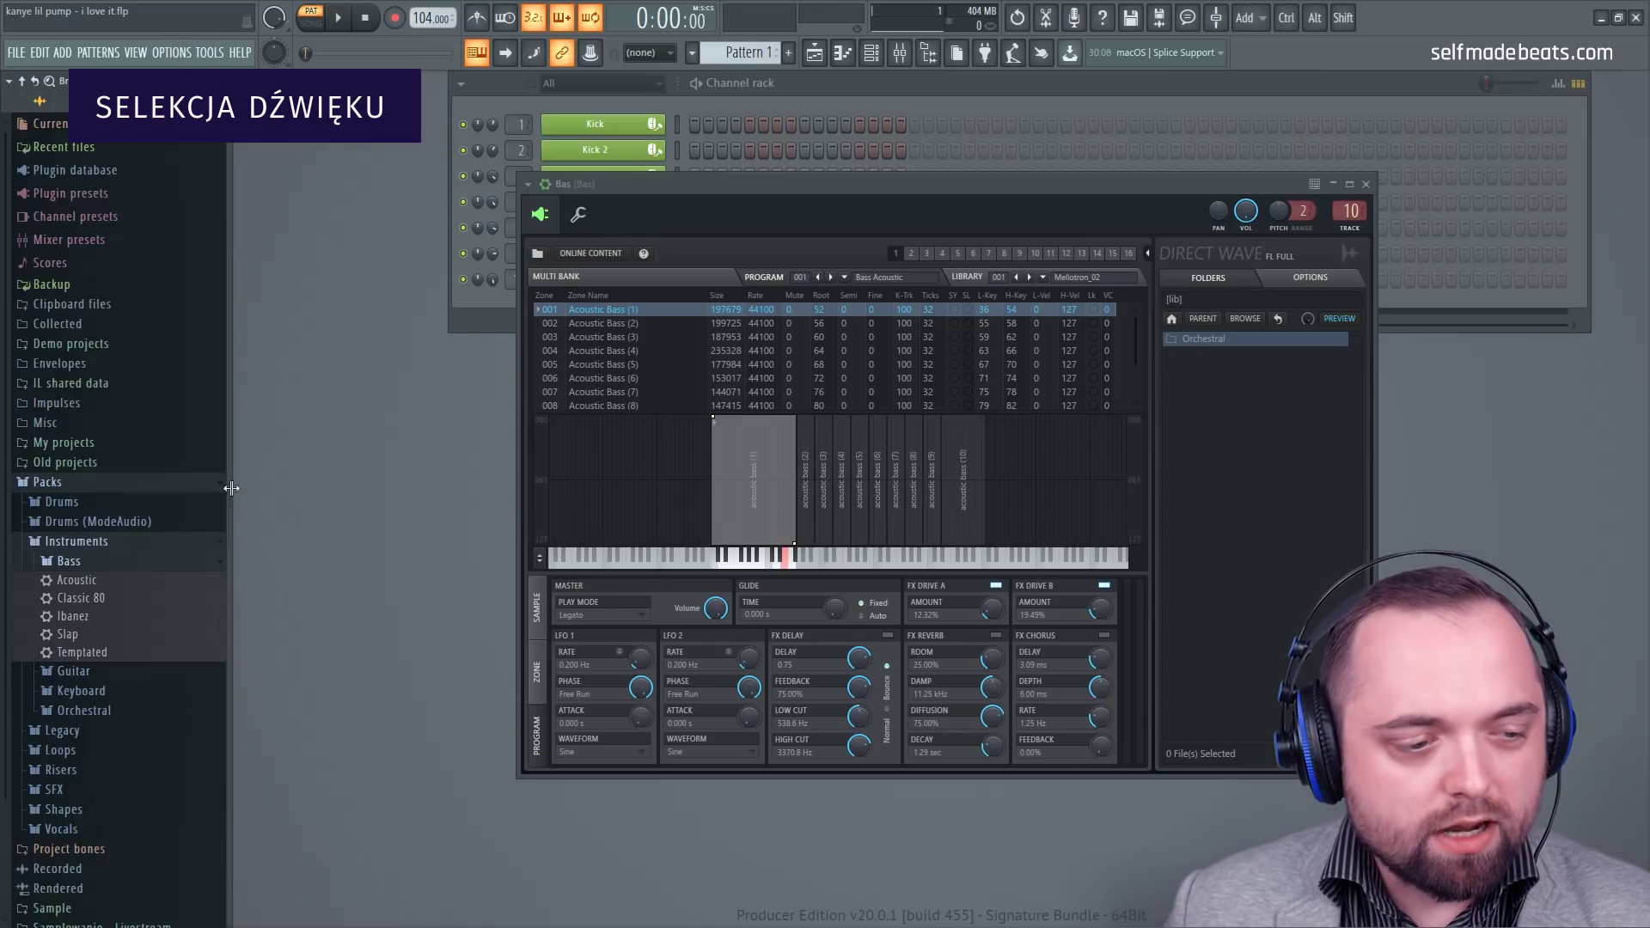
{"action": "left_click", "coordinate": [84, 582]}
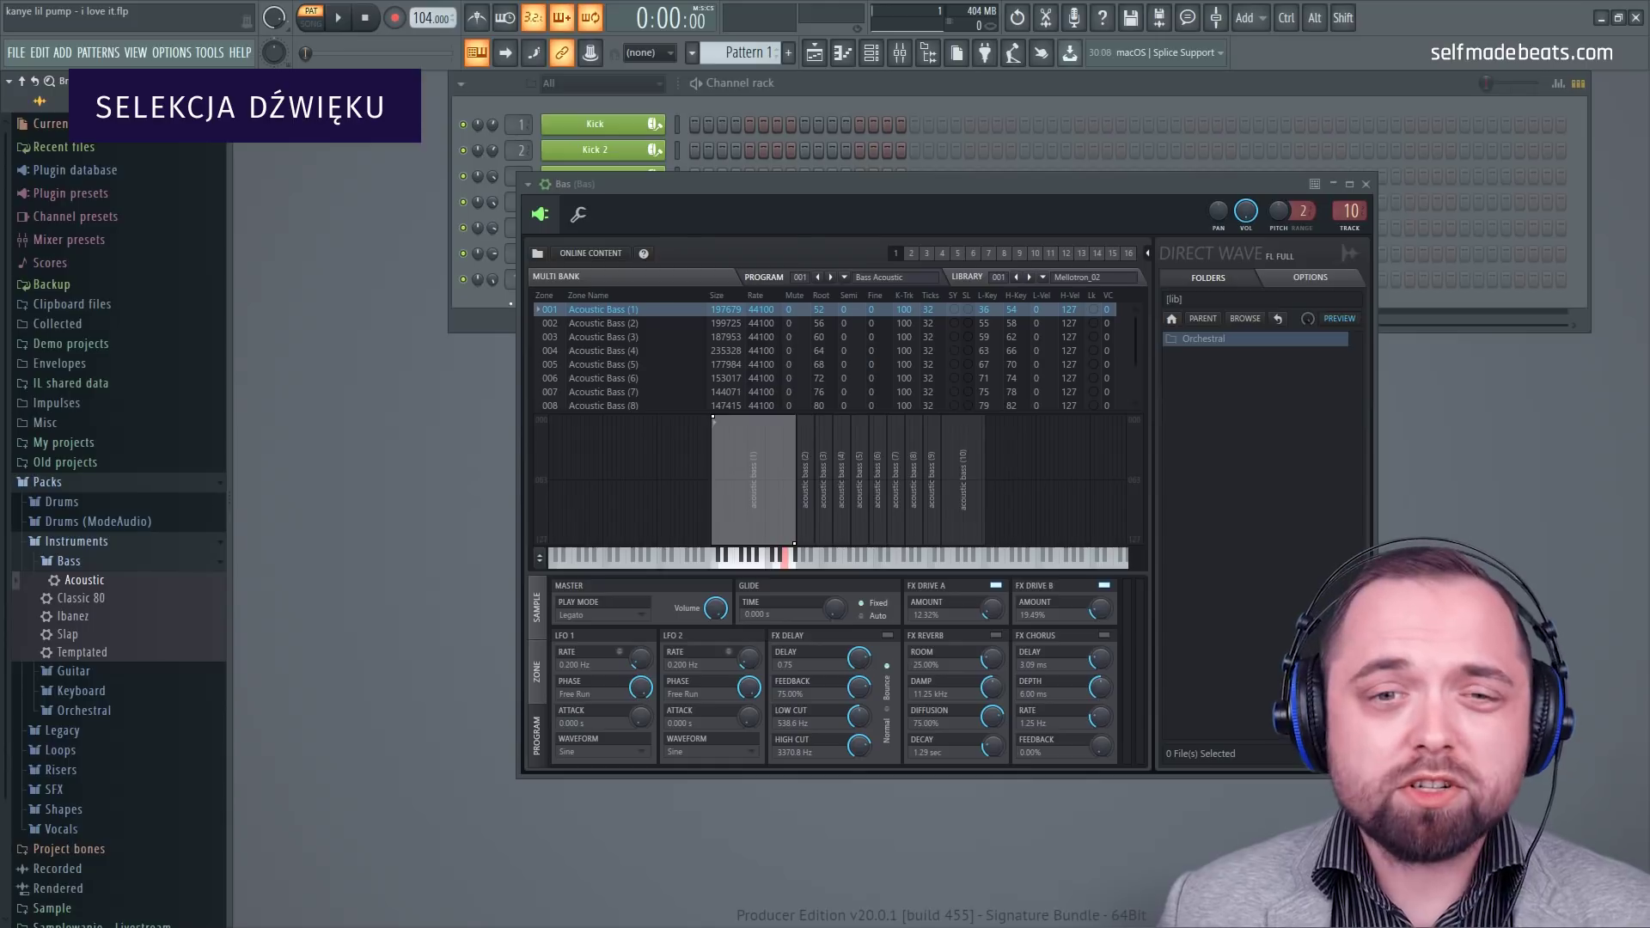
{"action": "key", "text": "alt+F8"}
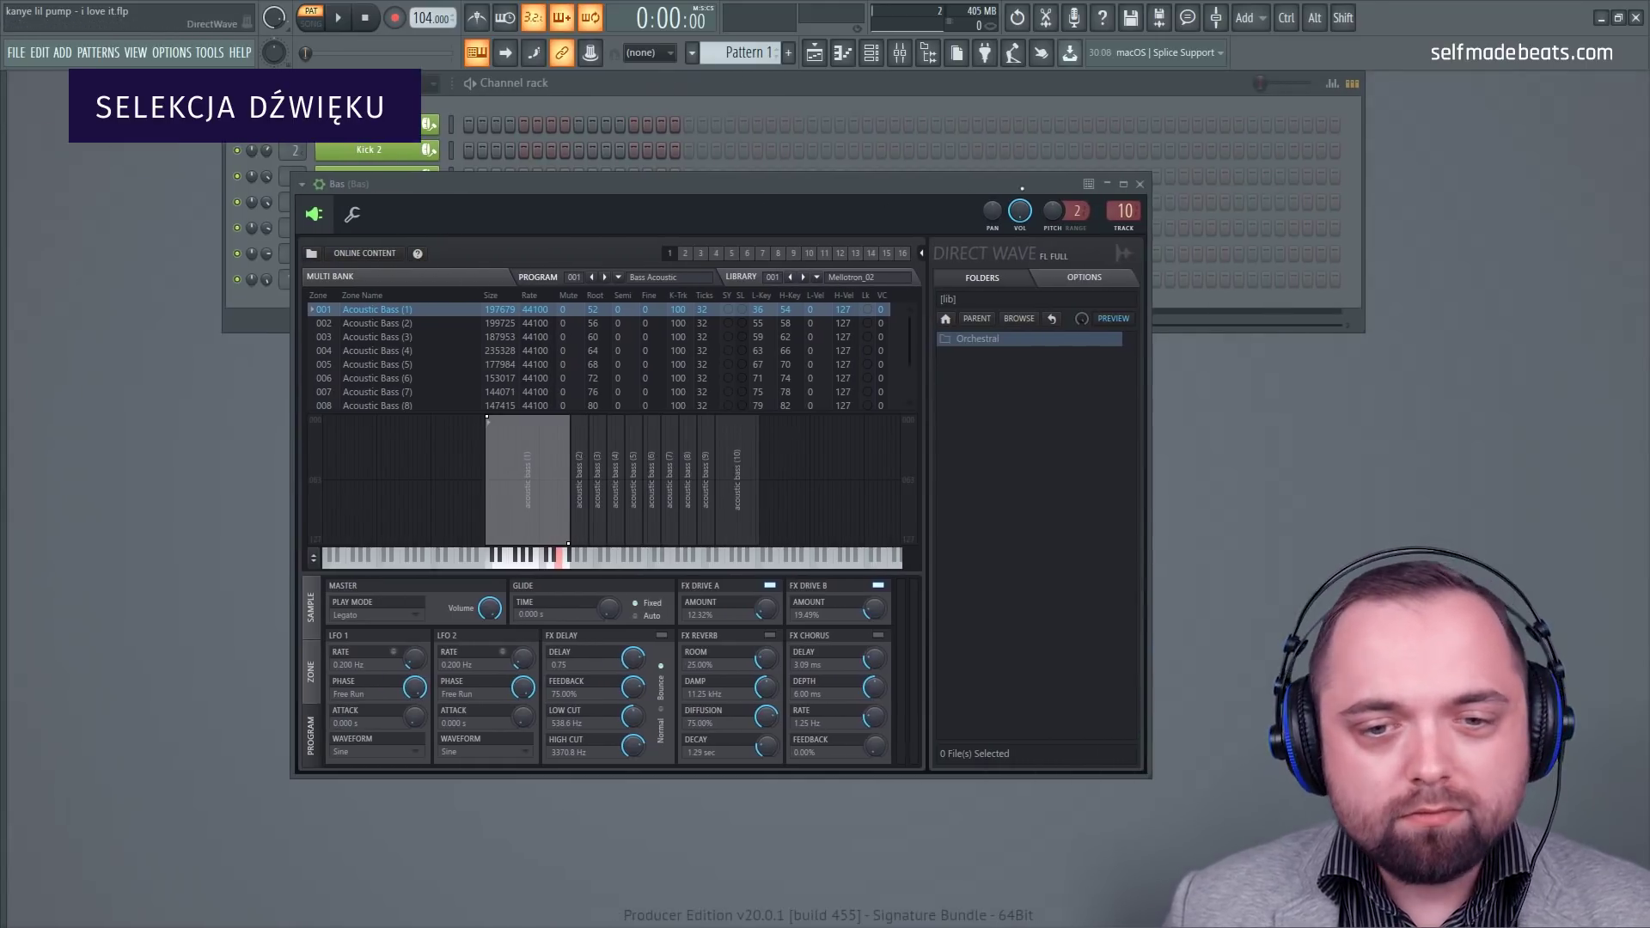
{"action": "left_click", "coordinate": [1140, 184]}
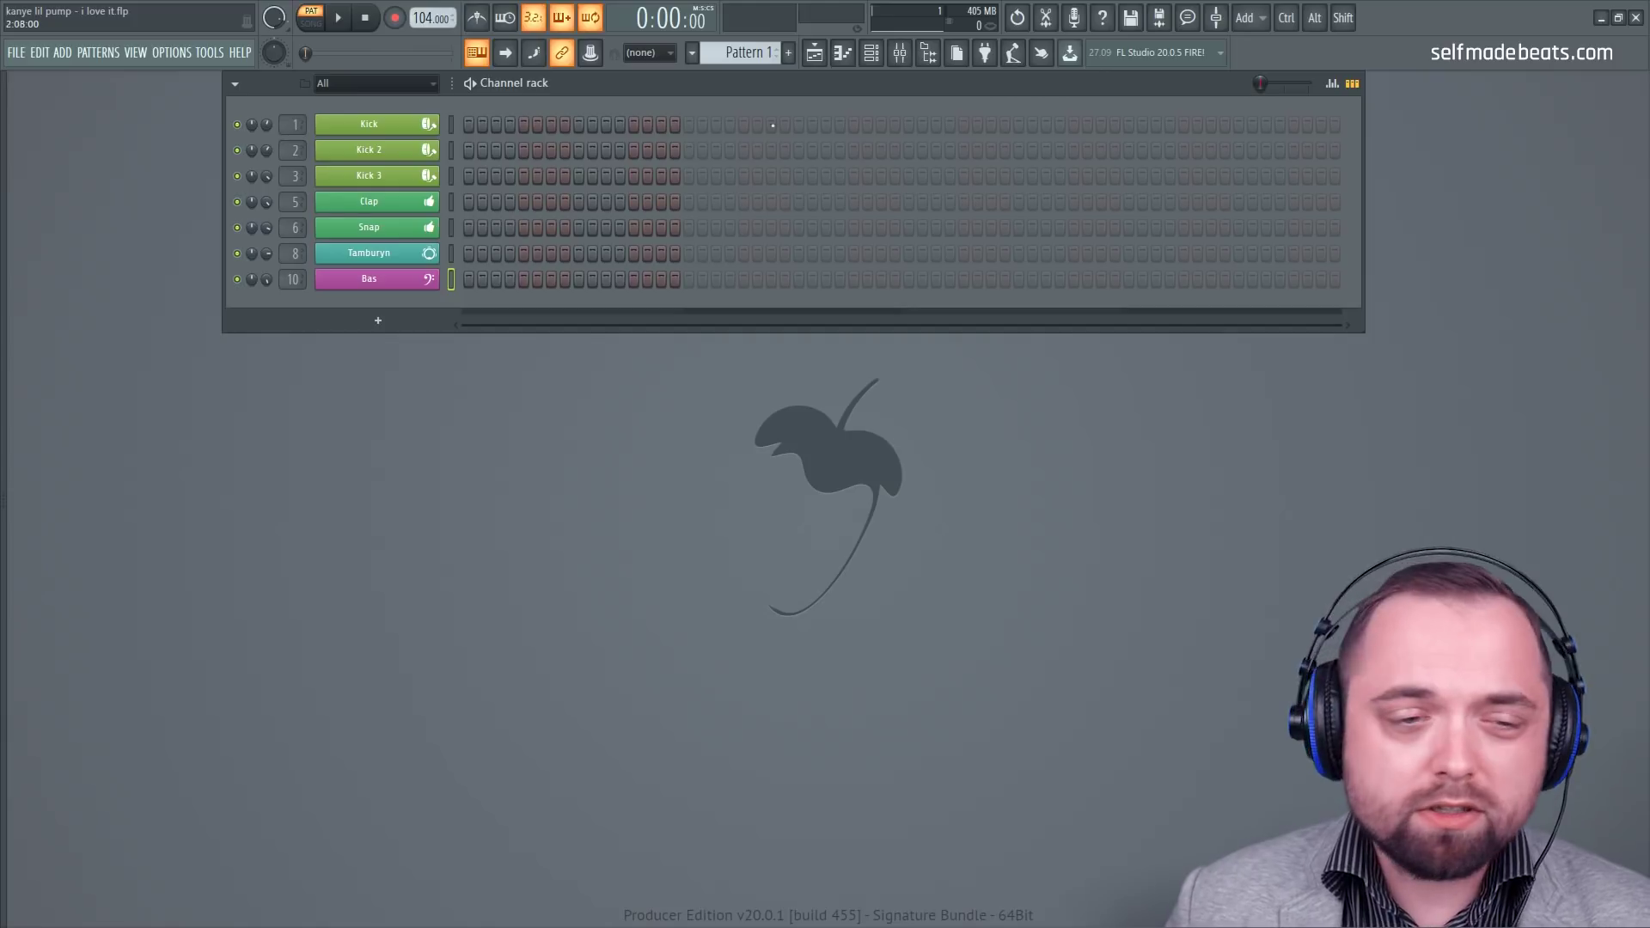
Step: Place Clap and Snap hits together on steps 5, 13, 21 and 29 of Pattern 1
{"action": "left_click", "coordinate": [524, 201]}
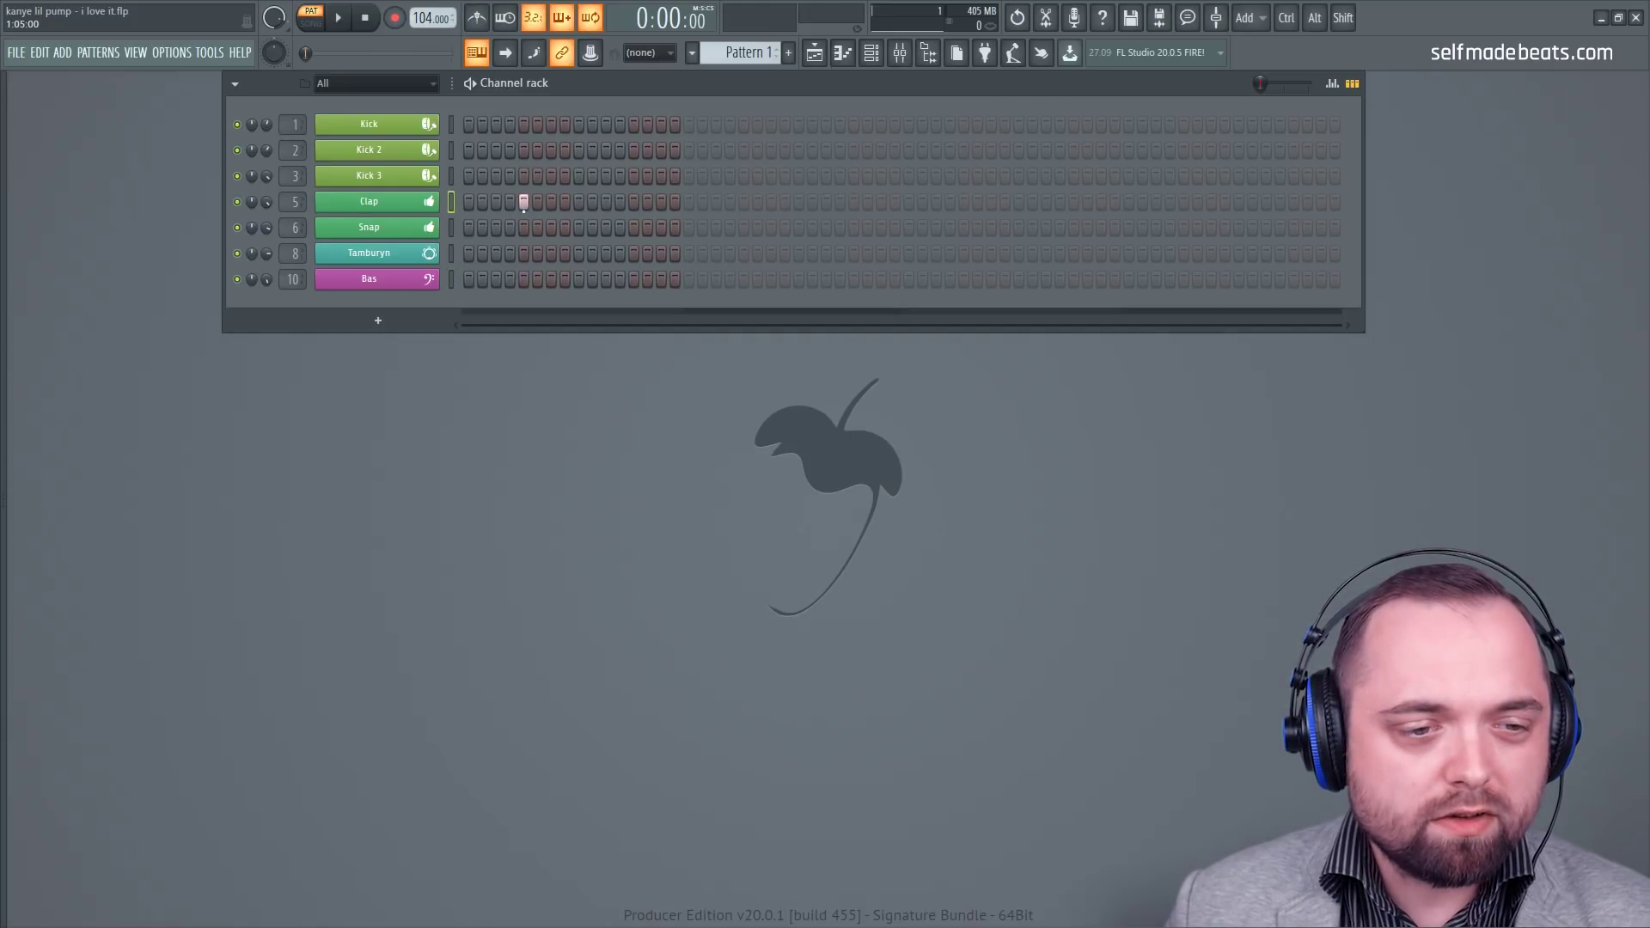
{"action": "left_click", "coordinate": [524, 227]}
{"action": "left_click", "coordinate": [636, 203]}
{"action": "left_click", "coordinate": [636, 228]}
{"action": "left_click", "coordinate": [743, 202]}
{"action": "left_click", "coordinate": [744, 227]}
{"action": "left_click", "coordinate": [854, 202]}
{"action": "left_click", "coordinate": [854, 228]}
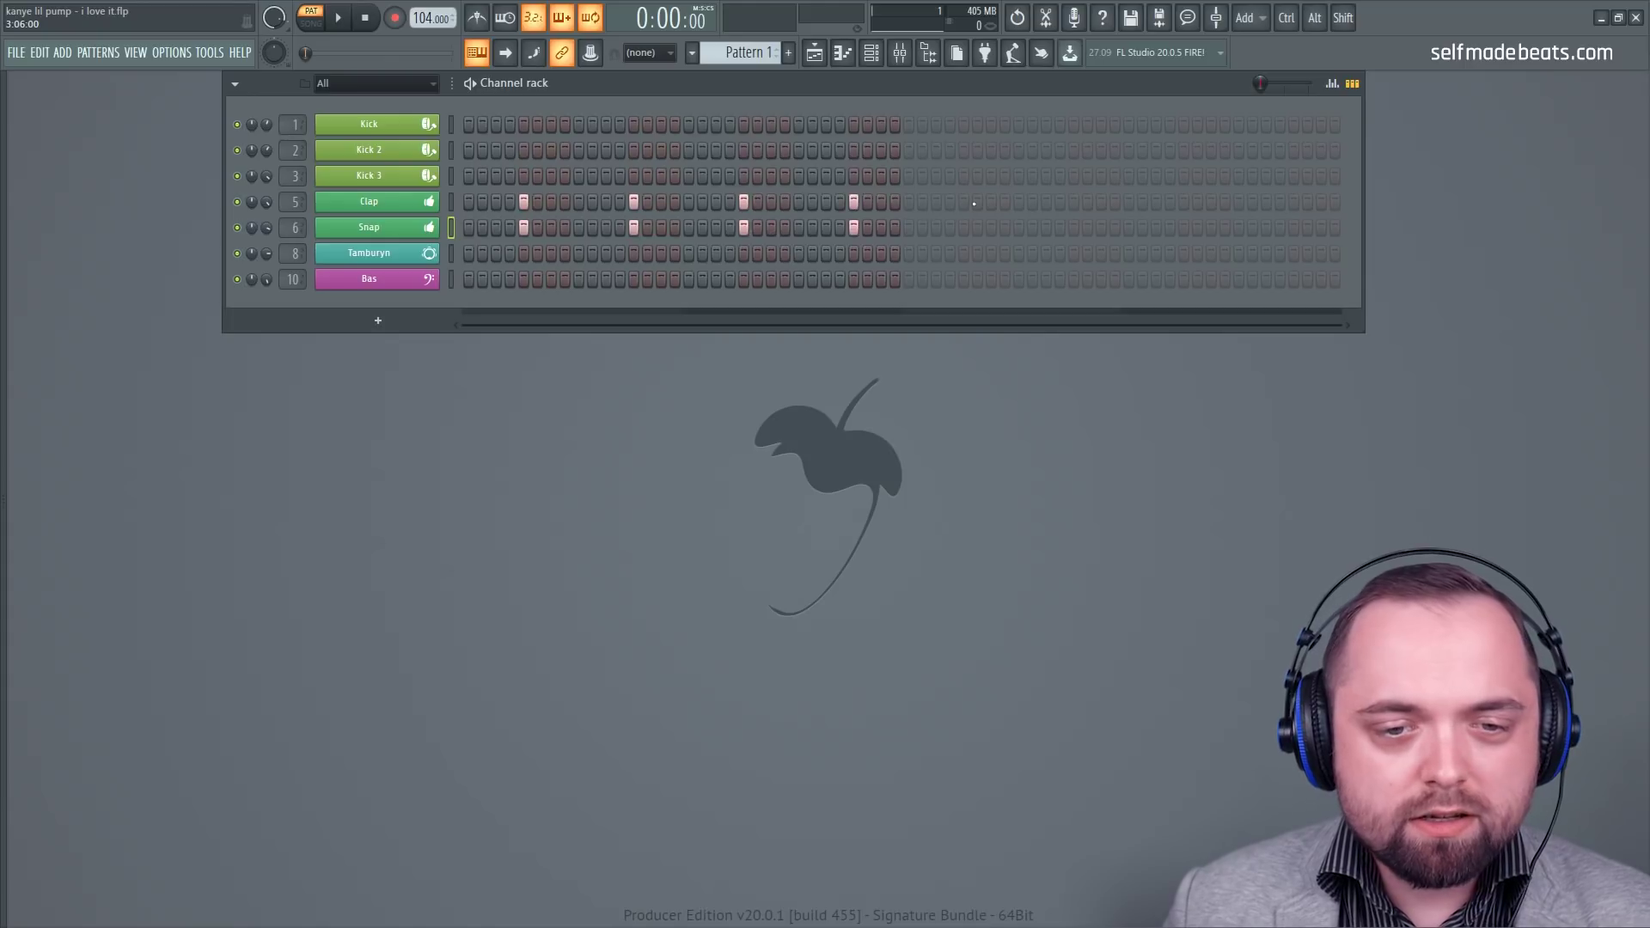
Step: Continue the Clap and Snap hits on steps 37, 45, 53 and 61 of the pattern
{"action": "left_click", "coordinate": [964, 201]}
{"action": "left_click", "coordinate": [963, 227]}
{"action": "left_click", "coordinate": [1074, 202]}
{"action": "left_click", "coordinate": [1074, 228]}
{"action": "left_click", "coordinate": [1184, 201]}
{"action": "left_click", "coordinate": [1184, 227]}
{"action": "left_click", "coordinate": [1294, 201]}
{"action": "left_click", "coordinate": [1293, 227]}
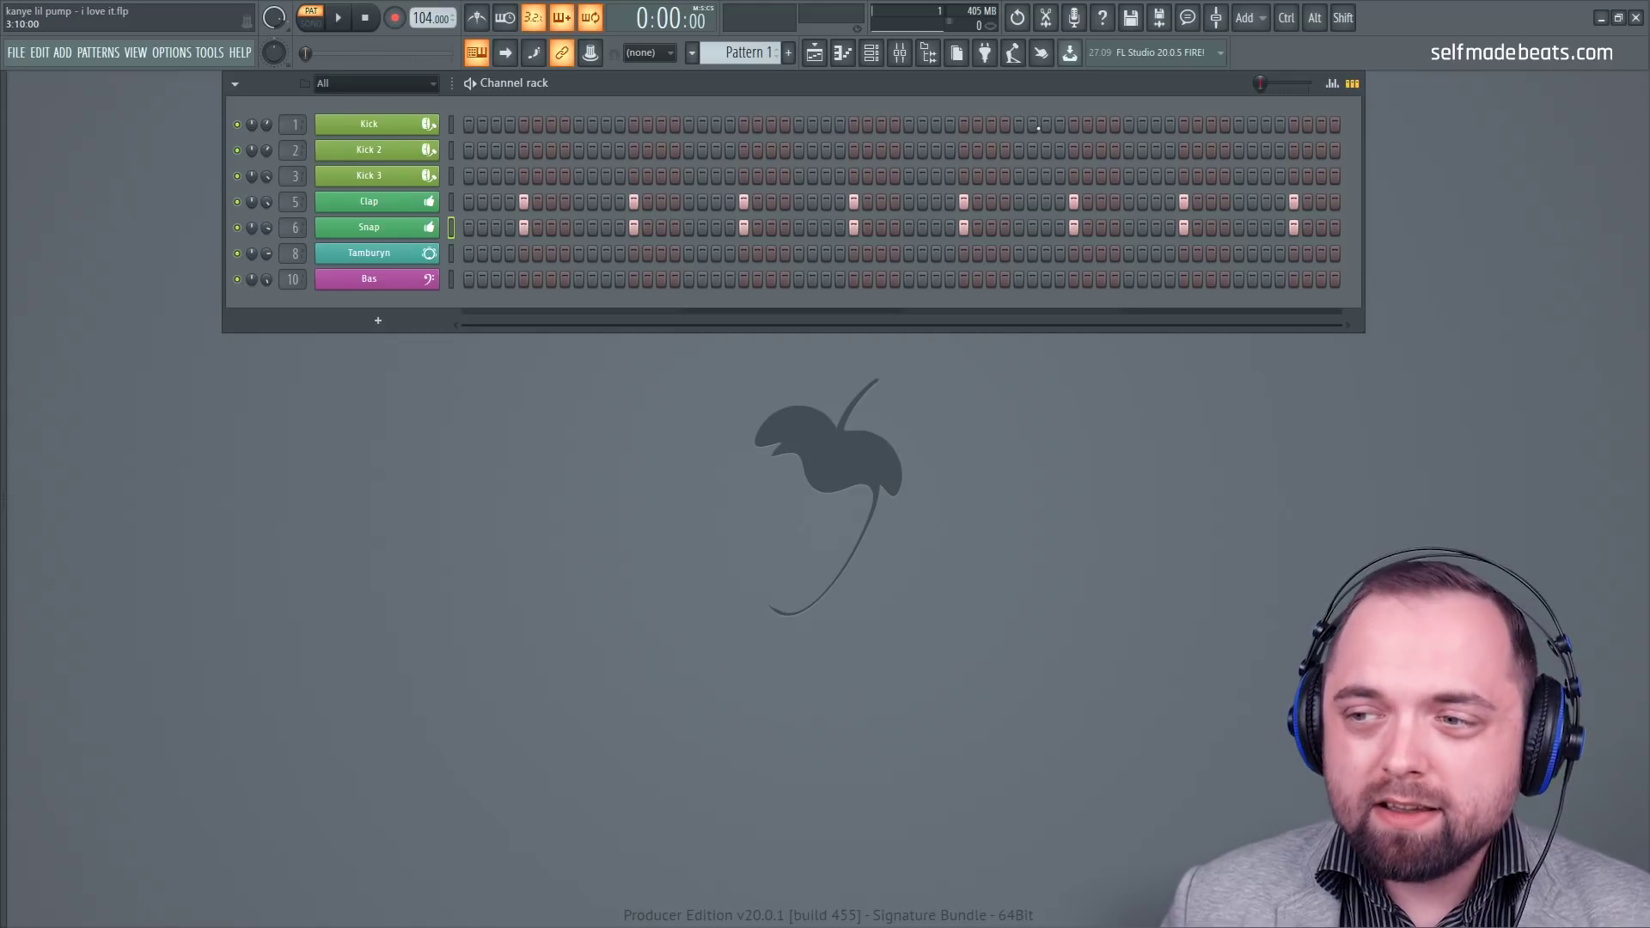
Step: Program the Kick channel's first two bars with hits on steps 1, 8, 11, 15, 24, 27 and 31, leaving Kick 2 empty
{"action": "left_click", "coordinate": [469, 125]}
{"action": "left_click", "coordinate": [469, 150]}
{"action": "left_click", "coordinate": [469, 151]}
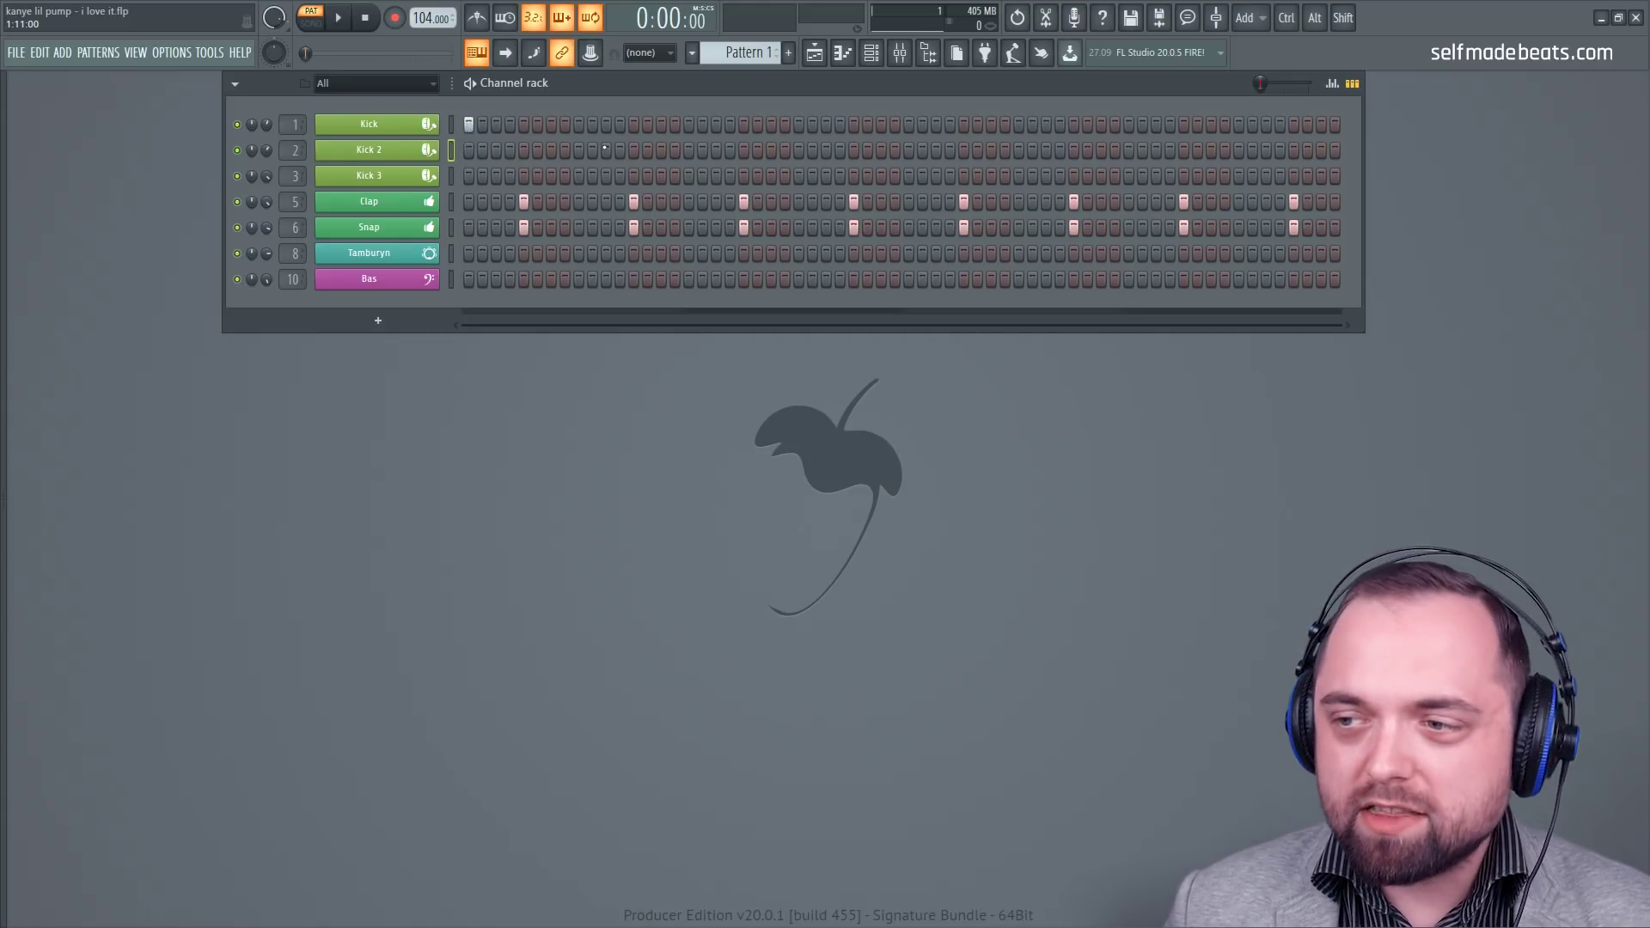
{"action": "left_click", "coordinate": [564, 124]}
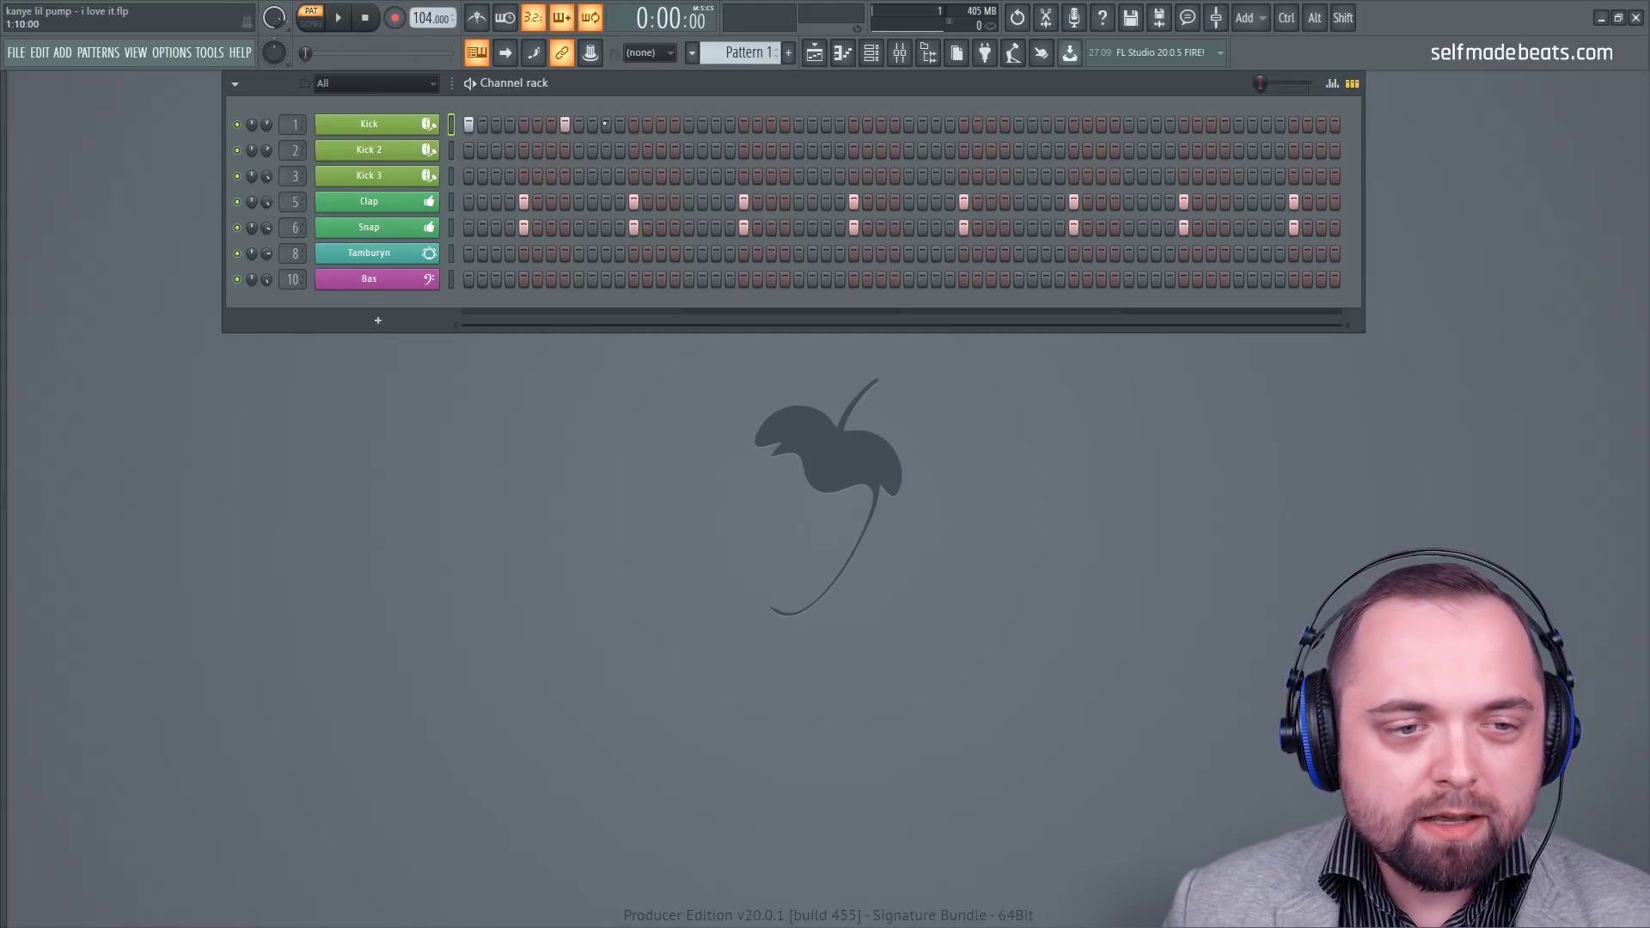
{"action": "left_click", "coordinate": [606, 125]}
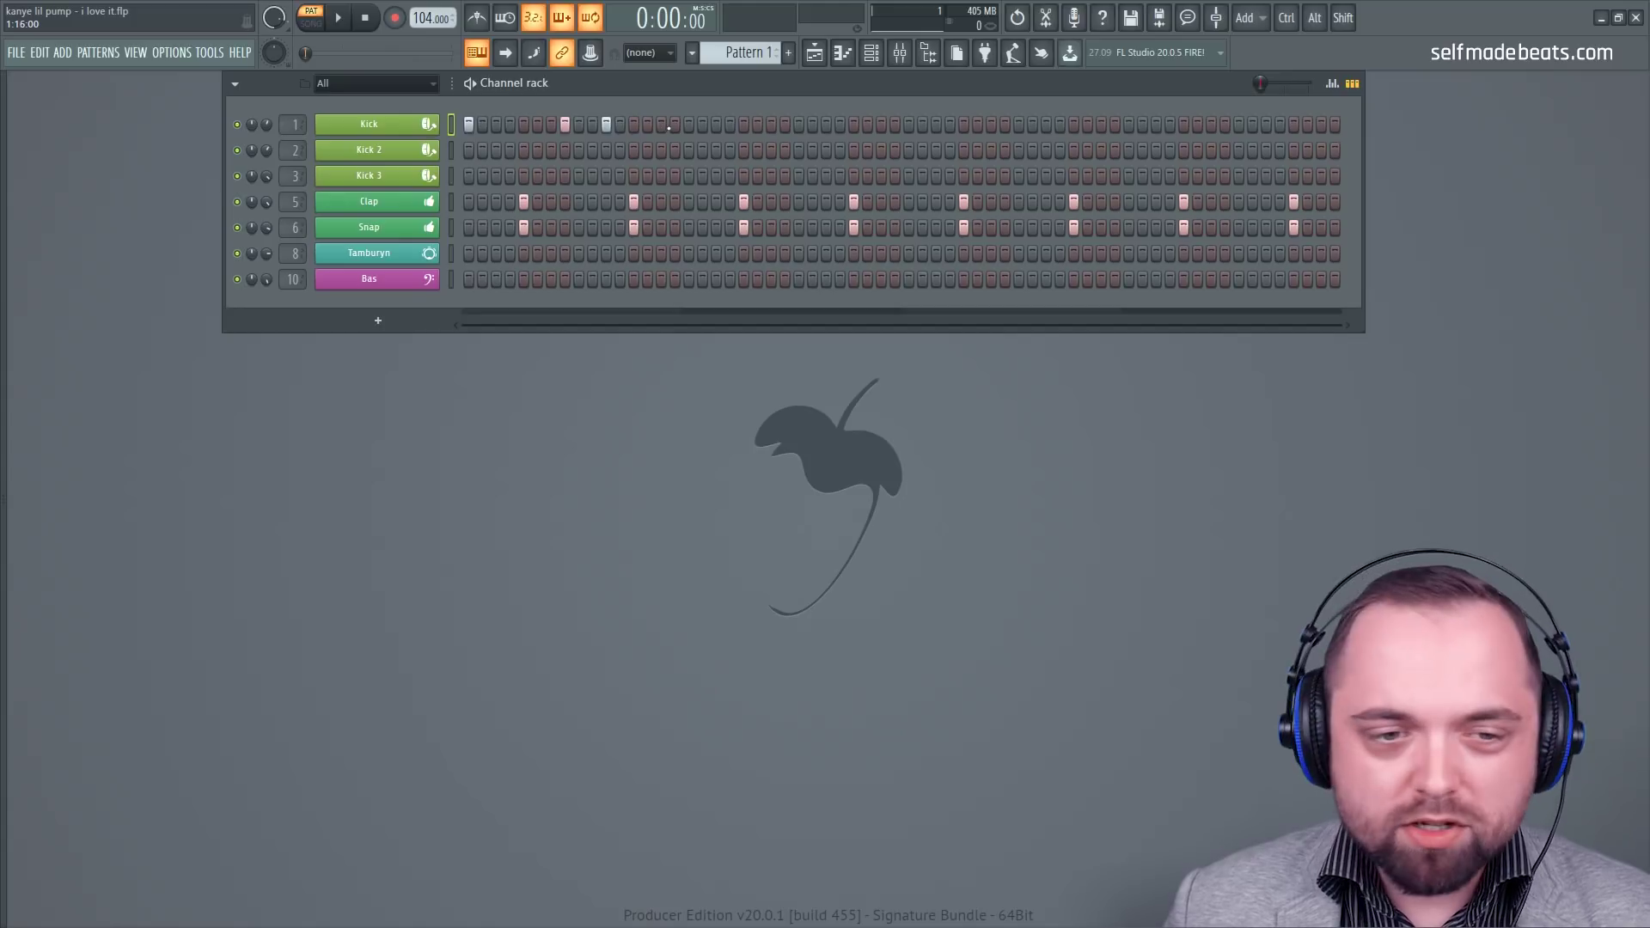
{"action": "left_click", "coordinate": [659, 127]}
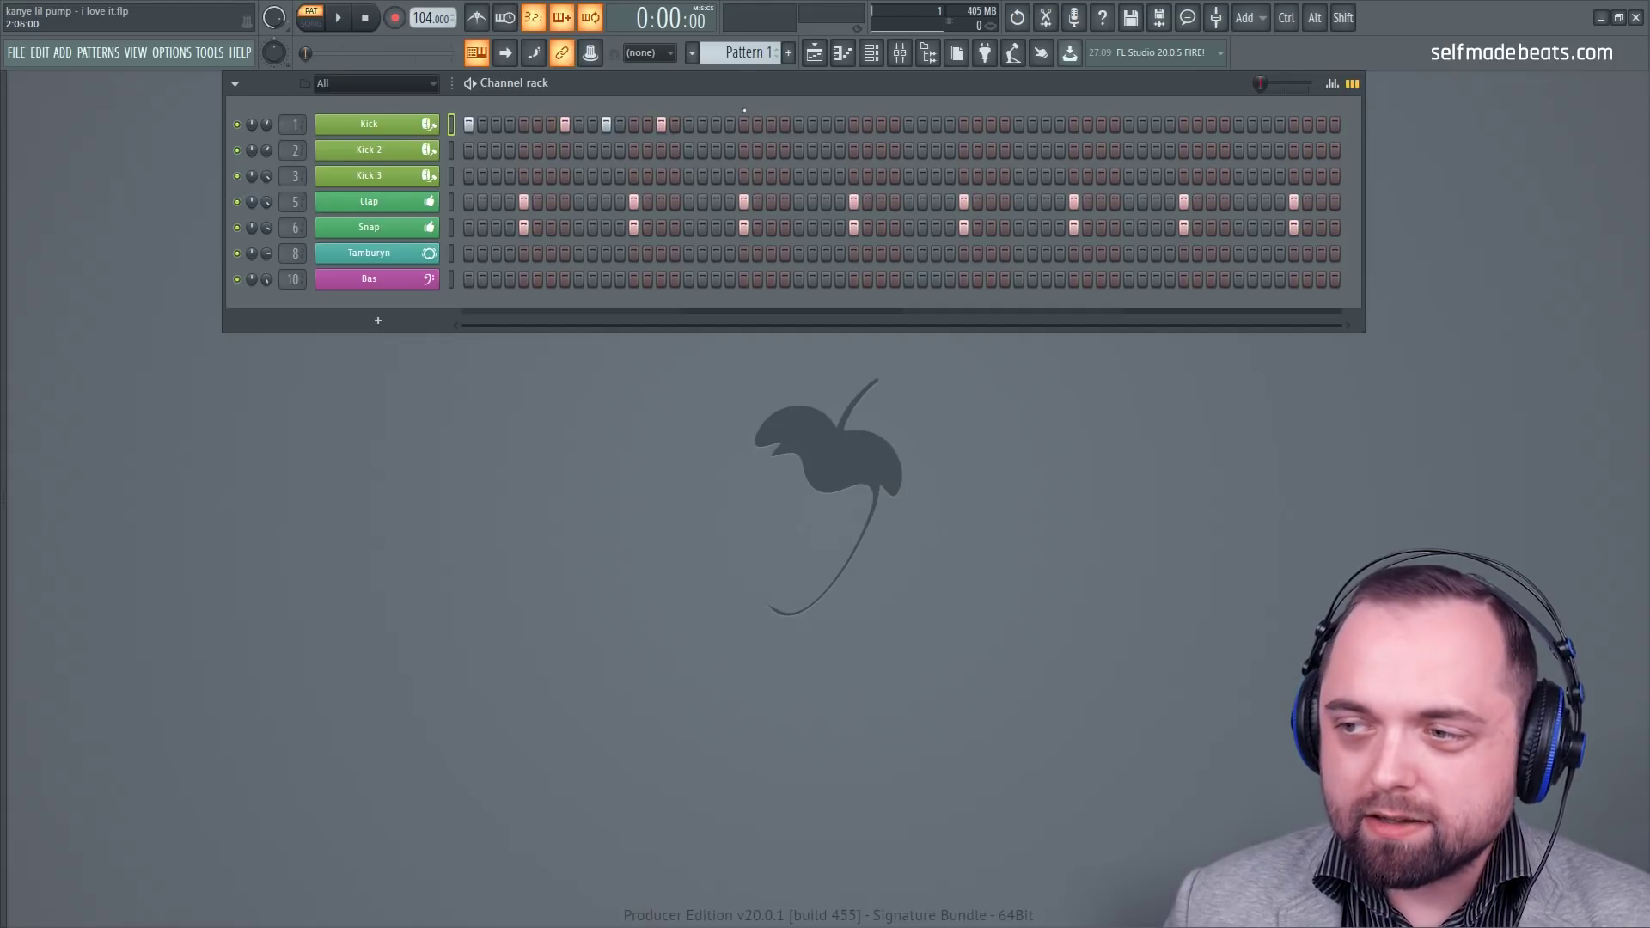
{"action": "left_click", "coordinate": [784, 125]}
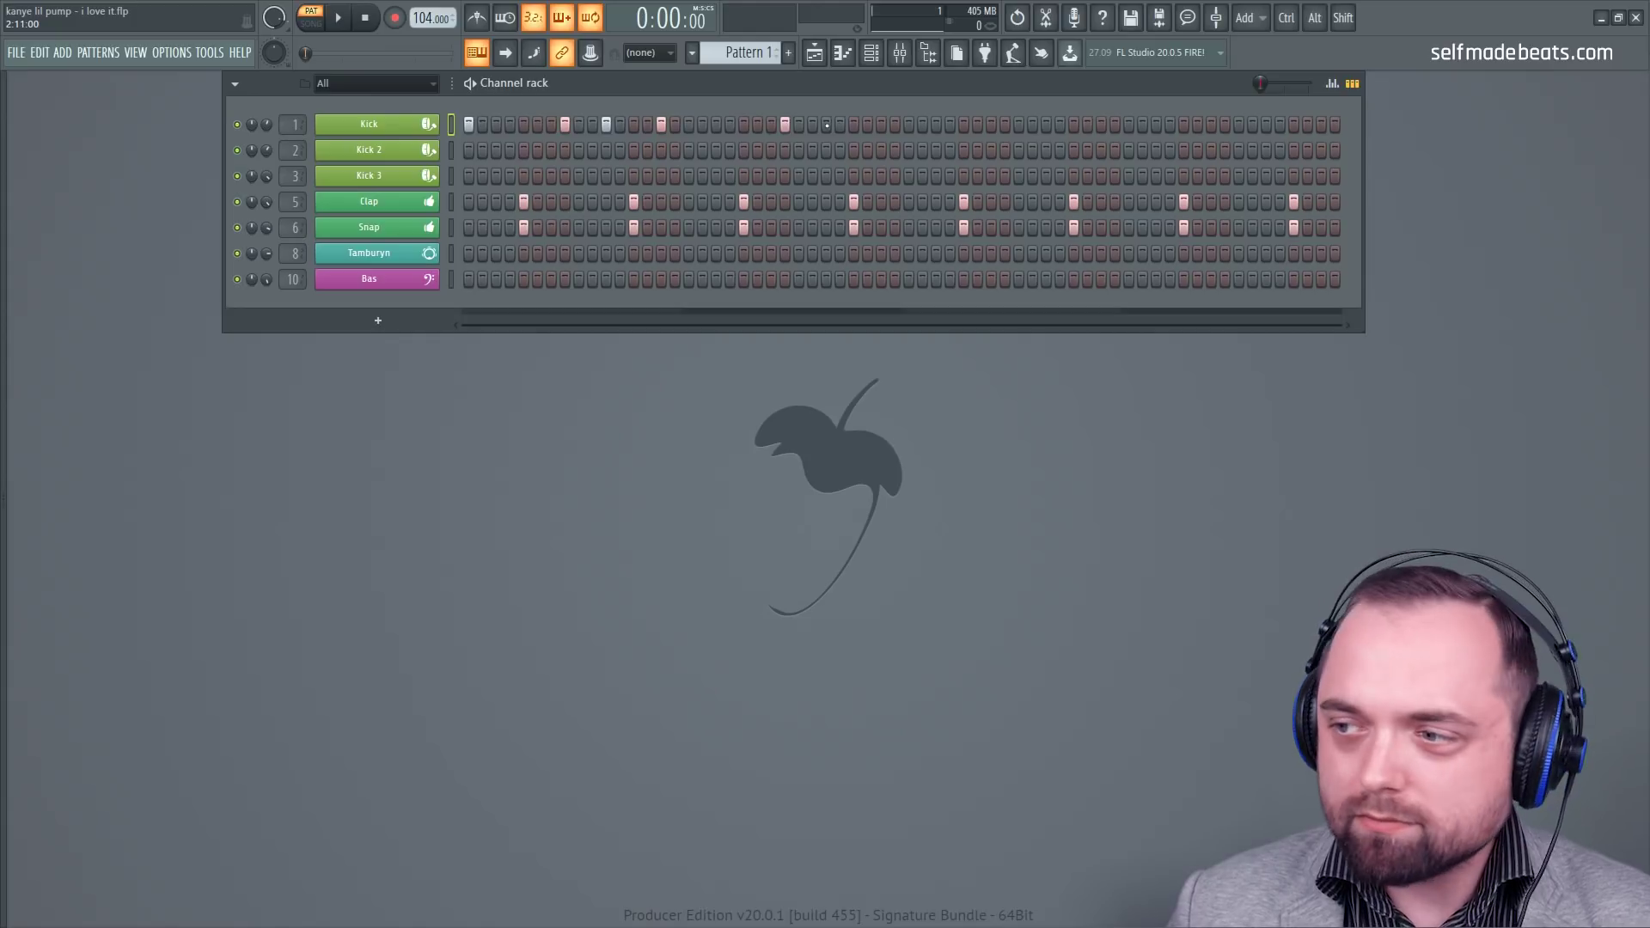
{"action": "left_click", "coordinate": [827, 125]}
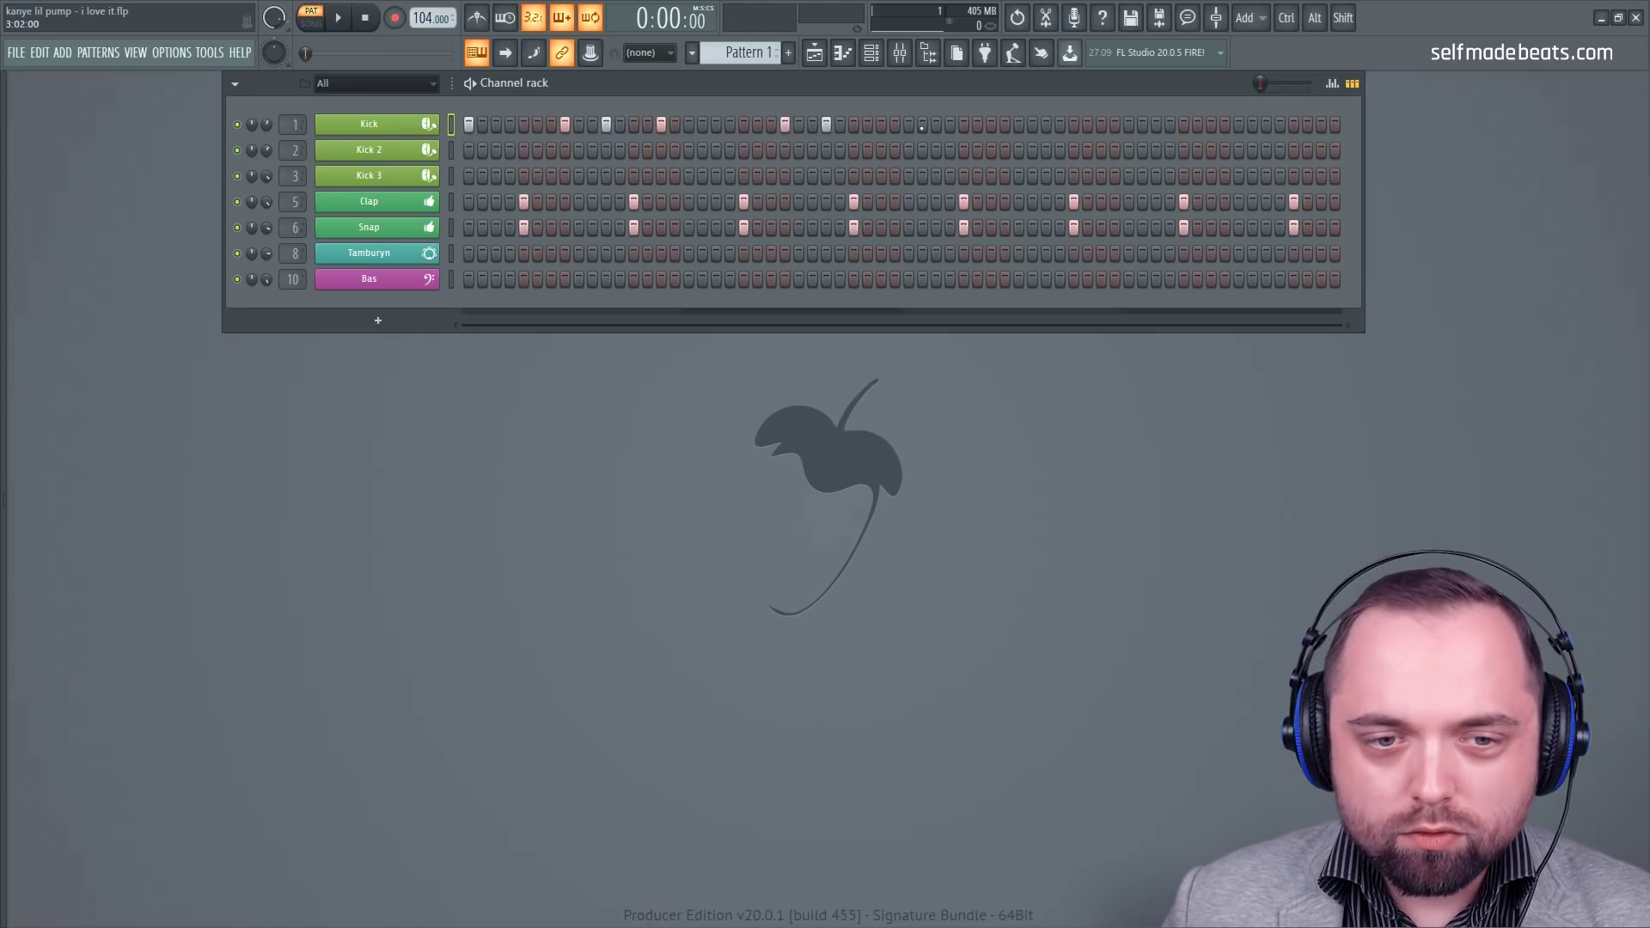
{"action": "left_click", "coordinate": [881, 125]}
Step: Program the Kick channel's last two bars with hits on steps 33, 40, 43, 47, 56, 59 and 63
{"action": "left_click", "coordinate": [911, 126]}
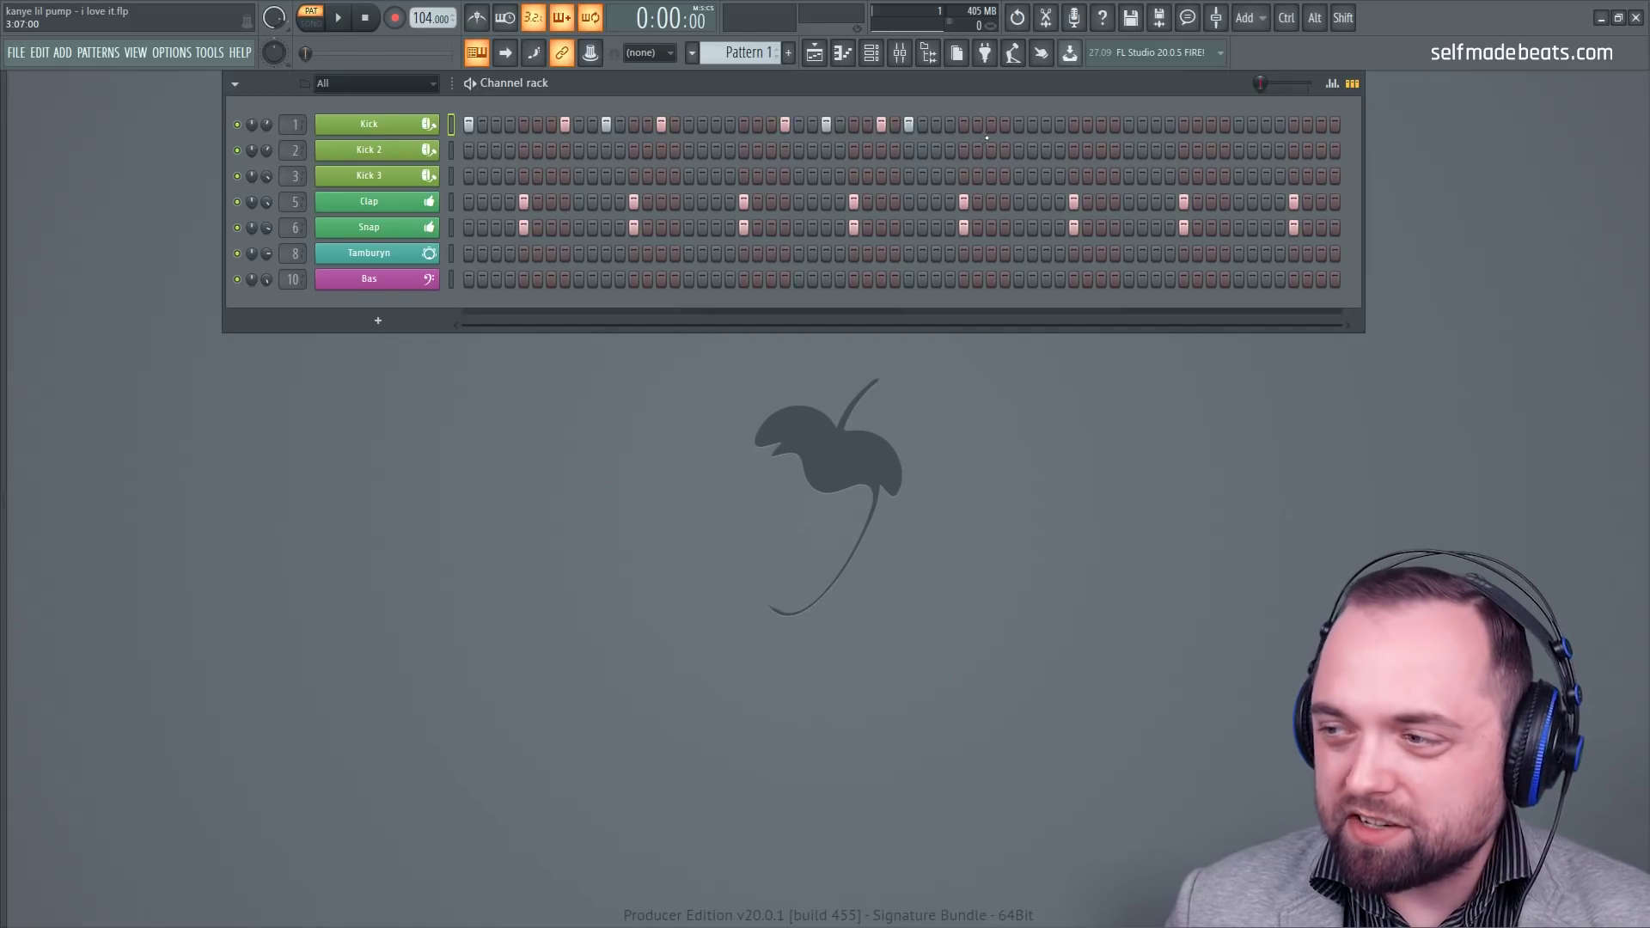
{"action": "left_click", "coordinate": [1003, 126]}
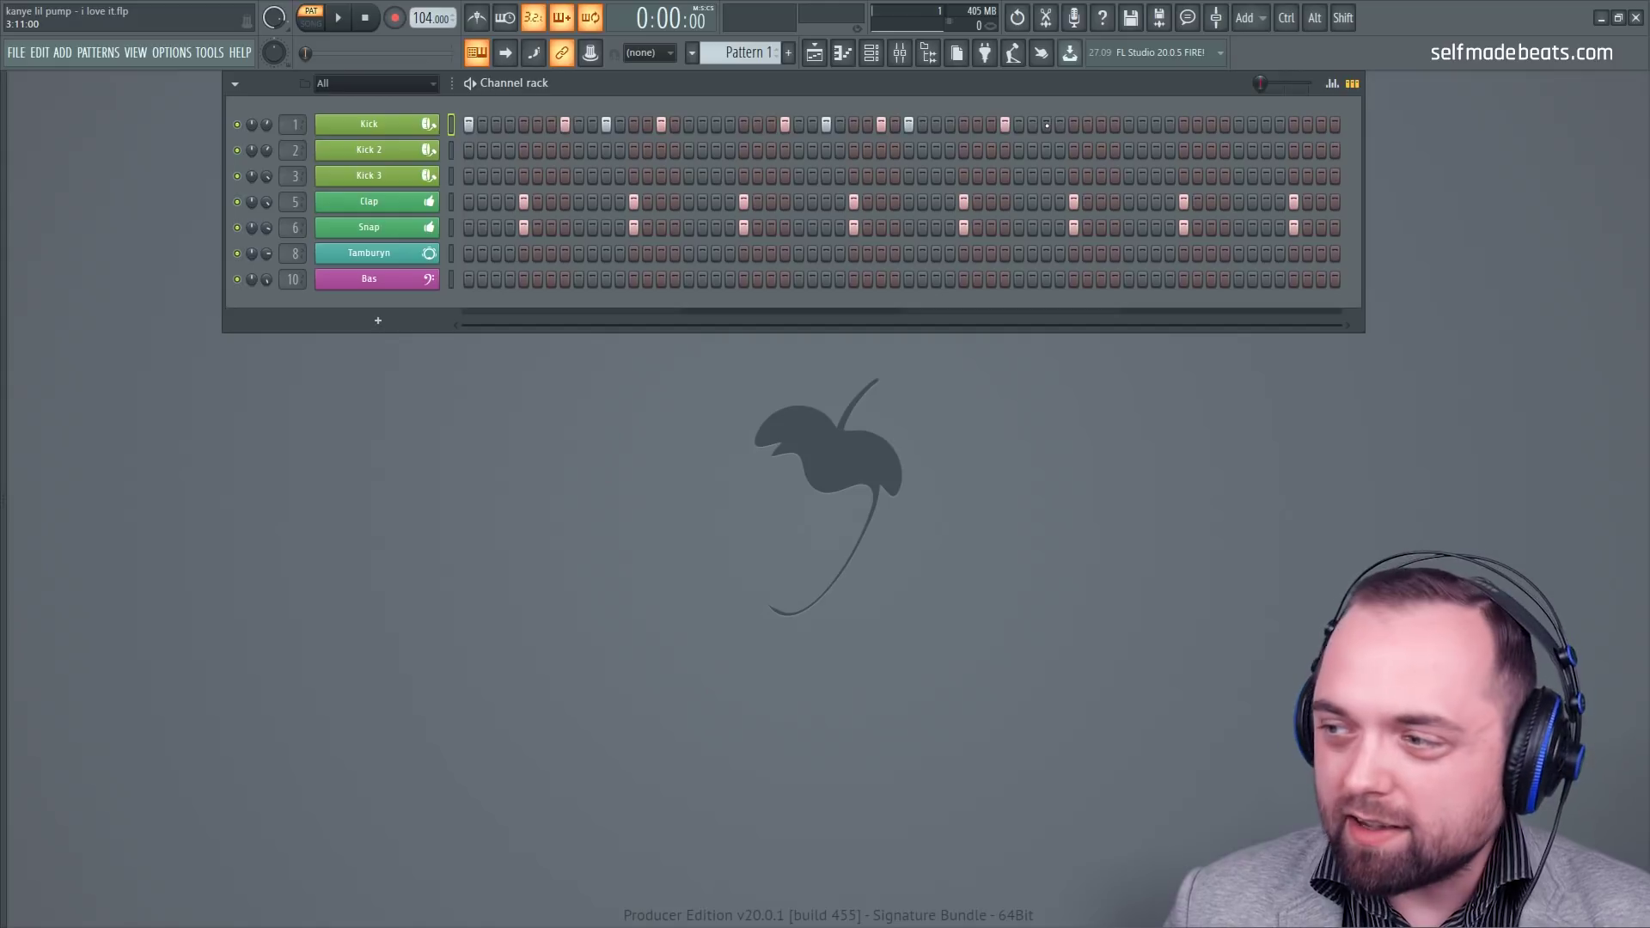
{"action": "left_click", "coordinate": [1047, 125]}
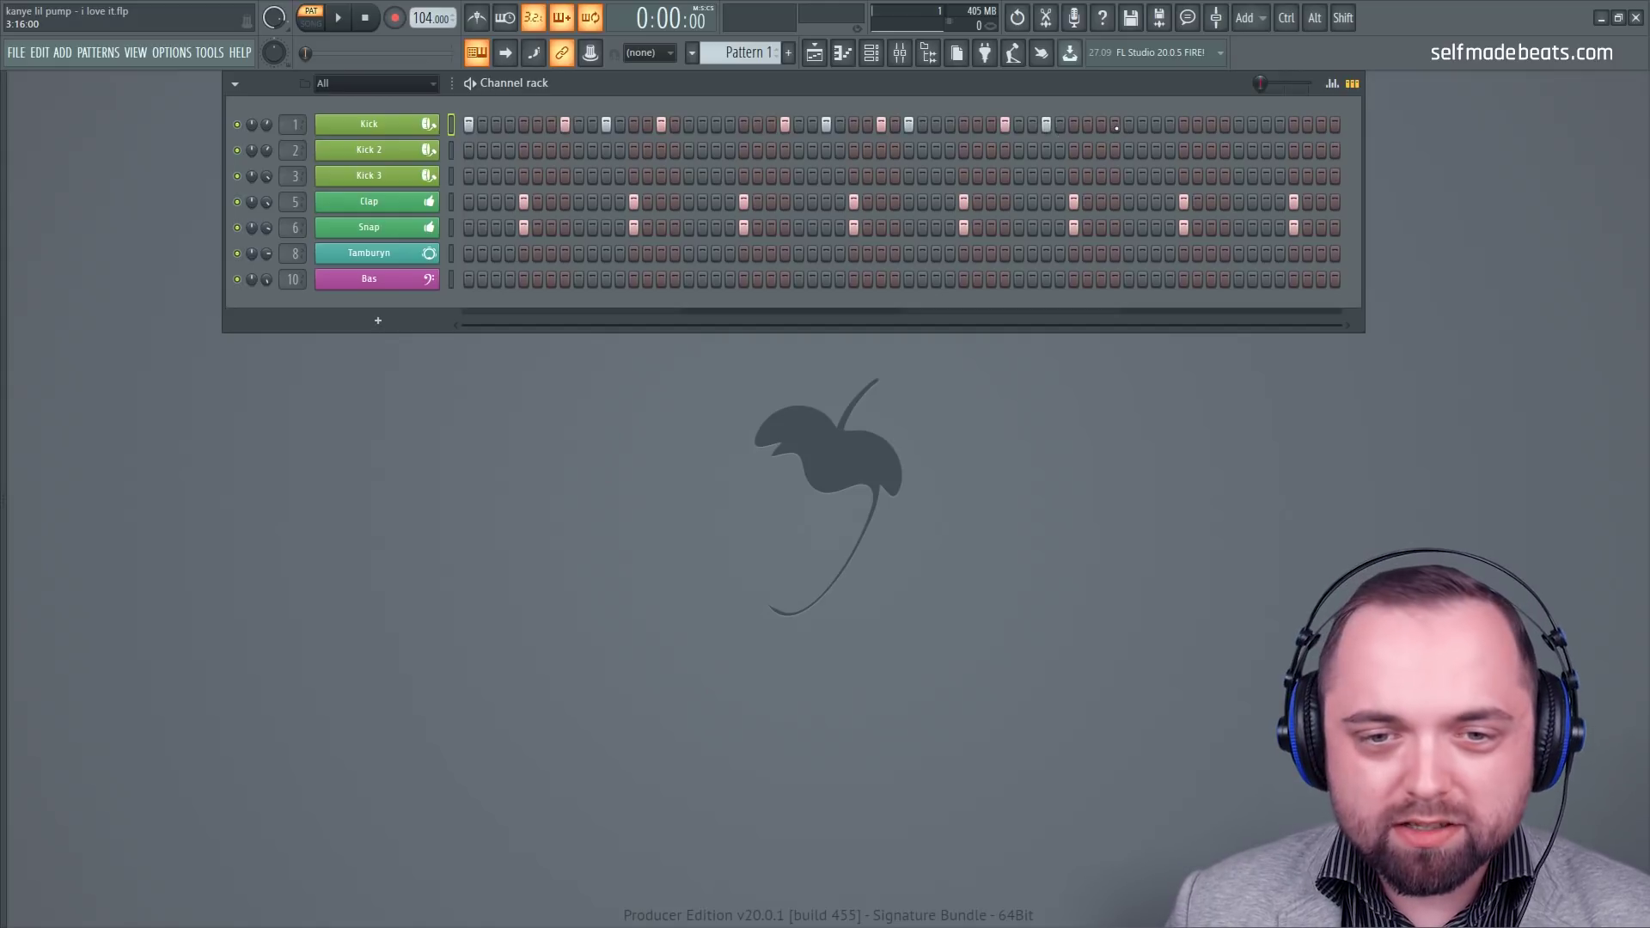
{"action": "left_click", "coordinate": [1103, 125]}
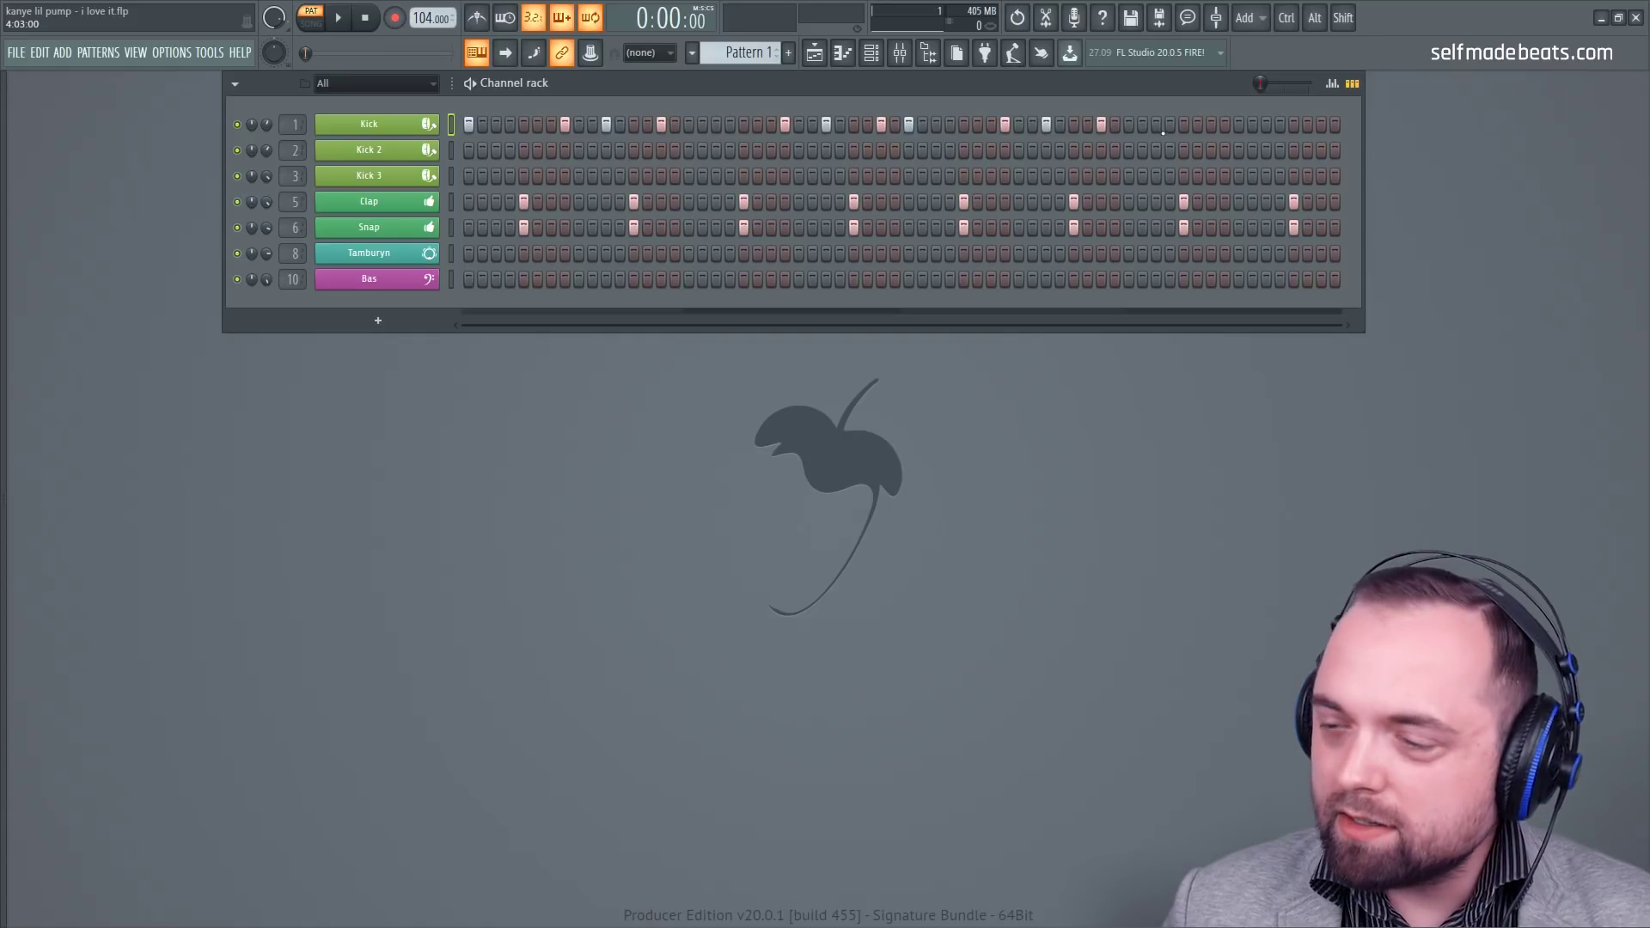
{"action": "left_click", "coordinate": [1225, 126]}
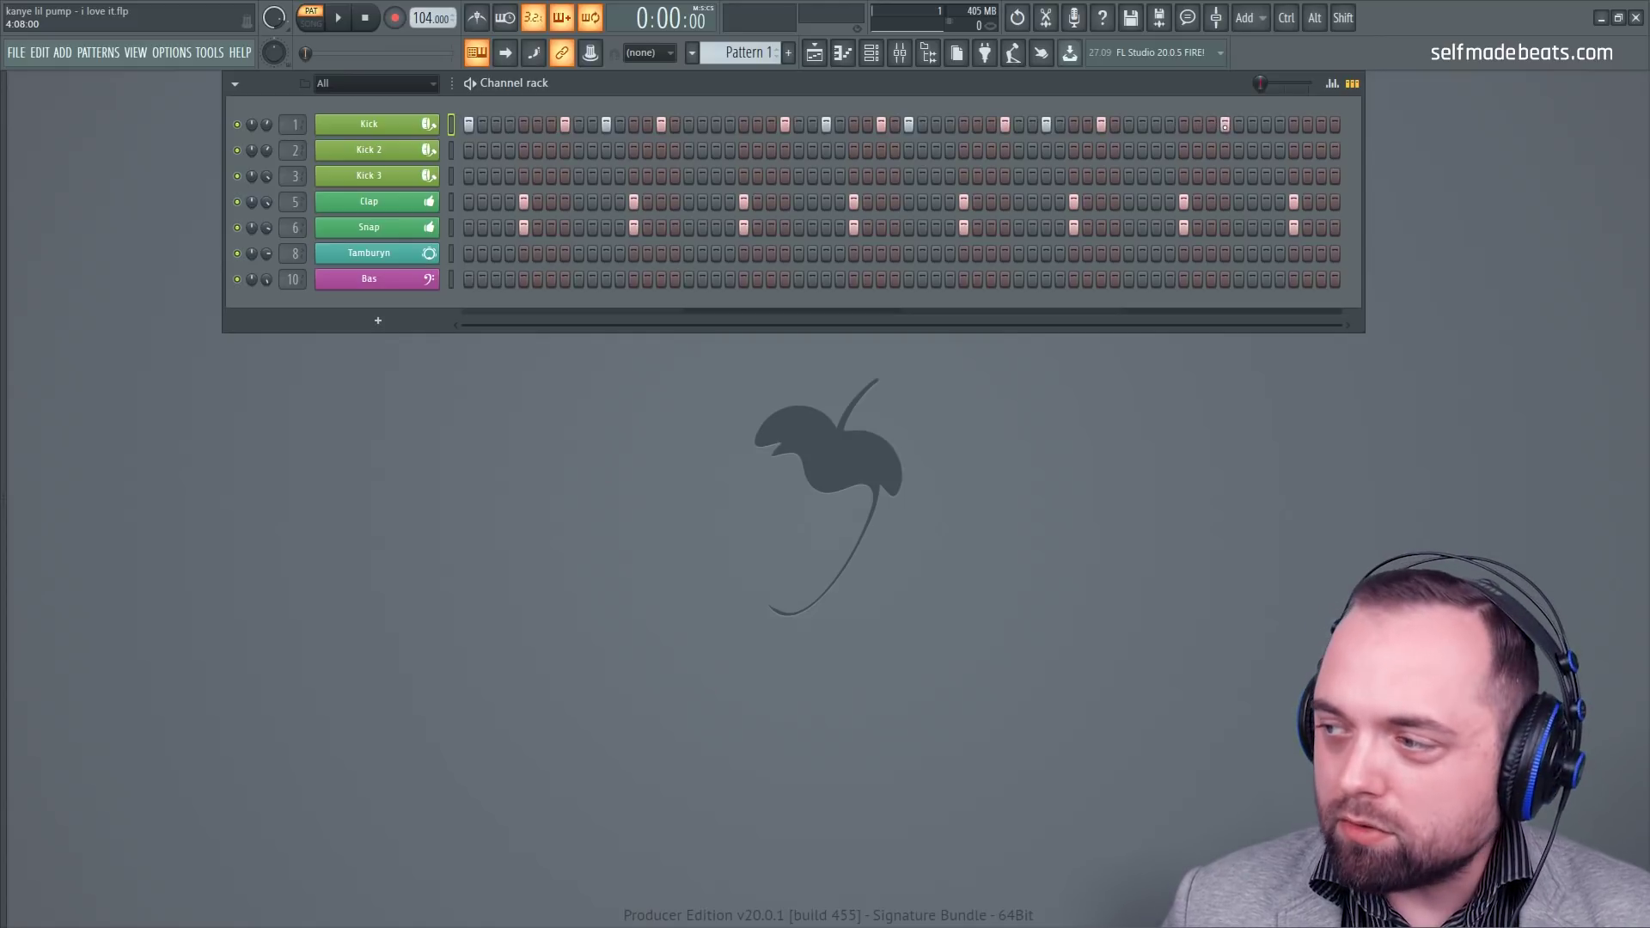
{"action": "left_click", "coordinate": [1280, 125]}
{"action": "left_click", "coordinate": [1280, 126]}
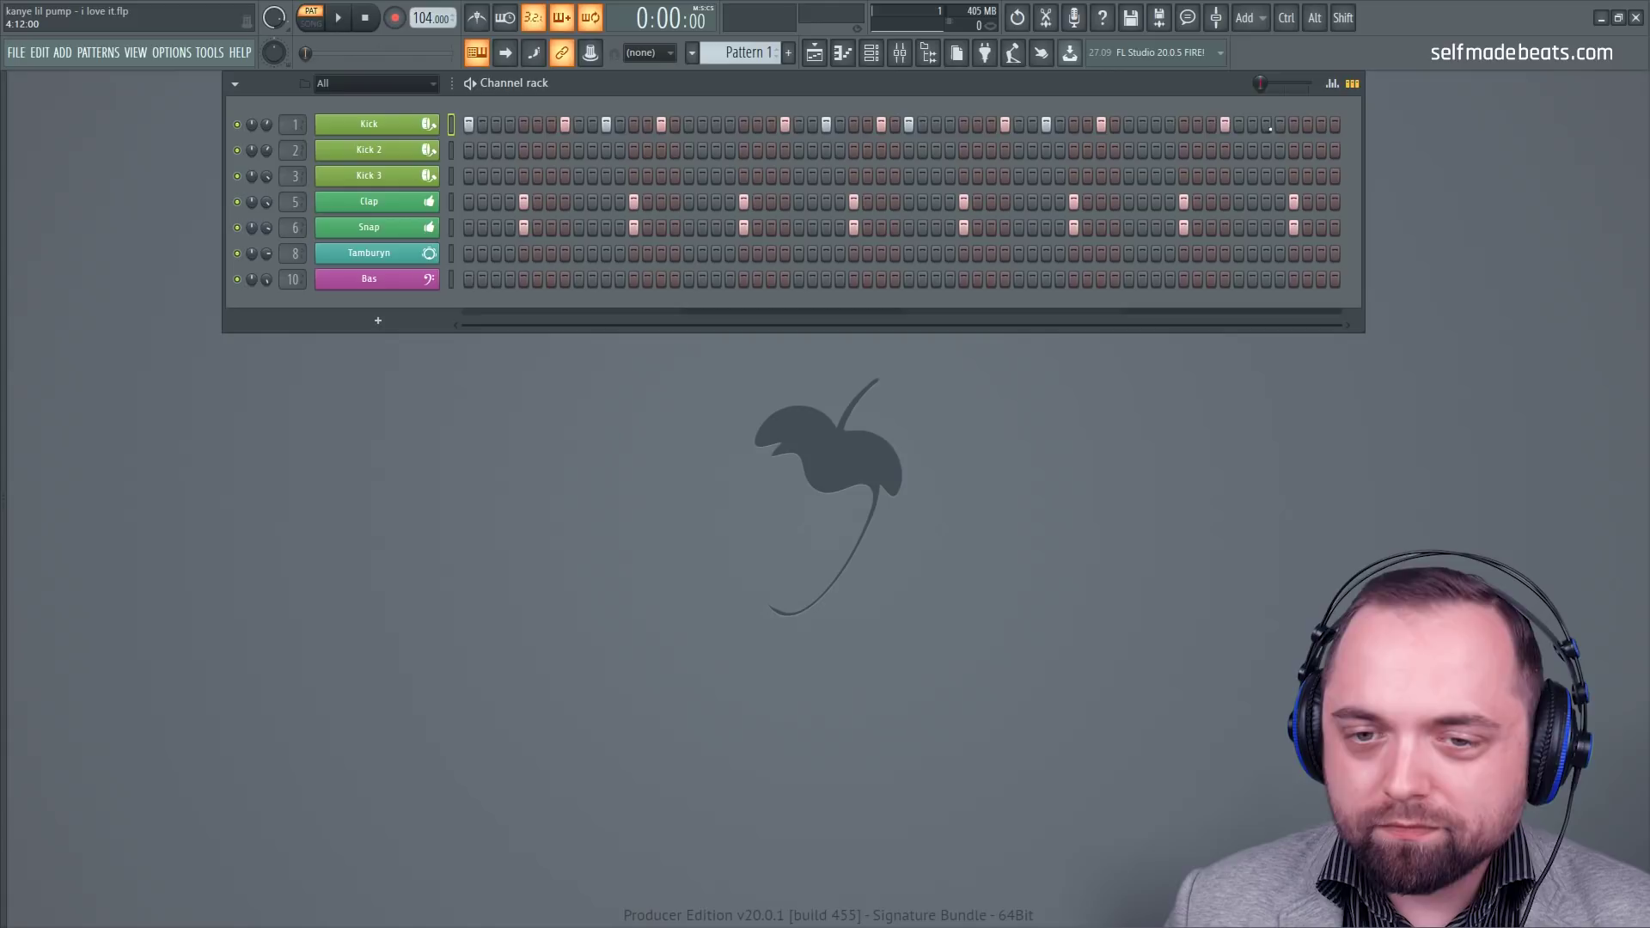
{"action": "left_click", "coordinate": [1266, 125]}
{"action": "left_click", "coordinate": [1322, 125]}
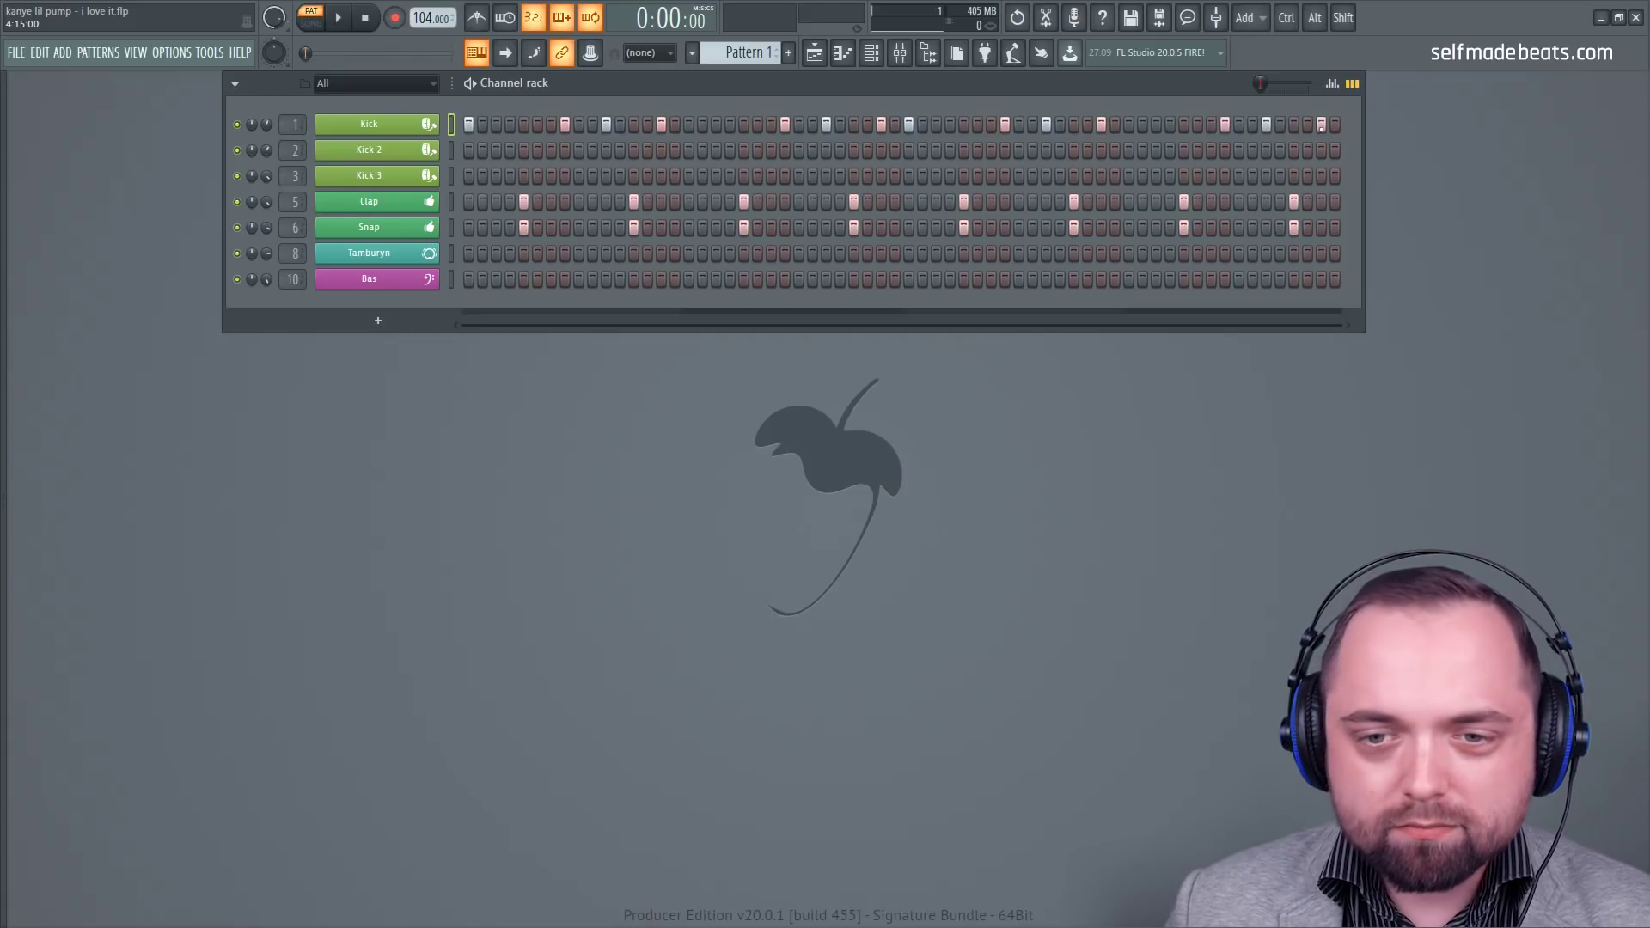
Step: Copy the Kick channel's step sequence to Kick 2 and Kick 3, and play the pattern to hear it
{"action": "left_click", "coordinate": [452, 150]}
{"action": "key", "text": "ctrl+v"}
{"action": "left_click", "coordinate": [452, 176]}
{"action": "key", "text": "ctrl+v"}
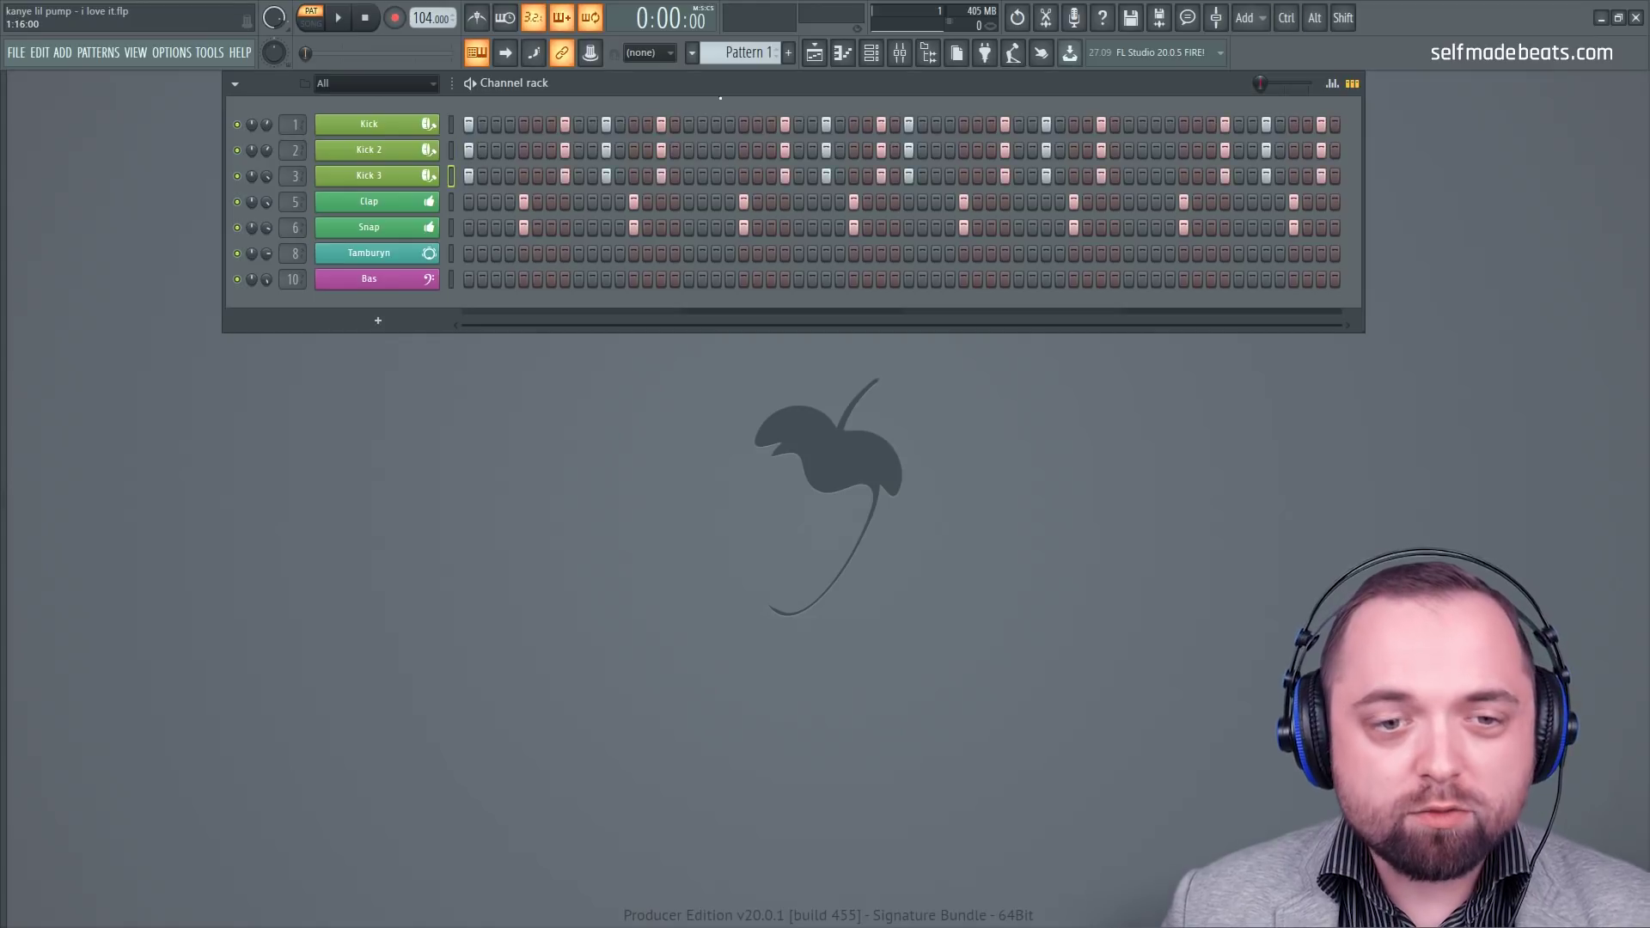
{"action": "key", "text": "space"}
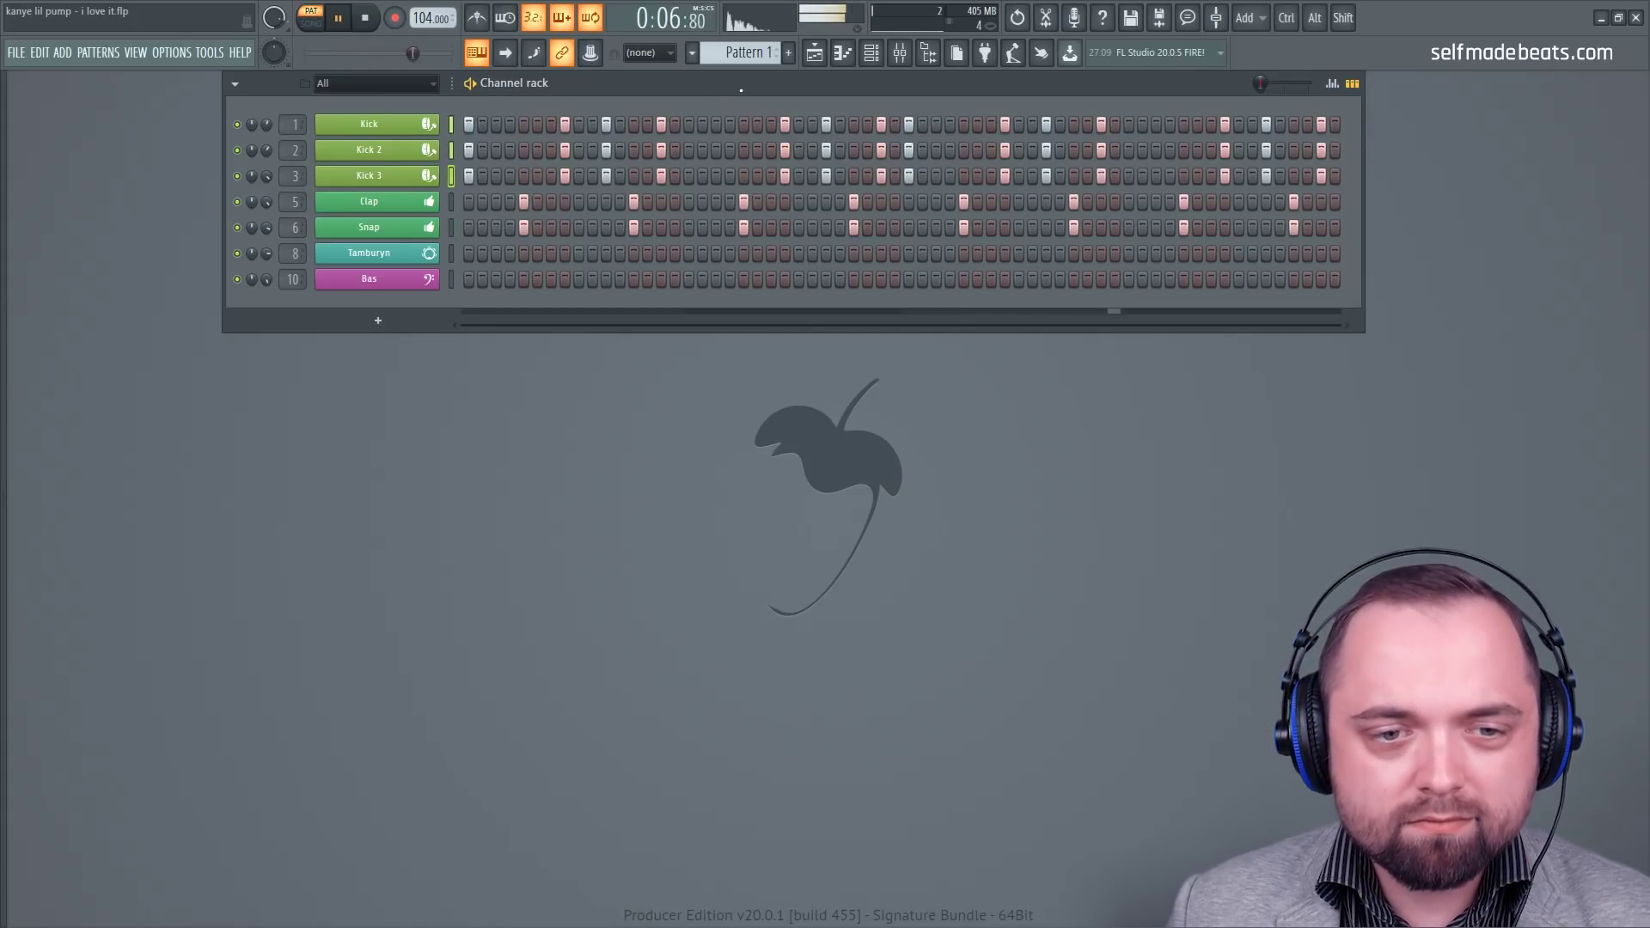
{"action": "key", "text": "space"}
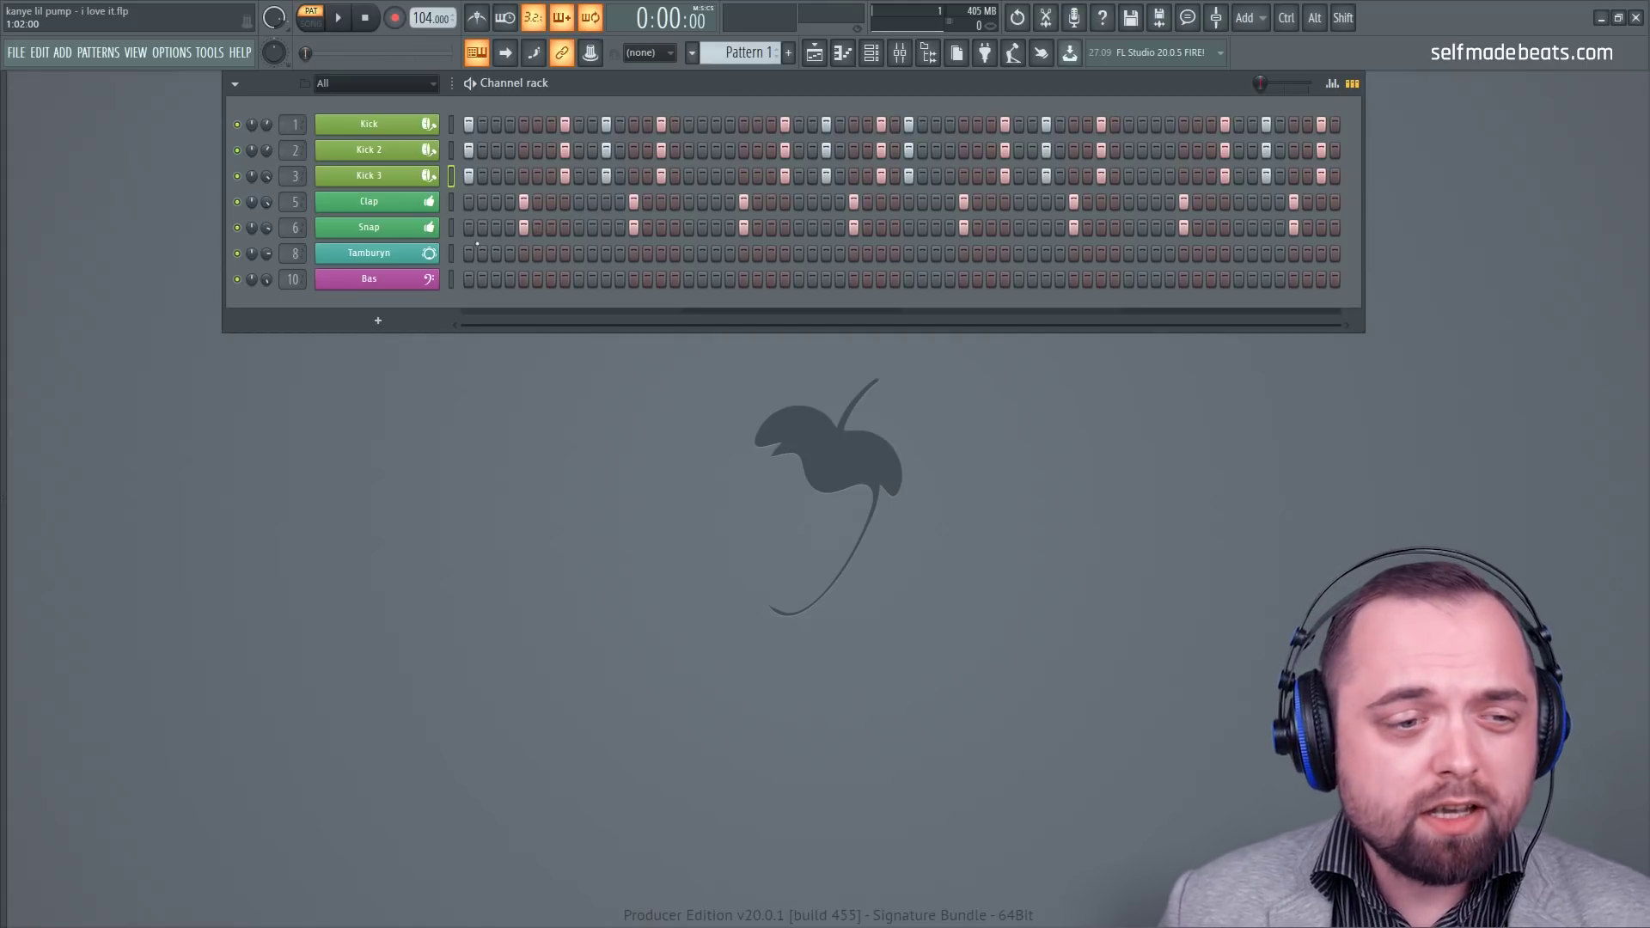
Step: Open the Tamburyn channel's piano roll and place A#4 hits on steps 1, 3, 5 and 8 of the first bar
{"action": "right_click", "coordinate": [437, 256]}
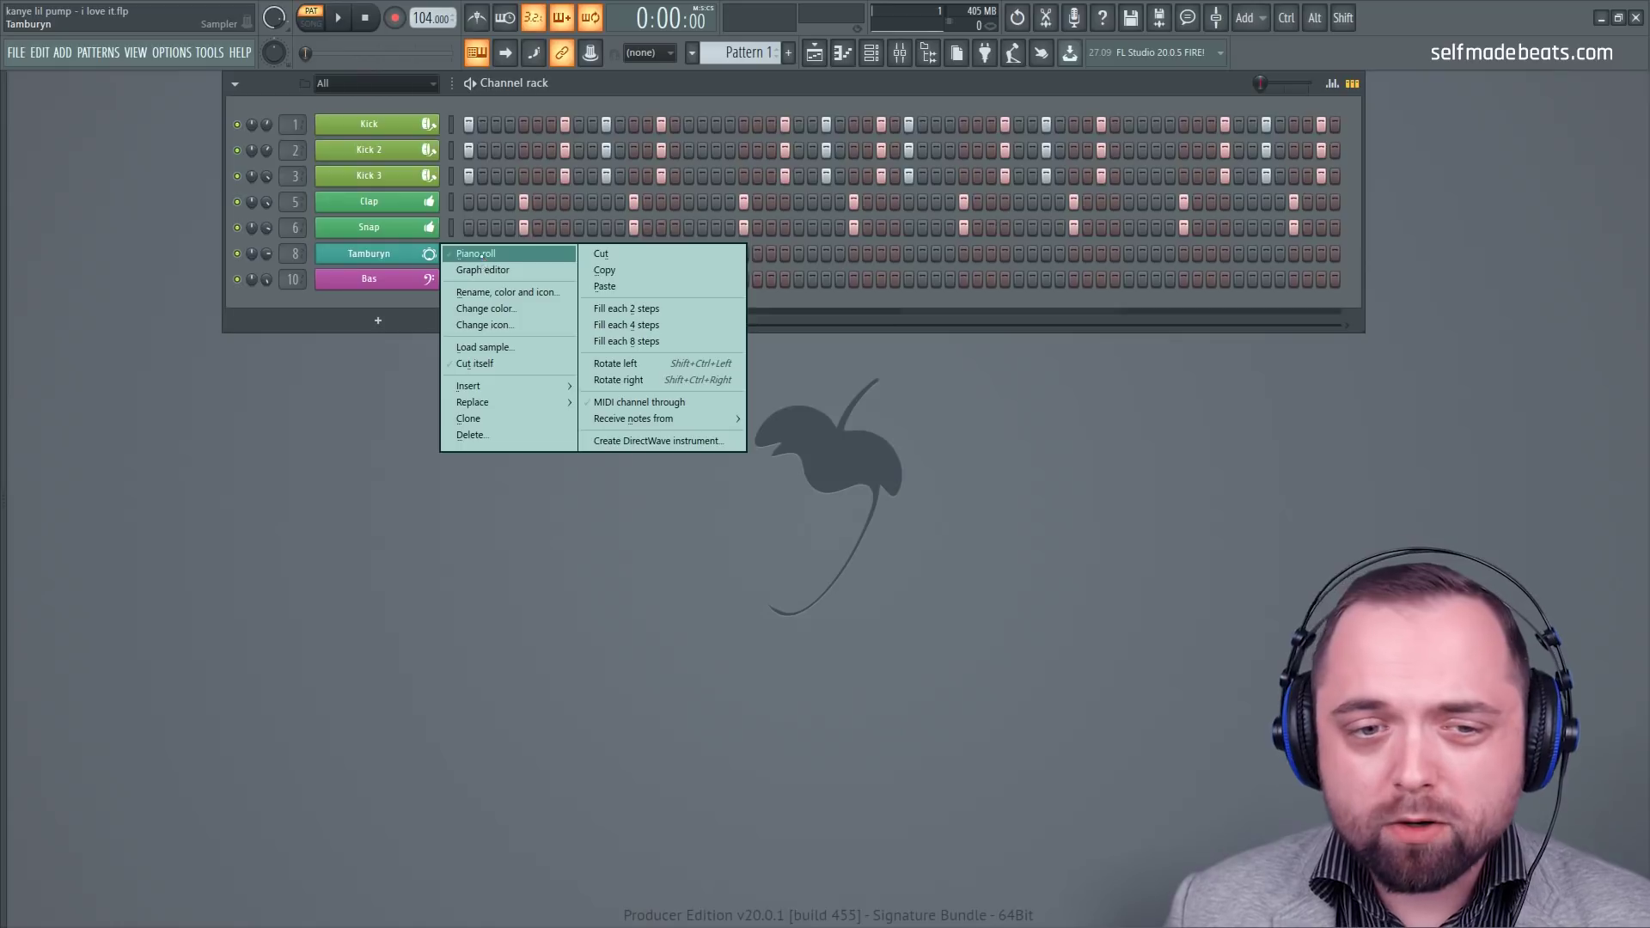
{"action": "left_click", "coordinate": [481, 256]}
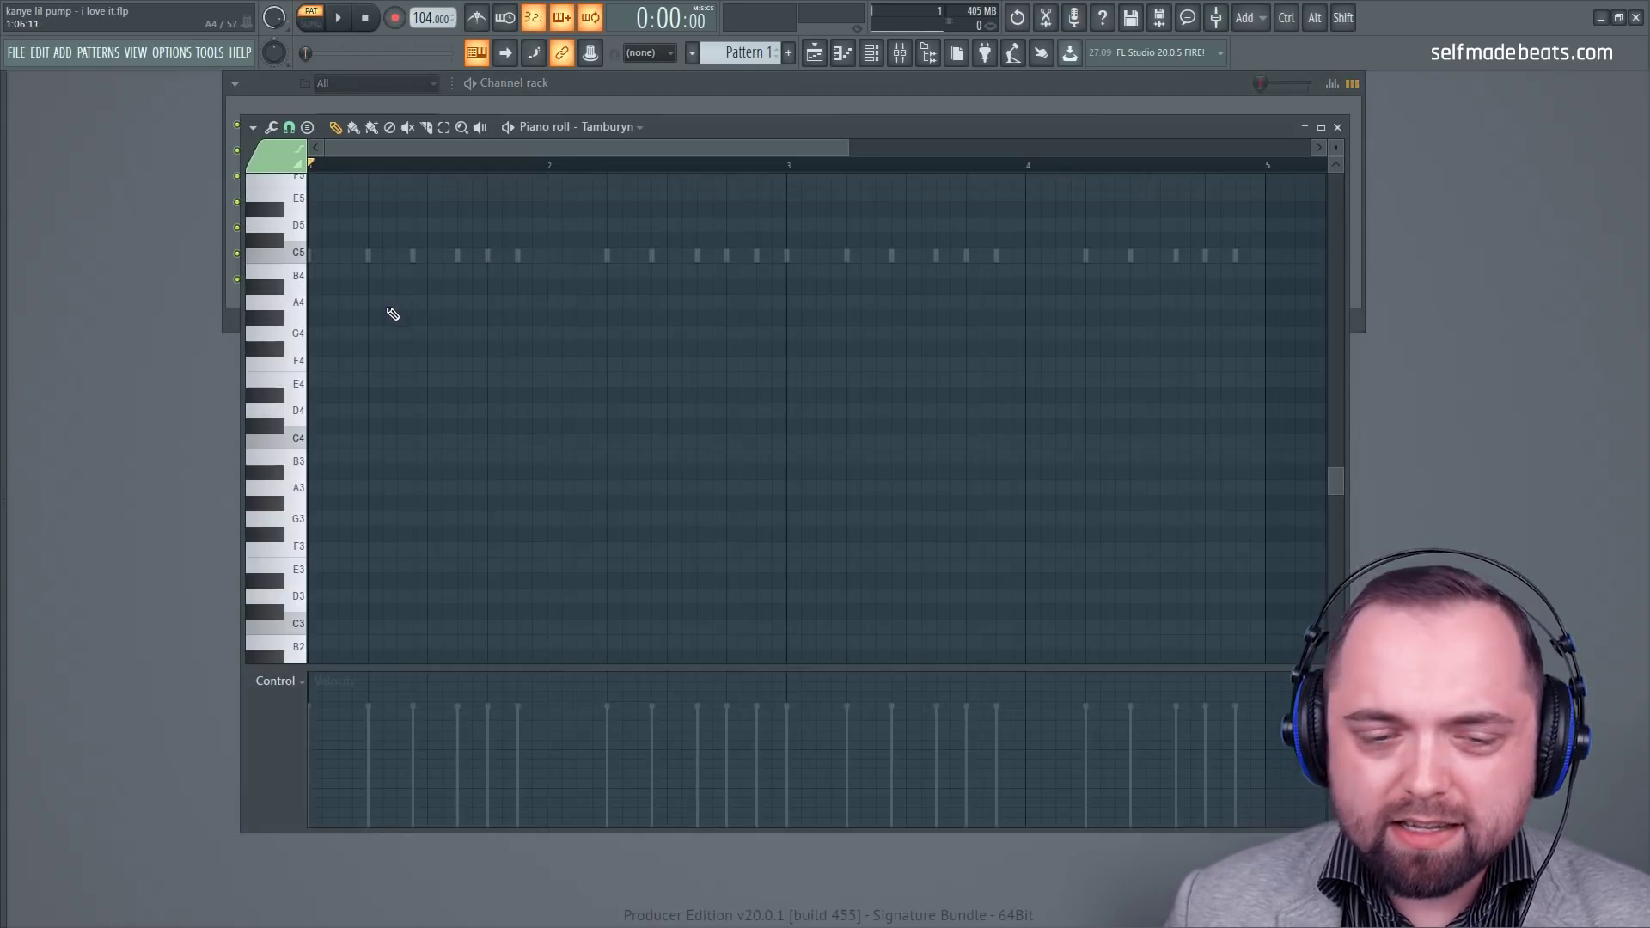
{"action": "left_click", "coordinate": [315, 287]}
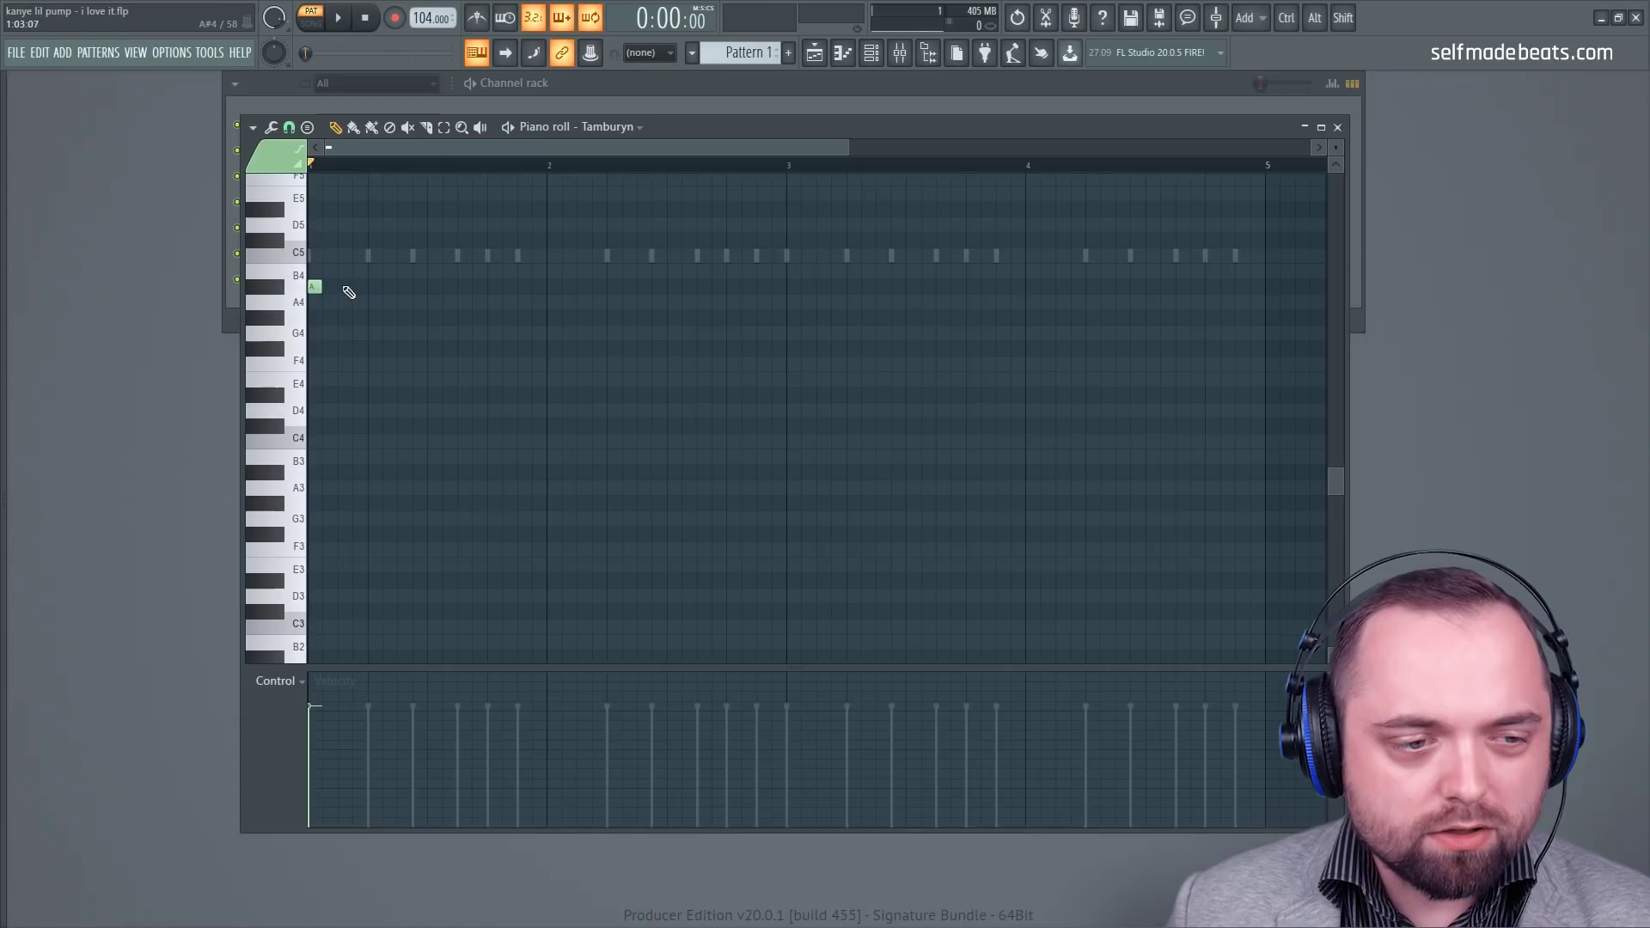
{"action": "left_click", "coordinate": [343, 287]}
{"action": "left_click", "coordinate": [379, 288]}
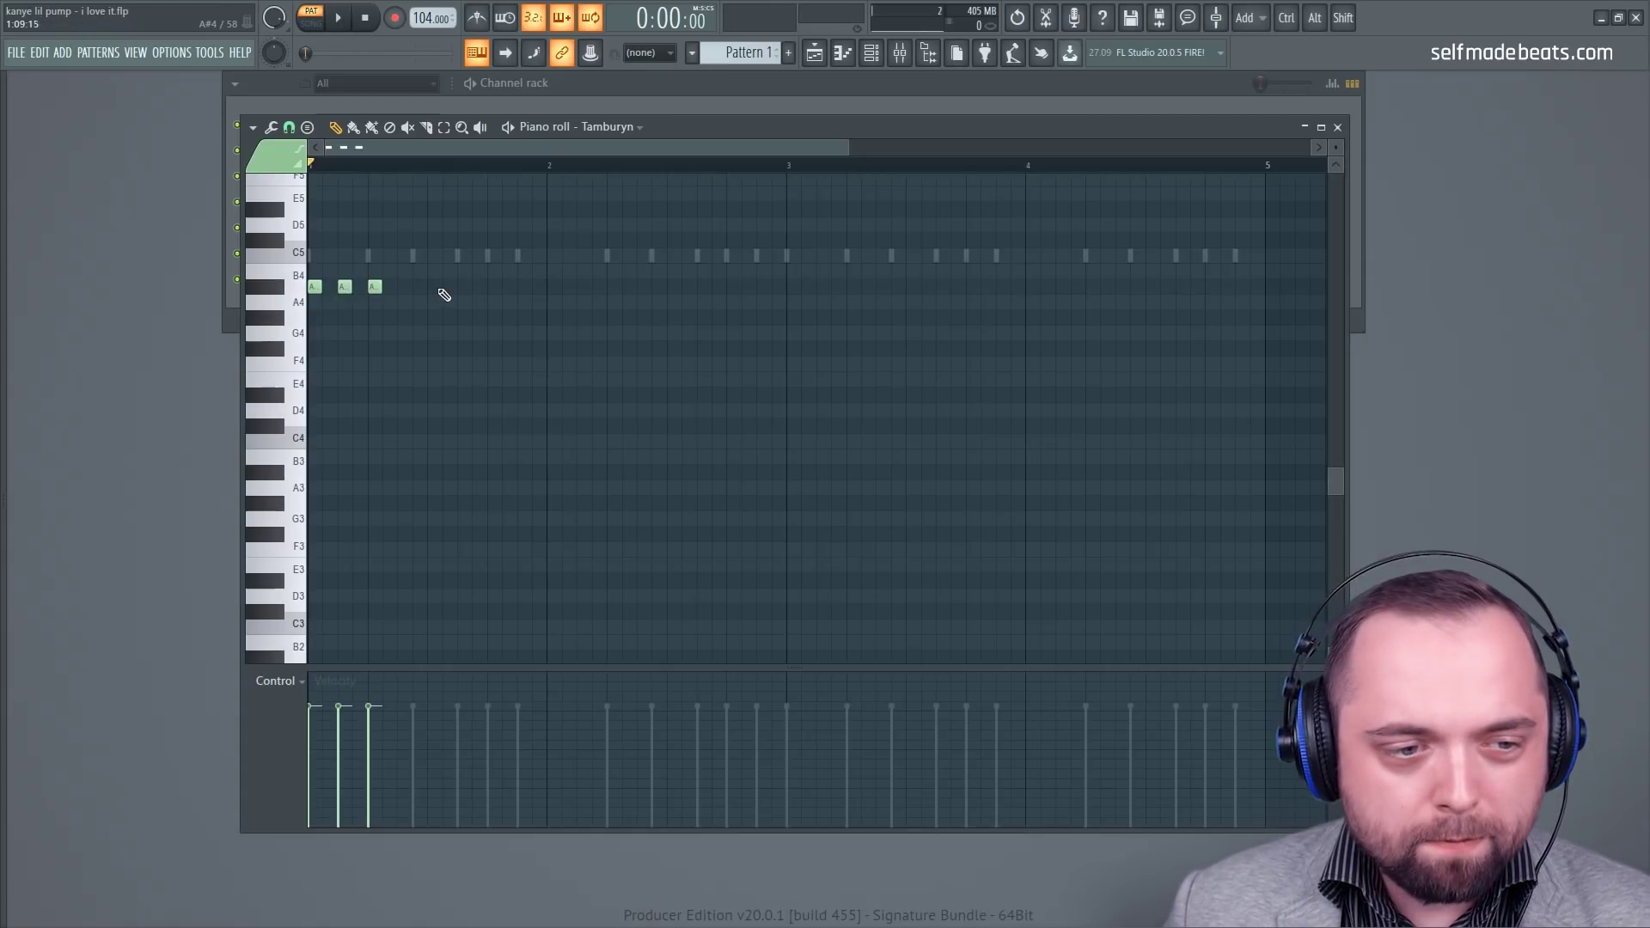
{"action": "left_click", "coordinate": [421, 289]}
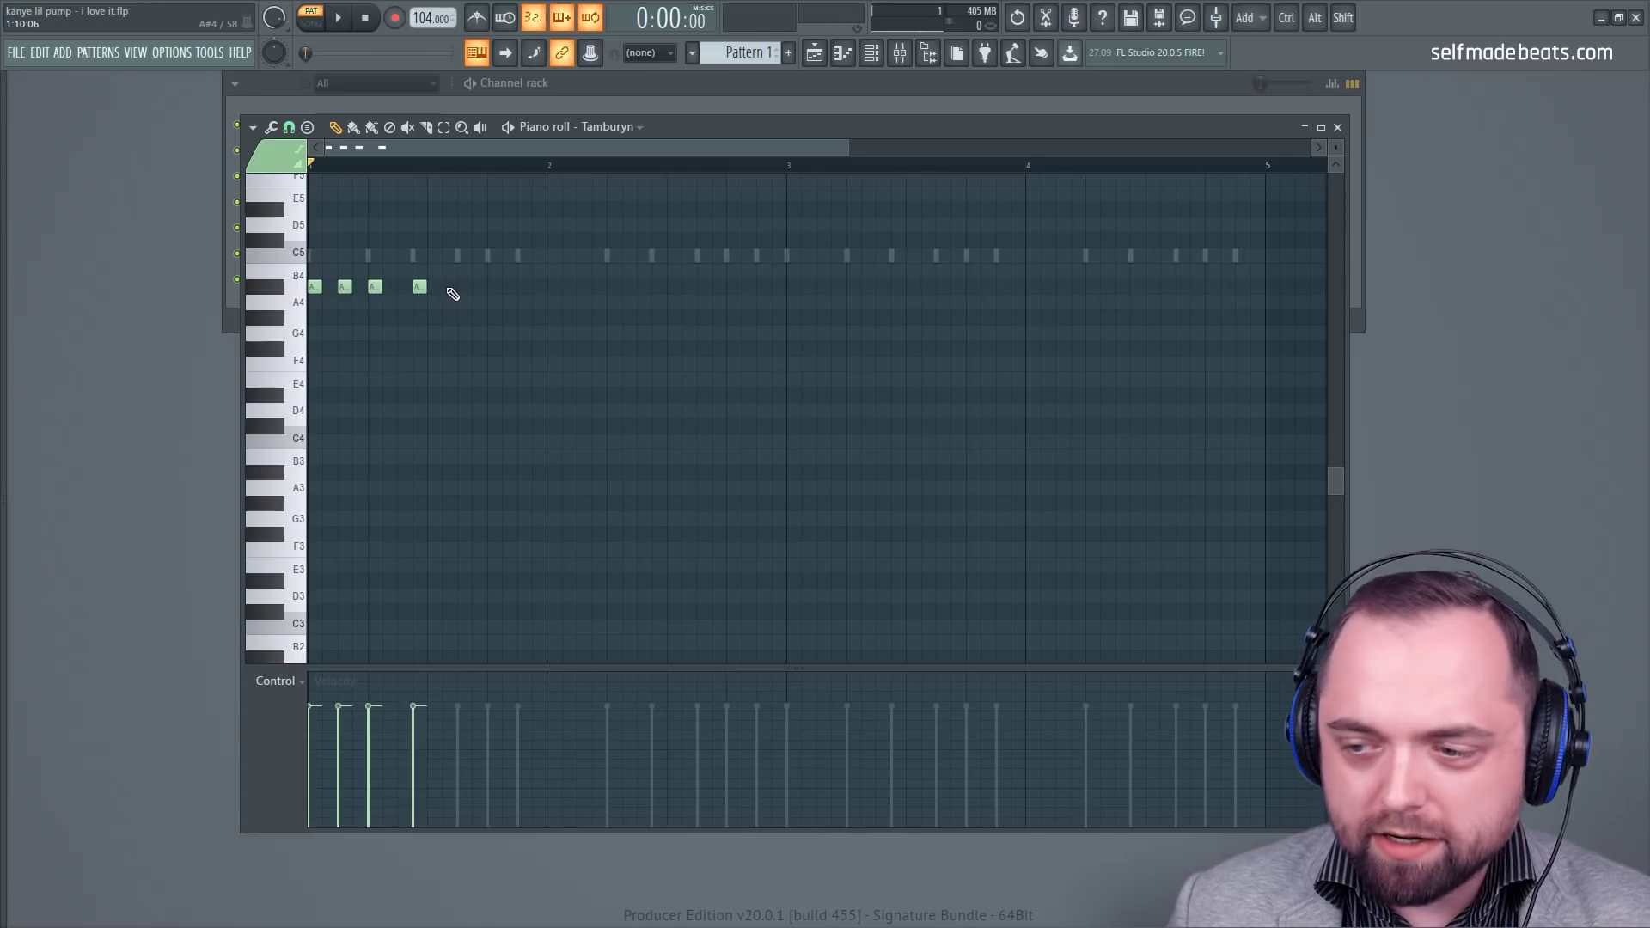
{"action": "left_click", "coordinate": [475, 290]}
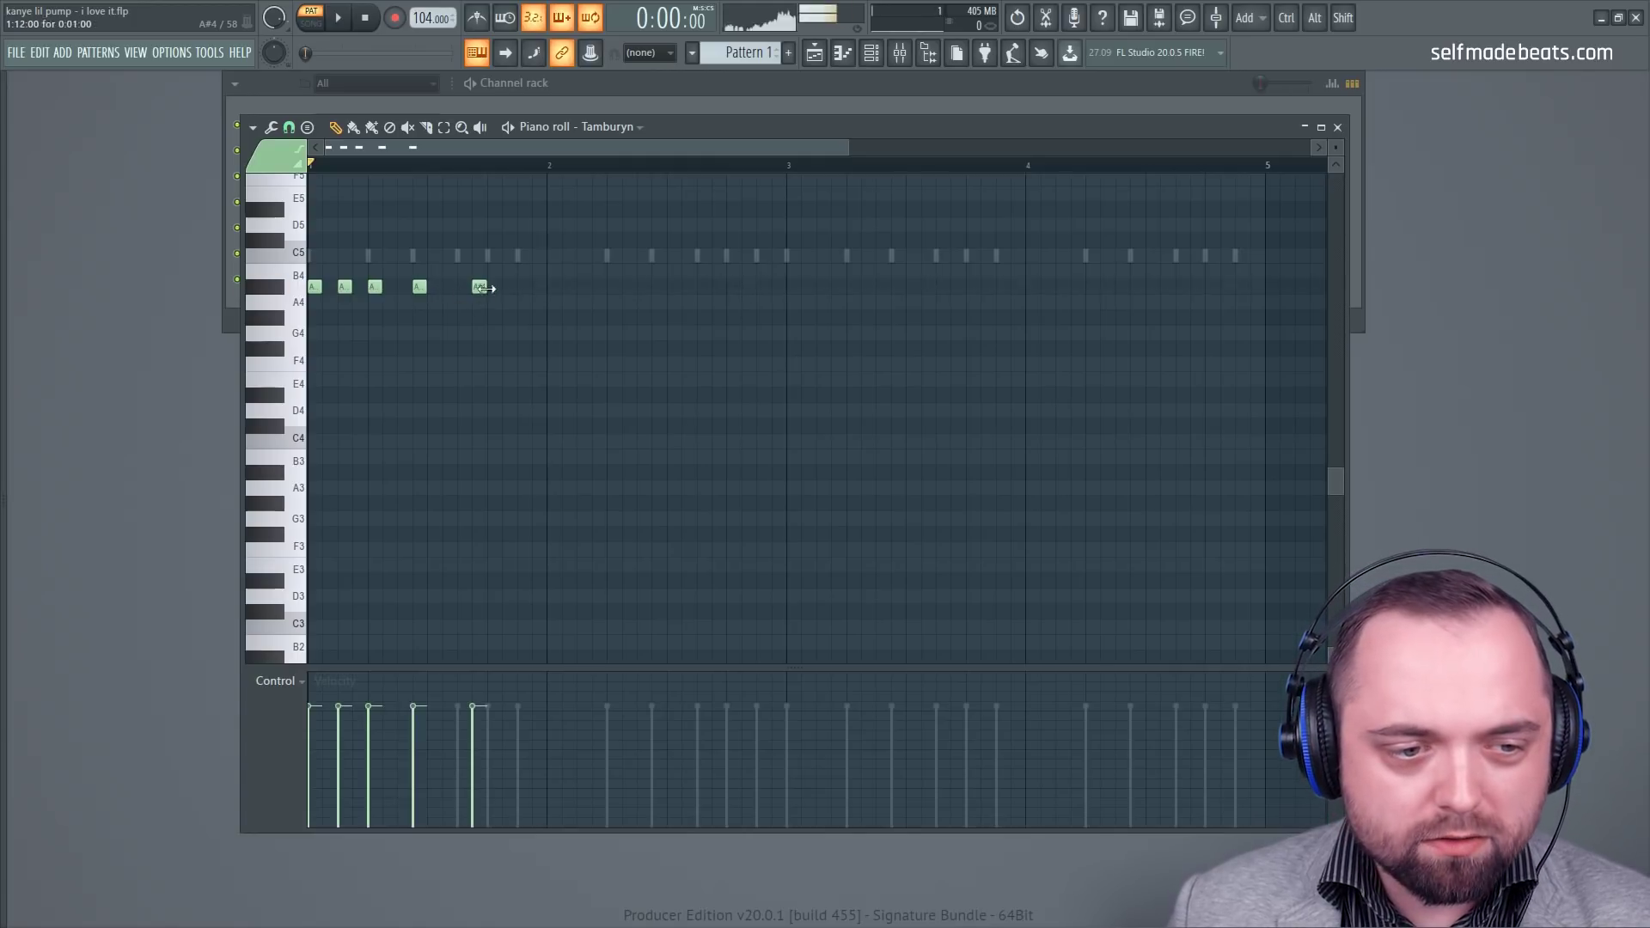
{"action": "left_click", "coordinate": [504, 290]}
{"action": "left_click_drag", "start_coordinate": [505, 291], "coordinate": [491, 291]}
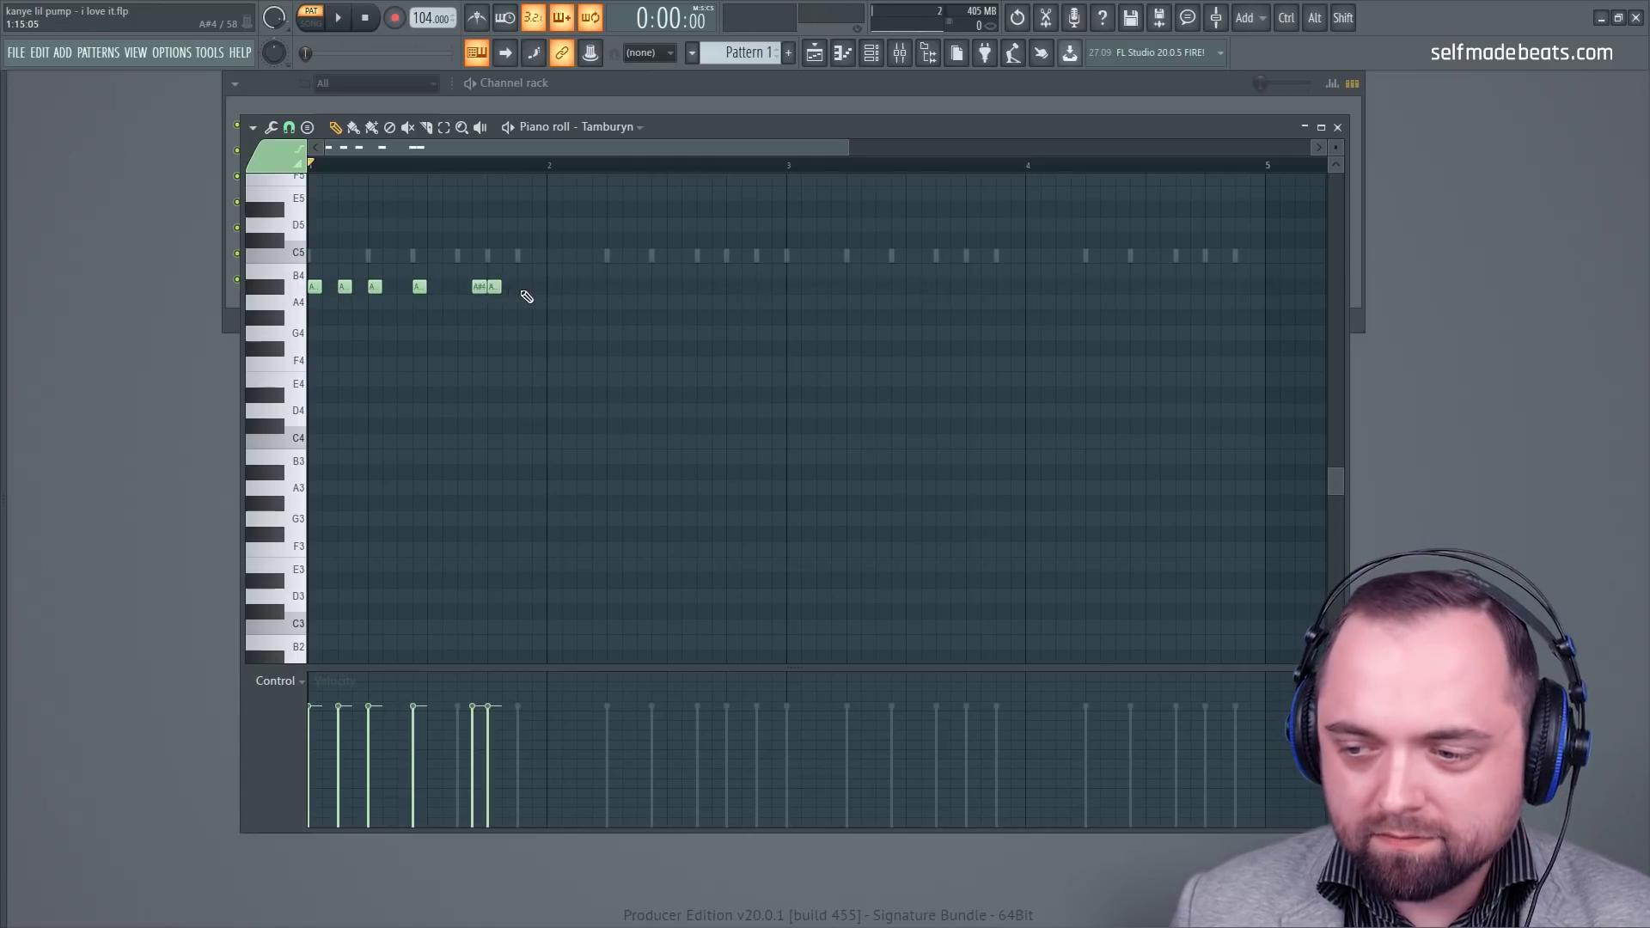
{"action": "right_click", "coordinate": [493, 287]}
{"action": "right_click", "coordinate": [479, 287]}
Step: Try the Tamburyn rhythm without the A#4 hit on step 3 during playback, and put the hit back
{"action": "key", "text": "space"}
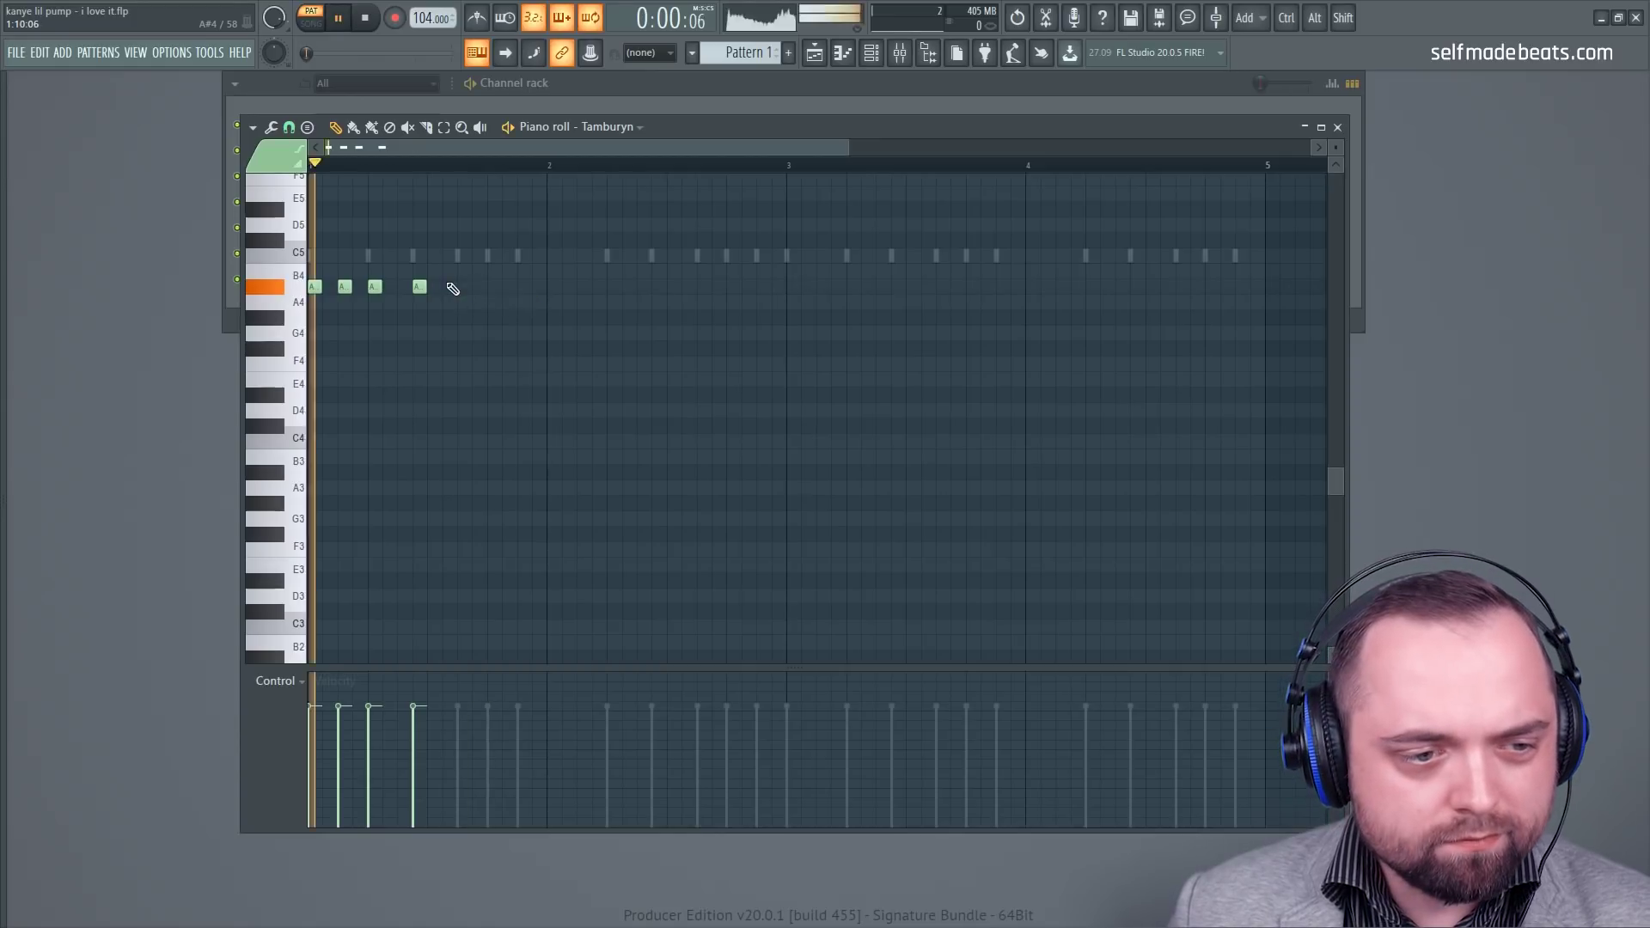
{"action": "right_click", "coordinate": [345, 287]}
{"action": "key", "text": "space"}
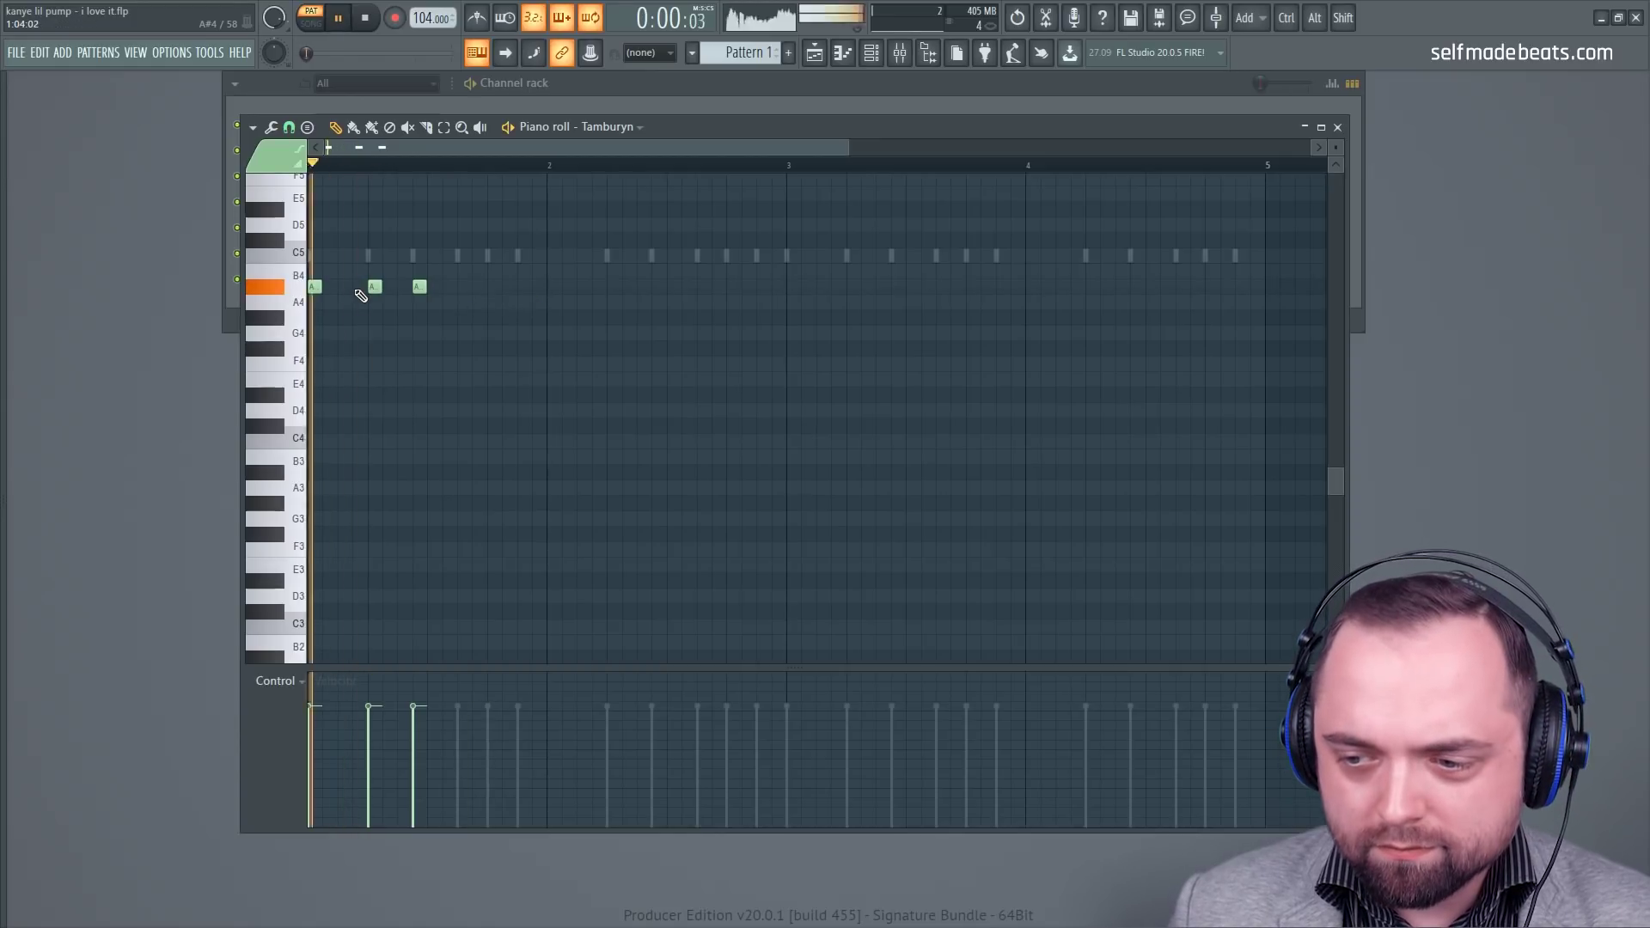
{"action": "left_click", "coordinate": [347, 287]}
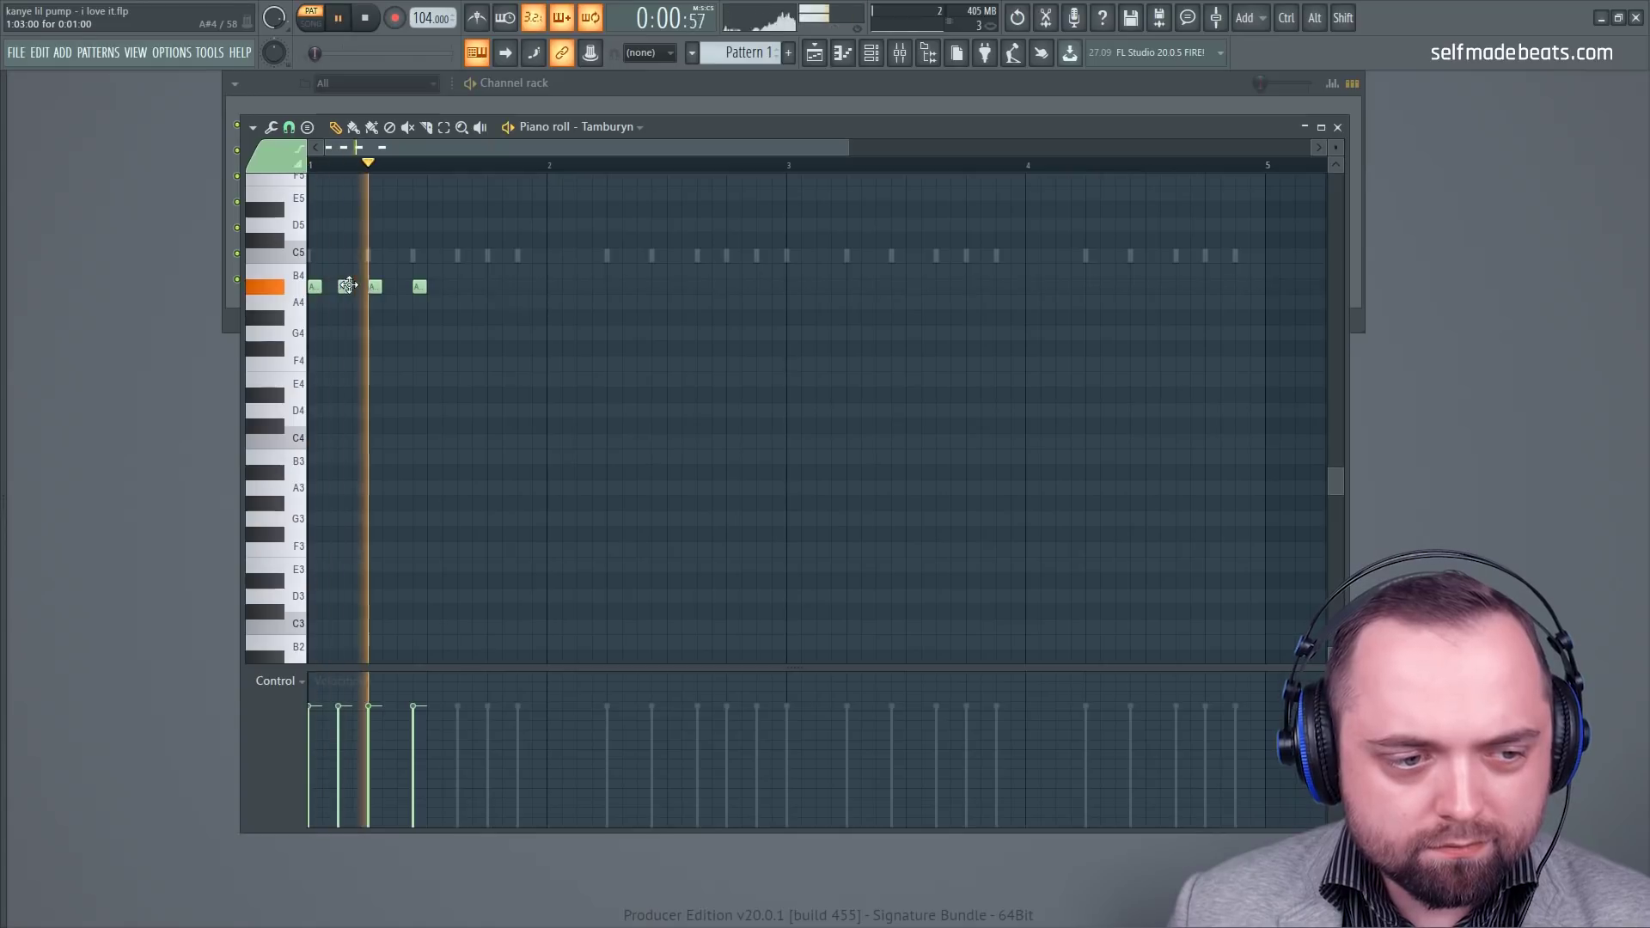
{"action": "left_click_drag", "start_coordinate": [358, 286], "coordinate": [344, 287]}
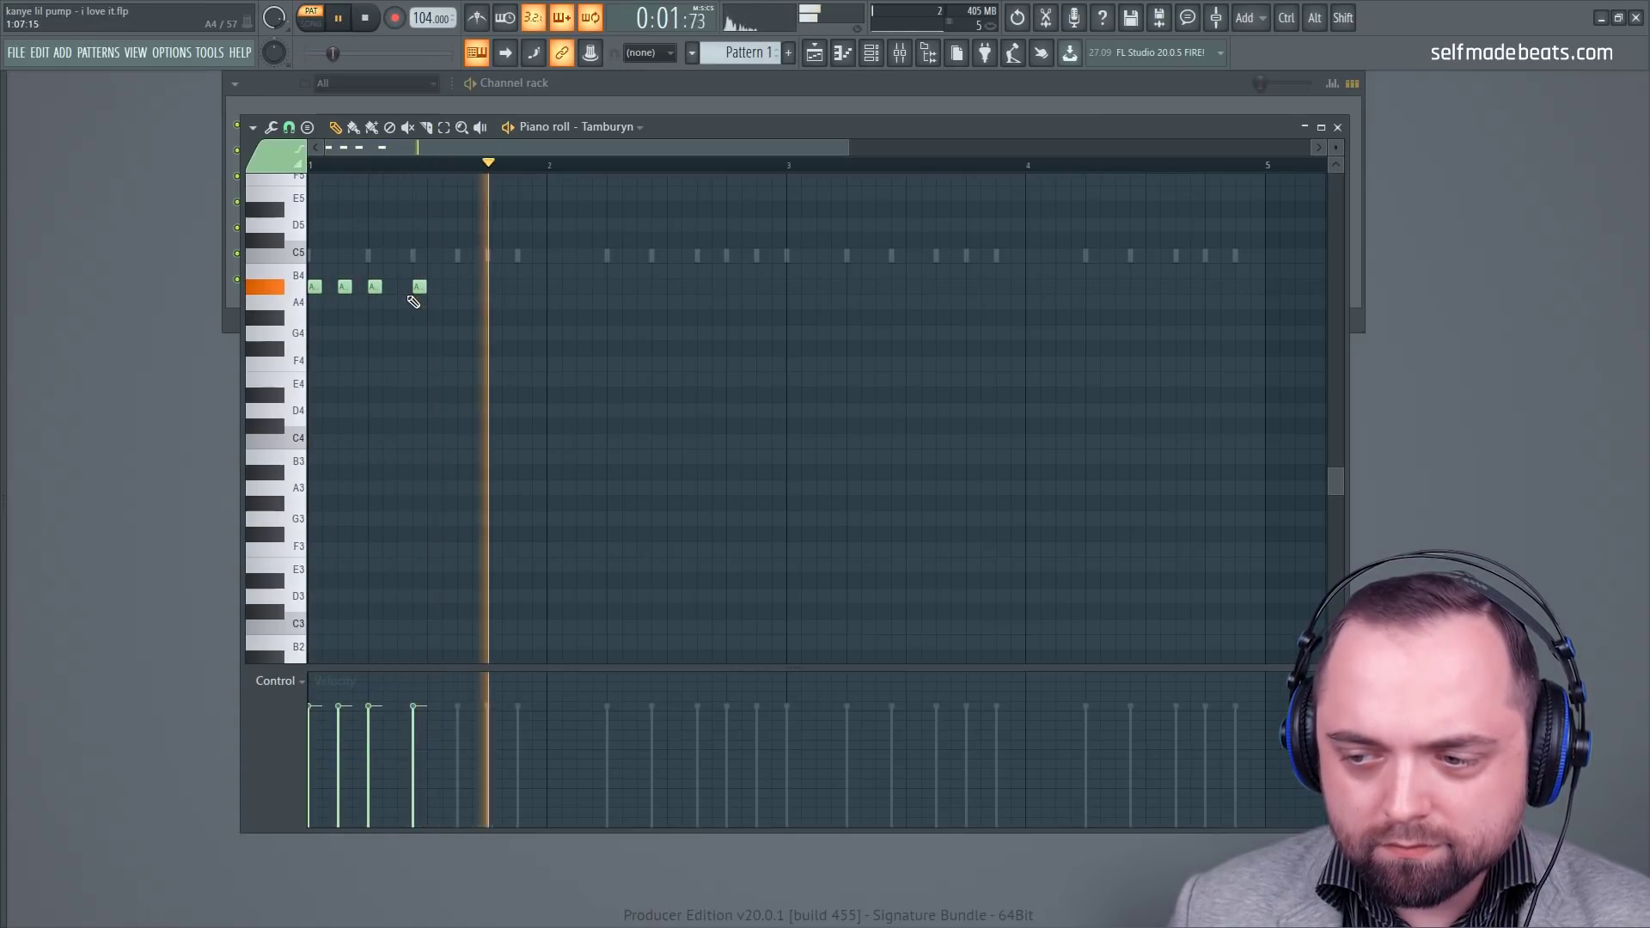
{"action": "key", "text": "space"}
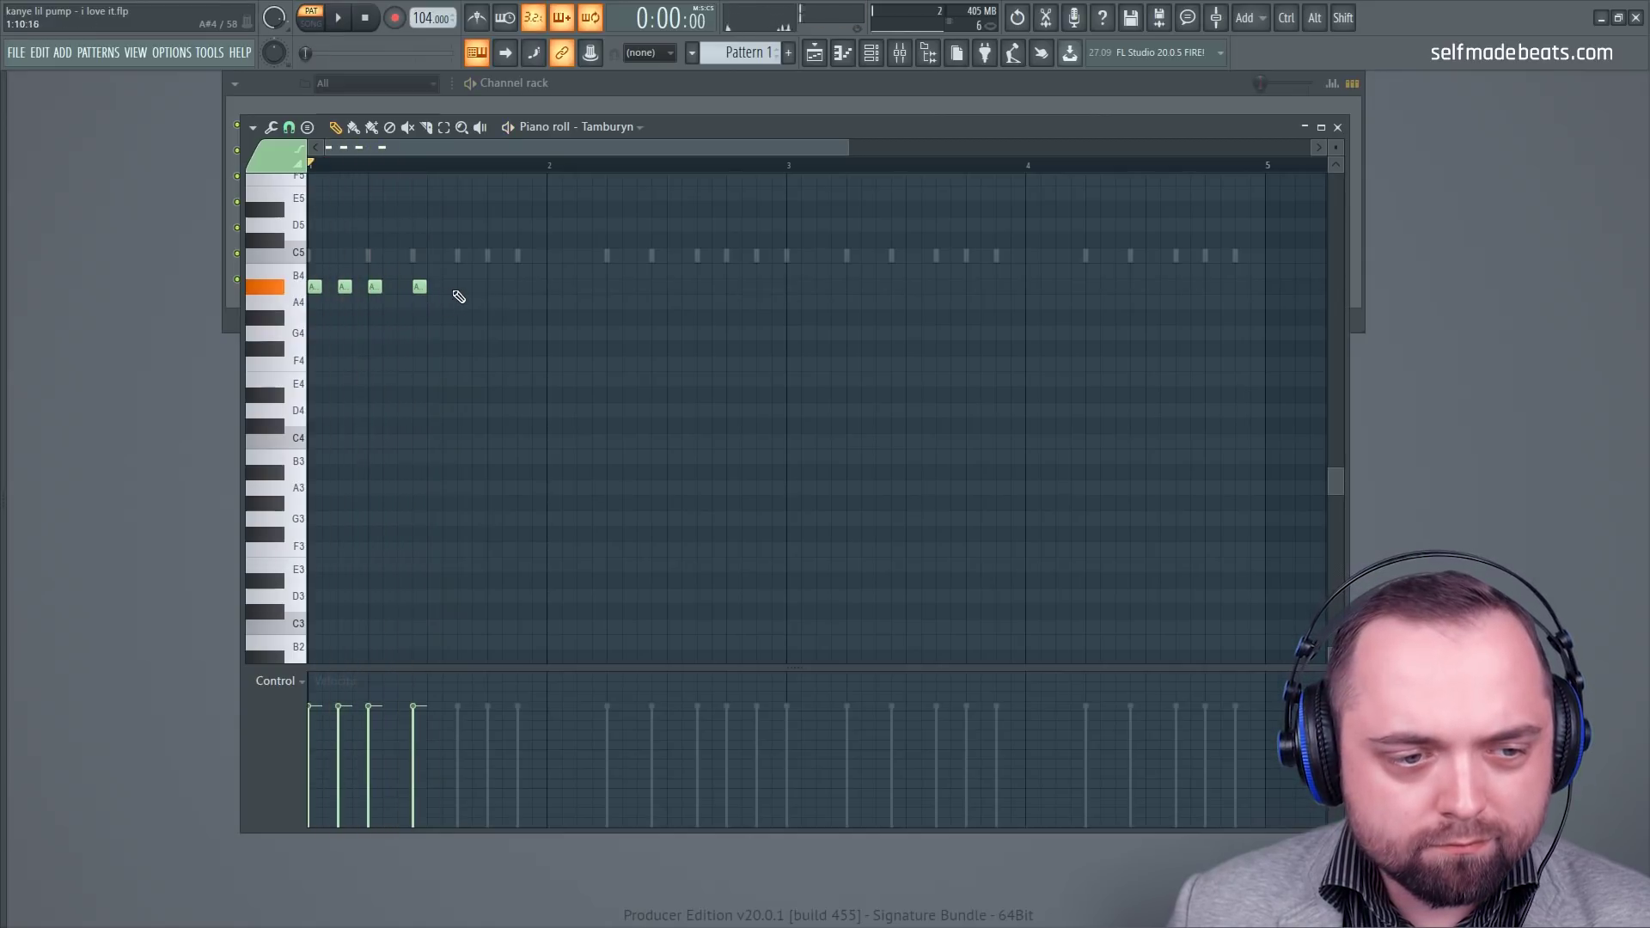
Step: Complete the first Tamburyn bar with A#4 hits on steps 10, 11, 15 and 16 while listening to the loop
{"action": "key", "text": "space"}
{"action": "left_click", "coordinate": [481, 290]}
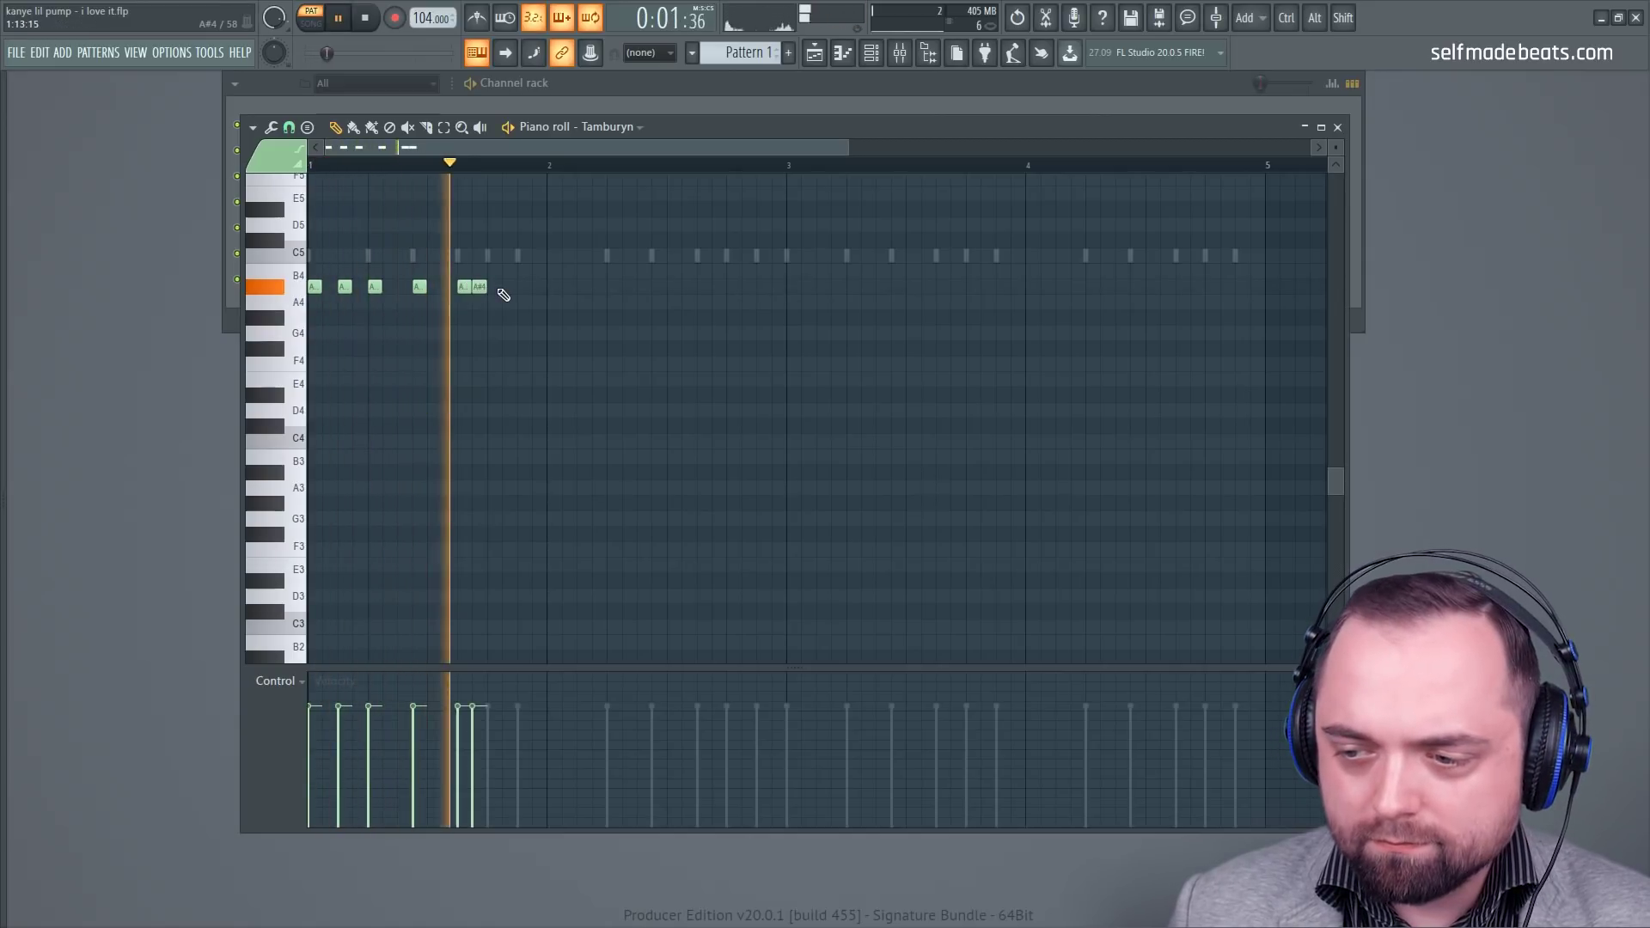
{"action": "left_click", "coordinate": [521, 288]}
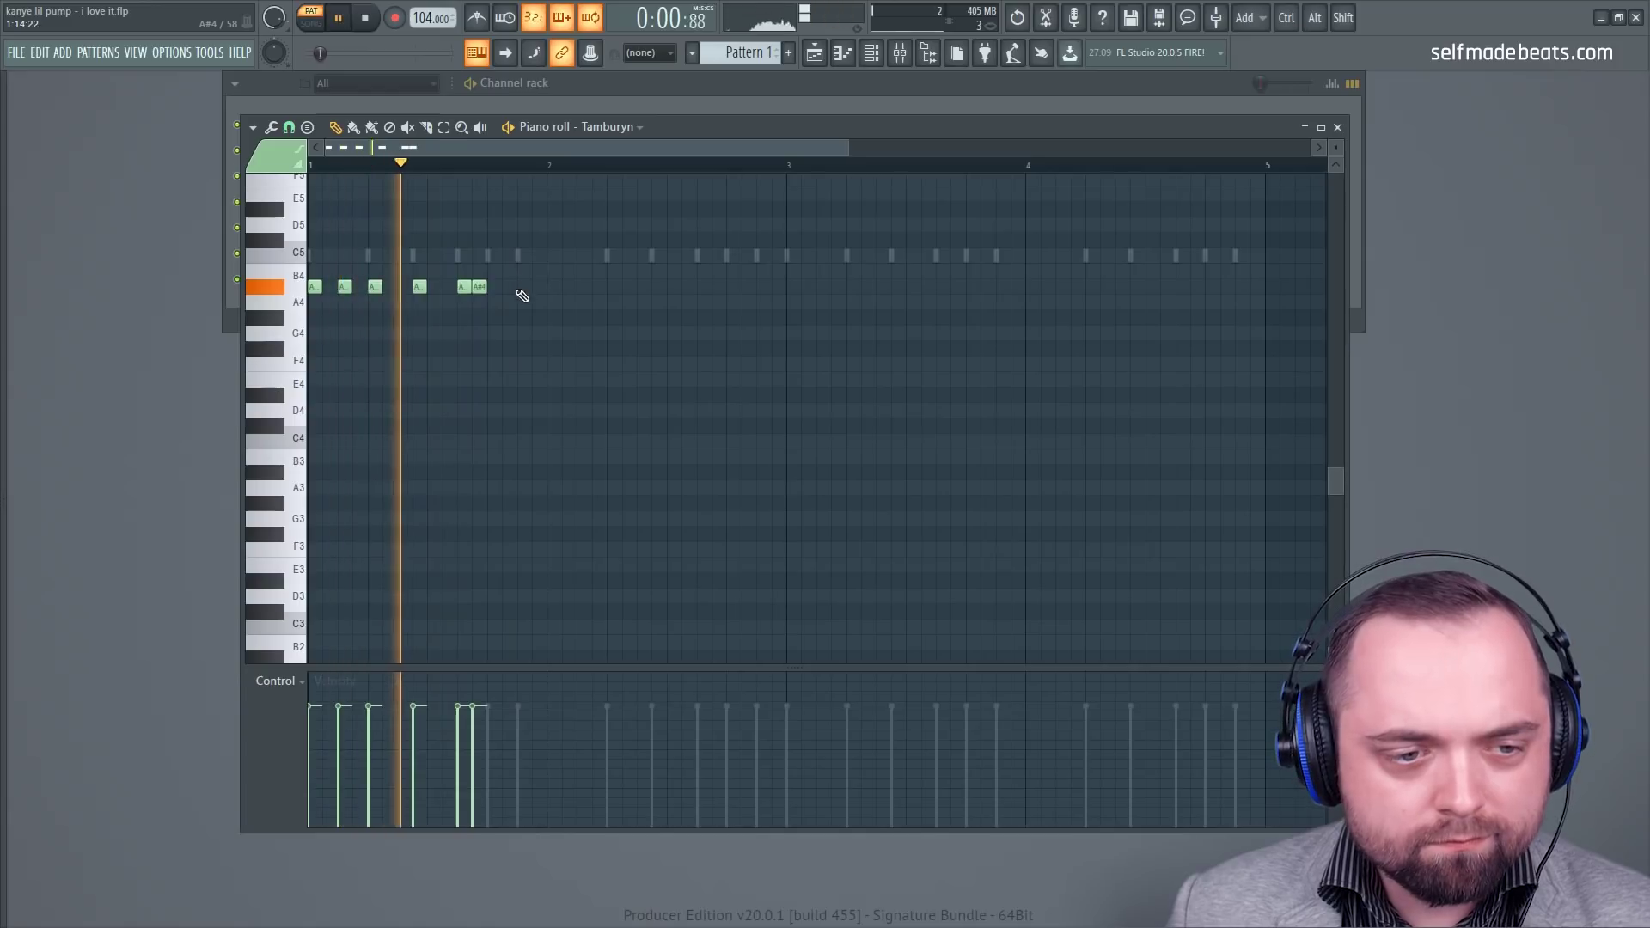
{"action": "left_click", "coordinate": [538, 287]}
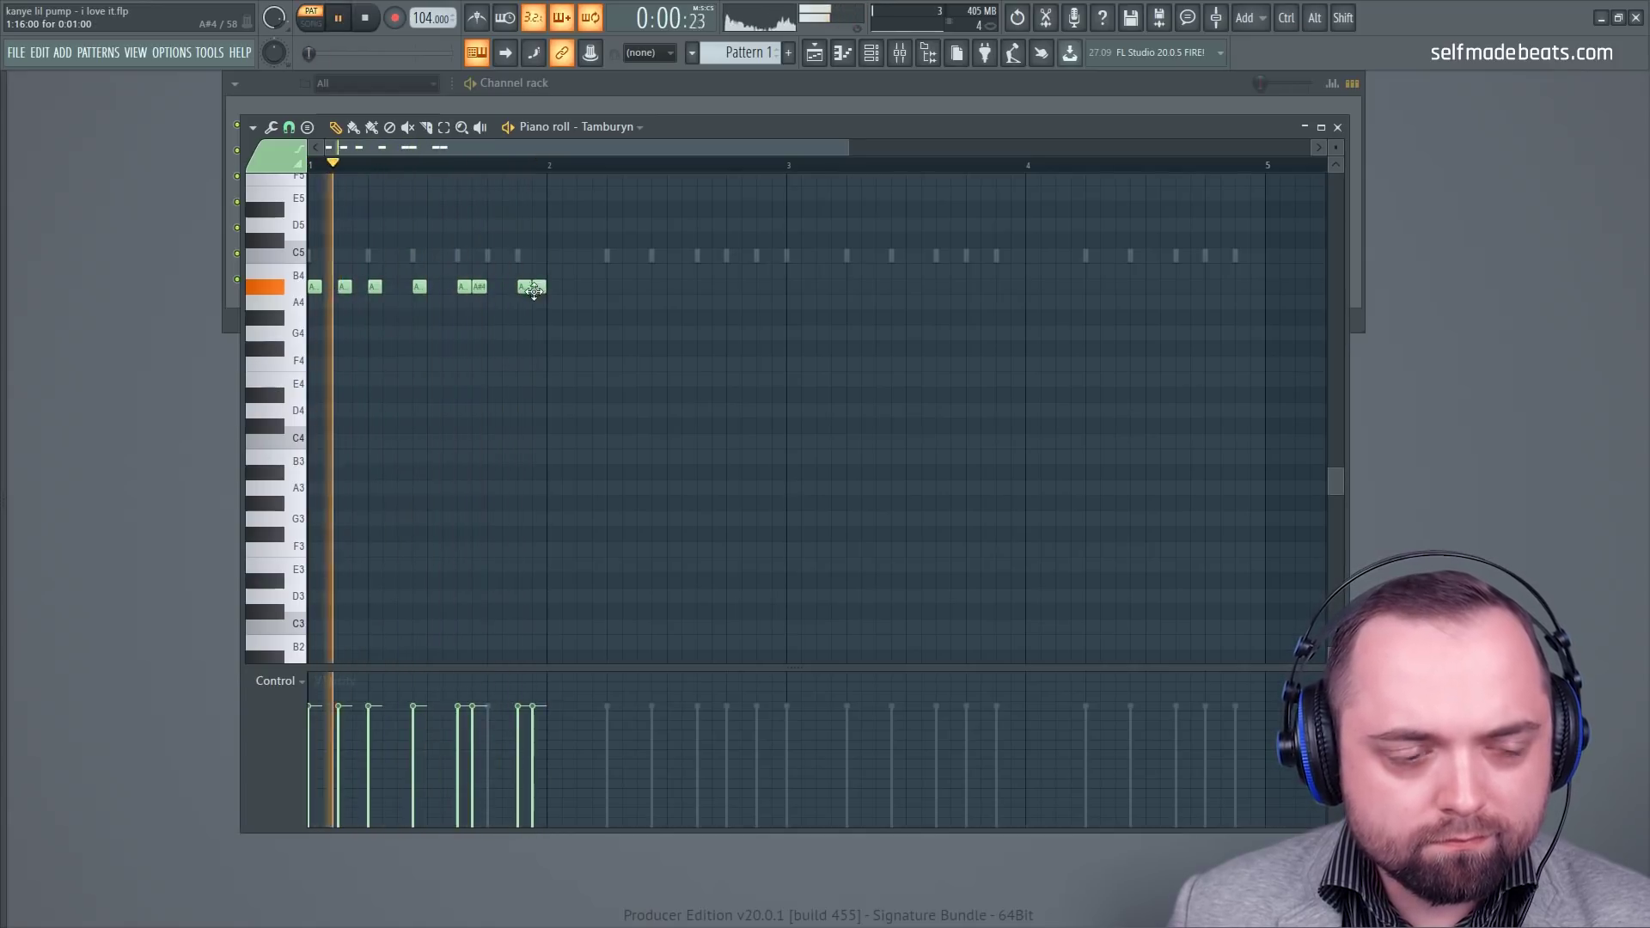
{"action": "mouse_move", "coordinate": [458, 281]}
{"action": "left_mouse_down"}
{"action": "mouse_move", "coordinate": [487, 294]}
{"action": "mouse_move", "coordinate": [465, 288]}
{"action": "left_mouse_up"}
{"action": "key", "text": "space"}
{"action": "key", "text": "space"}
{"action": "key", "text": "ctrl+d"}
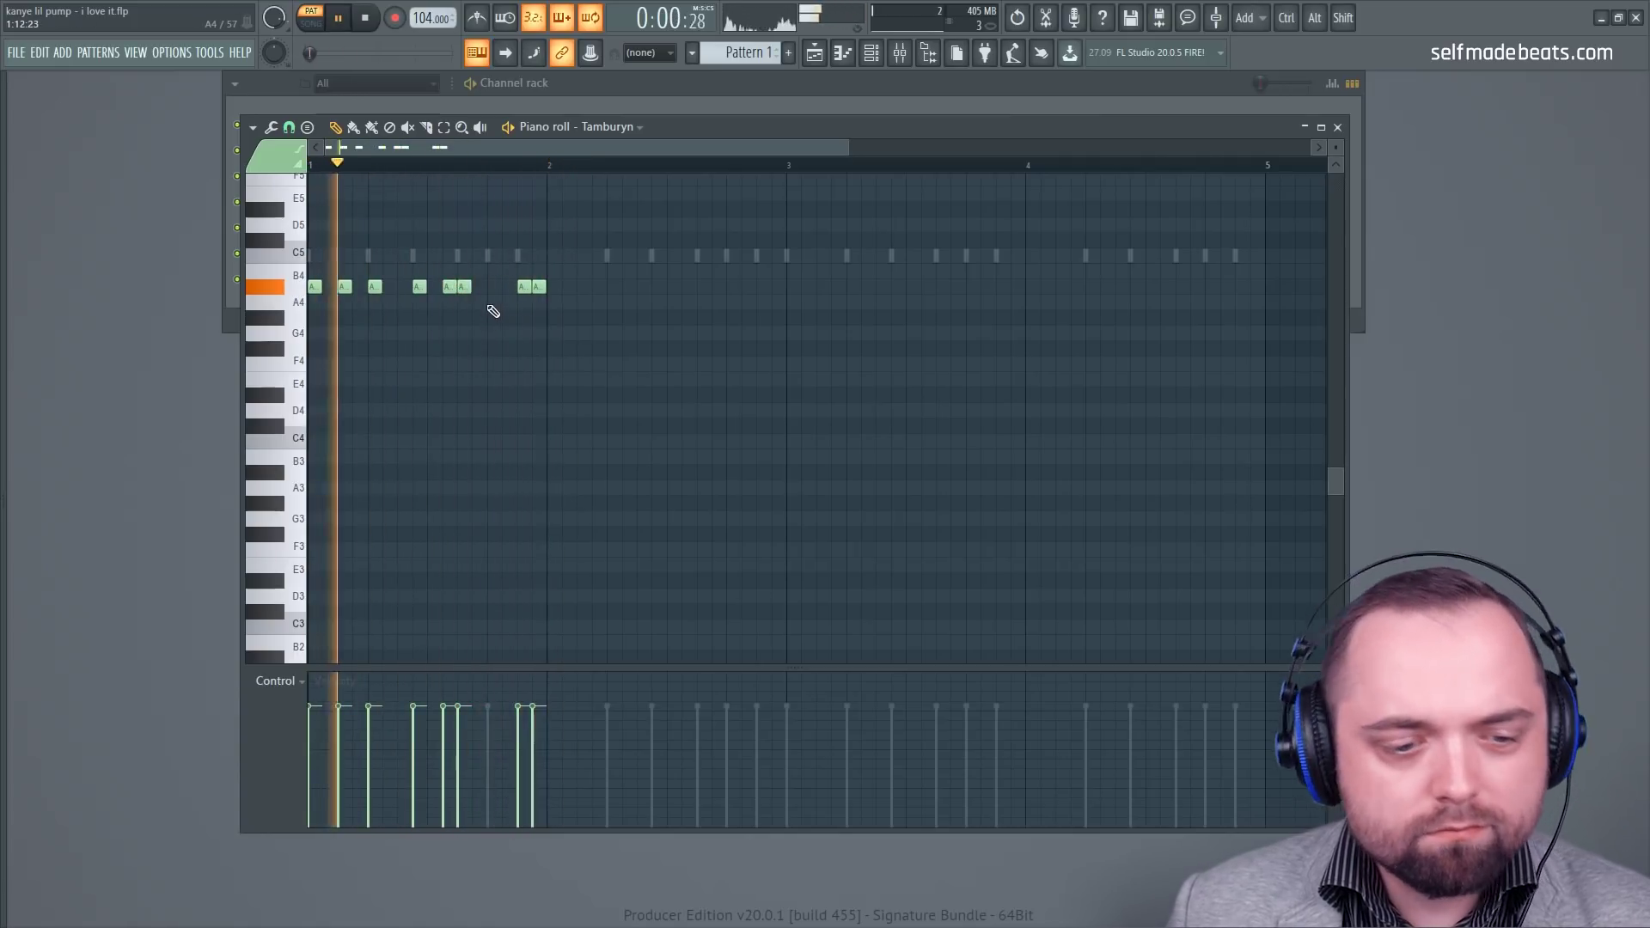
Step: Lower the velocities of the Tamburyn hits on steps 3, 5, 8, 10 and 15 by varying amounts, and play the pattern
{"action": "key", "text": "space"}
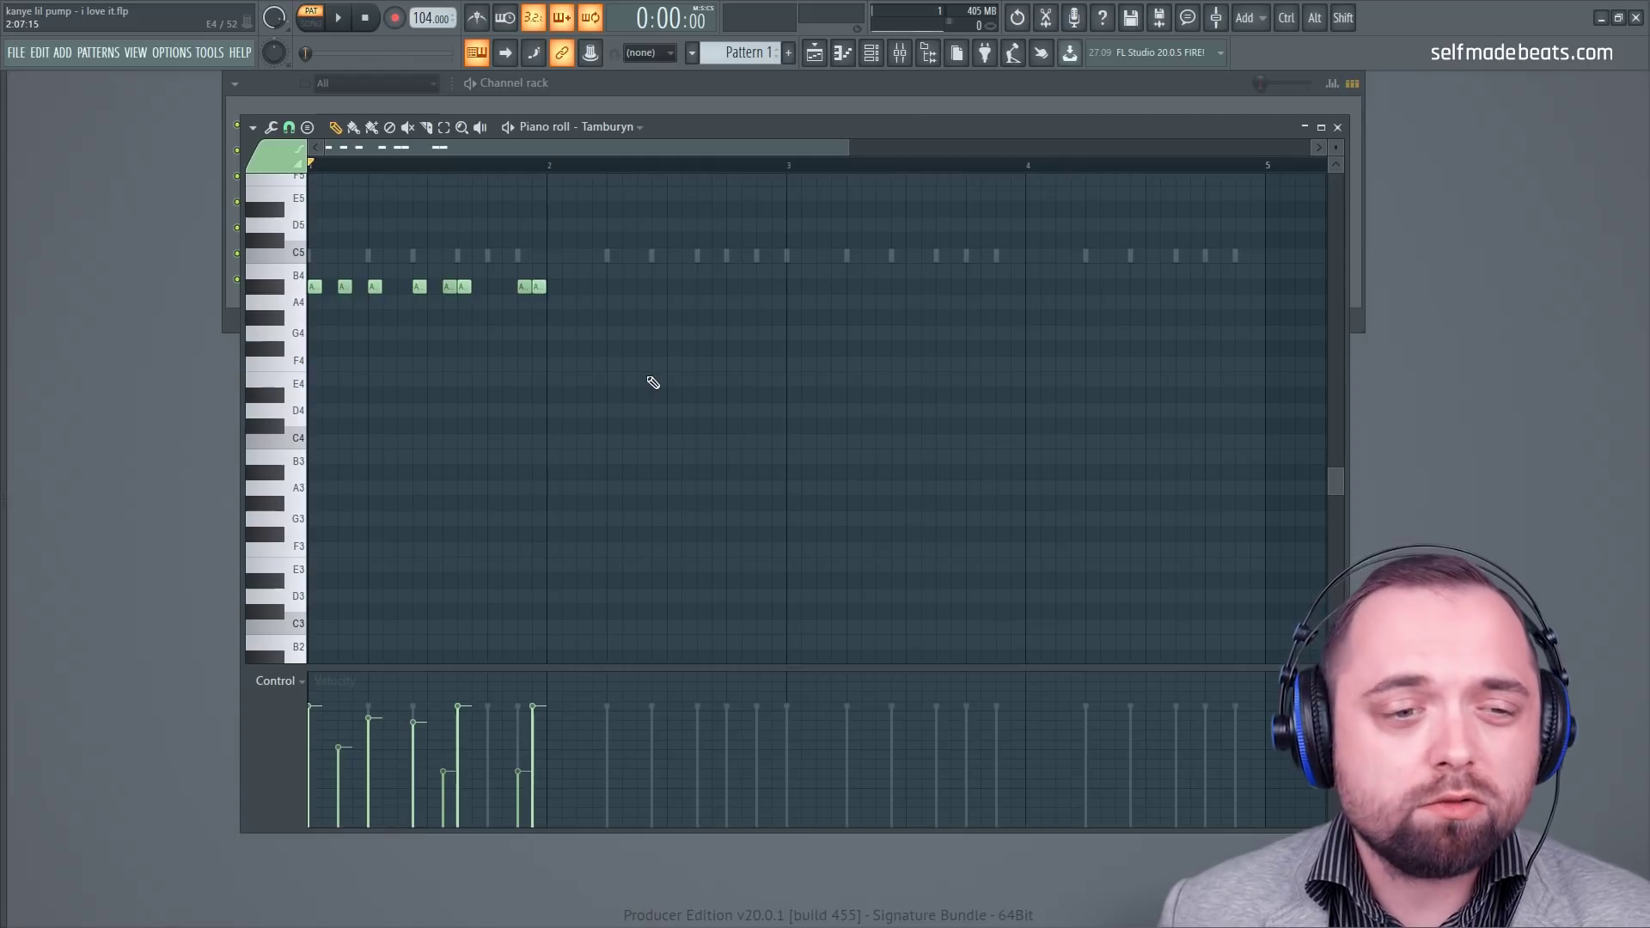
{"action": "key", "text": "space"}
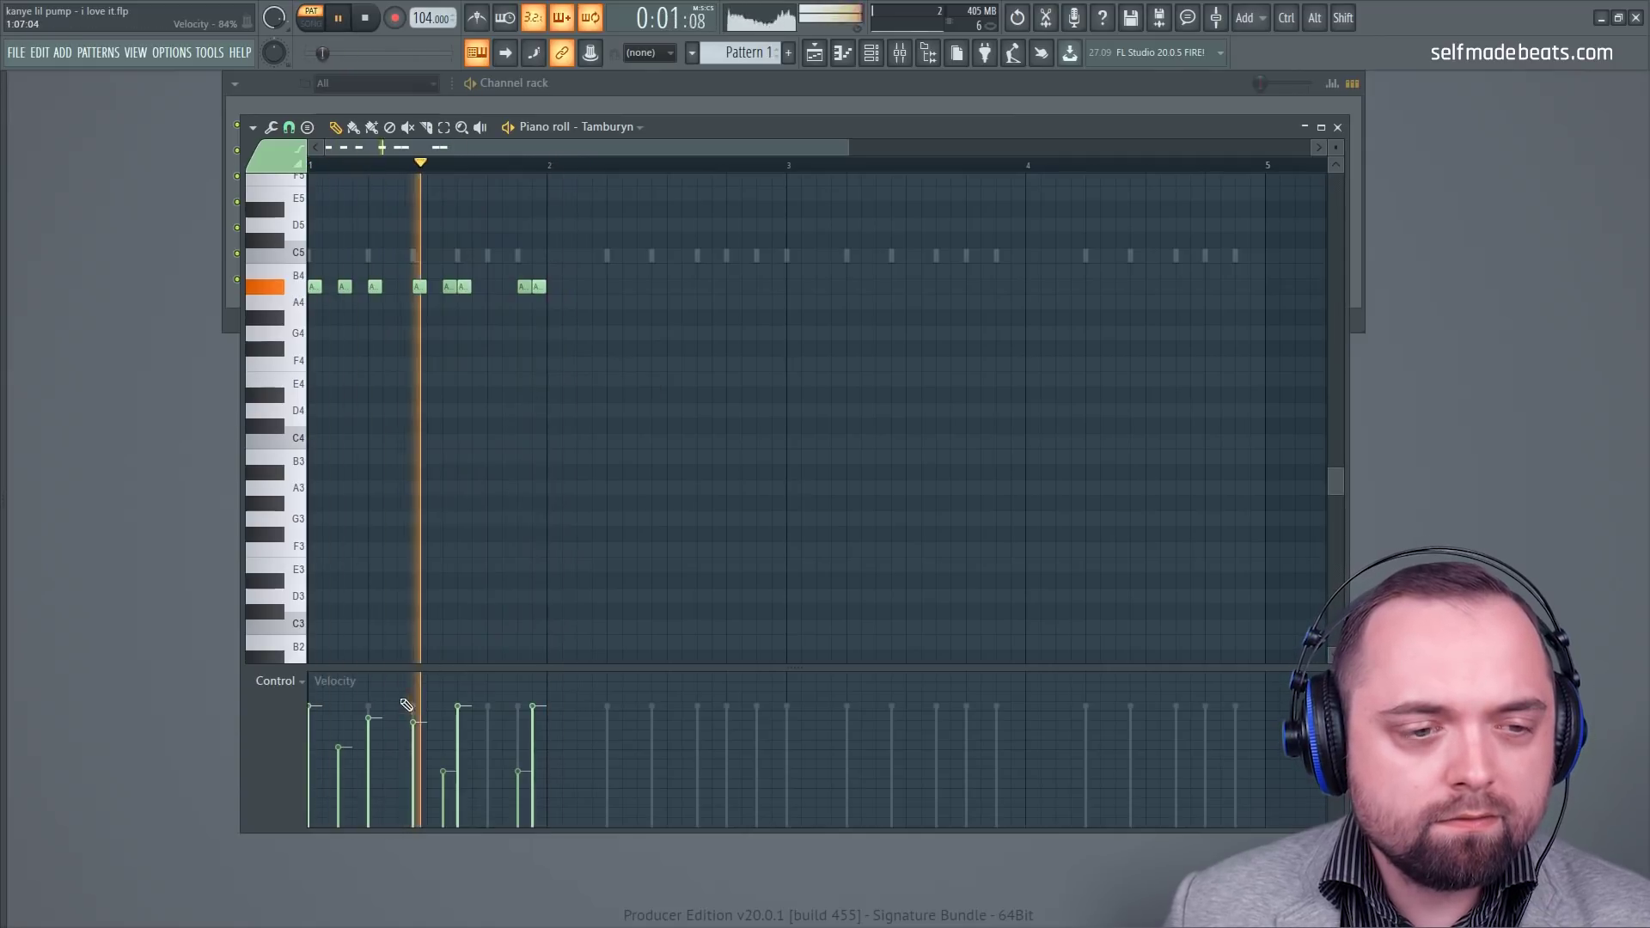
{"action": "key", "text": "space"}
Step: Select the first Tamburyn bar and duplicate it three times to fill bars 2 to 4
{"action": "left_click_drag", "start_coordinate": [553, 170], "coordinate": [309, 165]}
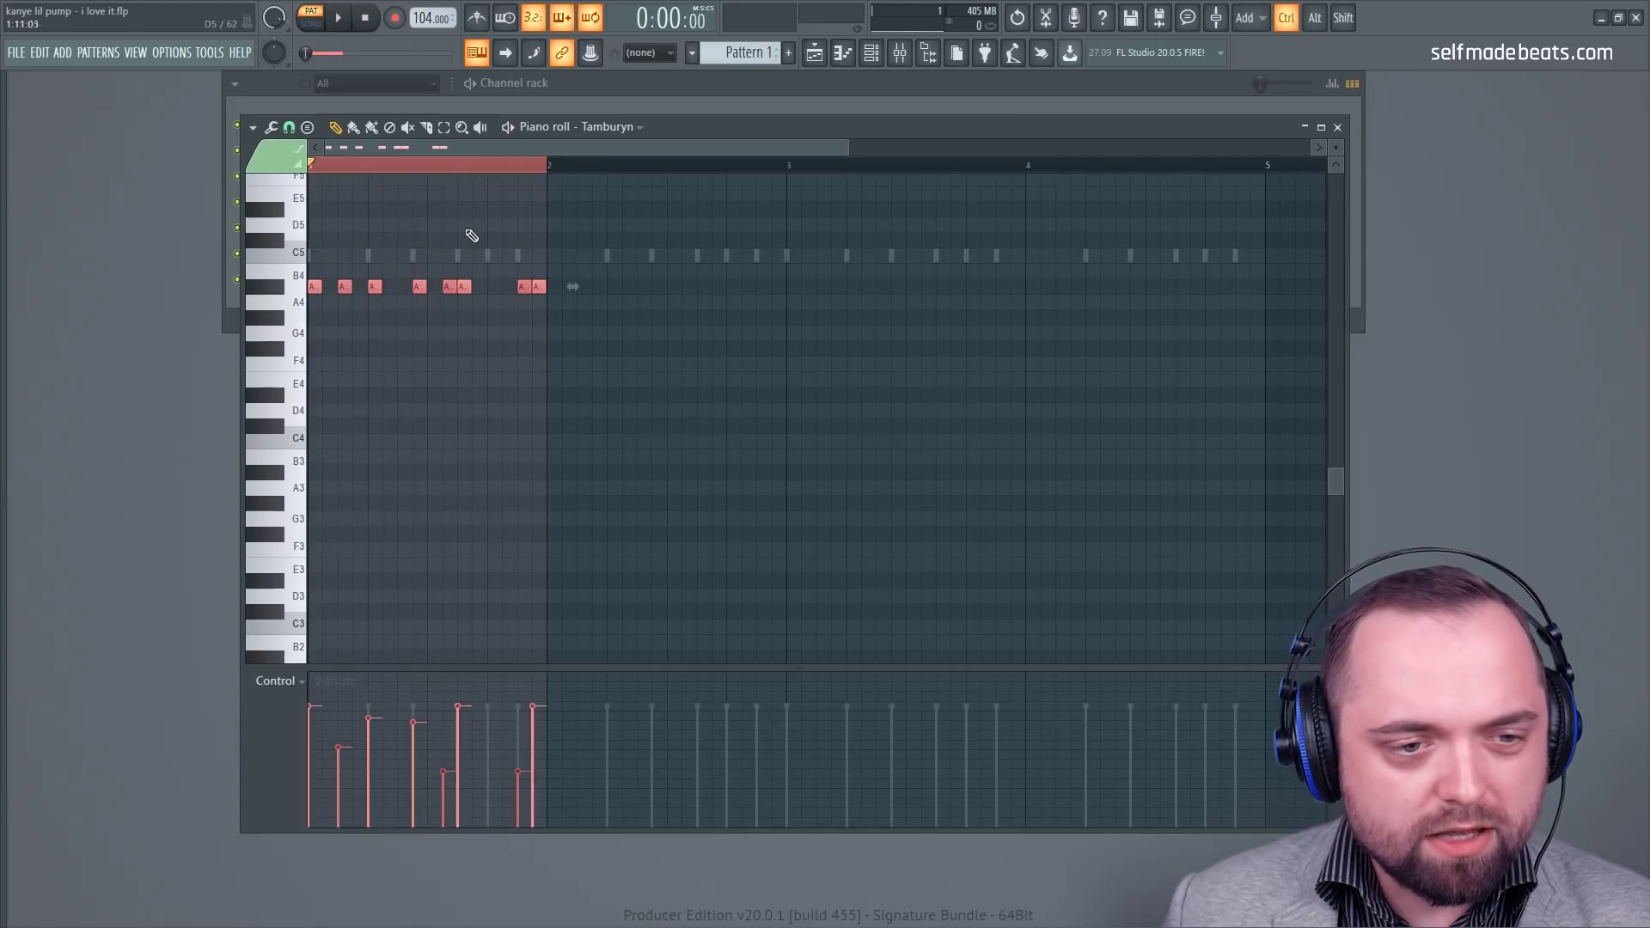
{"action": "key", "text": "ctrl+b"}
{"action": "key", "text": "ctrl+b"}
{"action": "key", "text": "ctrl+b"}
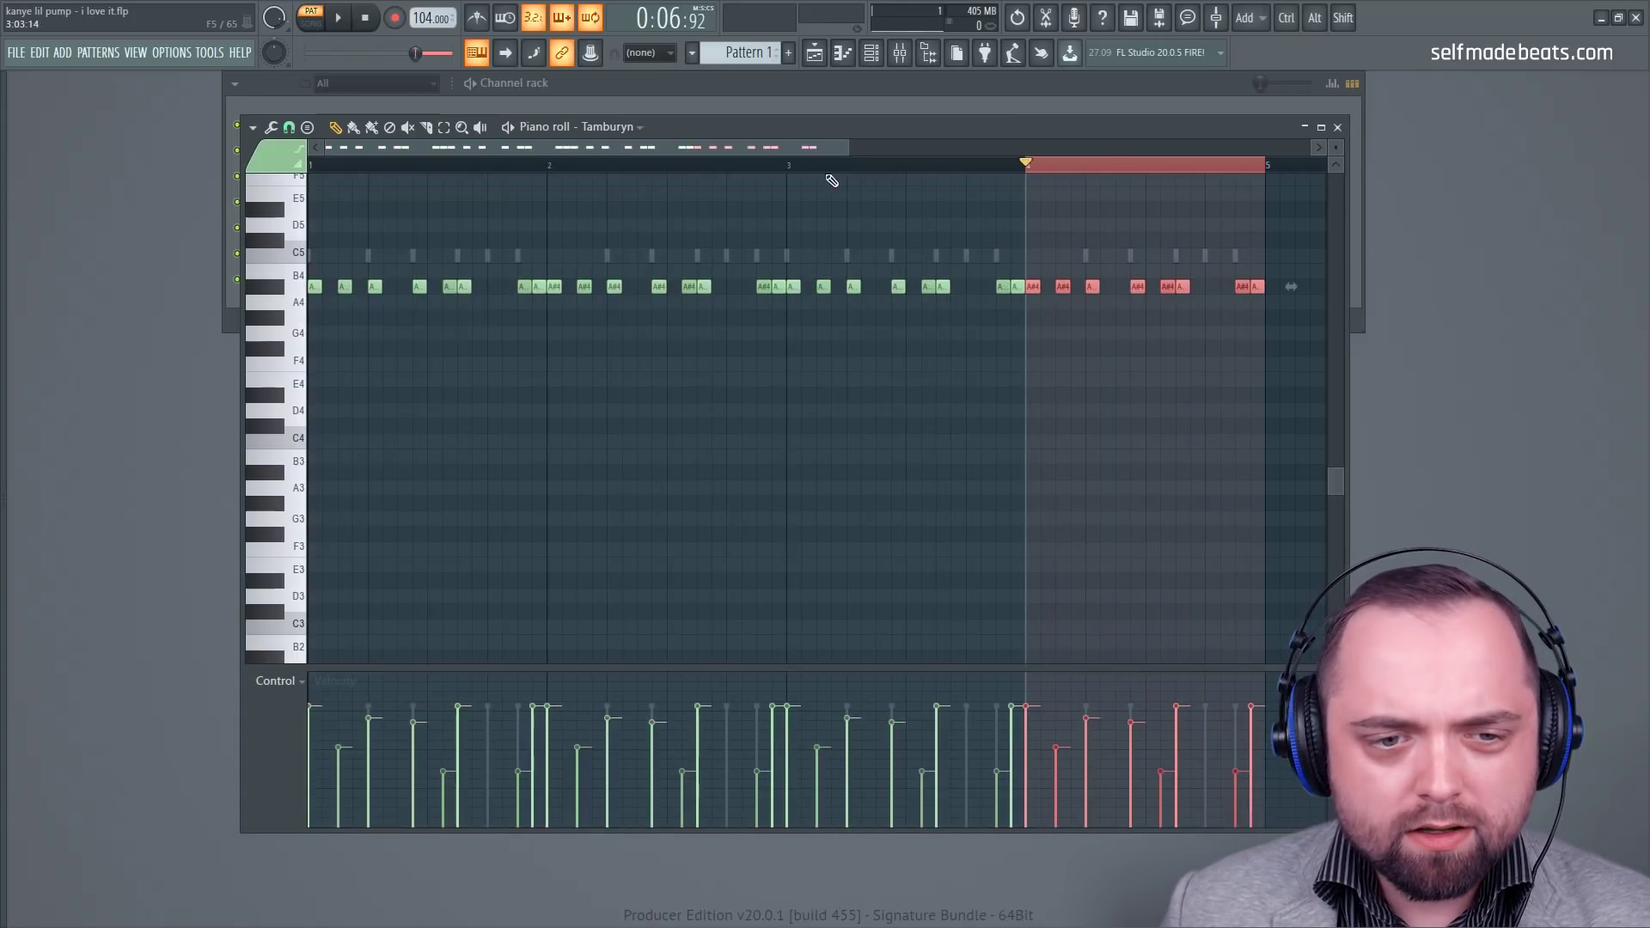
{"action": "left_click", "coordinate": [818, 163]}
{"action": "scroll", "coordinate": [818, 165], "scroll_direction": "down", "scroll_amount": 2}
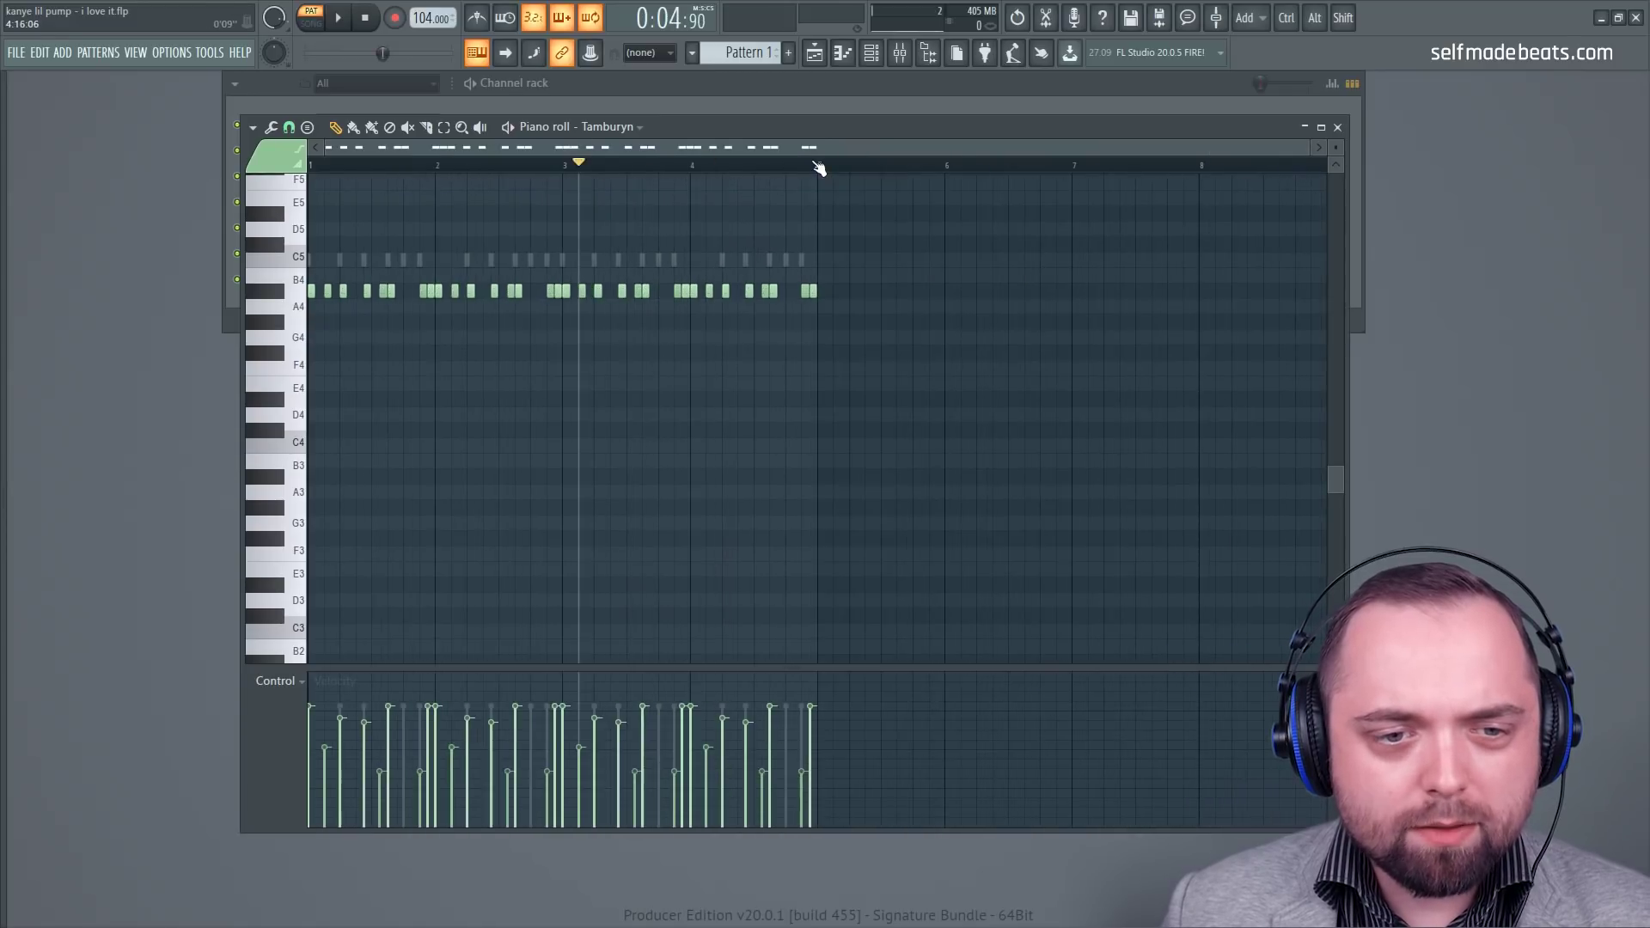
Step: Play the four-bar pattern with the Tamburyn part and close its piano roll
{"action": "key", "text": "space"}
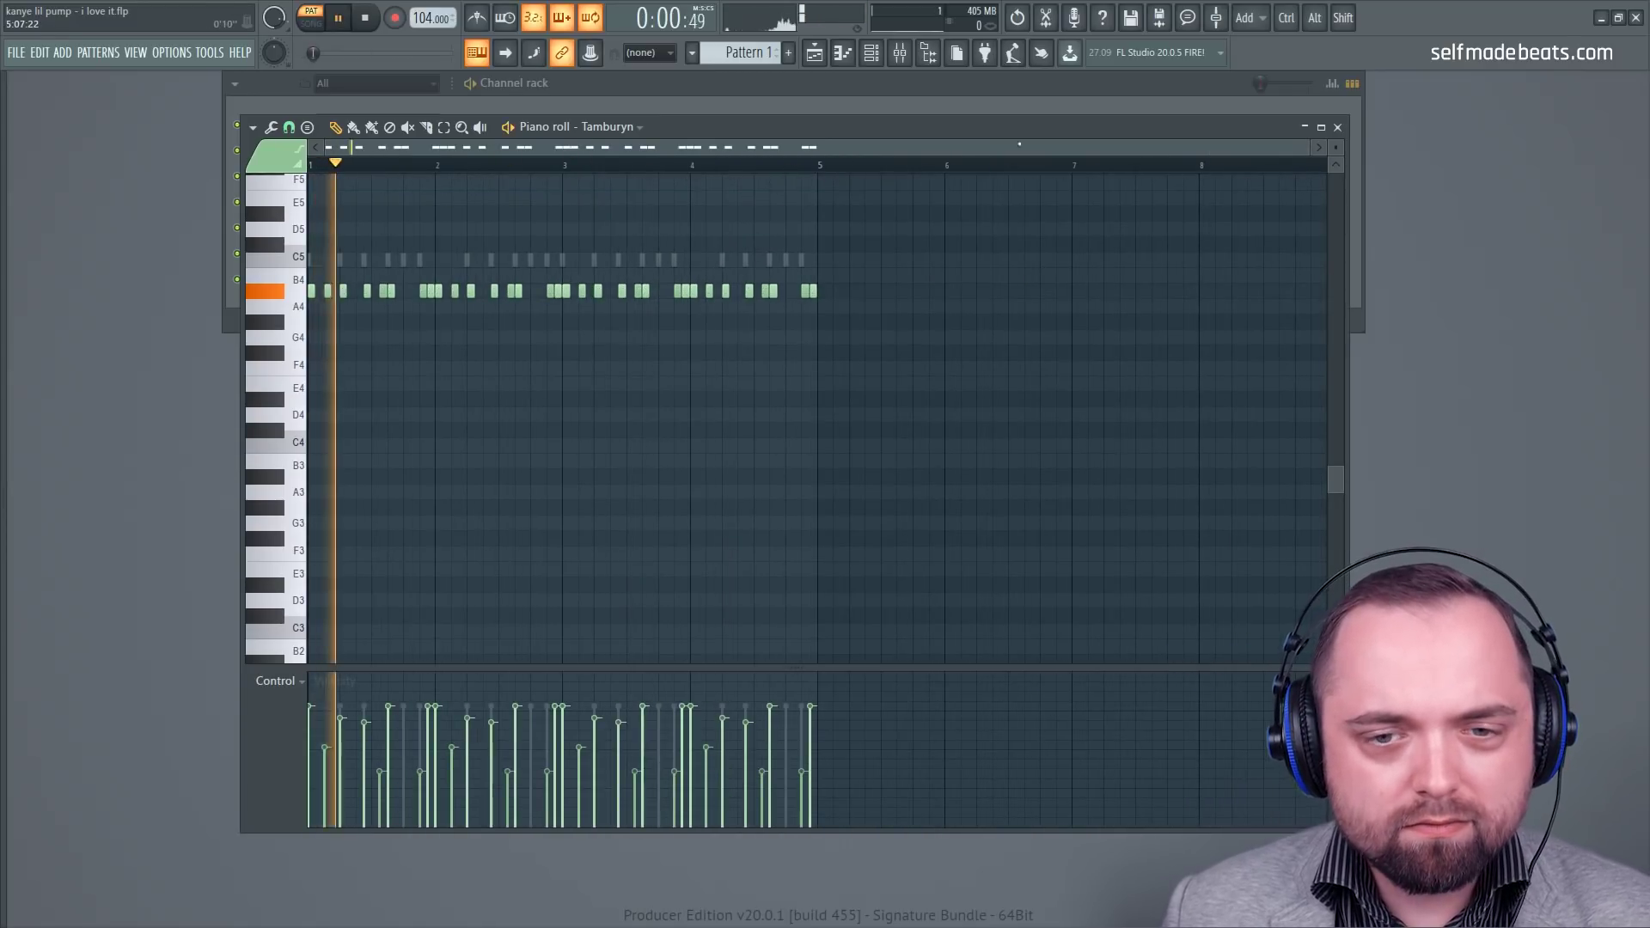
{"action": "left_click", "coordinate": [1337, 127]}
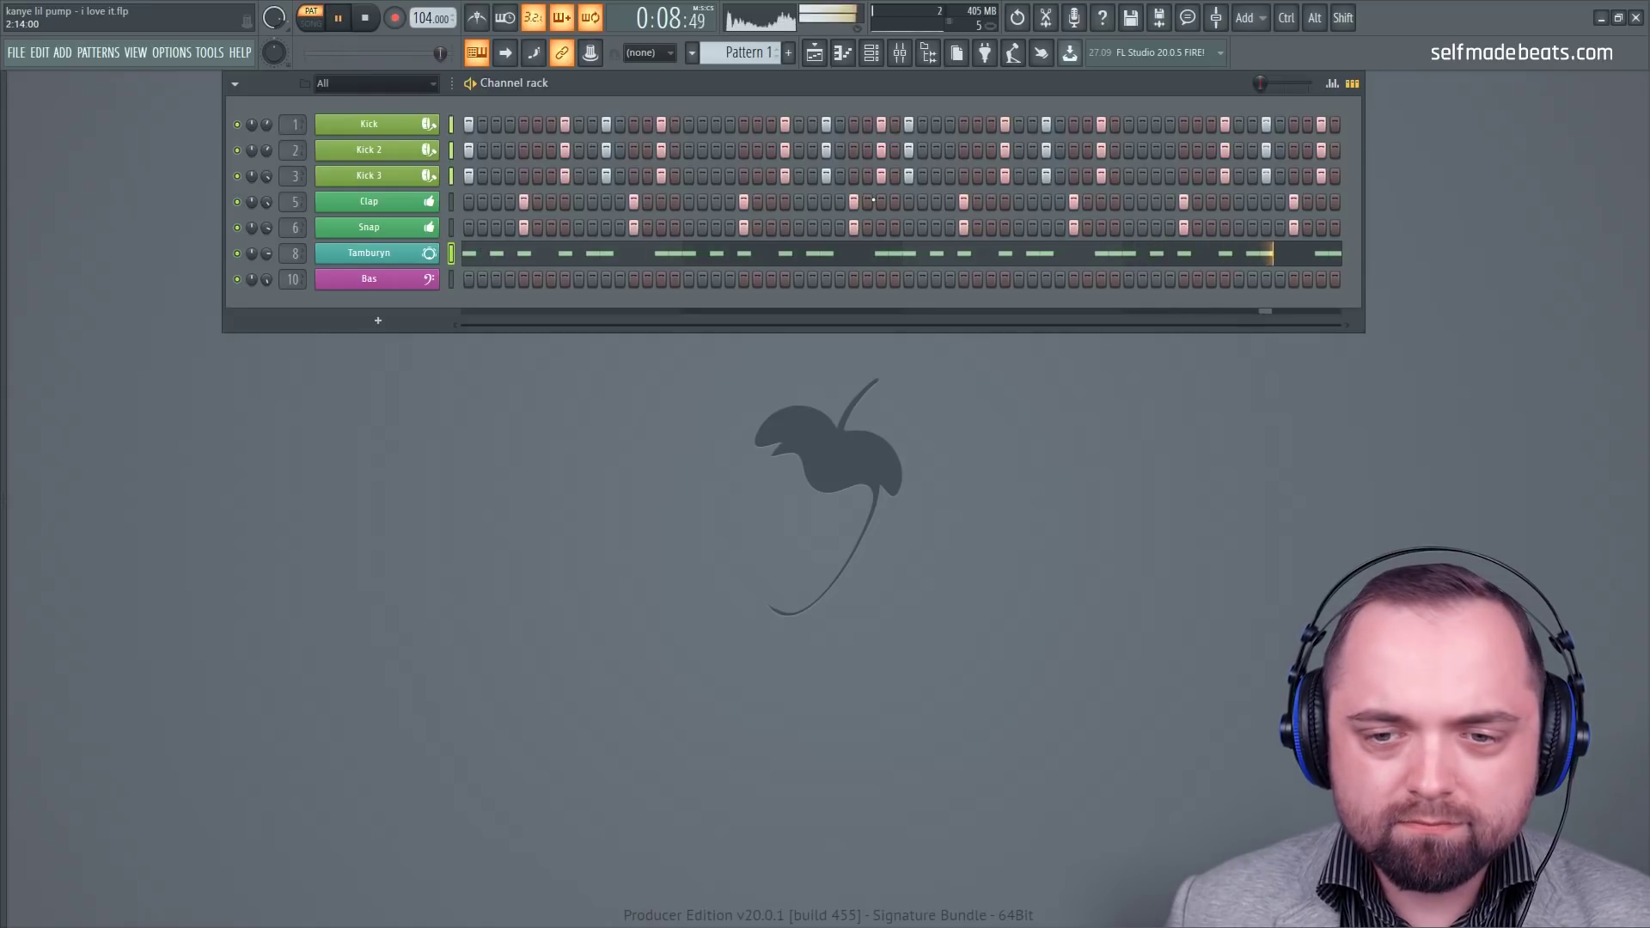
{"action": "key", "text": "space"}
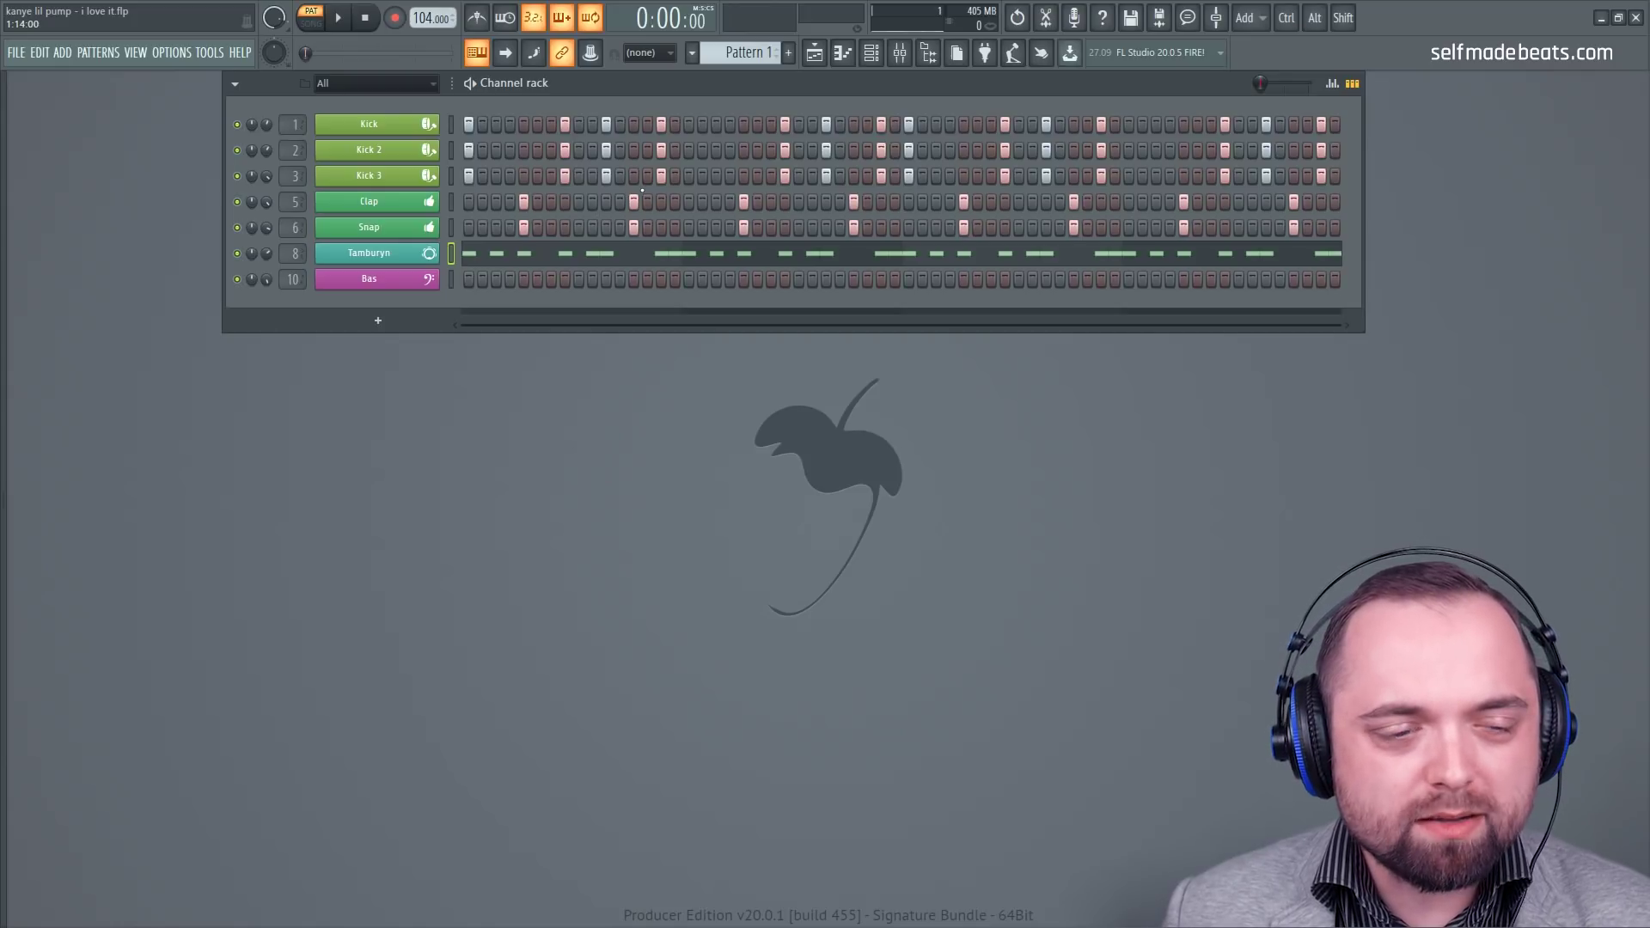
Step: In the Bas channel's piano roll, draw F4 on step 1, B4 on steps 2 to 4 and A#4 on steps 5 to 7
{"action": "key", "text": "space"}
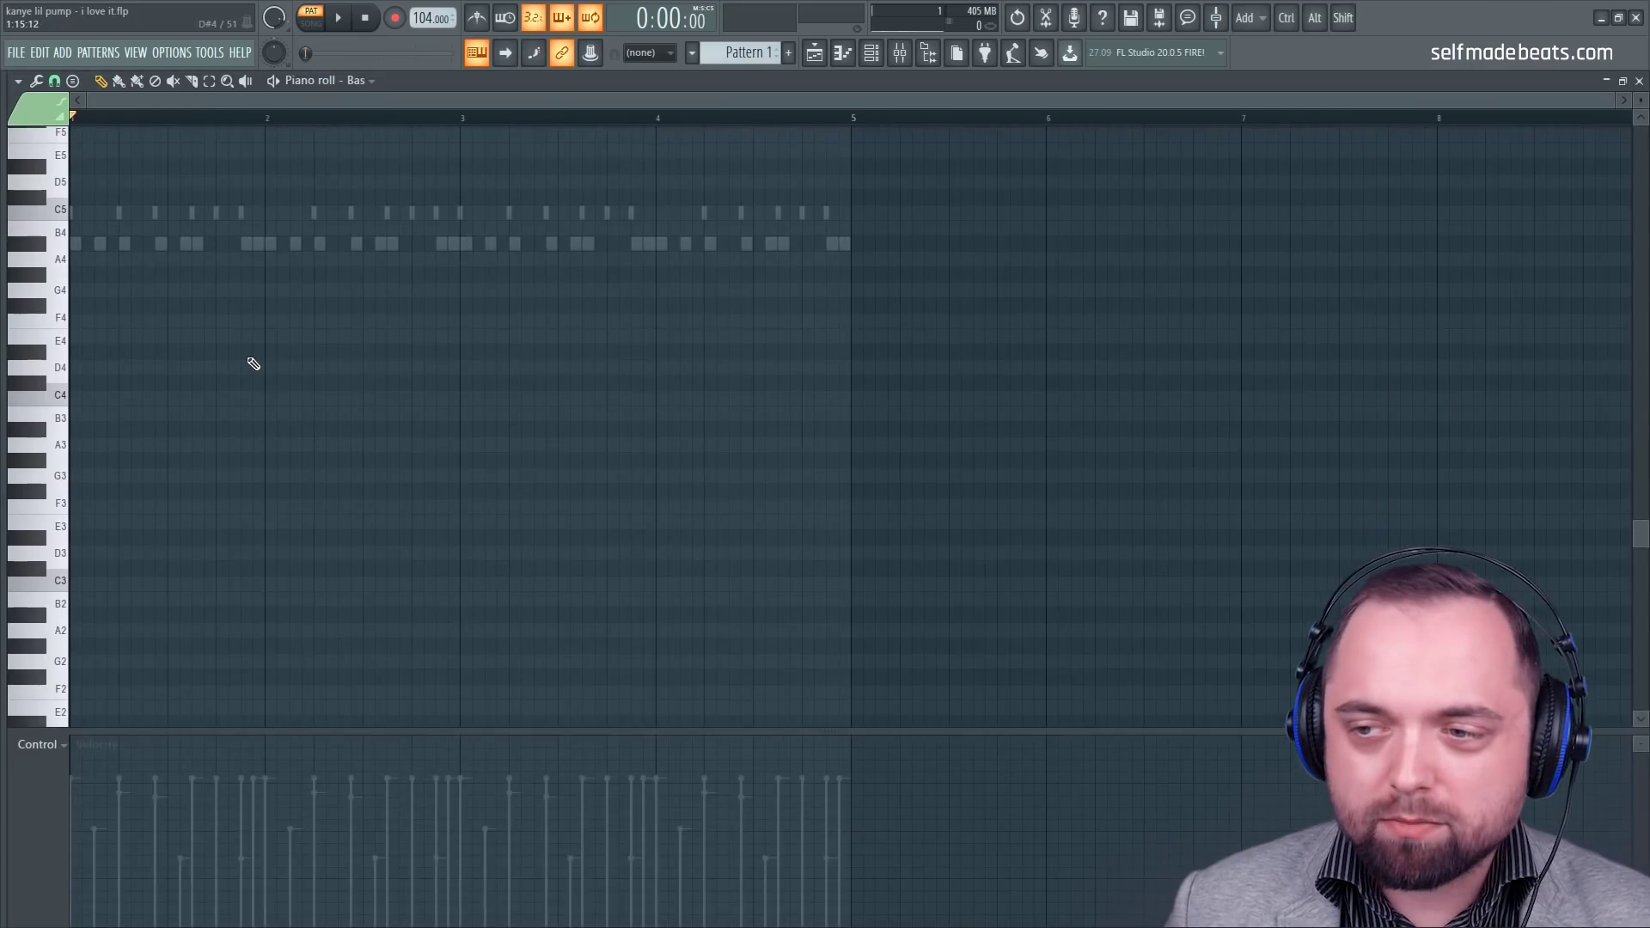
{"action": "left_click", "coordinate": [70, 319]}
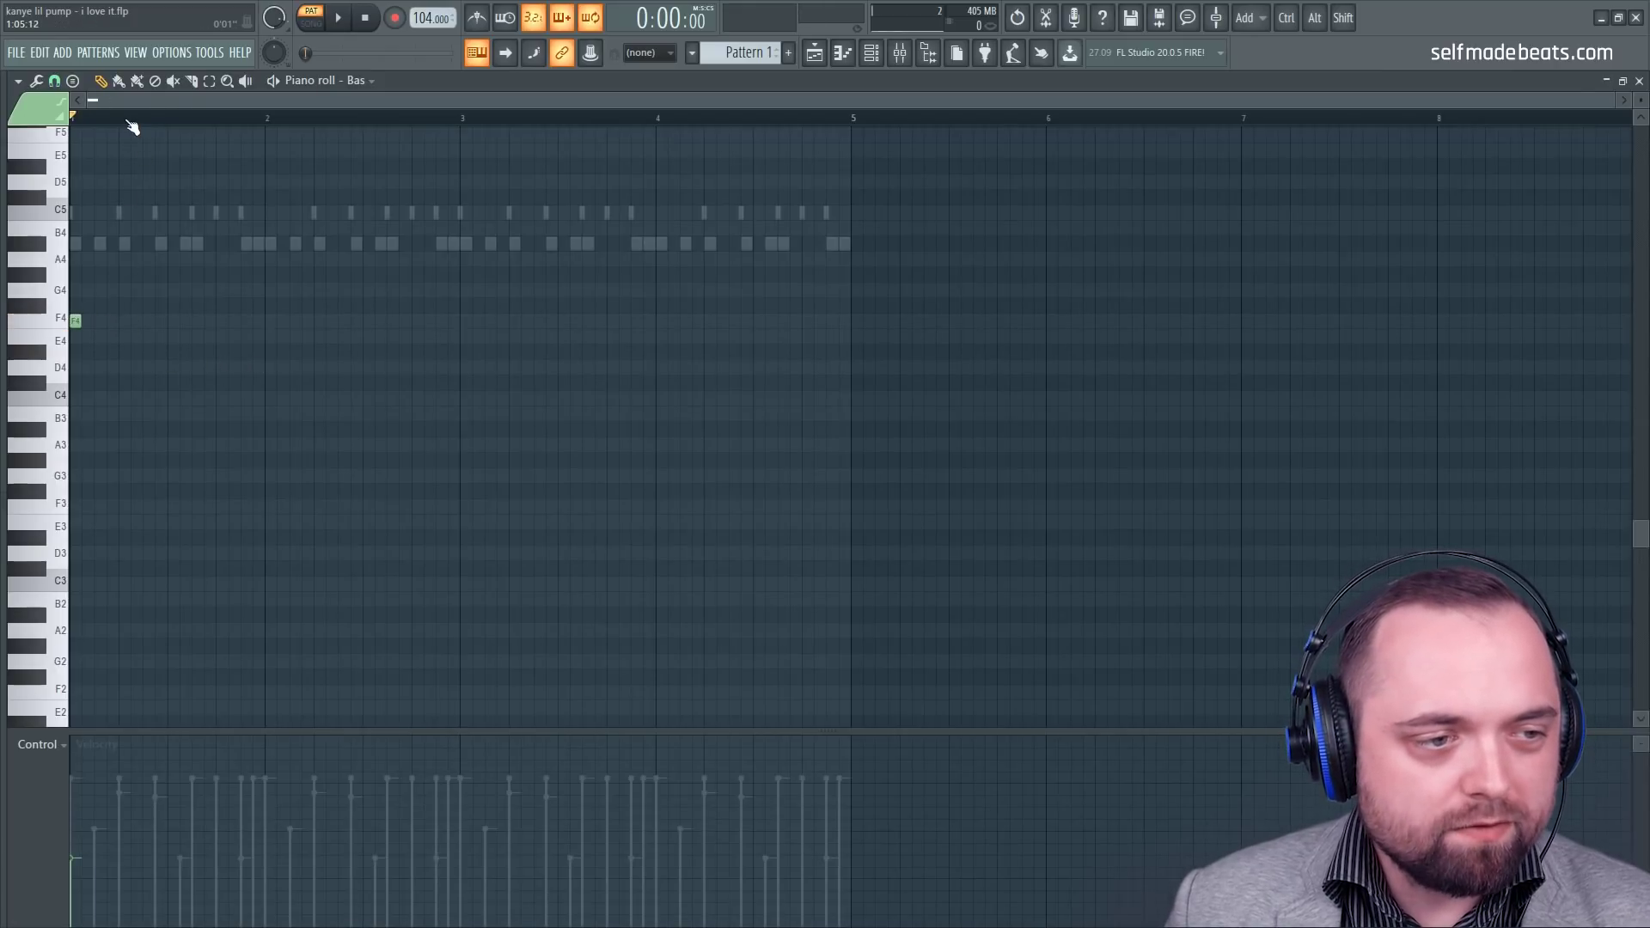
{"action": "scroll", "coordinate": [132, 127], "scroll_direction": "up", "scroll_amount": 3}
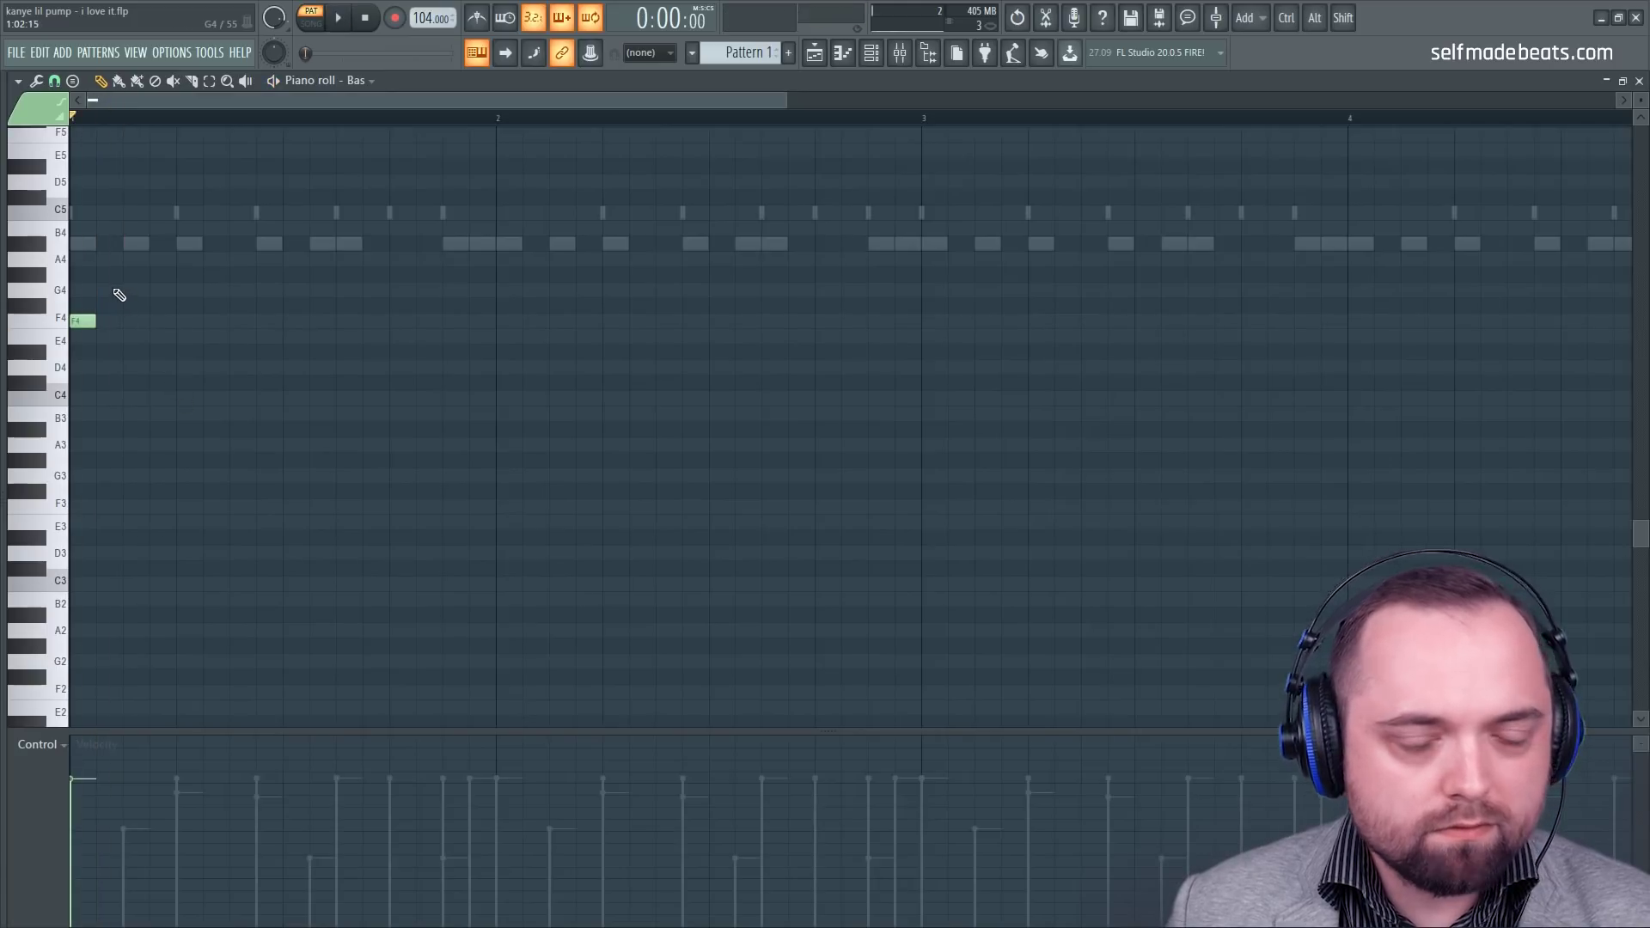
{"action": "scroll", "coordinate": [116, 302], "scroll_direction": "up", "scroll_amount": 2}
{"action": "left_click_drag", "start_coordinate": [122, 284], "coordinate": [89, 283]}
{"action": "left_click", "coordinate": [179, 290]}
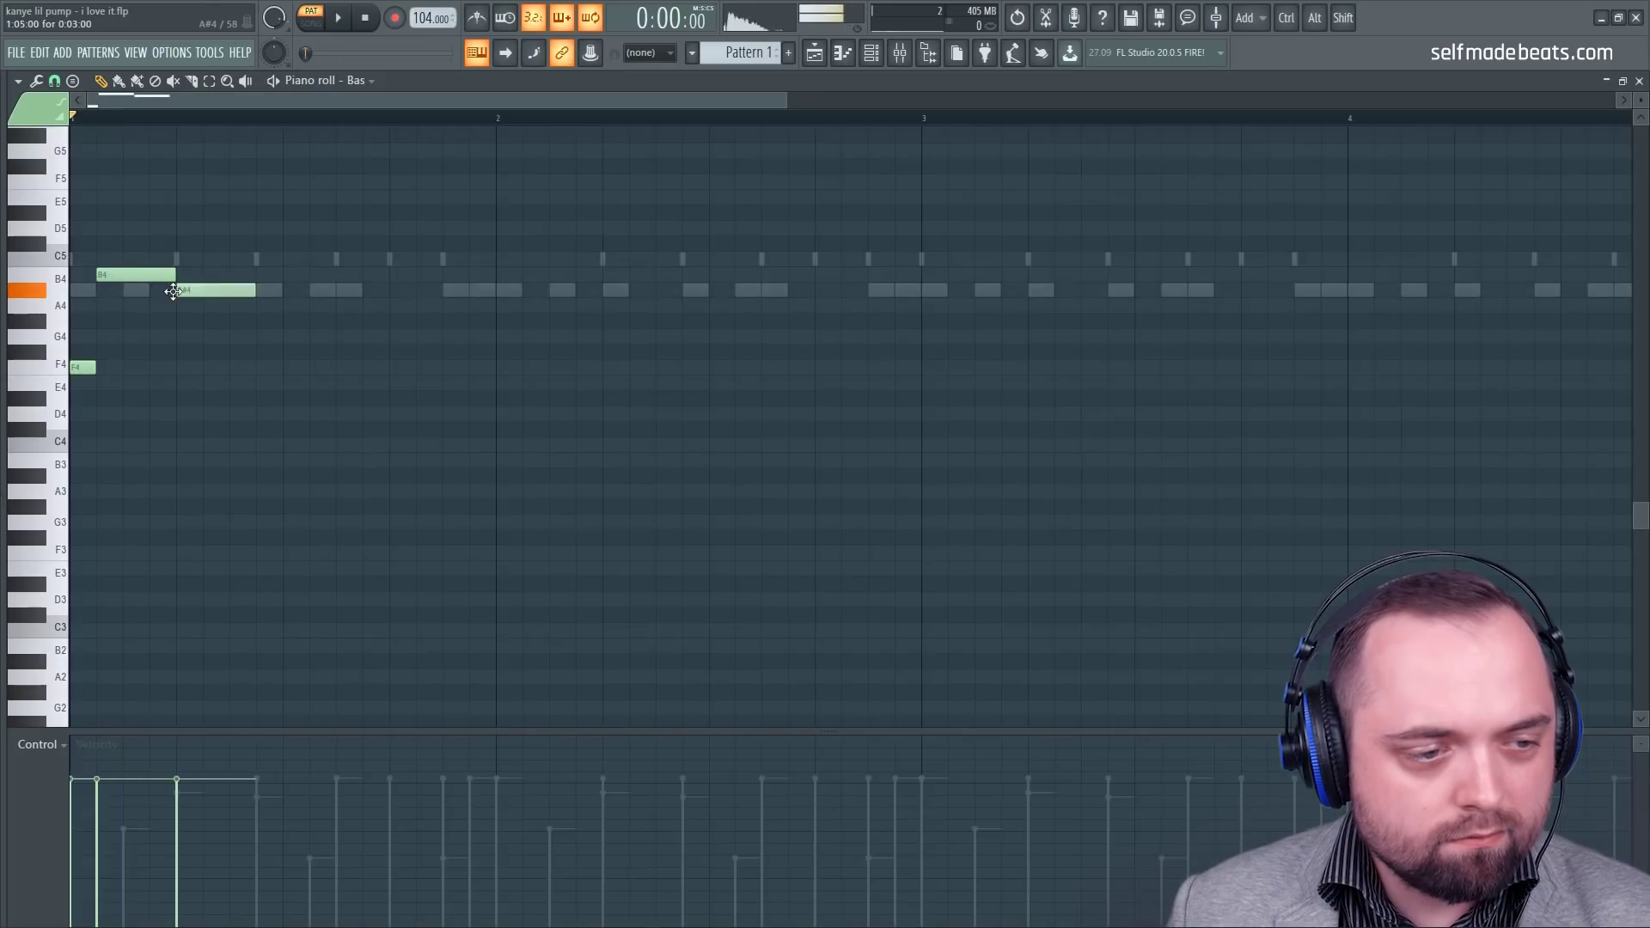
Step: Shorten the Bas notes B4 and A#4 to two steps each, starting on steps 2 and 4, and check them in playback
{"action": "key", "text": "space"}
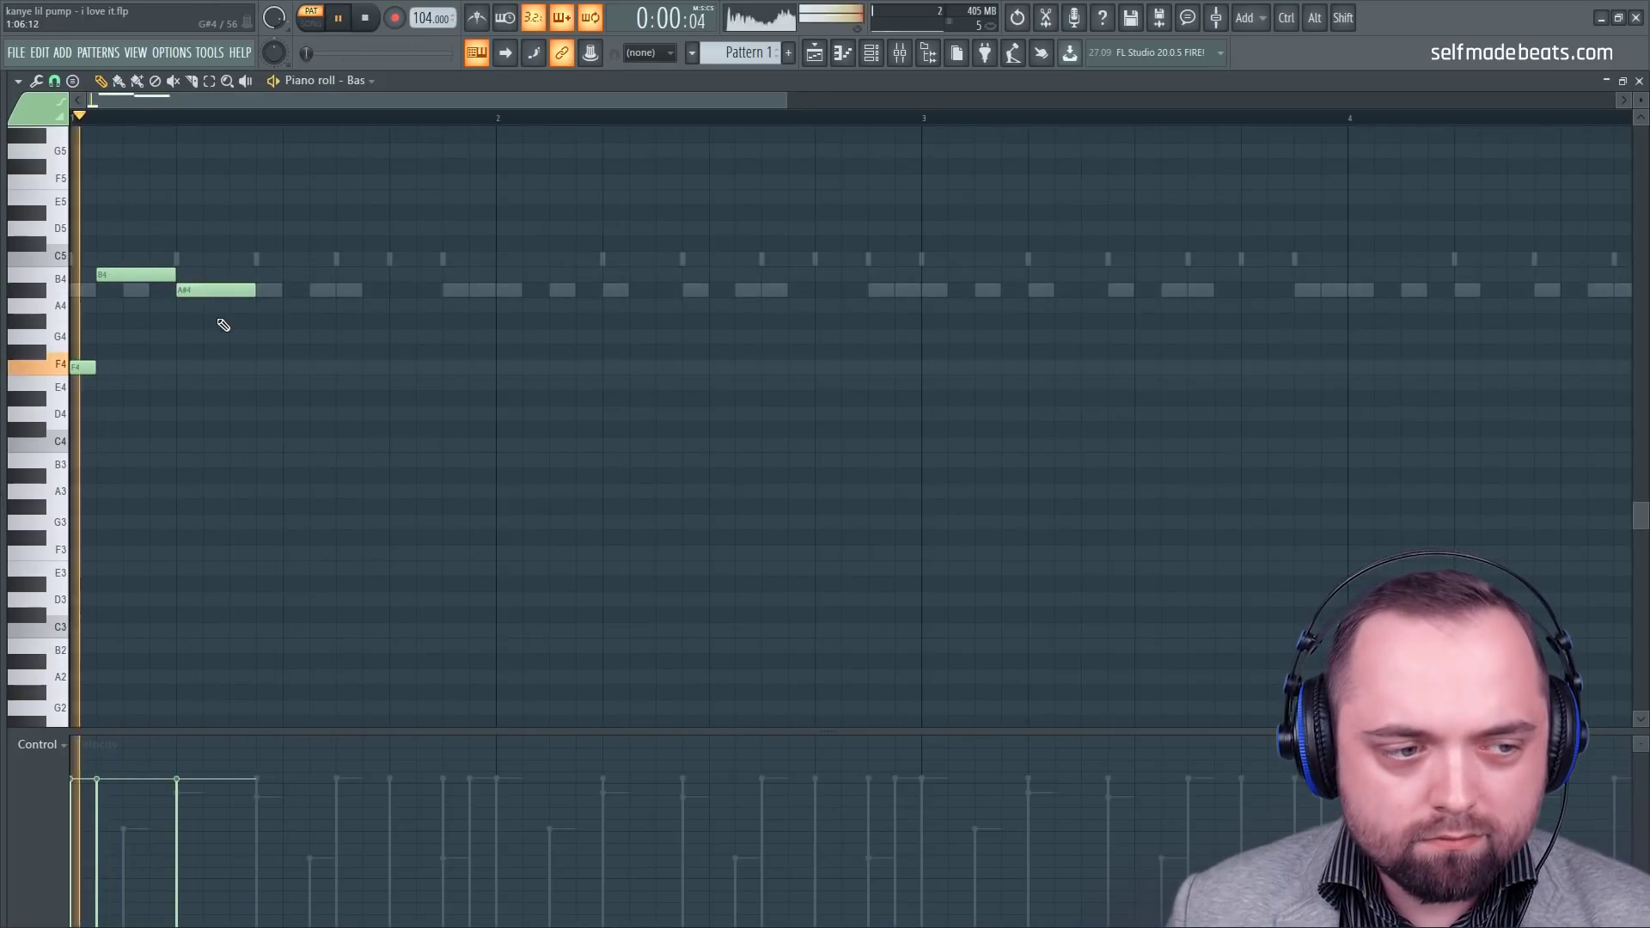
{"action": "key", "text": "space"}
{"action": "key", "text": "space"}
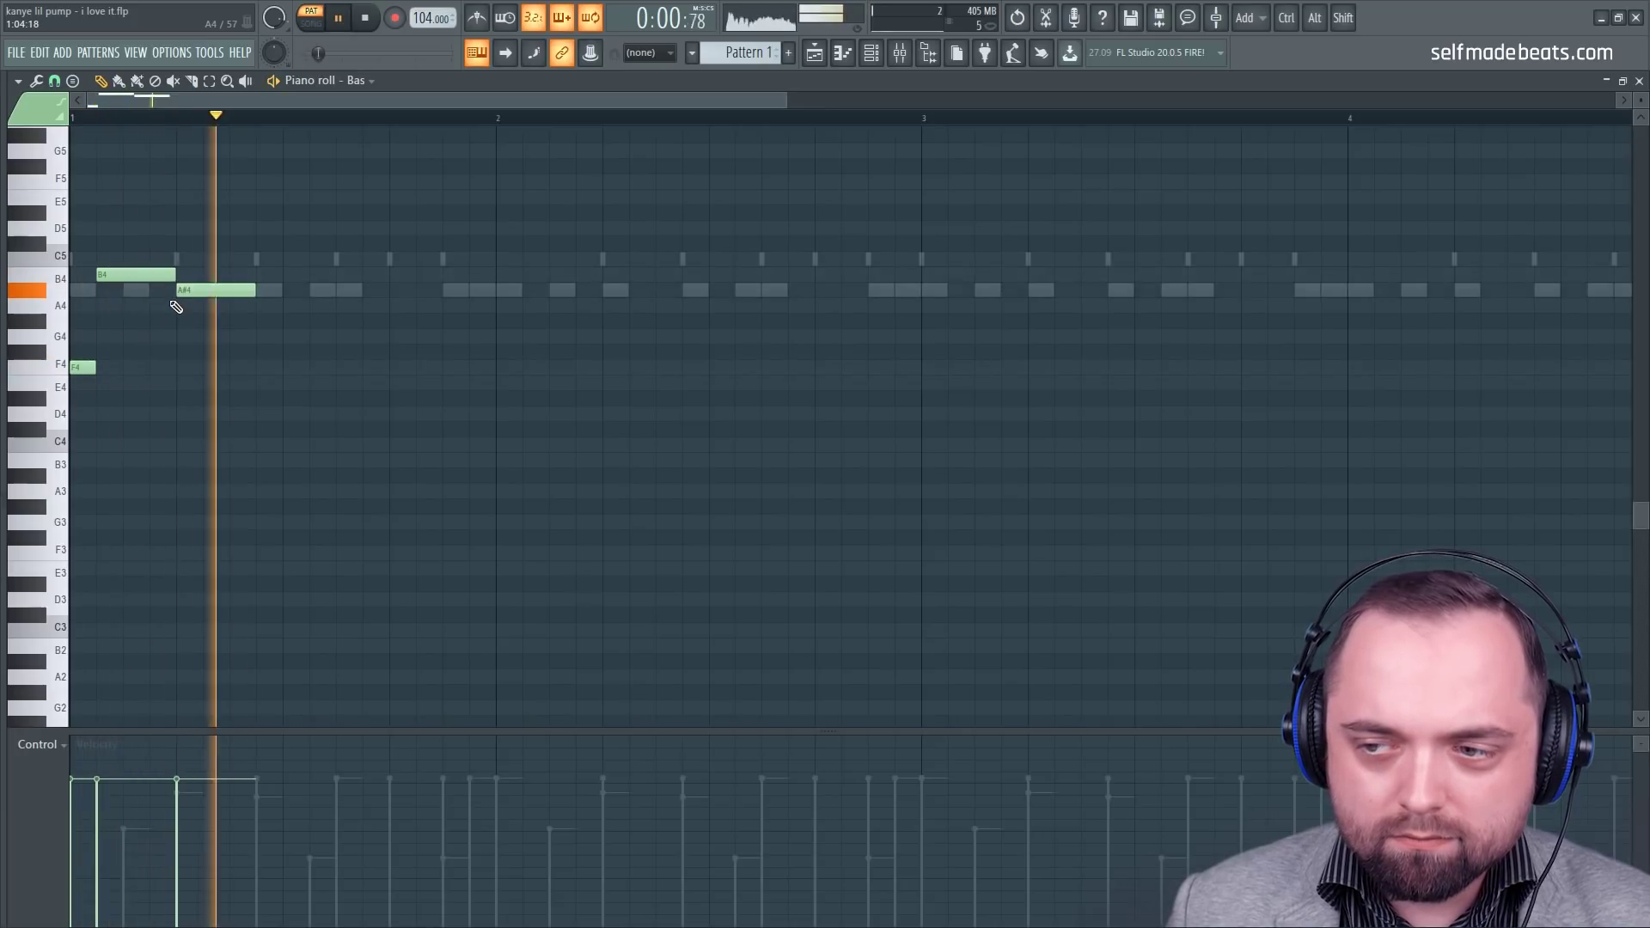
{"action": "left_click_drag", "start_coordinate": [174, 272], "coordinate": [149, 272]}
{"action": "left_click_drag", "start_coordinate": [242, 290], "coordinate": [216, 290]}
{"action": "key", "text": "space"}
{"action": "key", "text": "space"}
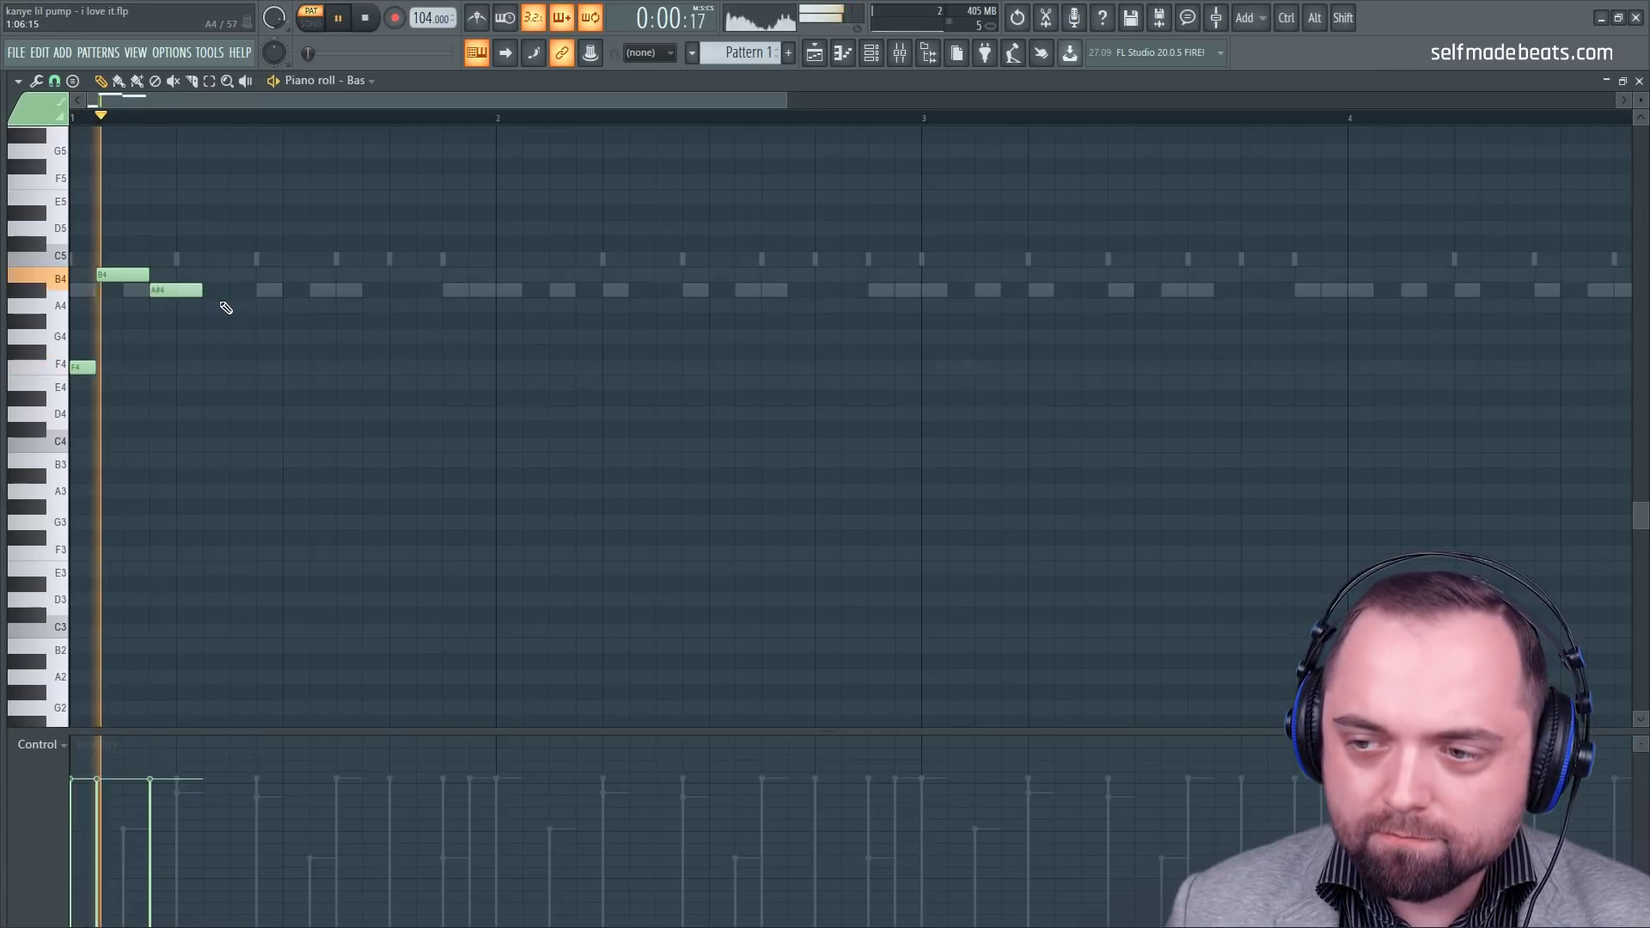
{"action": "key", "text": "space"}
Step: Add a two-step D5 note on steps 6 and 7 of the Bas part and listen to the line
{"action": "left_click_drag", "start_coordinate": [215, 395], "coordinate": [209, 225]}
{"action": "key", "text": "space"}
{"action": "key", "text": "space"}
{"action": "key", "text": "space"}
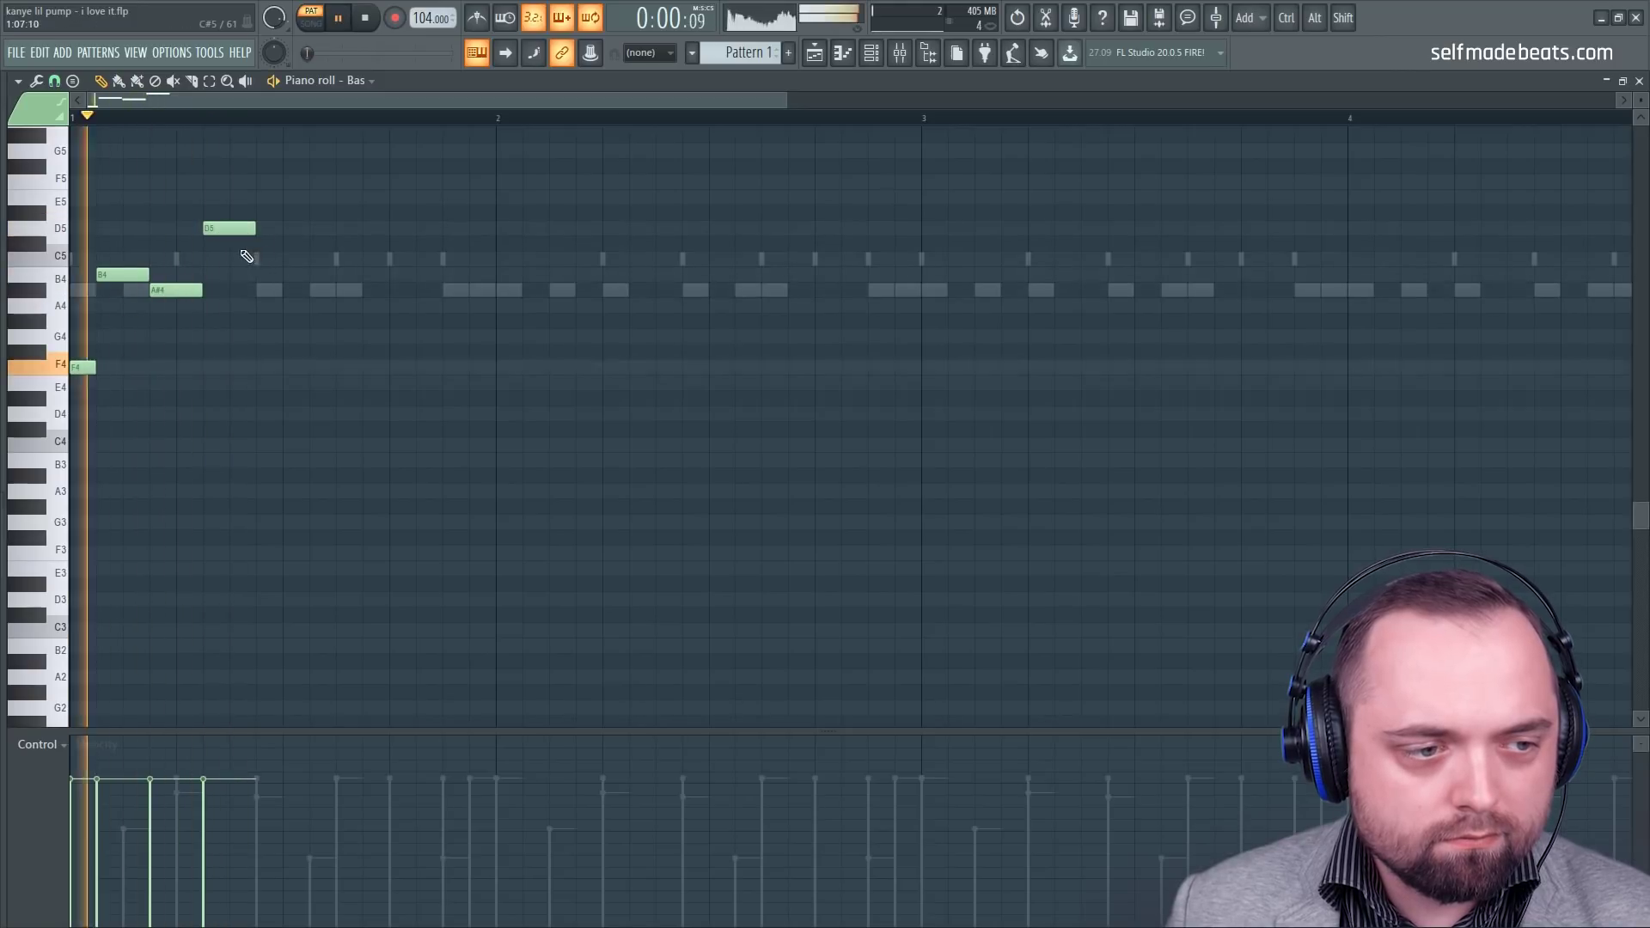
{"action": "key", "text": "space"}
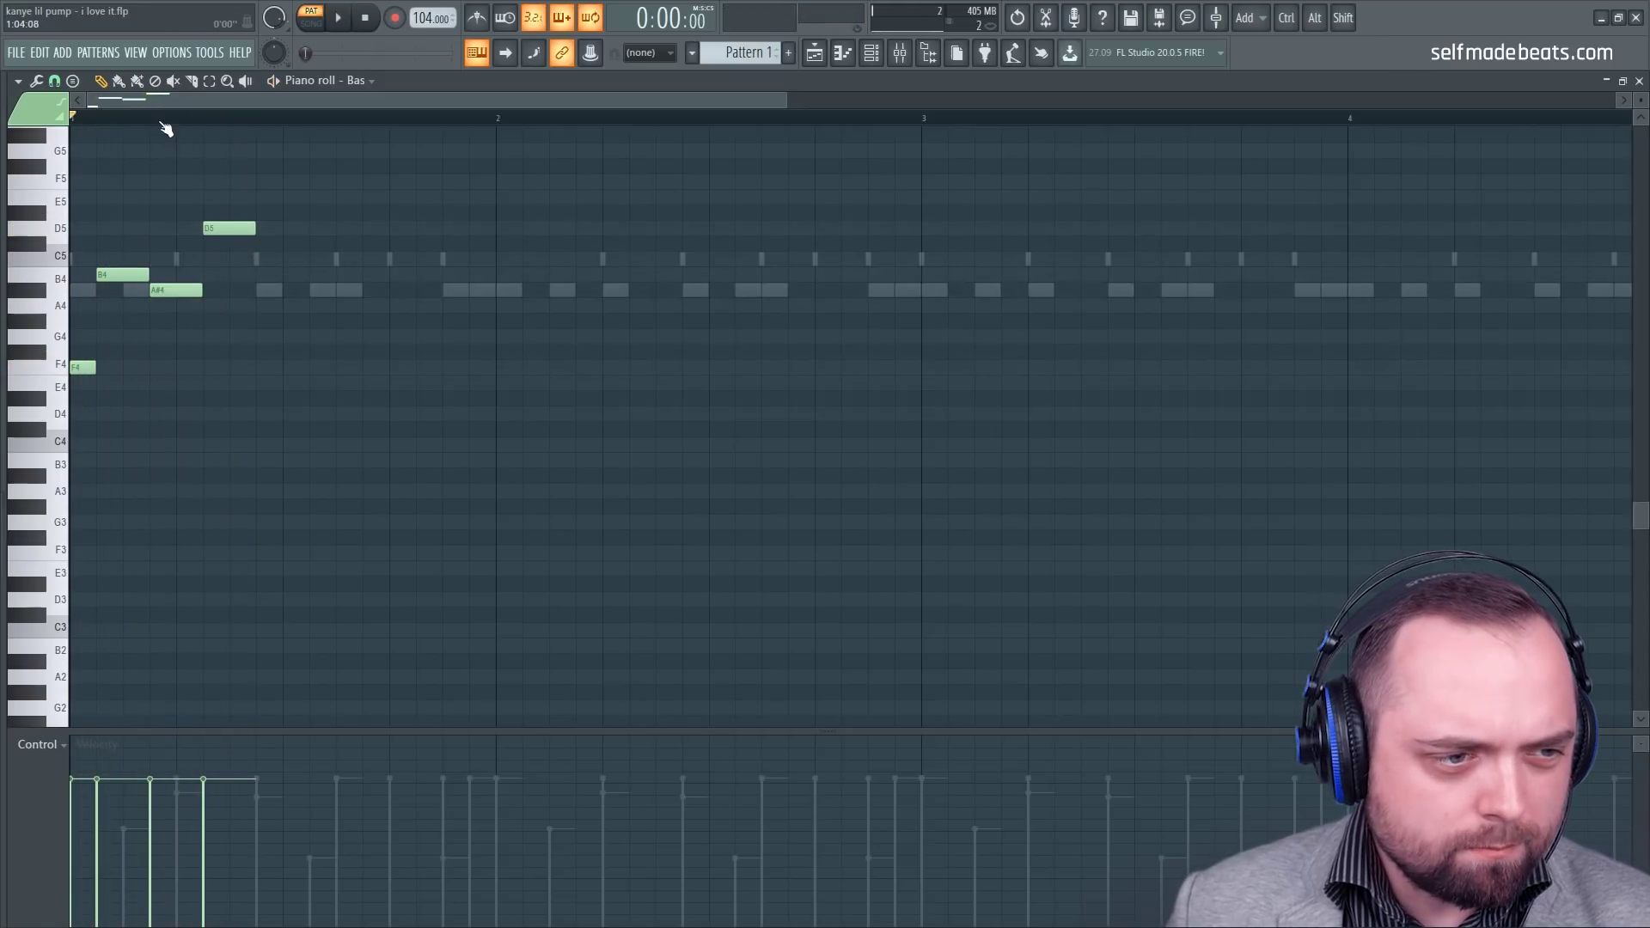
Step: Replace the three Bas notes after F4 with A#4 on steps 2 to 4, A4 on steps 5 and 6, and C#5 on steps 7 and 8
{"action": "scroll", "coordinate": [69, 159], "scroll_direction": "up", "scroll_amount": 2, "text": "ctrl"}
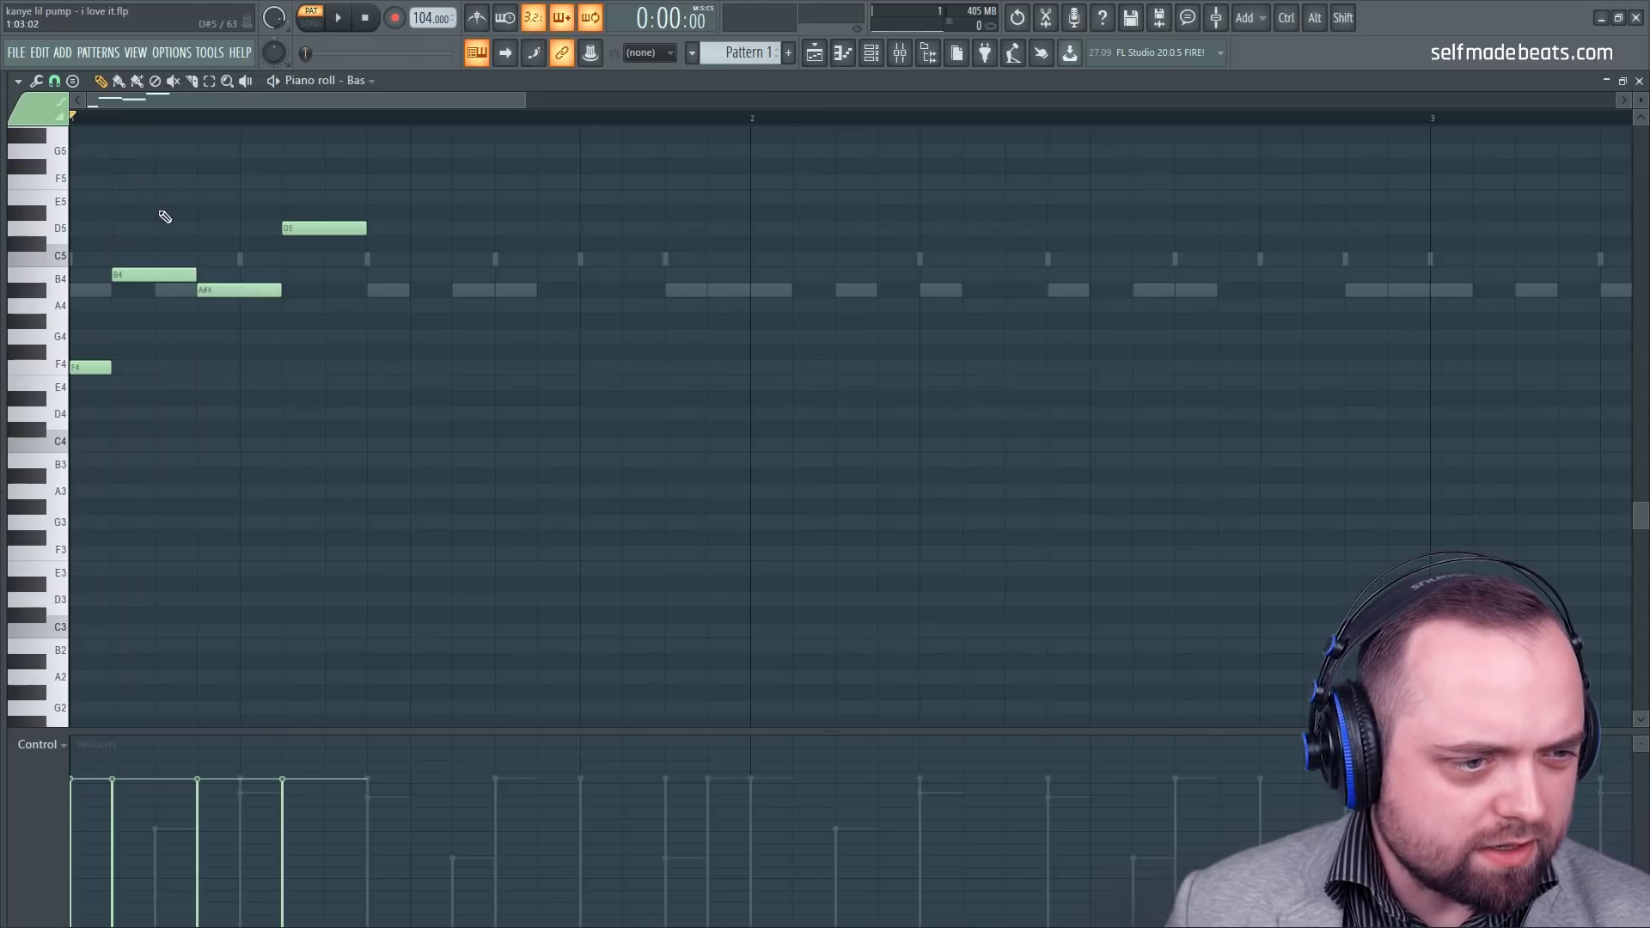
{"action": "right_click", "coordinate": [155, 274]}
{"action": "right_click", "coordinate": [239, 290]}
{"action": "right_click", "coordinate": [324, 228]}
{"action": "left_click", "coordinate": [53, 81]}
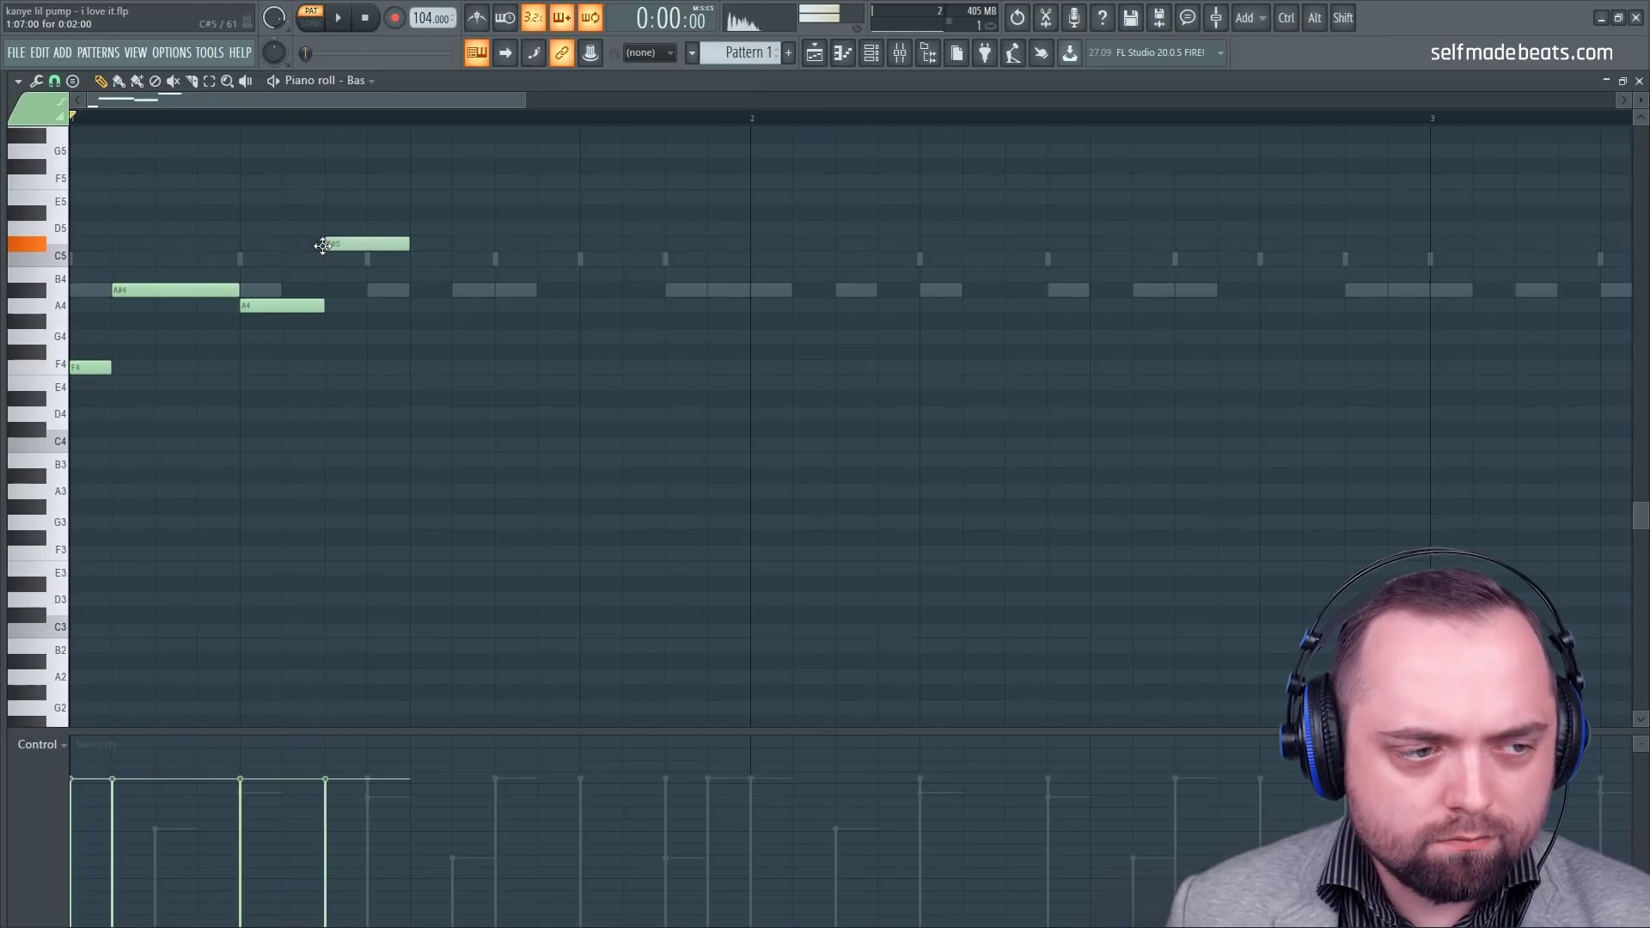
Step: Move the Bas note C#5 up to D5 starting on step 8, lengthen A4 through step 7, and check the line in playback
{"action": "left_click_drag", "start_coordinate": [322, 246], "coordinate": [414, 230]}
{"action": "key", "text": "space"}
{"action": "key", "text": "space"}
{"action": "key", "text": "space"}
{"action": "left_click_drag", "start_coordinate": [327, 305], "coordinate": [348, 303]}
{"action": "key", "text": "space"}
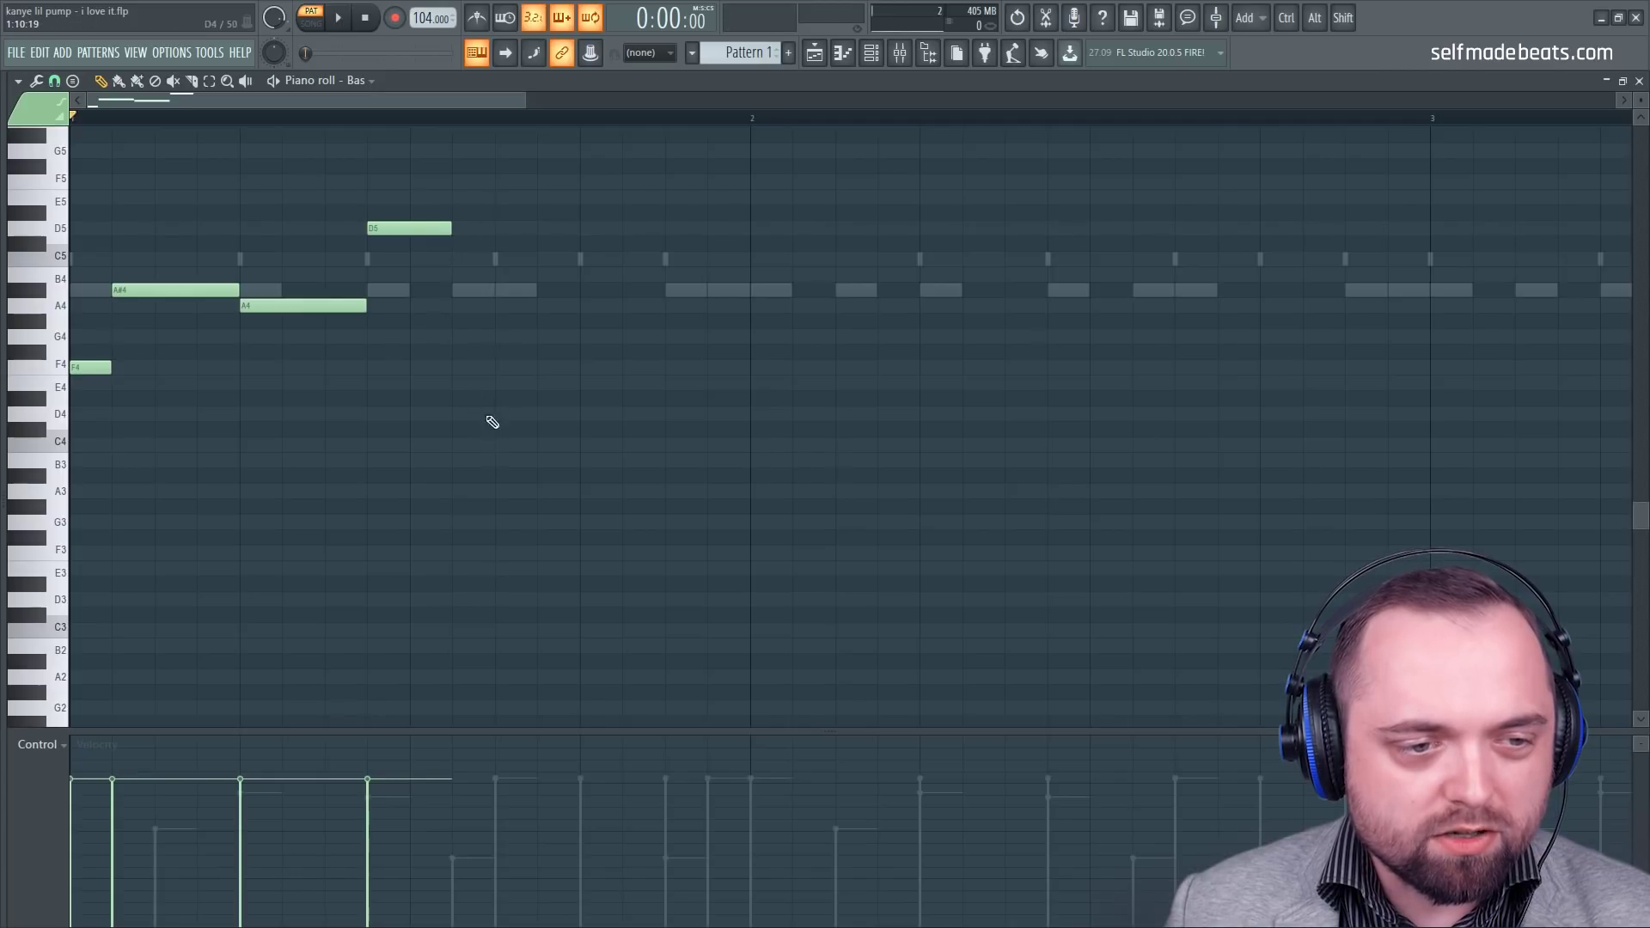
Step: Add a D4 note on steps 11 and 12 of the Bas part and lengthen D5 to cover steps 8 to 10
{"action": "left_click_drag", "start_coordinate": [472, 429], "coordinate": [506, 412]}
{"action": "key", "text": "space"}
{"action": "left_click_drag", "start_coordinate": [452, 229], "coordinate": [494, 228]}
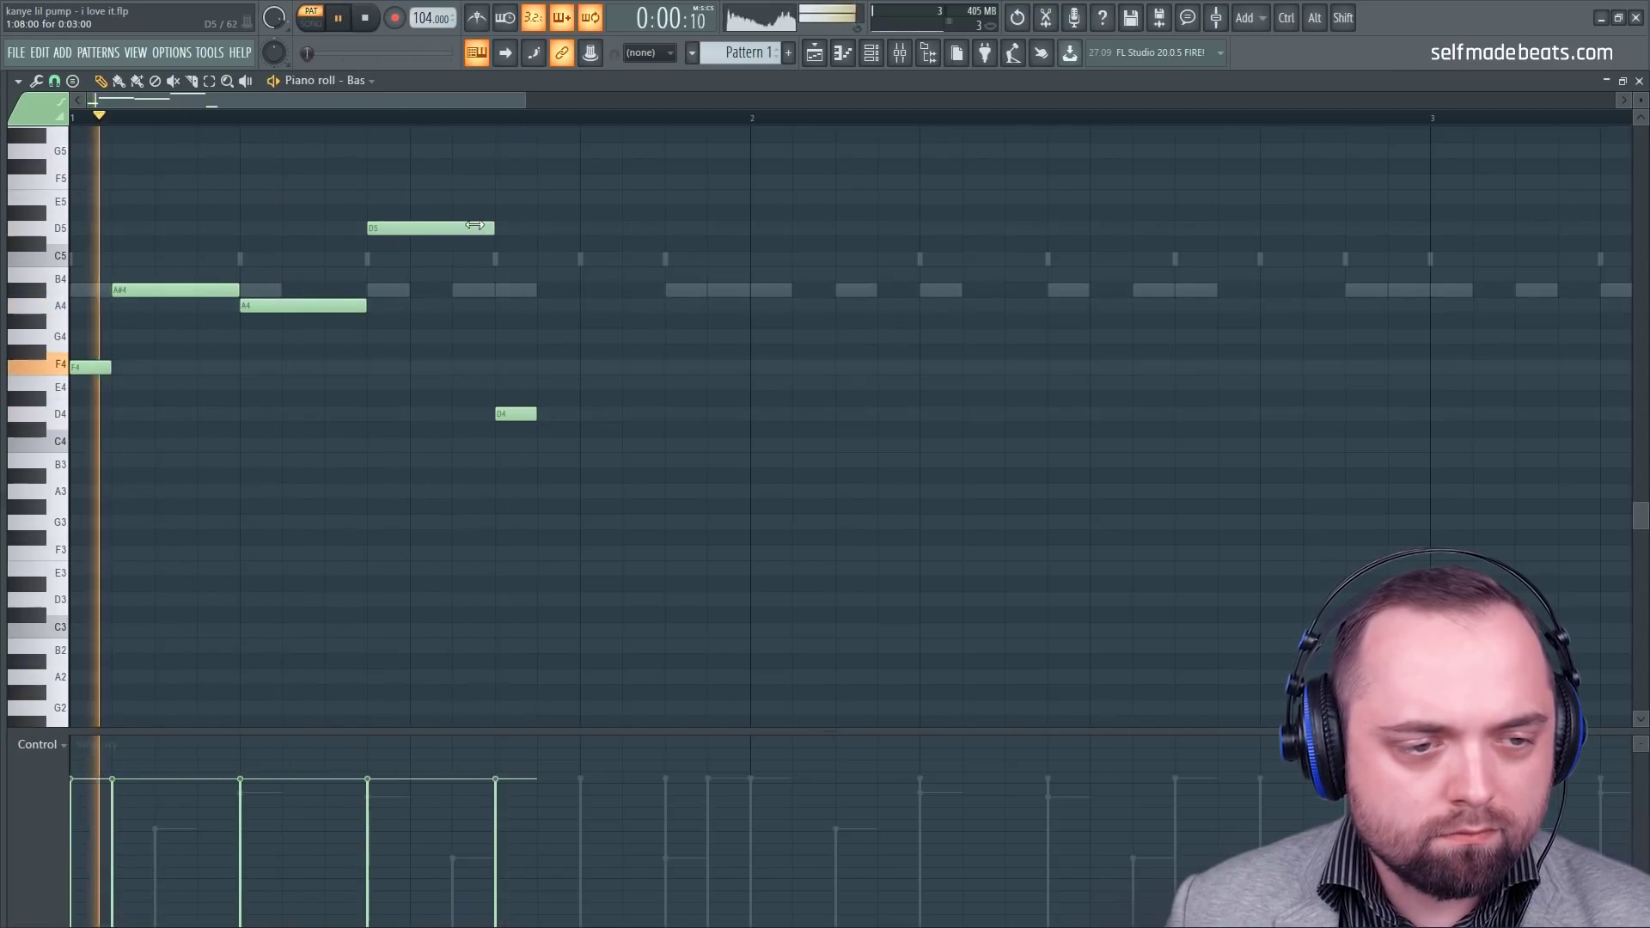
{"action": "left_click_drag", "start_coordinate": [536, 411], "coordinate": [580, 413]}
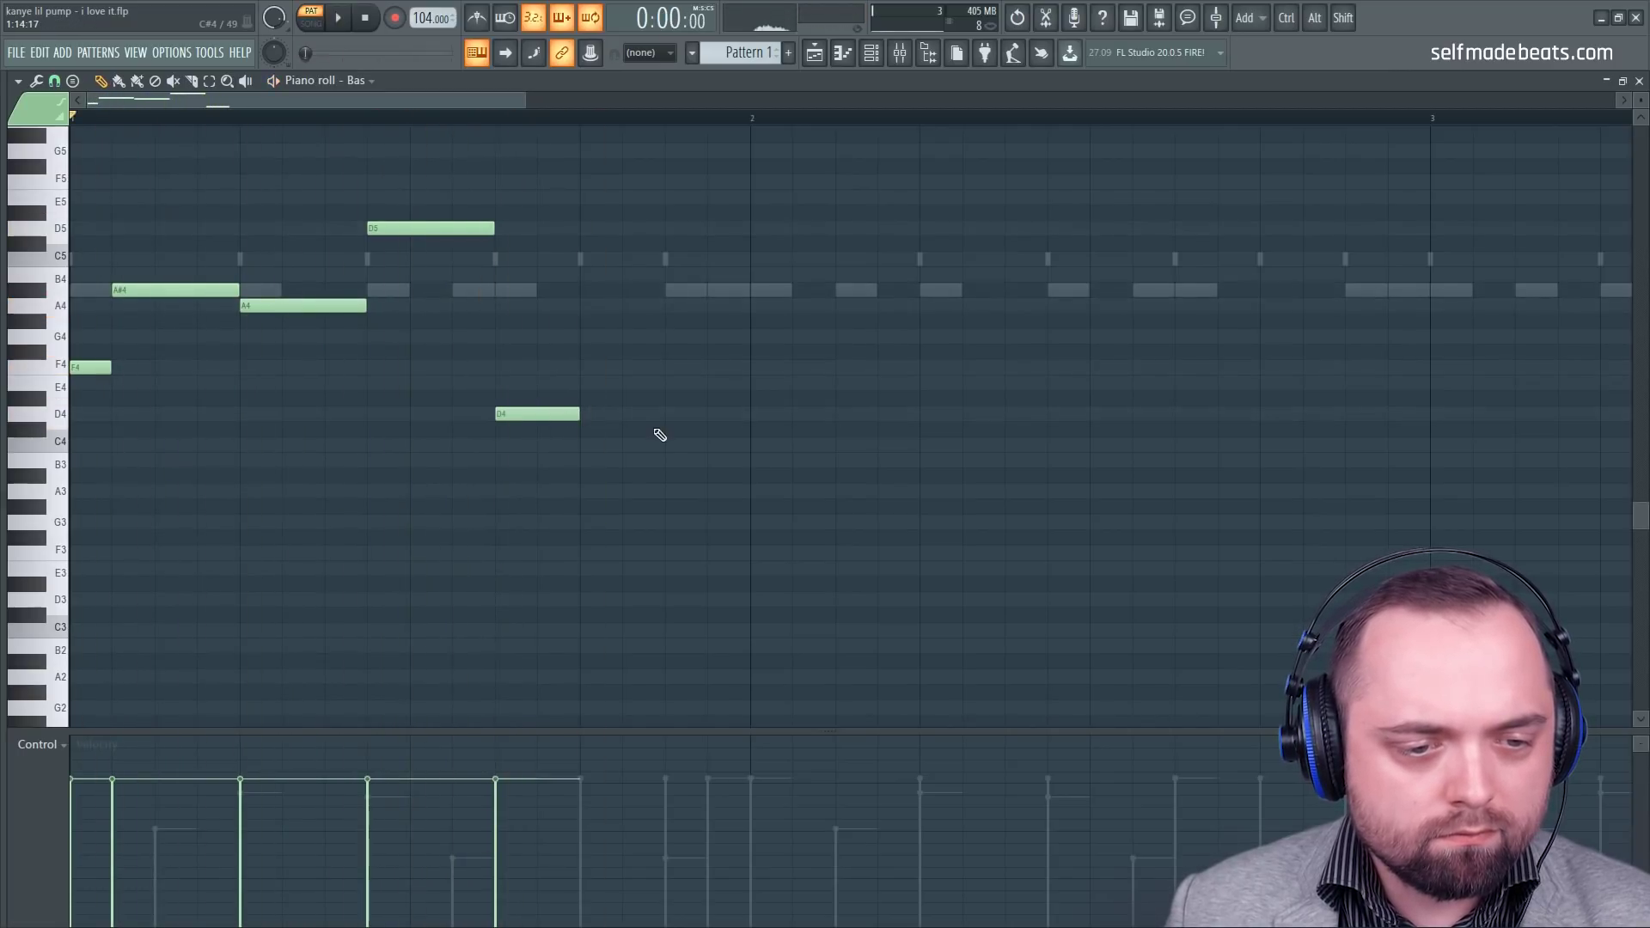
Step: Add a second D4 note on steps 14 to 16 of the Bas part and listen to the bar
{"action": "left_click", "coordinate": [647, 414]}
{"action": "left_click_drag", "start_coordinate": [706, 413], "coordinate": [749, 414]}
{"action": "key", "text": "space"}
Step: Duplicate the first bar of Bas notes three times to fill bars 2 to 4, and play the bass line
{"action": "left_click_drag", "start_coordinate": [753, 118], "coordinate": [72, 118]}
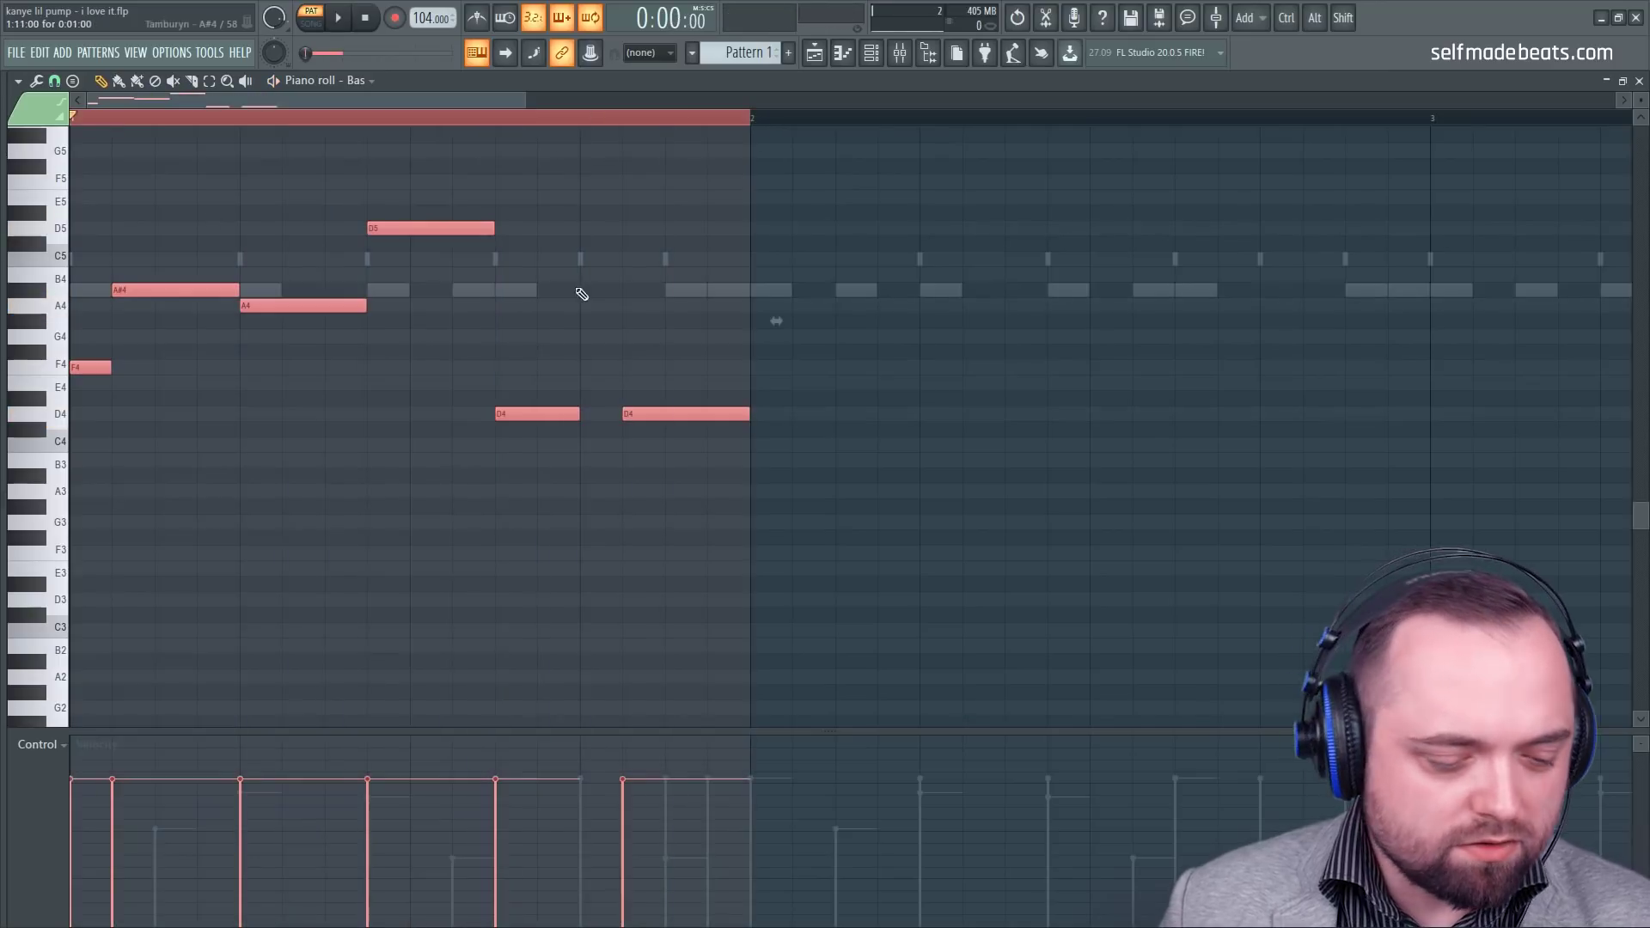
{"action": "key", "text": "ctrl+b"}
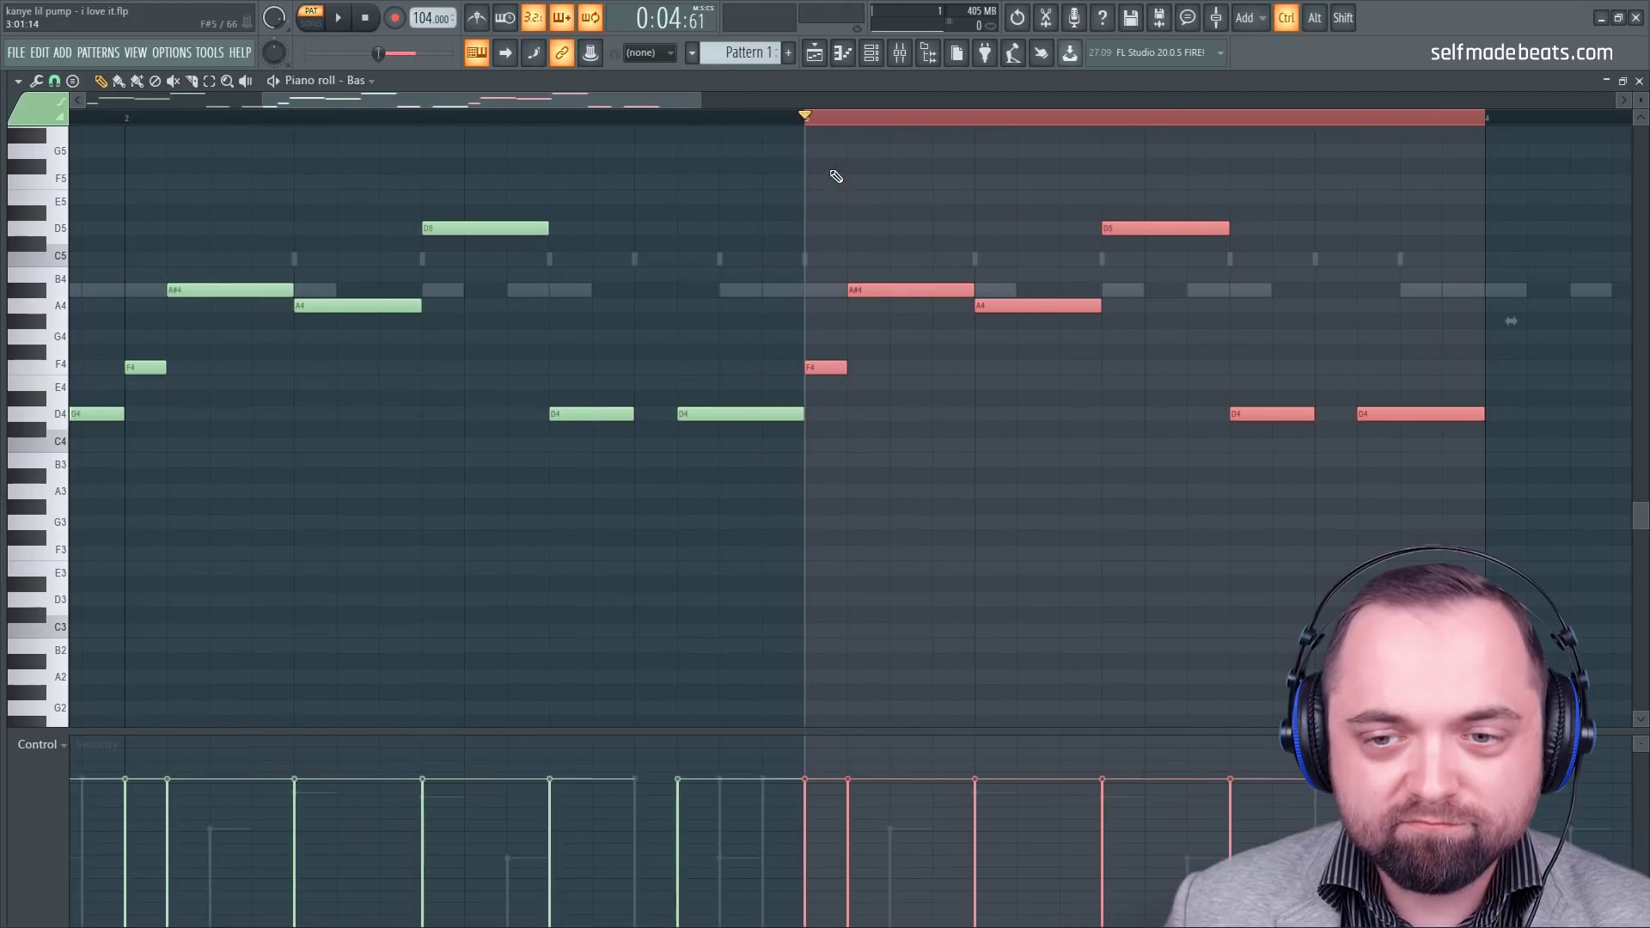
{"action": "key", "text": "ctrl+b"}
{"action": "left_click", "coordinate": [812, 120]}
{"action": "scroll", "coordinate": [812, 121], "scroll_direction": "down", "scroll_amount": 3}
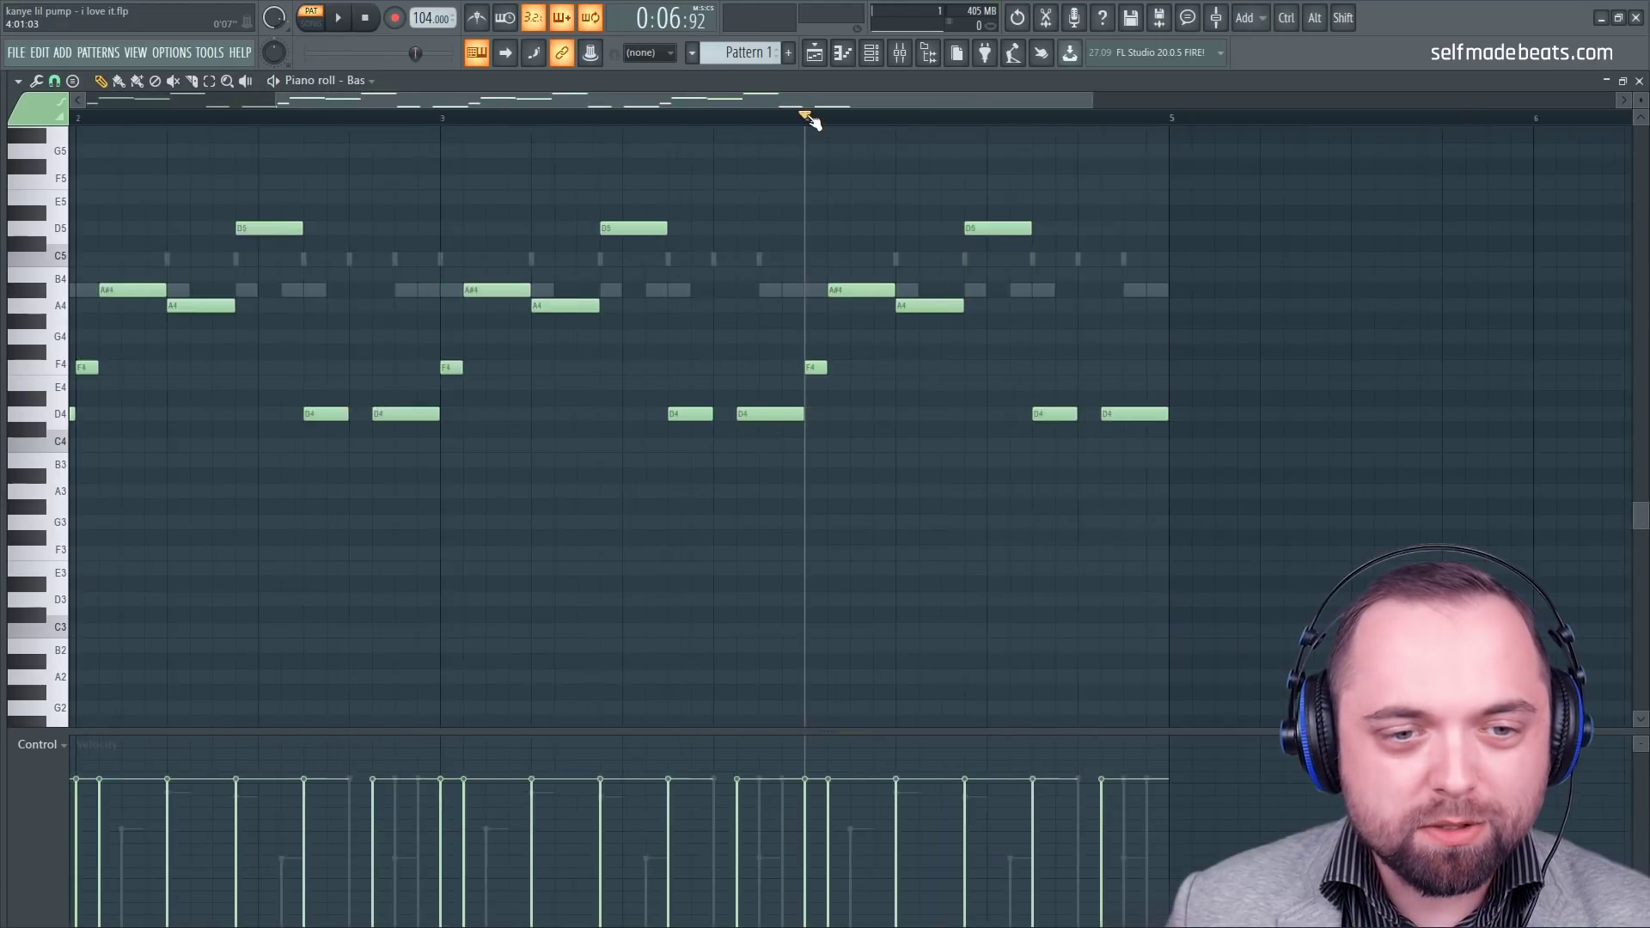
{"action": "key", "text": "space"}
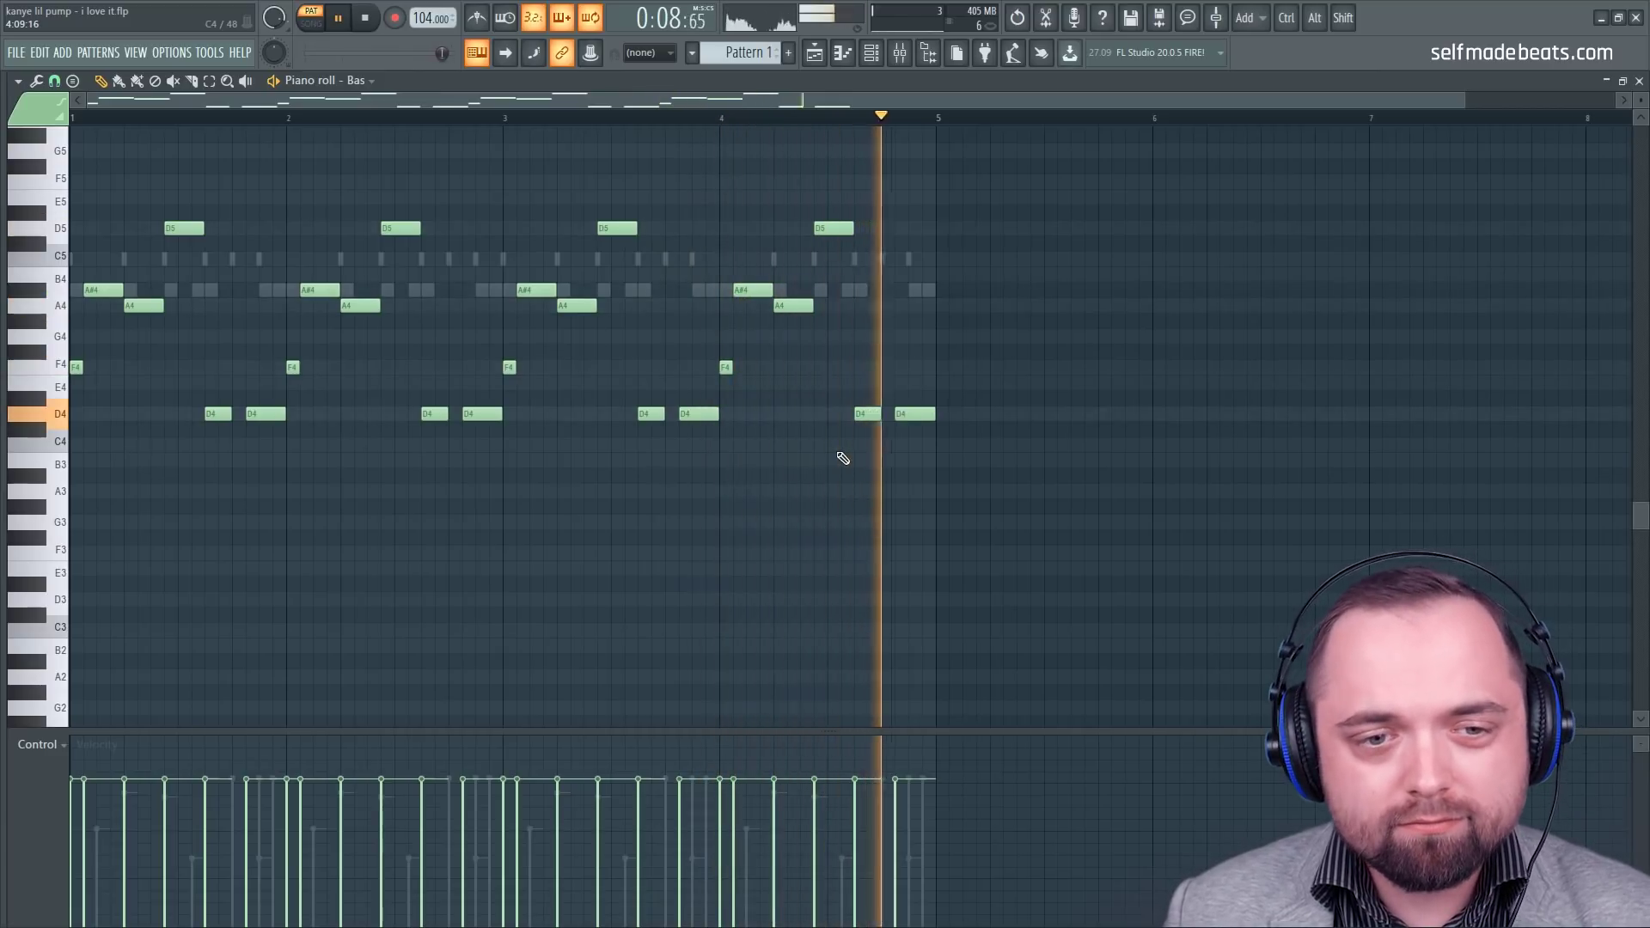
{"action": "key", "text": "space"}
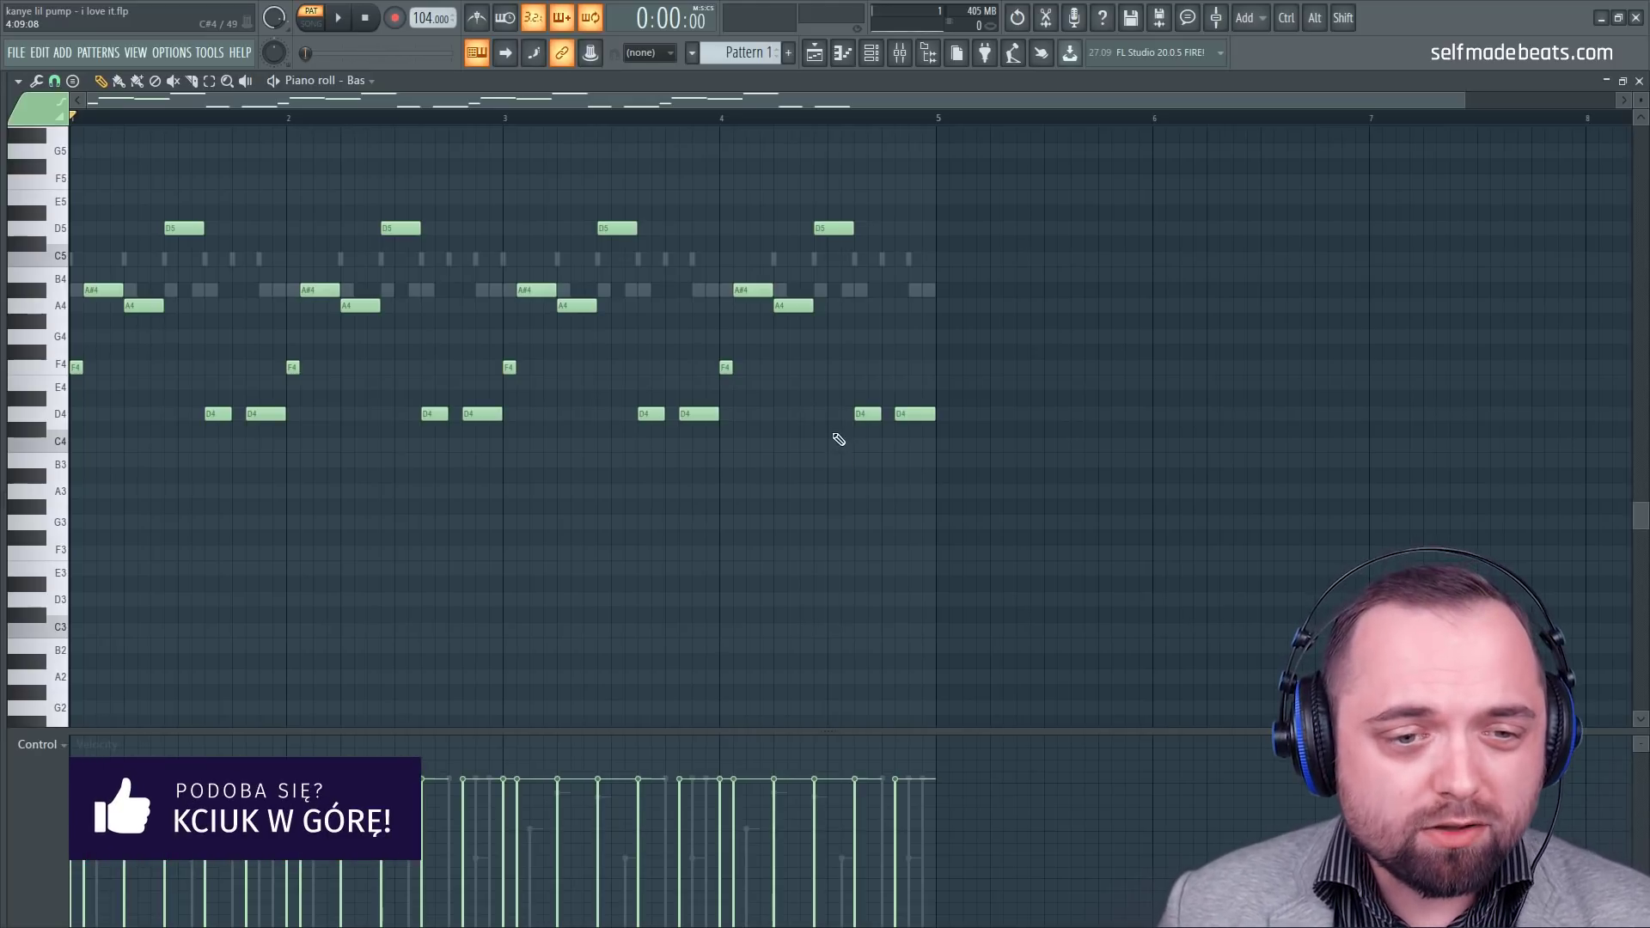
Step: Open the Tamburyn channel's piano roll and examine its note pattern and velocities across the four bars
{"action": "left_click", "coordinate": [1639, 80]}
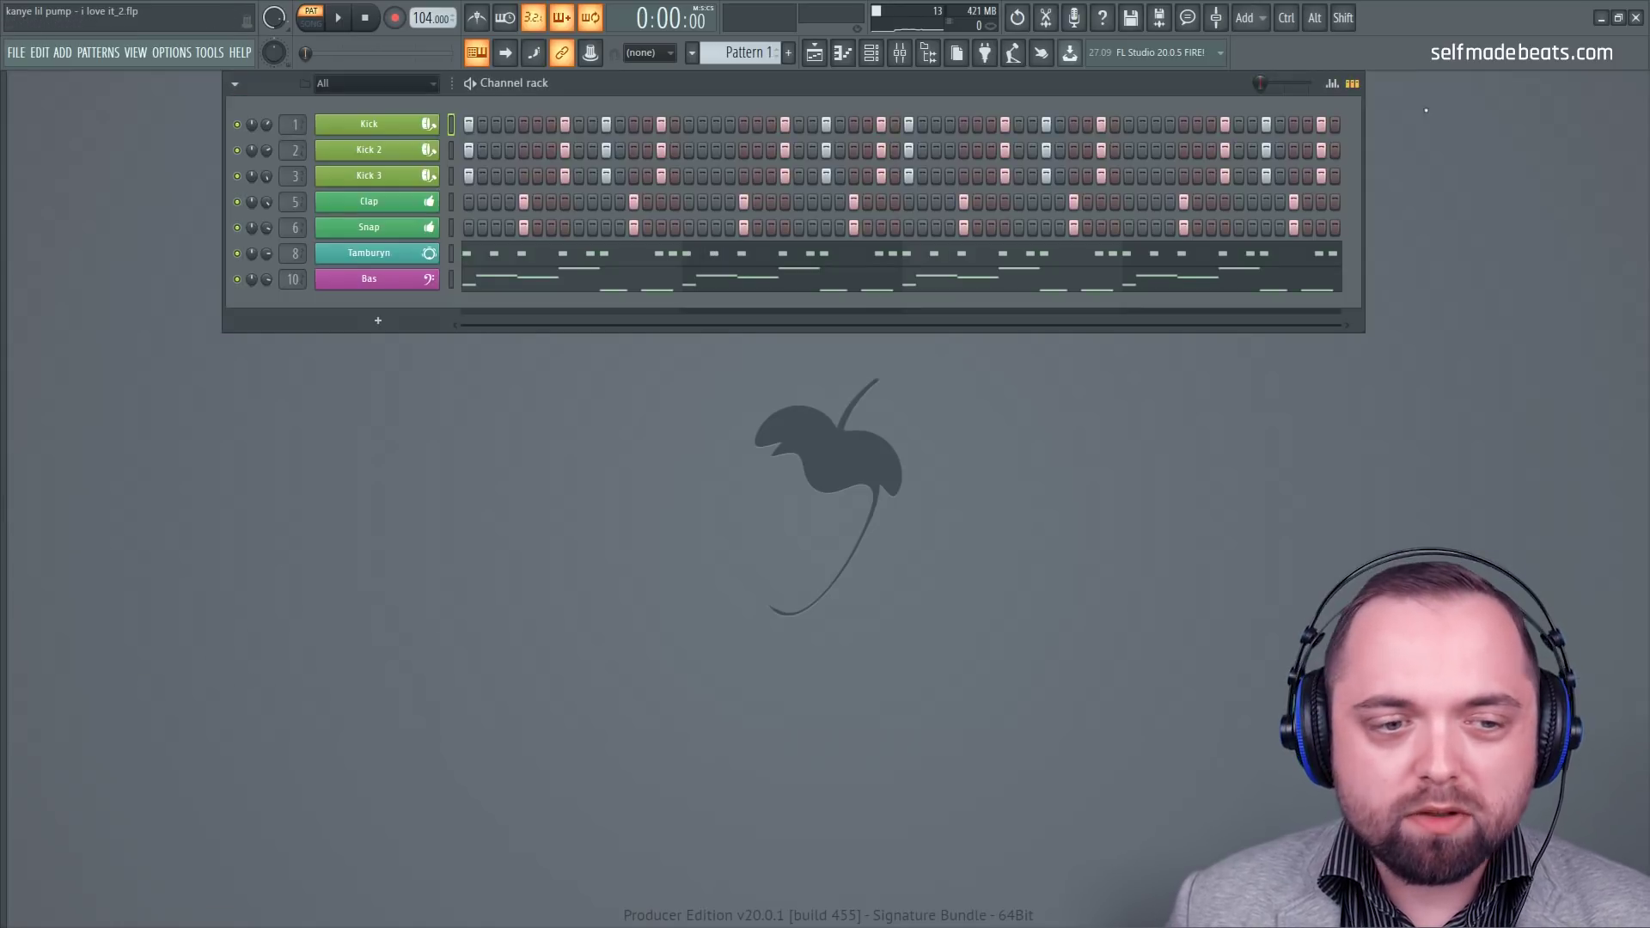
{"action": "left_click", "coordinate": [1637, 83]}
{"action": "left_click", "coordinate": [563, 257]}
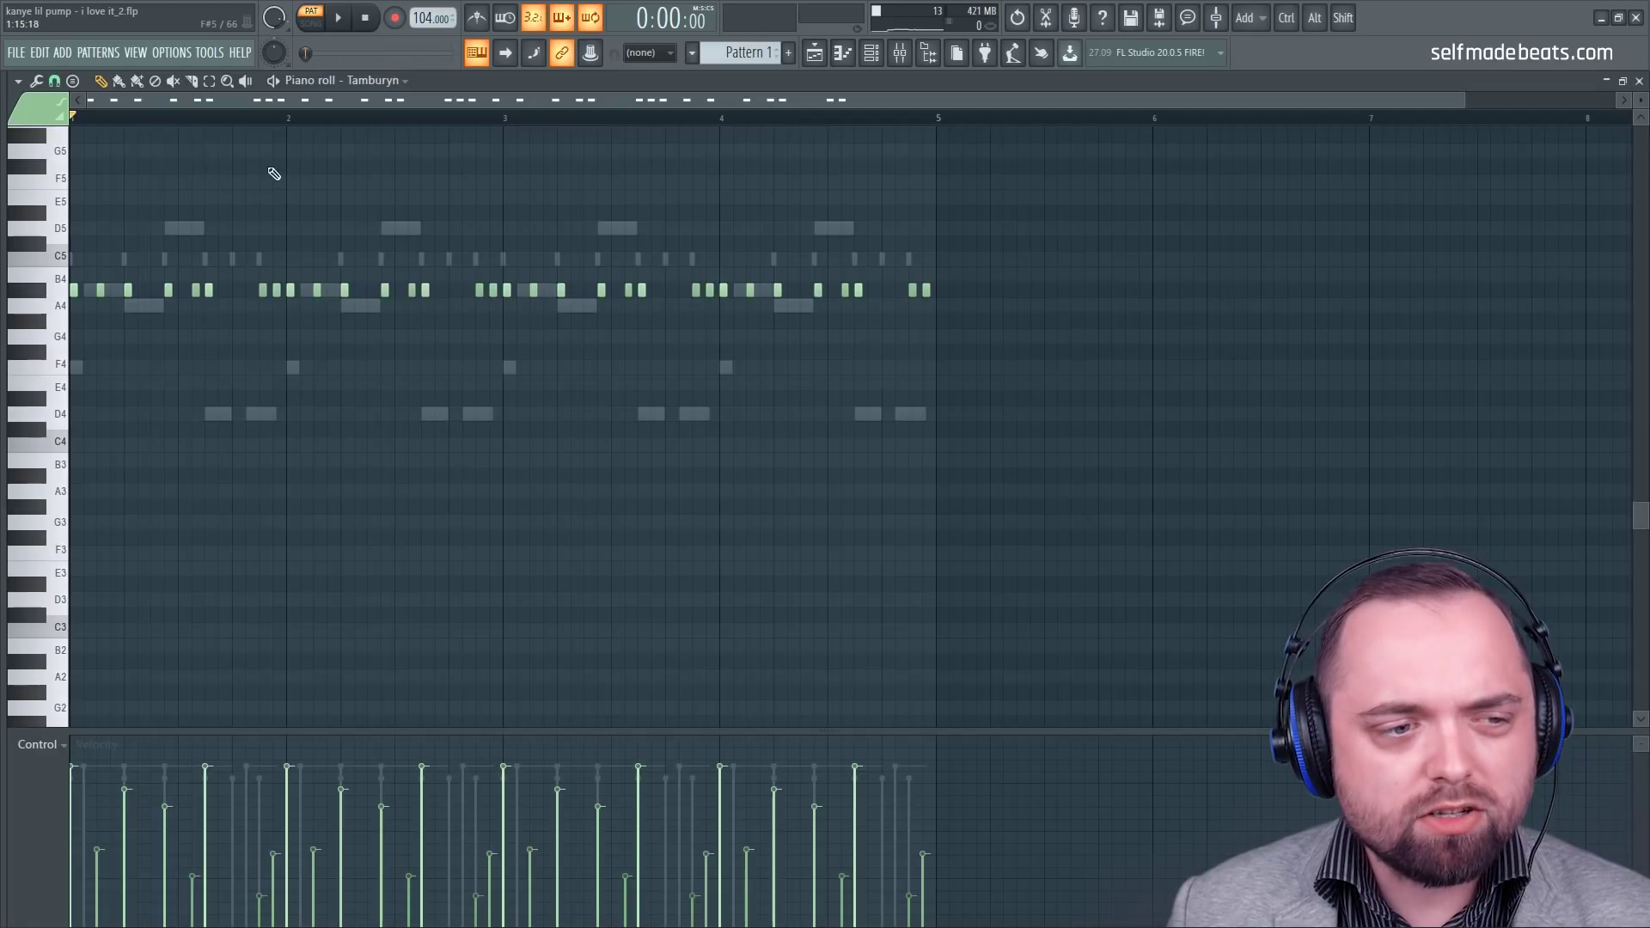
{"action": "scroll", "coordinate": [265, 175], "scroll_direction": "up", "scroll_amount": 3}
{"action": "scroll", "coordinate": [264, 175], "scroll_direction": "down", "scroll_amount": 3}
{"action": "scroll", "coordinate": [295, 250], "scroll_direction": "up", "scroll_amount": 1}
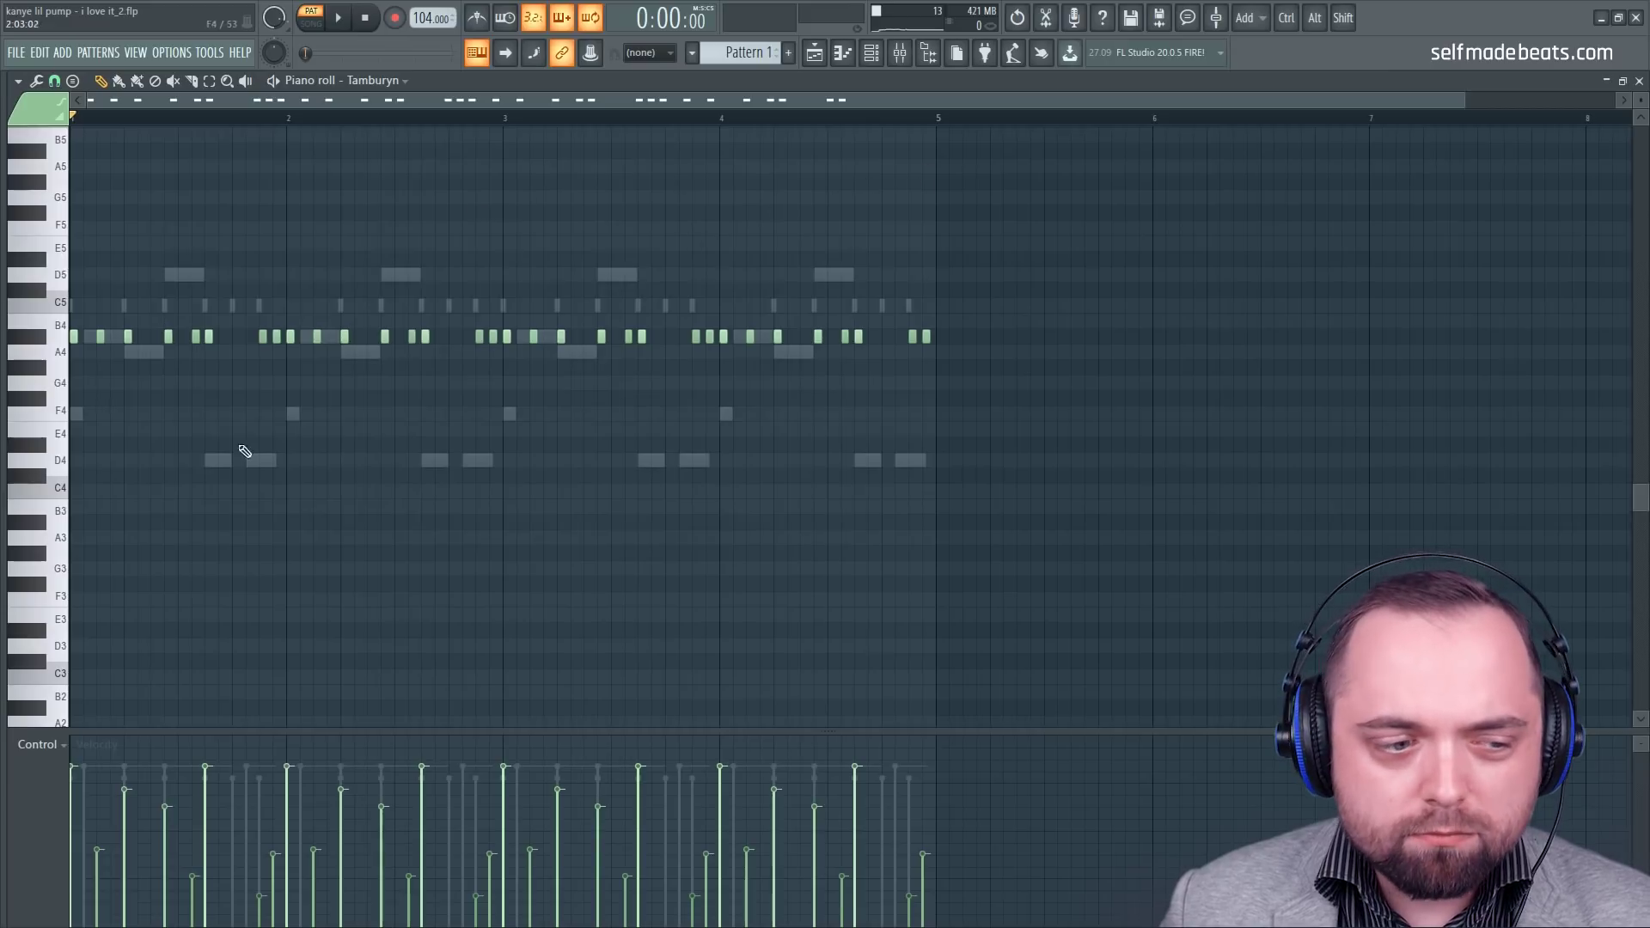
Step: Display the note panning of the Tamburyn part and examine how the notes are spread
{"action": "left_click", "coordinate": [39, 744]}
{"action": "left_click", "coordinate": [52, 772]}
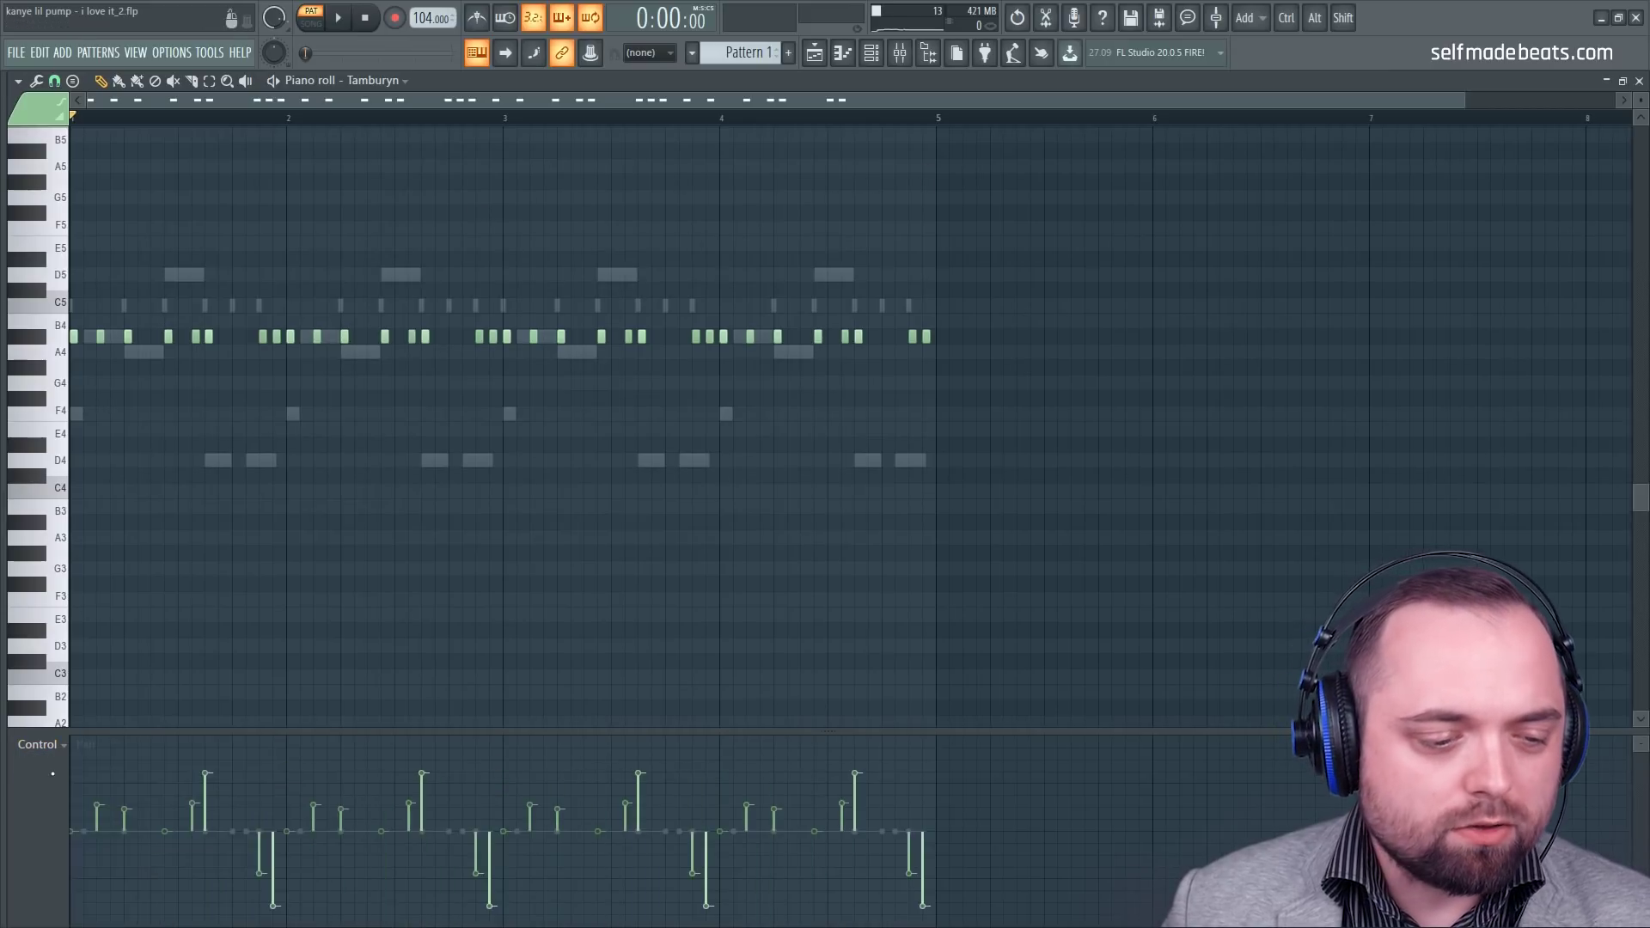
{"action": "scroll", "coordinate": [427, 525], "scroll_direction": "down", "scroll_amount": 4}
{"action": "scroll", "coordinate": [422, 503], "scroll_direction": "up", "scroll_amount": 5}
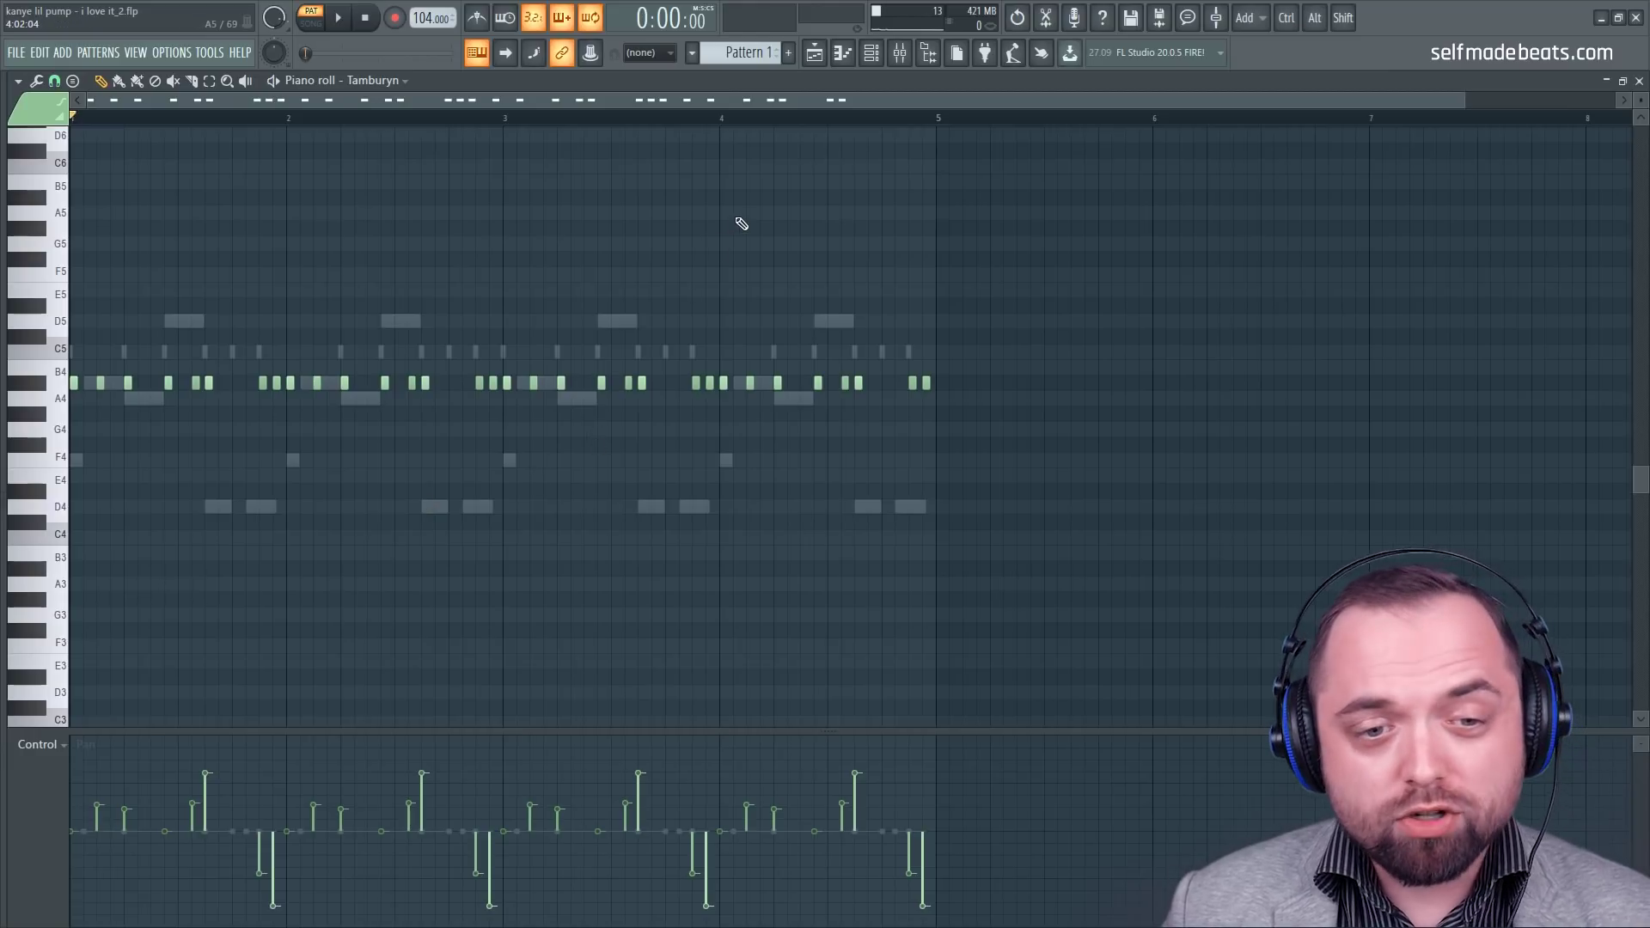
Step: Open the mixer and examine the effects and routing of the Clap and Snap tracks, with a look at Kick 3
{"action": "left_click", "coordinate": [1639, 81]}
{"action": "left_click", "coordinate": [900, 53]}
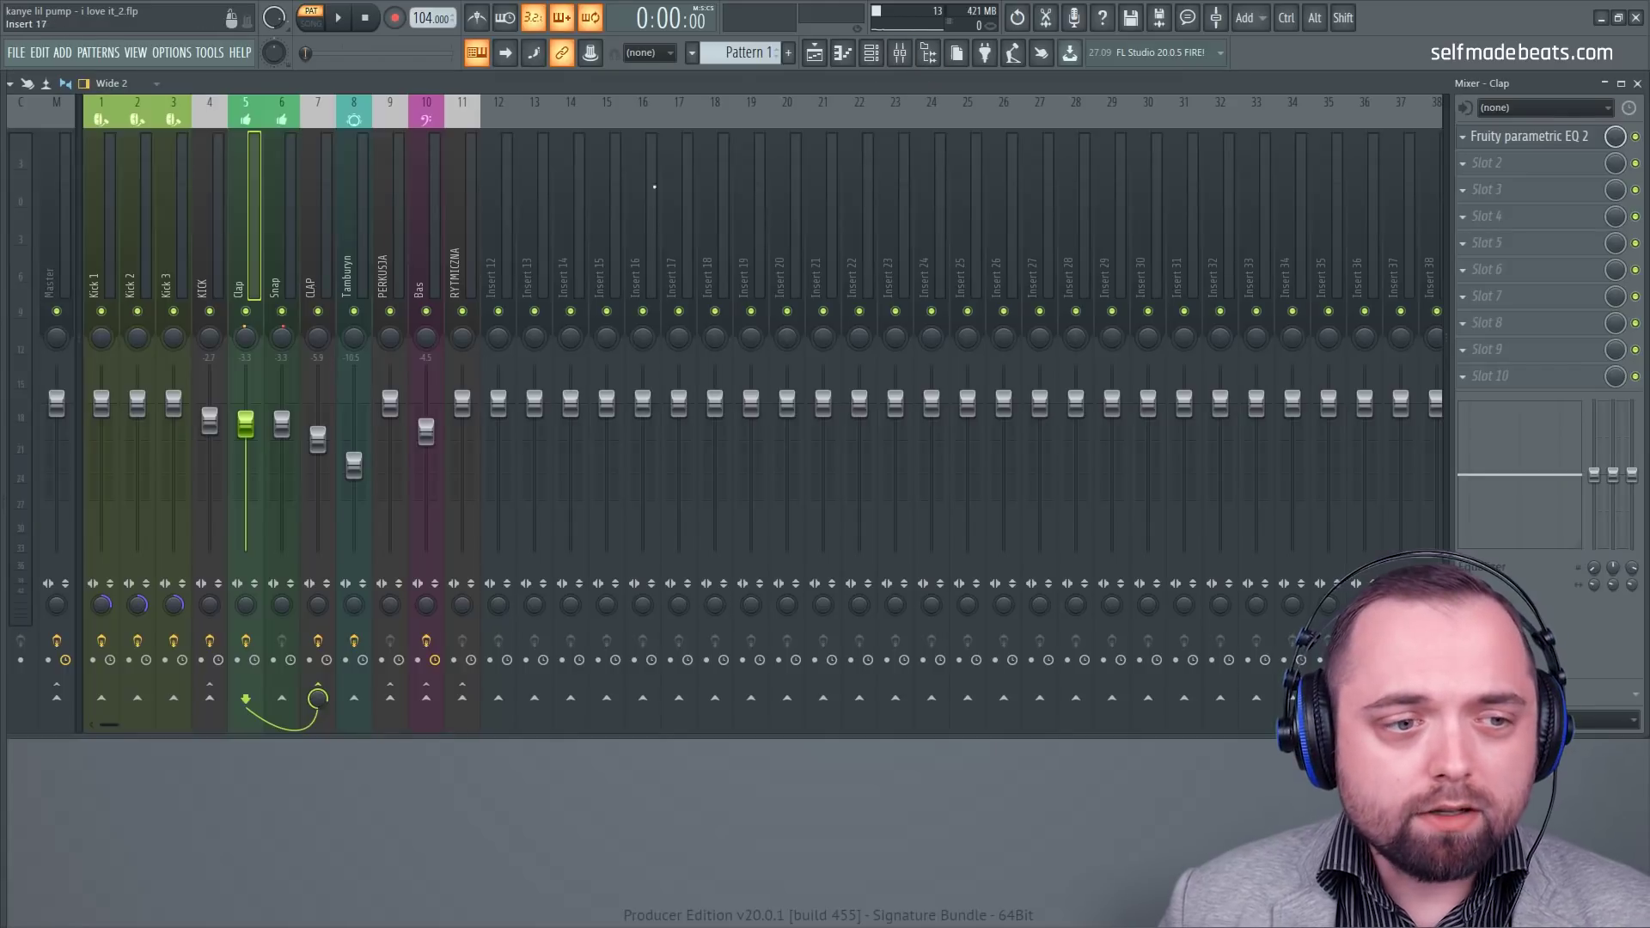
{"action": "left_click", "coordinate": [462, 182]}
{"action": "left_click", "coordinate": [281, 189]}
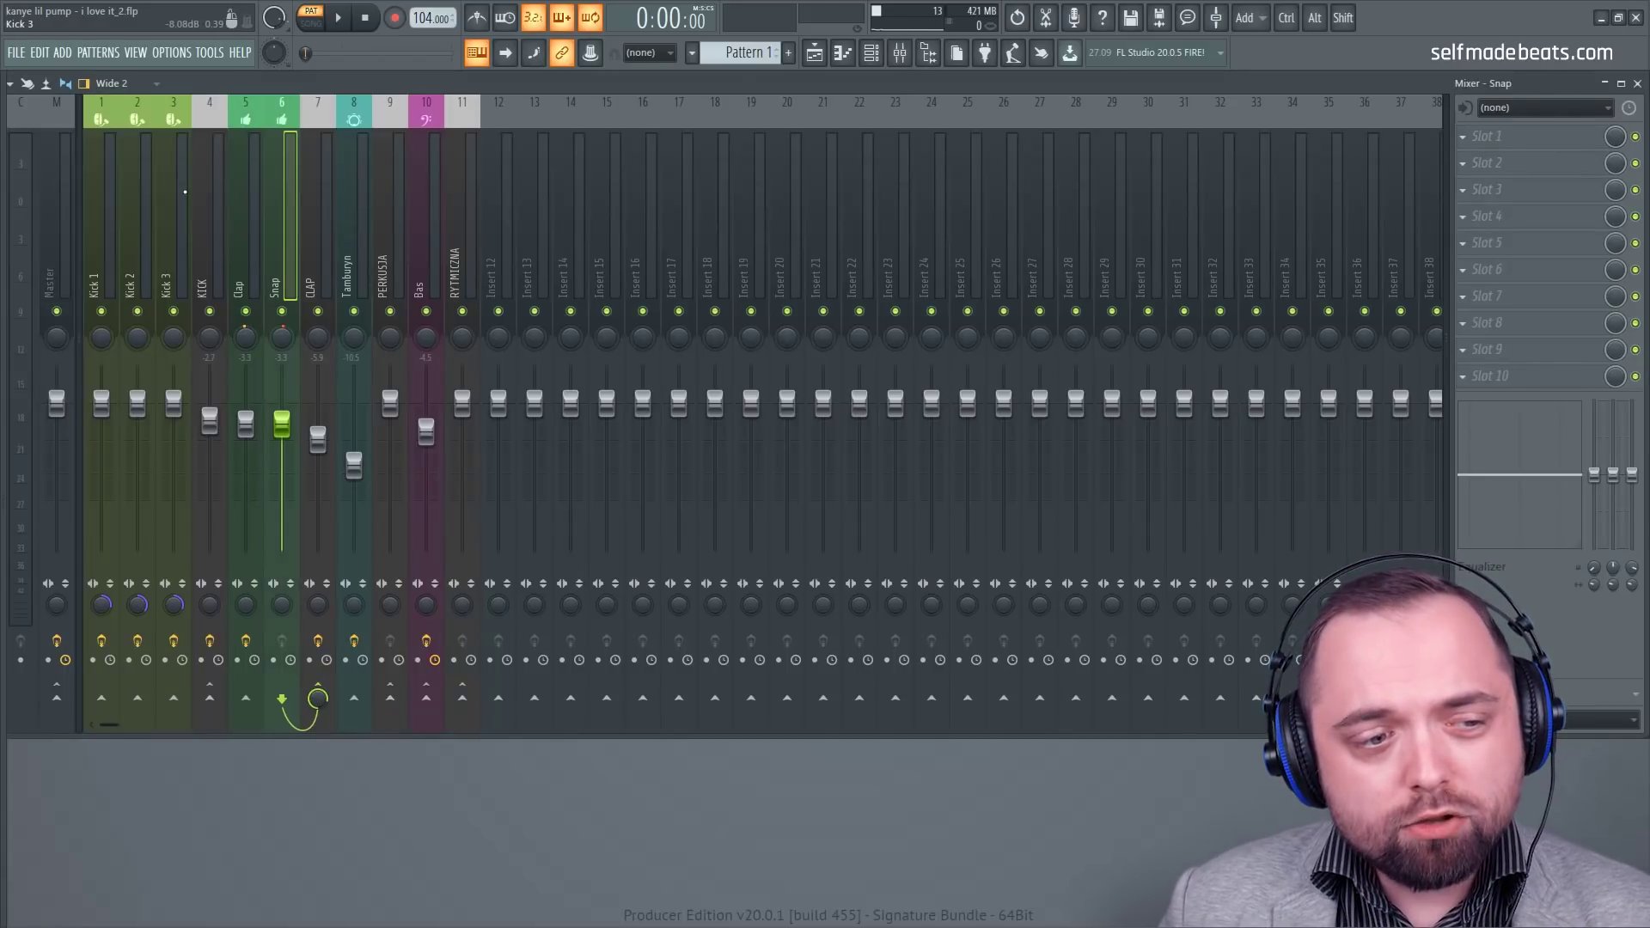
{"action": "left_click", "coordinate": [174, 191]}
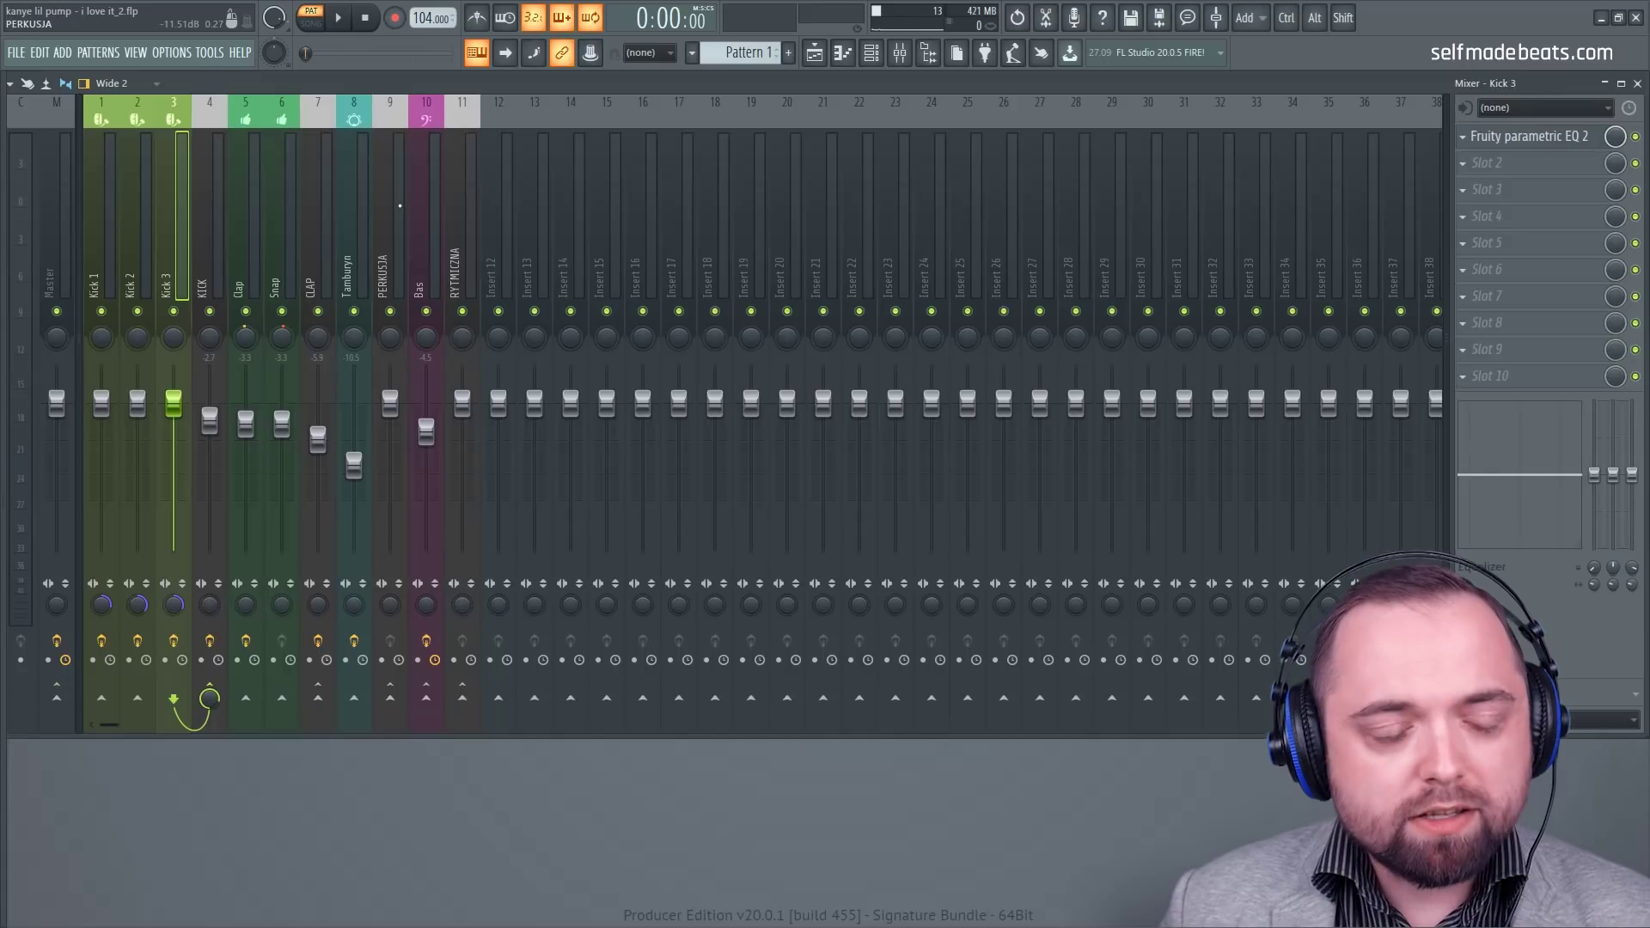
{"action": "left_click", "coordinate": [281, 224]}
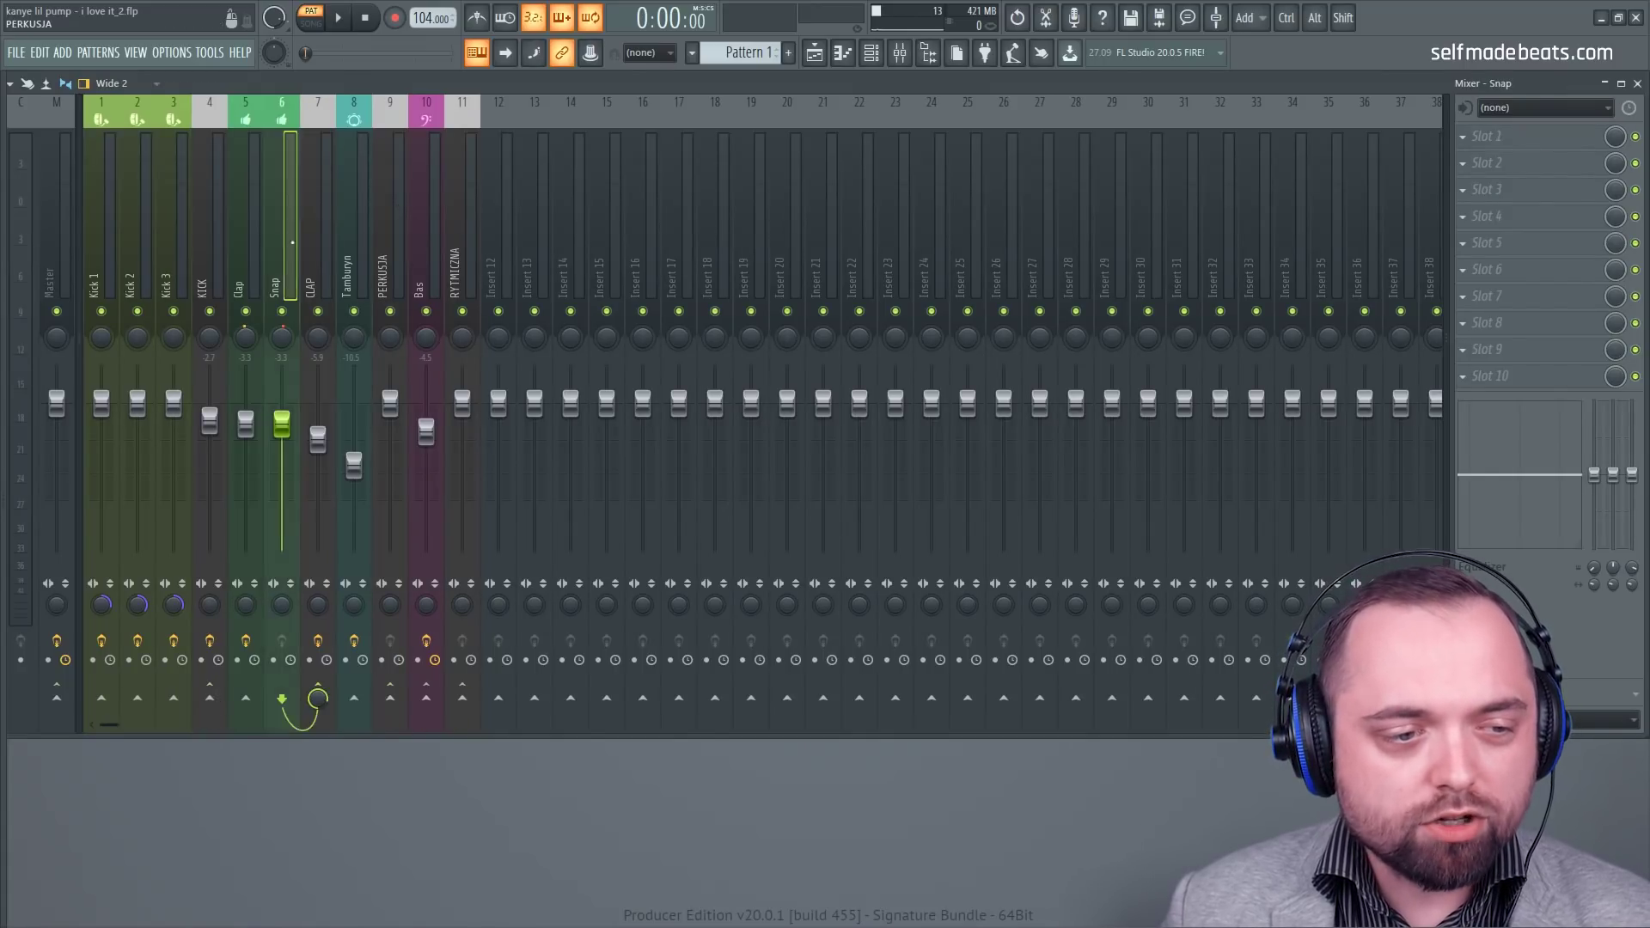
{"action": "left_click", "coordinate": [246, 230]}
{"action": "left_click", "coordinate": [288, 250]}
{"action": "left_click", "coordinate": [253, 244]}
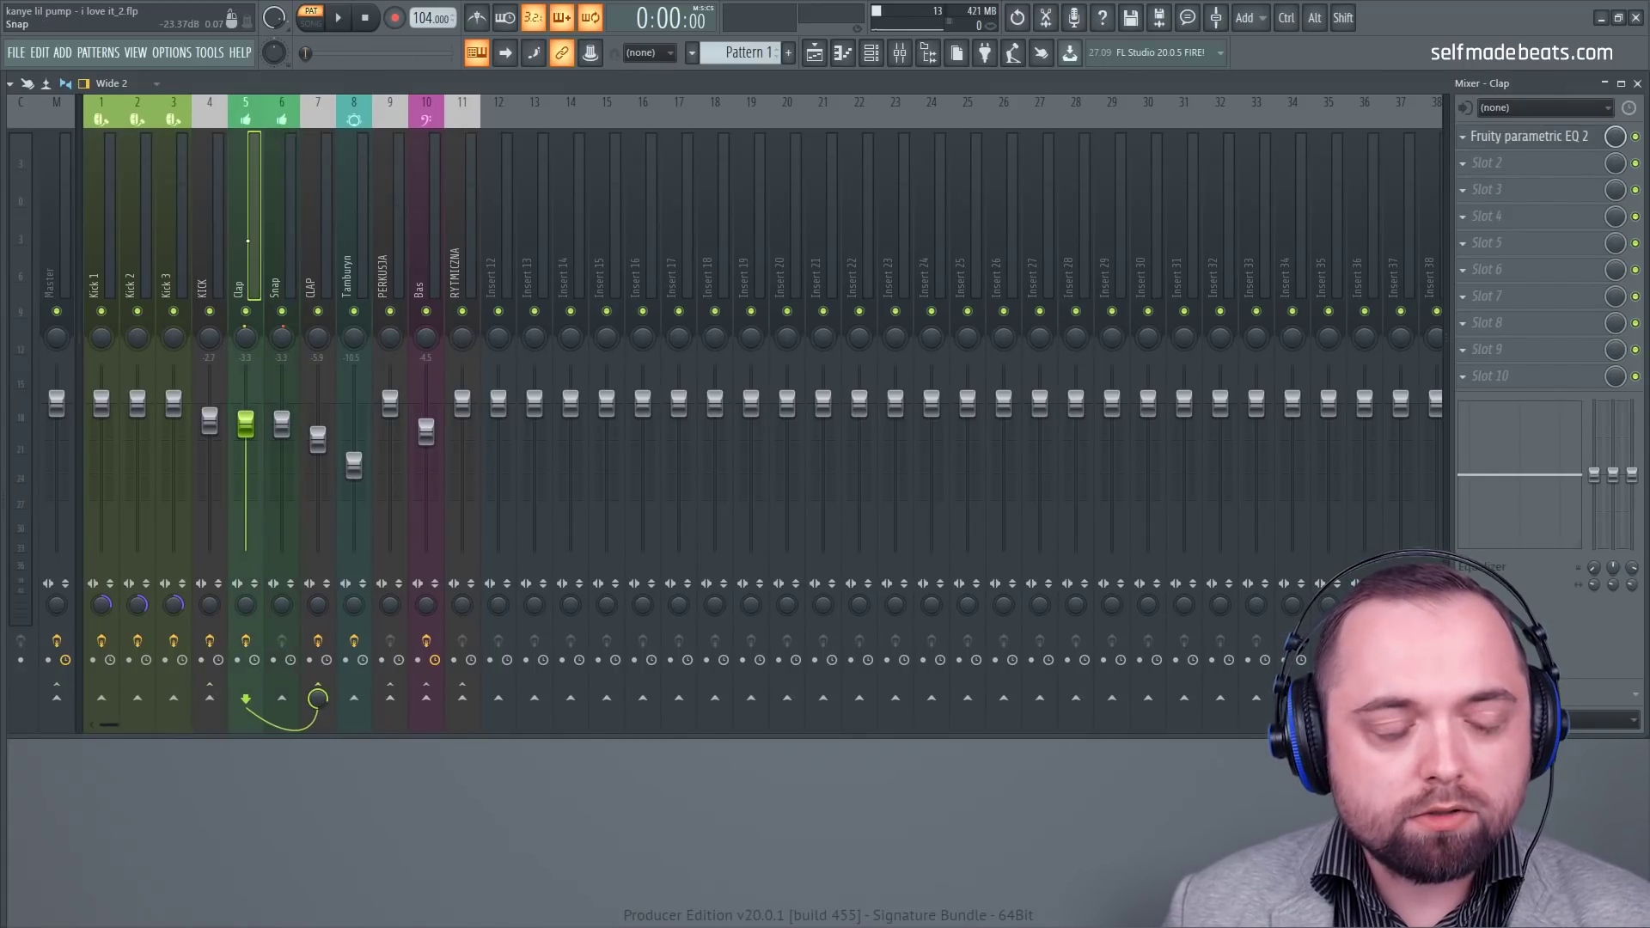
{"action": "left_click", "coordinate": [272, 242]}
{"action": "left_click", "coordinate": [256, 237]}
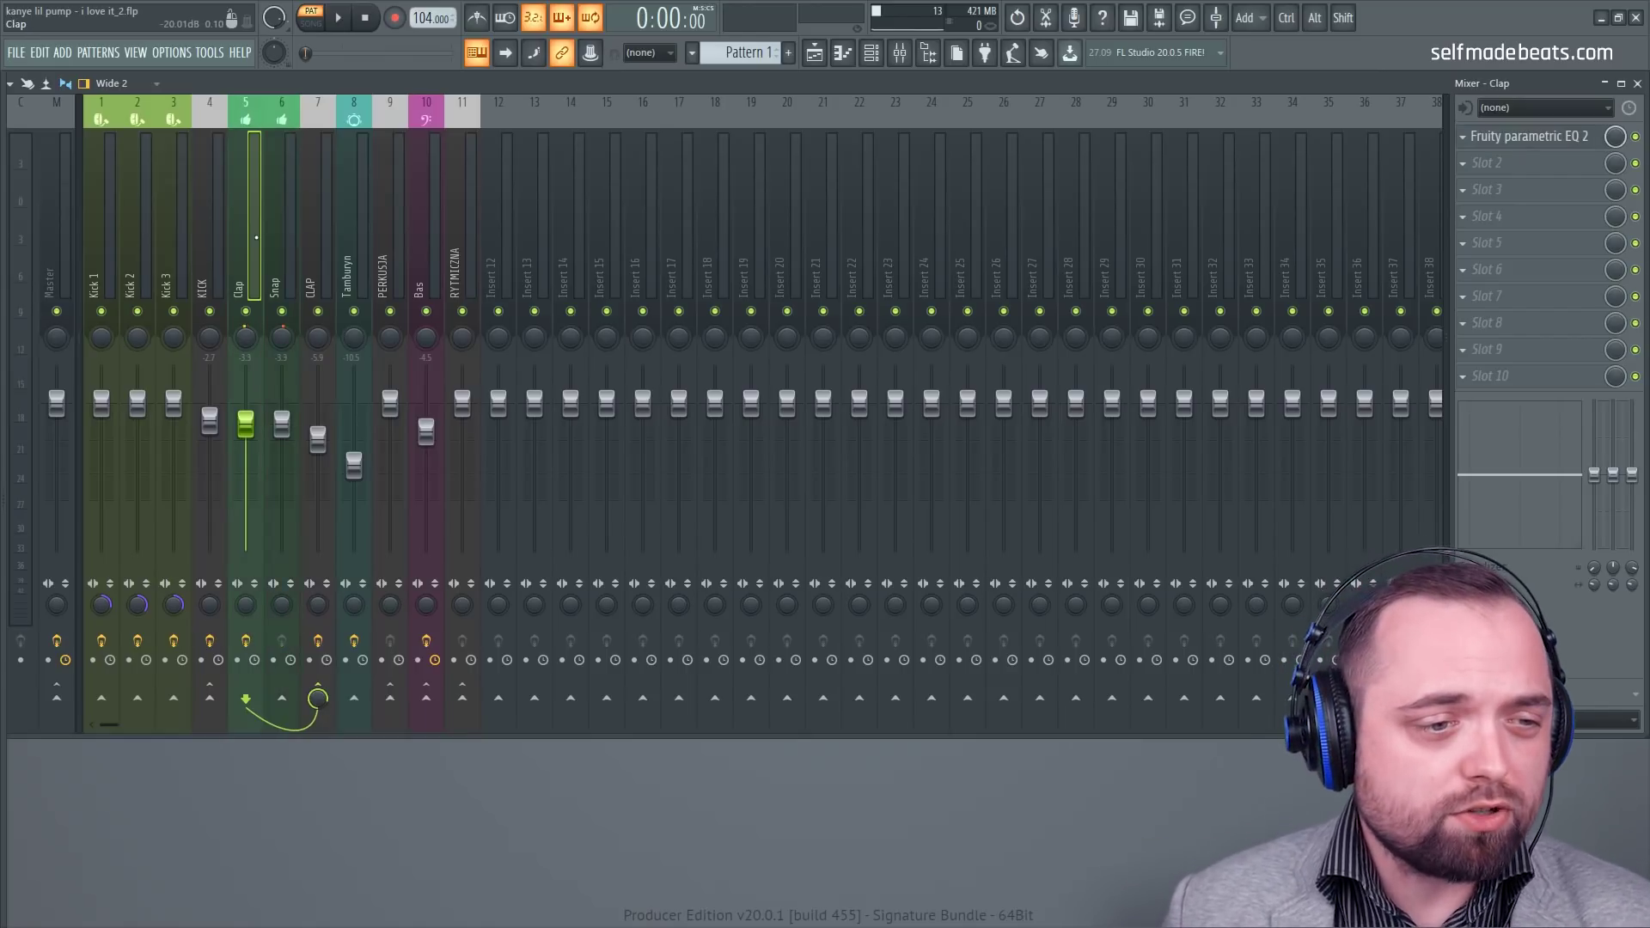
Step: Examine the effects and routing of the Kick 1, Kick 2 and Kick 3 mixer tracks
{"action": "left_click", "coordinate": [222, 215]}
{"action": "left_click", "coordinate": [176, 209]}
{"action": "left_click", "coordinate": [143, 203]}
{"action": "left_click", "coordinate": [112, 195]}
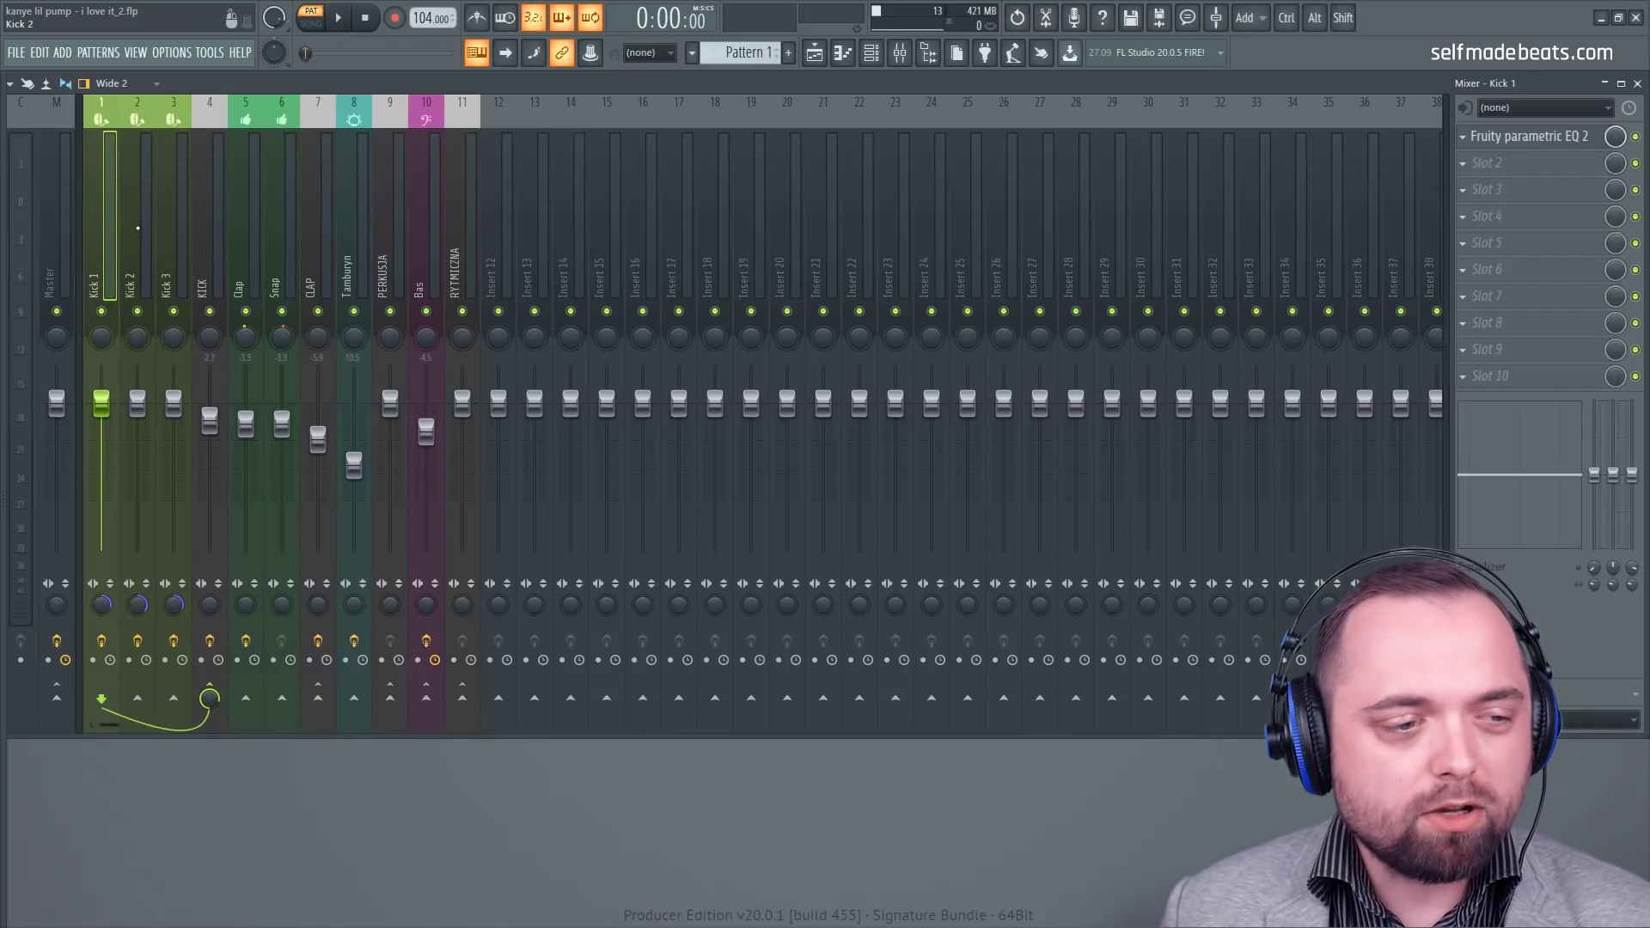
{"action": "left_click", "coordinate": [138, 232]}
{"action": "left_click", "coordinate": [179, 226]}
{"action": "left_click", "coordinate": [137, 226]}
{"action": "left_click", "coordinate": [97, 225]}
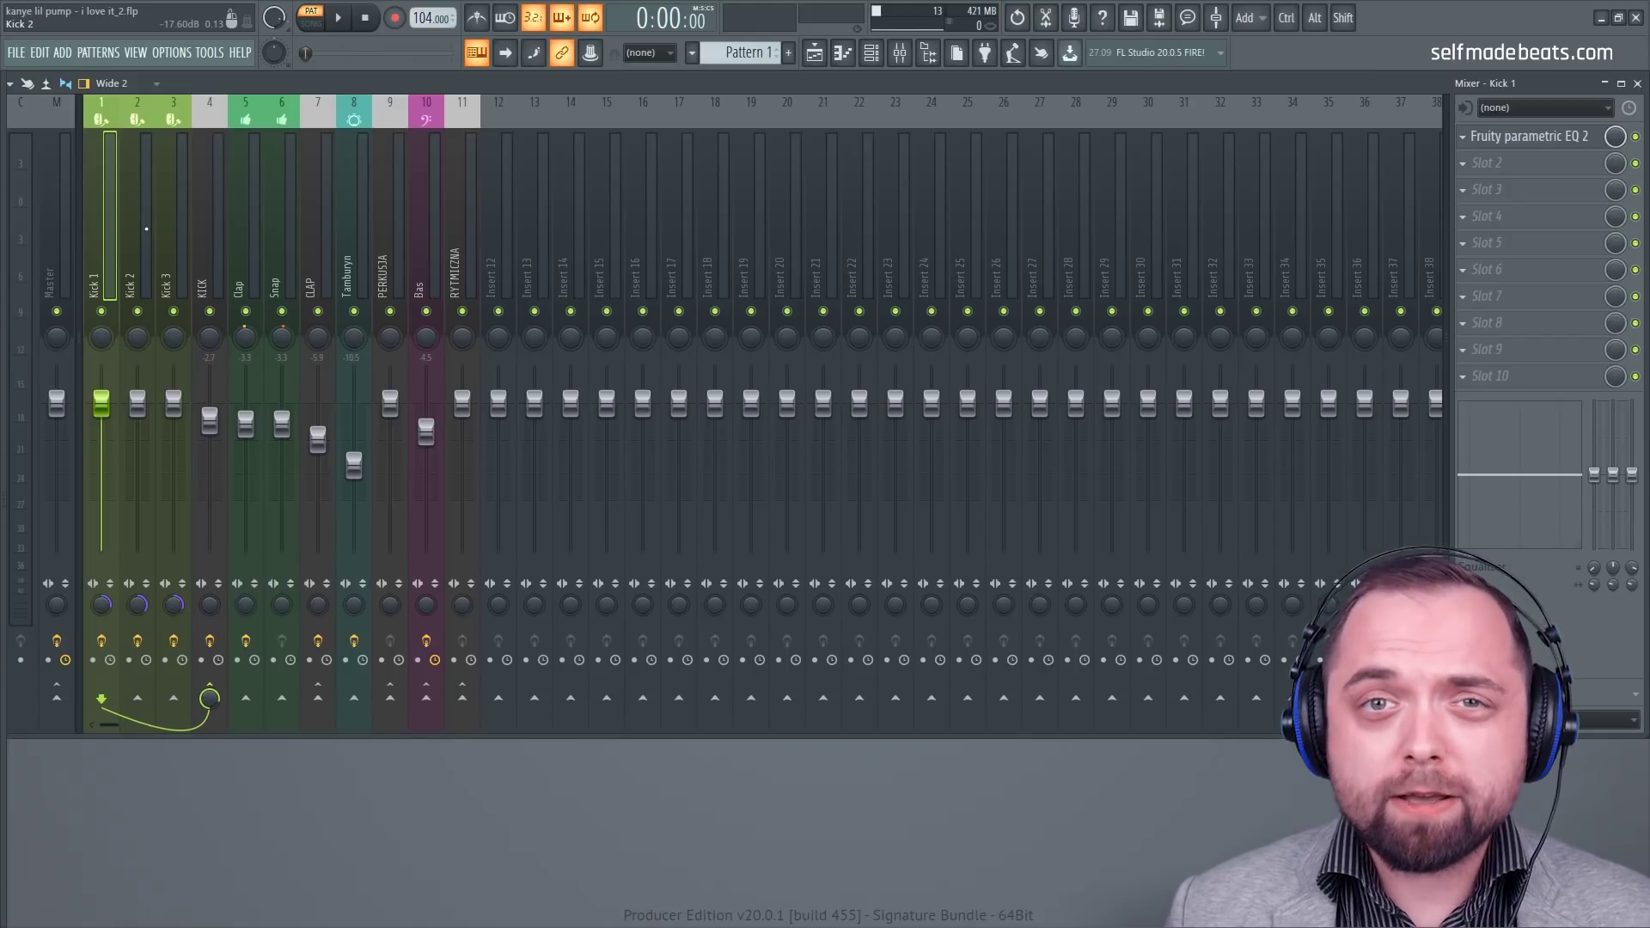
Step: Go to the KICK group track and inspect the settings of its Bark Of Dog 2 effect
{"action": "key", "text": "Right"}
{"action": "key", "text": "Right"}
{"action": "key", "text": "Right"}
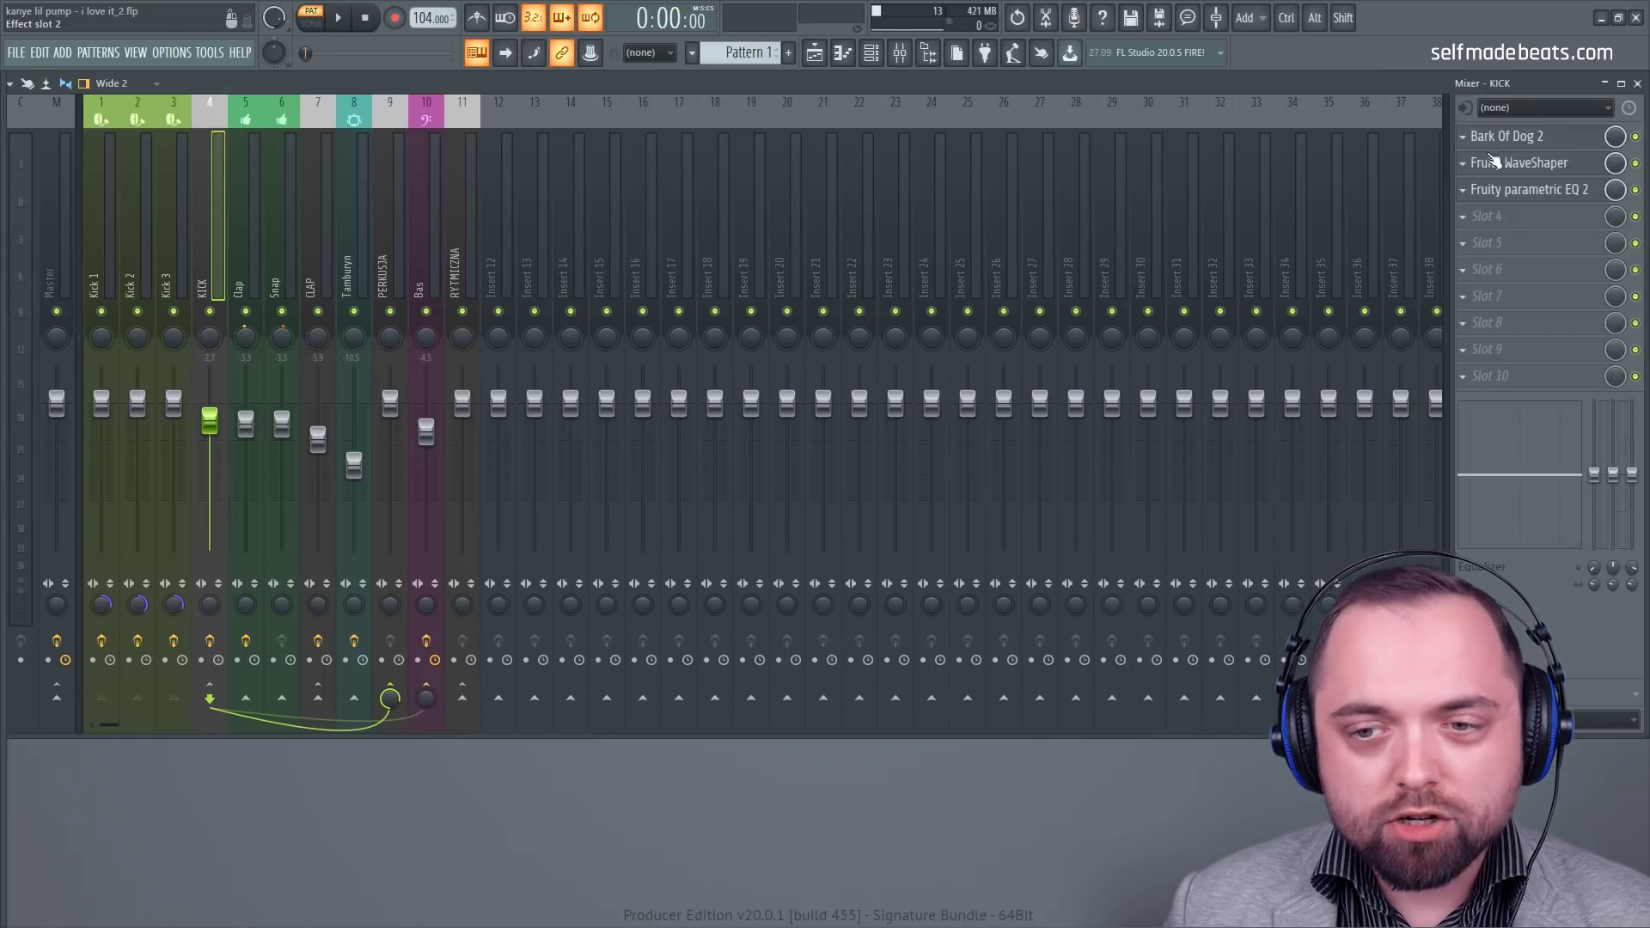
{"action": "left_click", "coordinate": [1506, 147]}
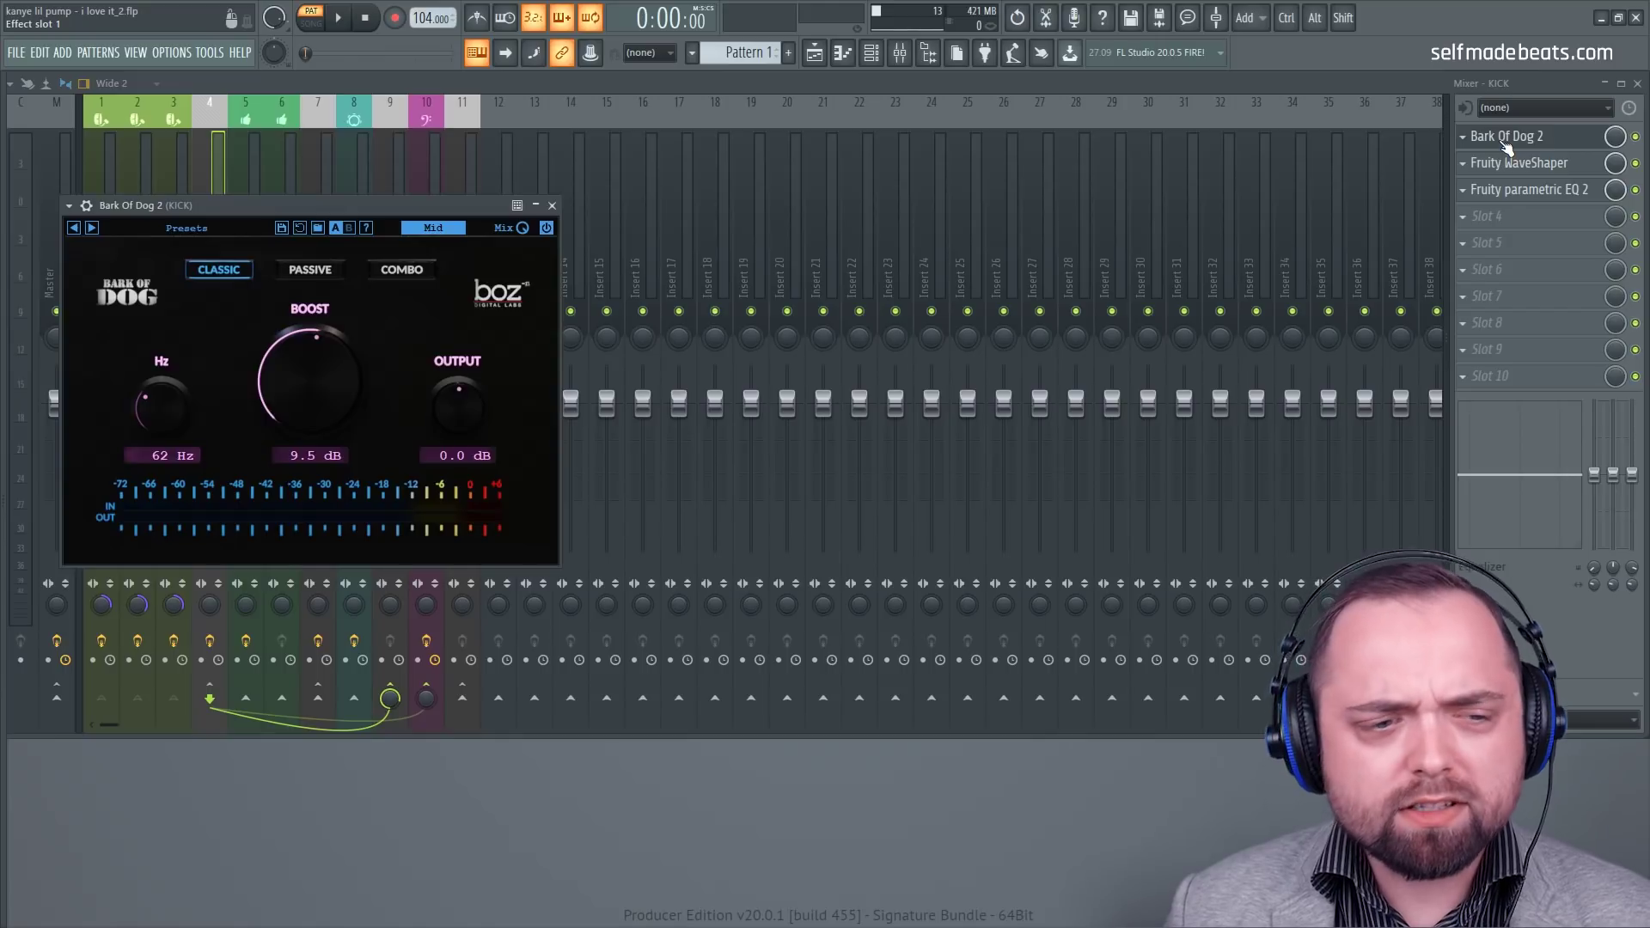
{"action": "left_click", "coordinate": [214, 228]}
{"action": "left_click", "coordinate": [277, 207]}
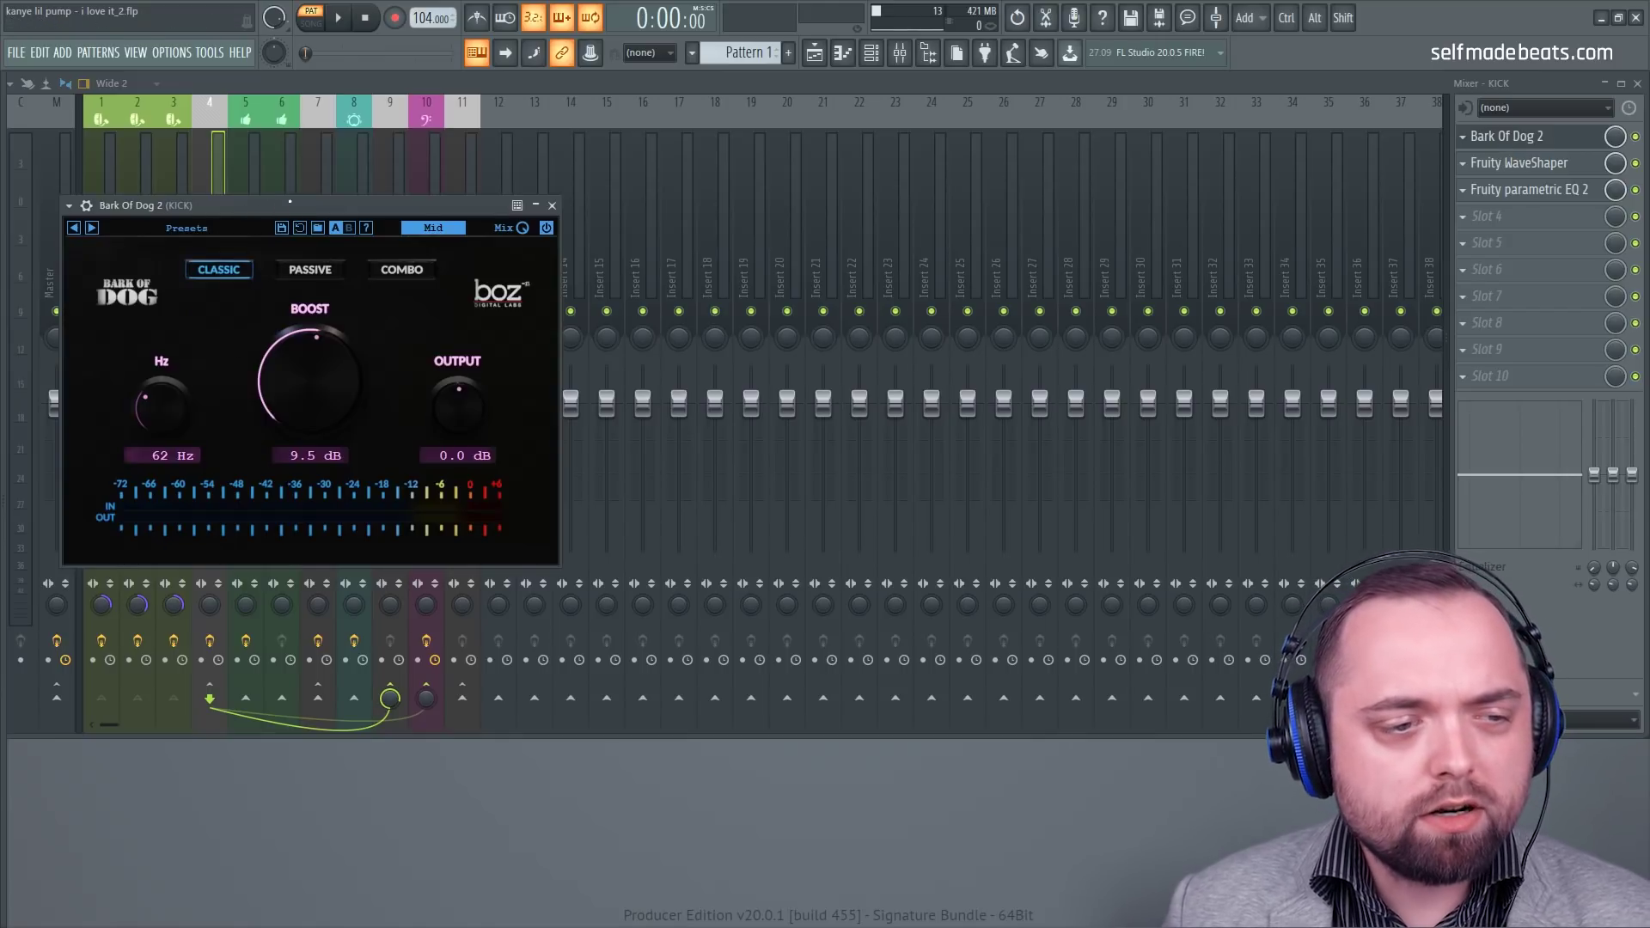
{"action": "left_click", "coordinate": [552, 206]}
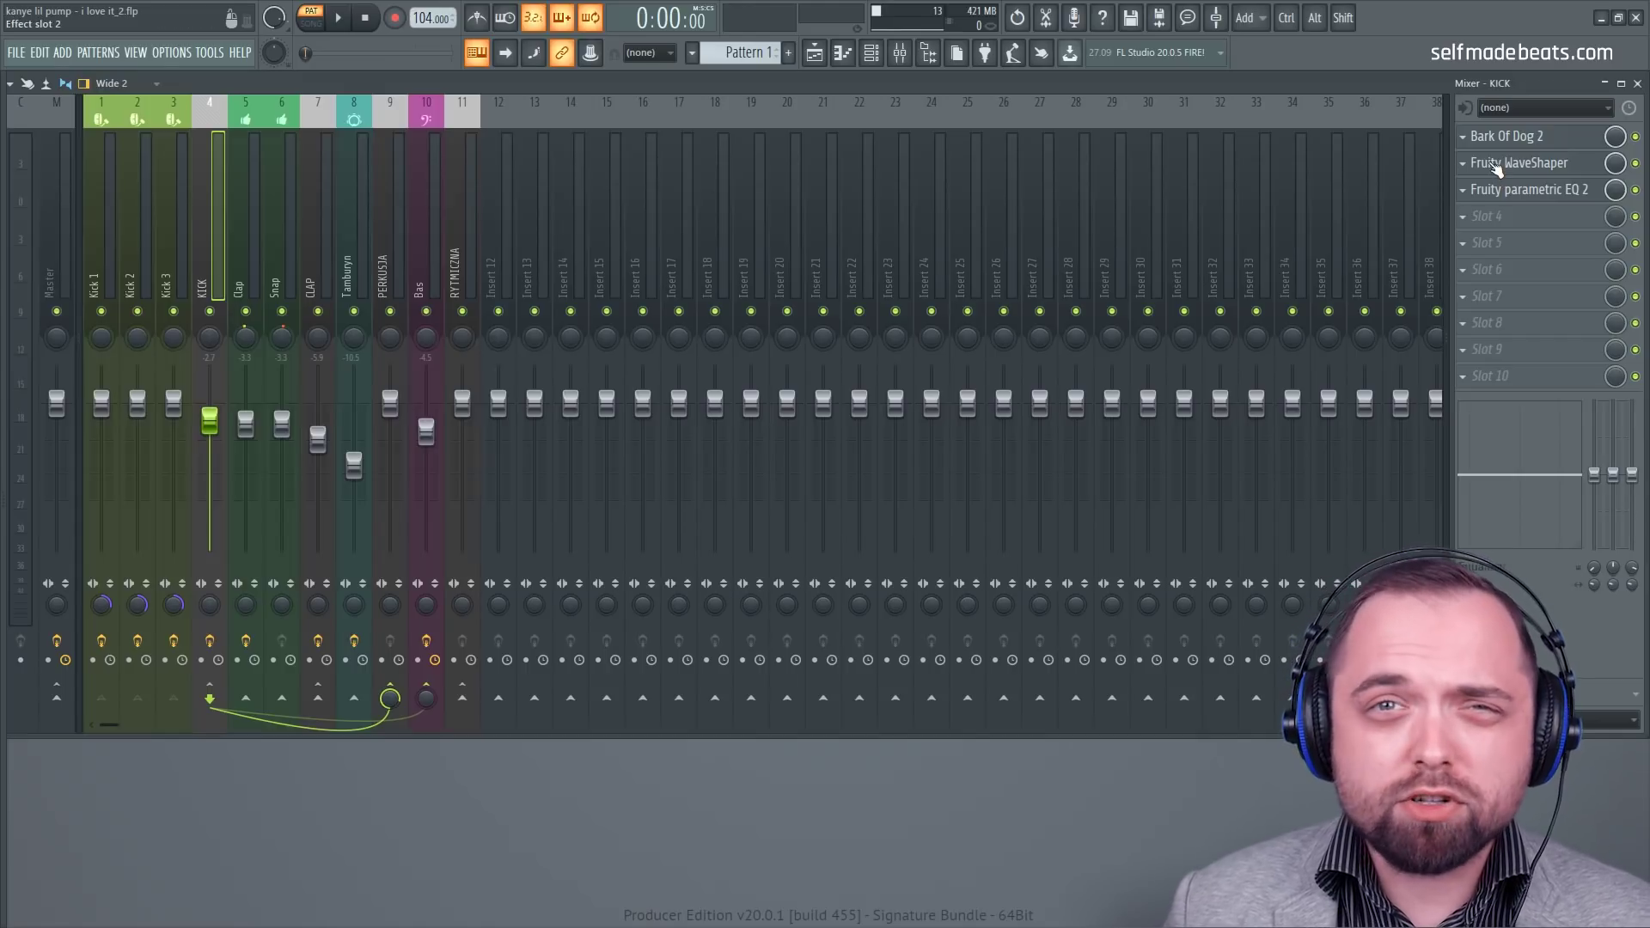
Step: Inspect the Fruity WaveShaper curve and the Fruity parametric EQ 2 settings on the KICK group track
{"action": "left_click", "coordinate": [1495, 168]}
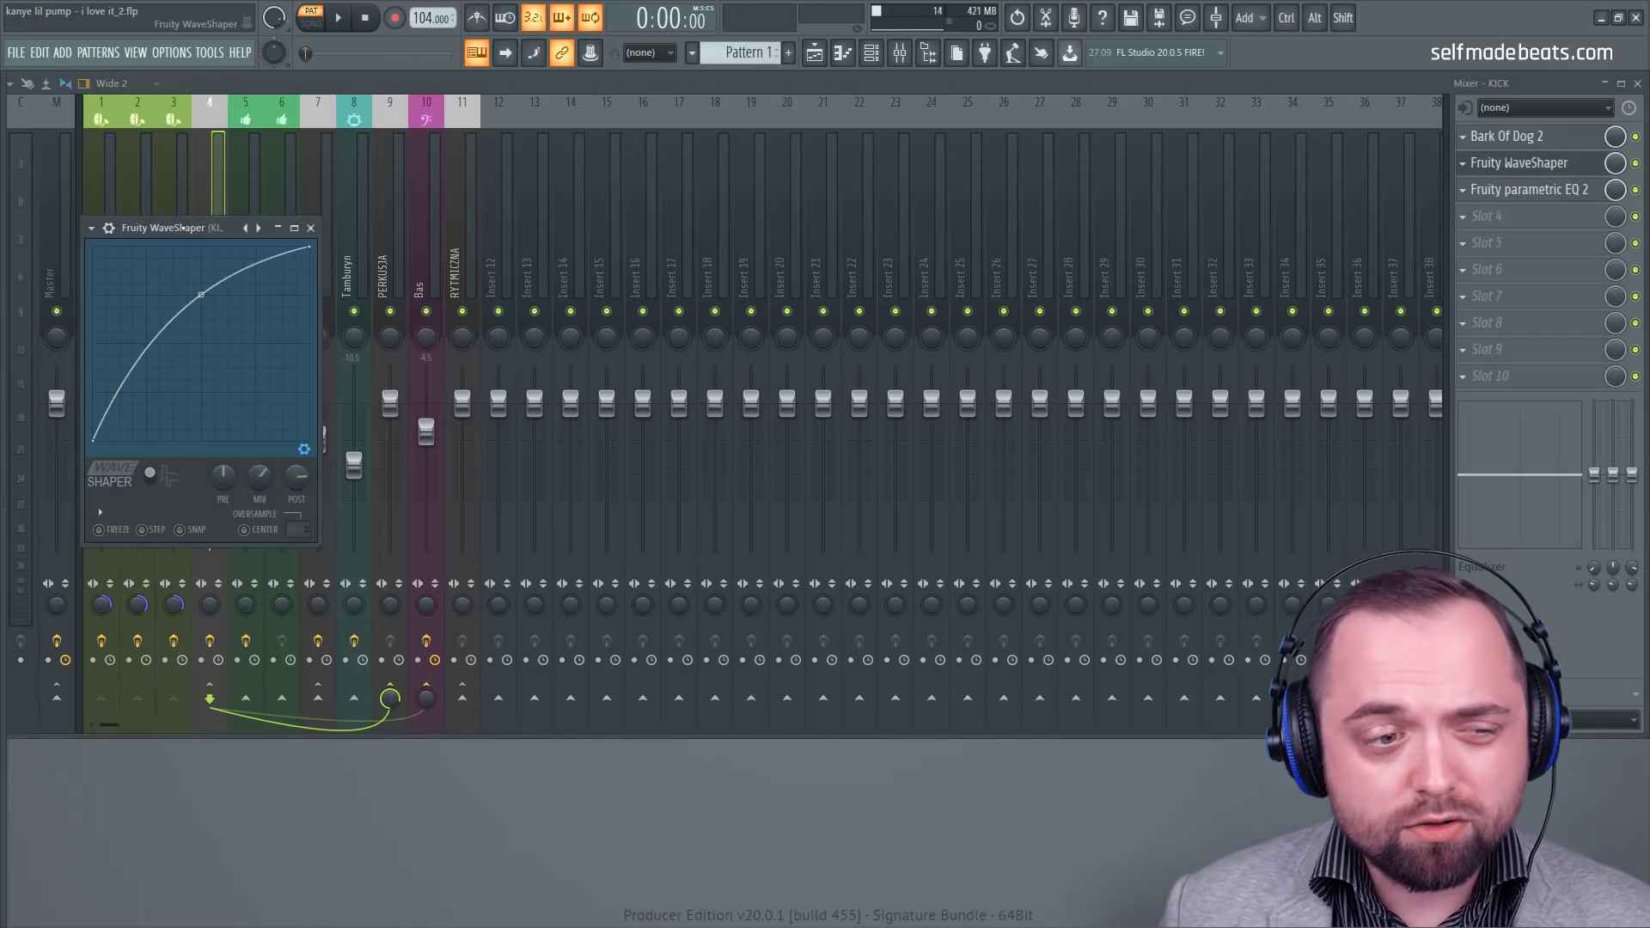
{"action": "left_click_drag", "start_coordinate": [172, 228], "coordinate": [253, 203]}
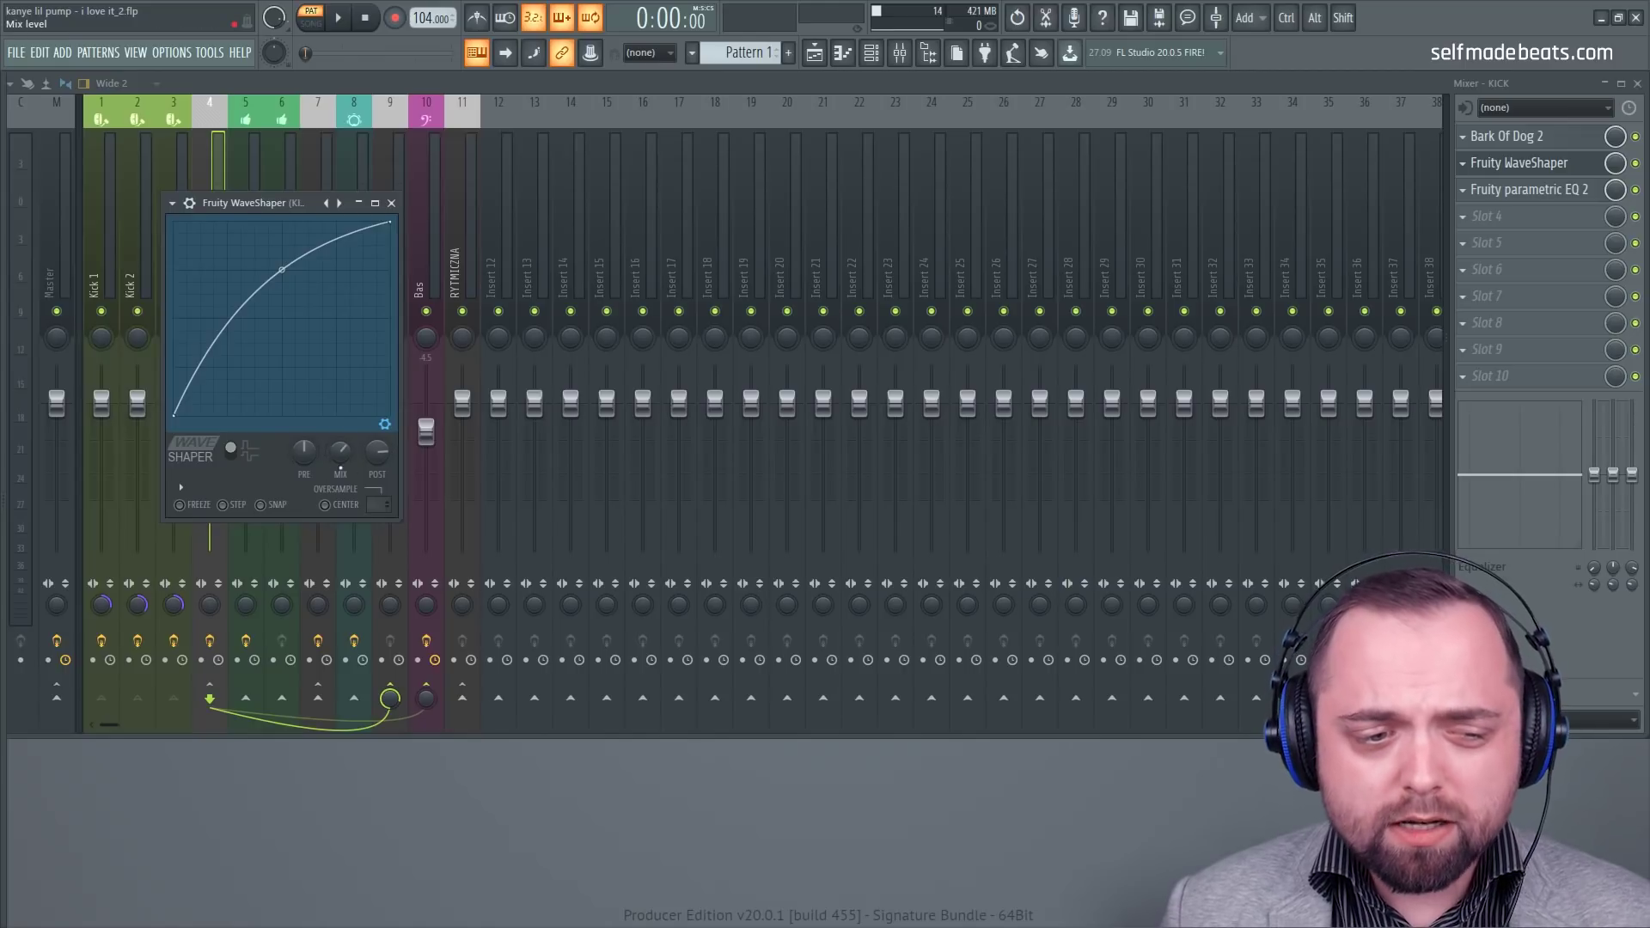
{"action": "left_click", "coordinate": [392, 203]}
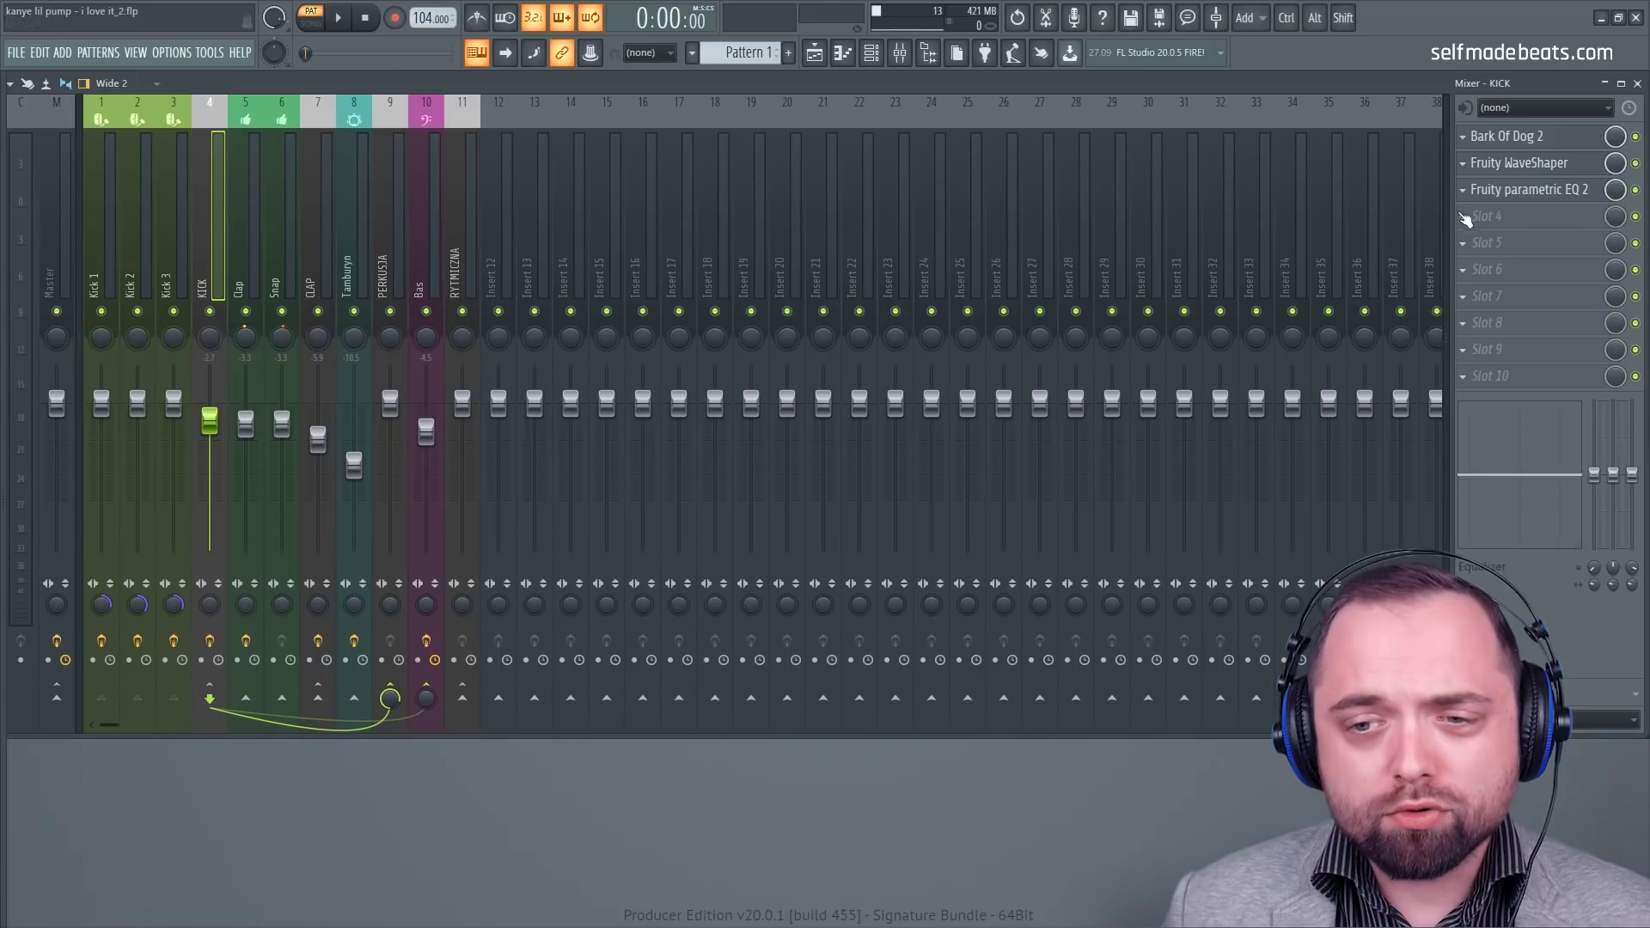
{"action": "left_click", "coordinate": [1502, 191]}
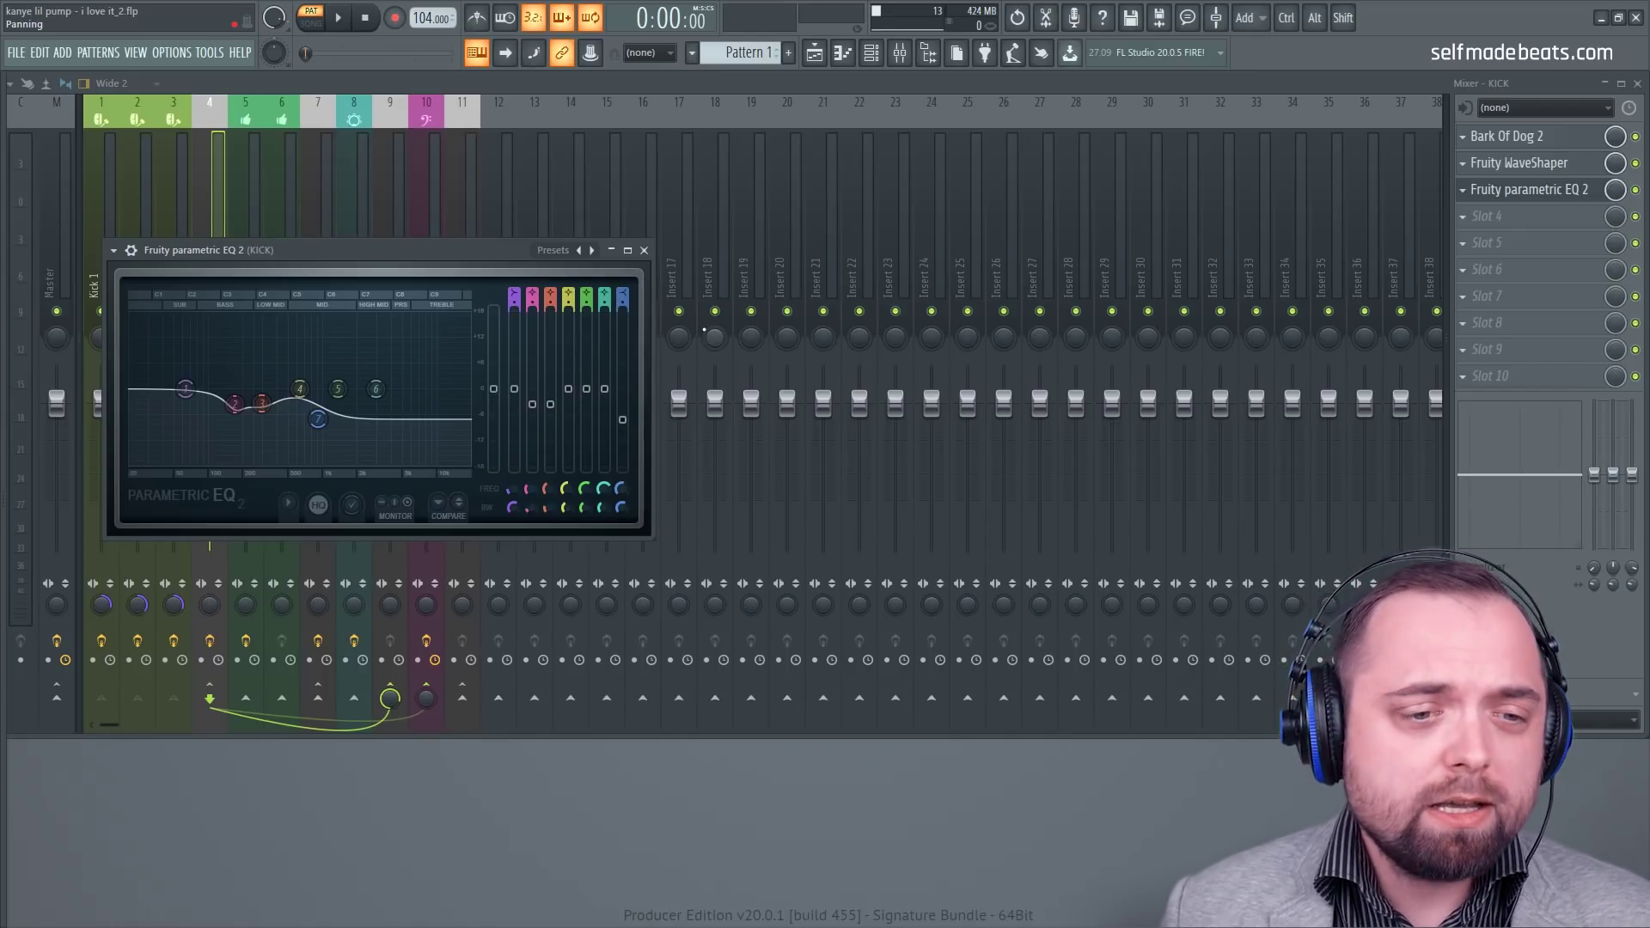
{"action": "left_click", "coordinate": [644, 250]}
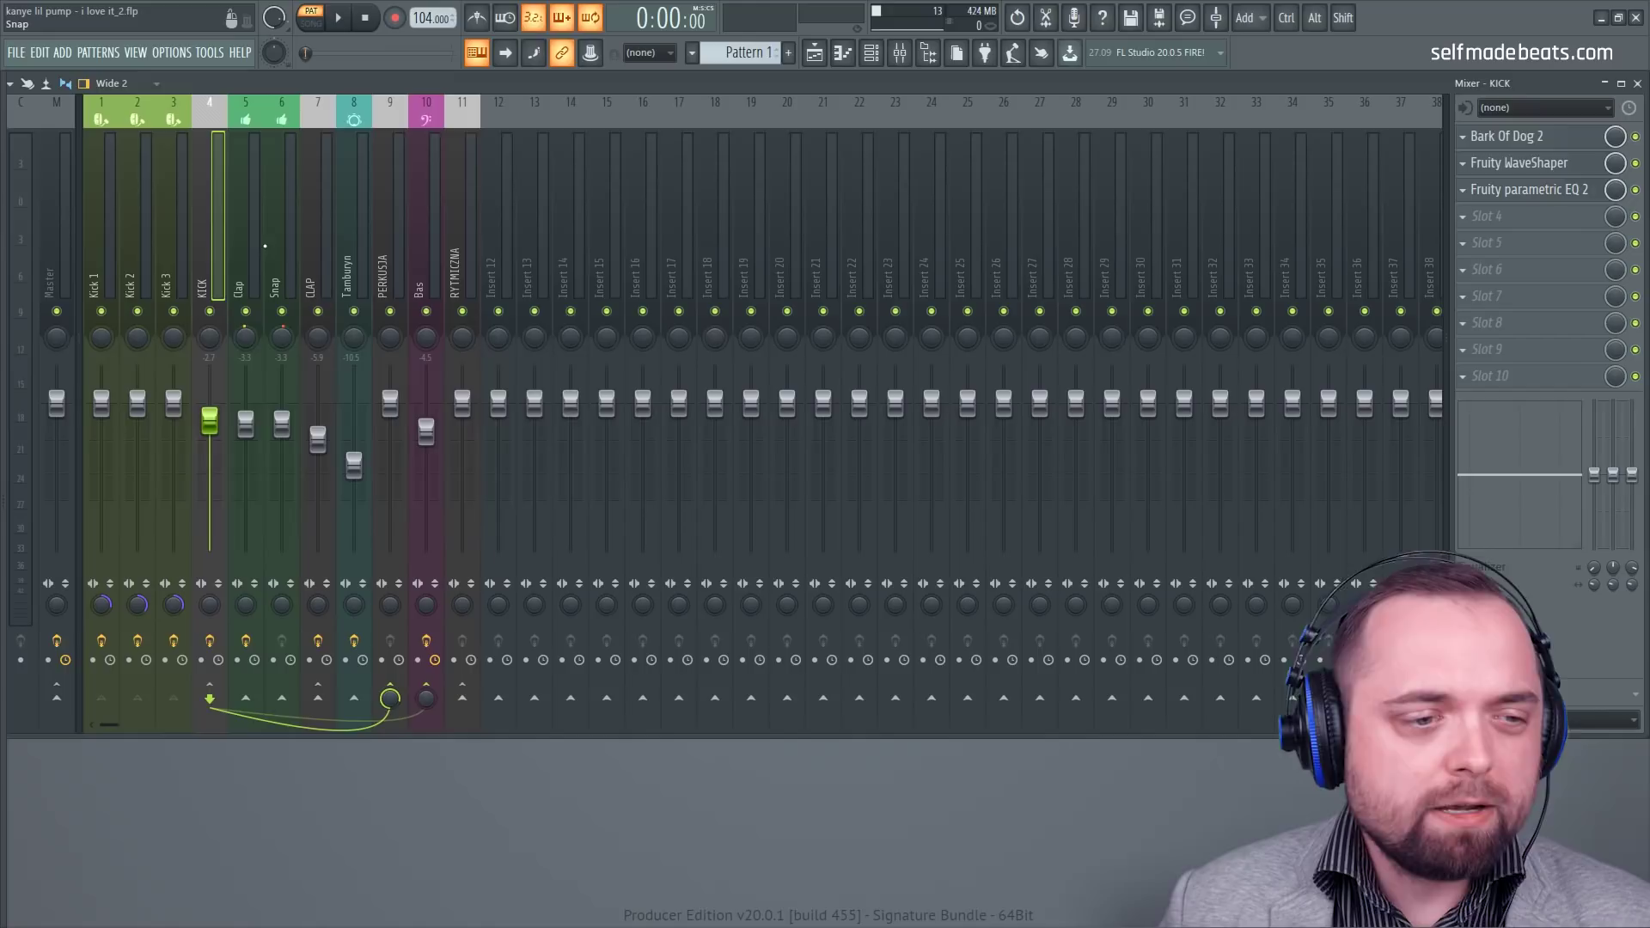
Step: Inspect the Fruity parametric EQ 2 on the Clap track, and check the effect slots of the Snap track and CLAP group
{"action": "left_click", "coordinate": [247, 240]}
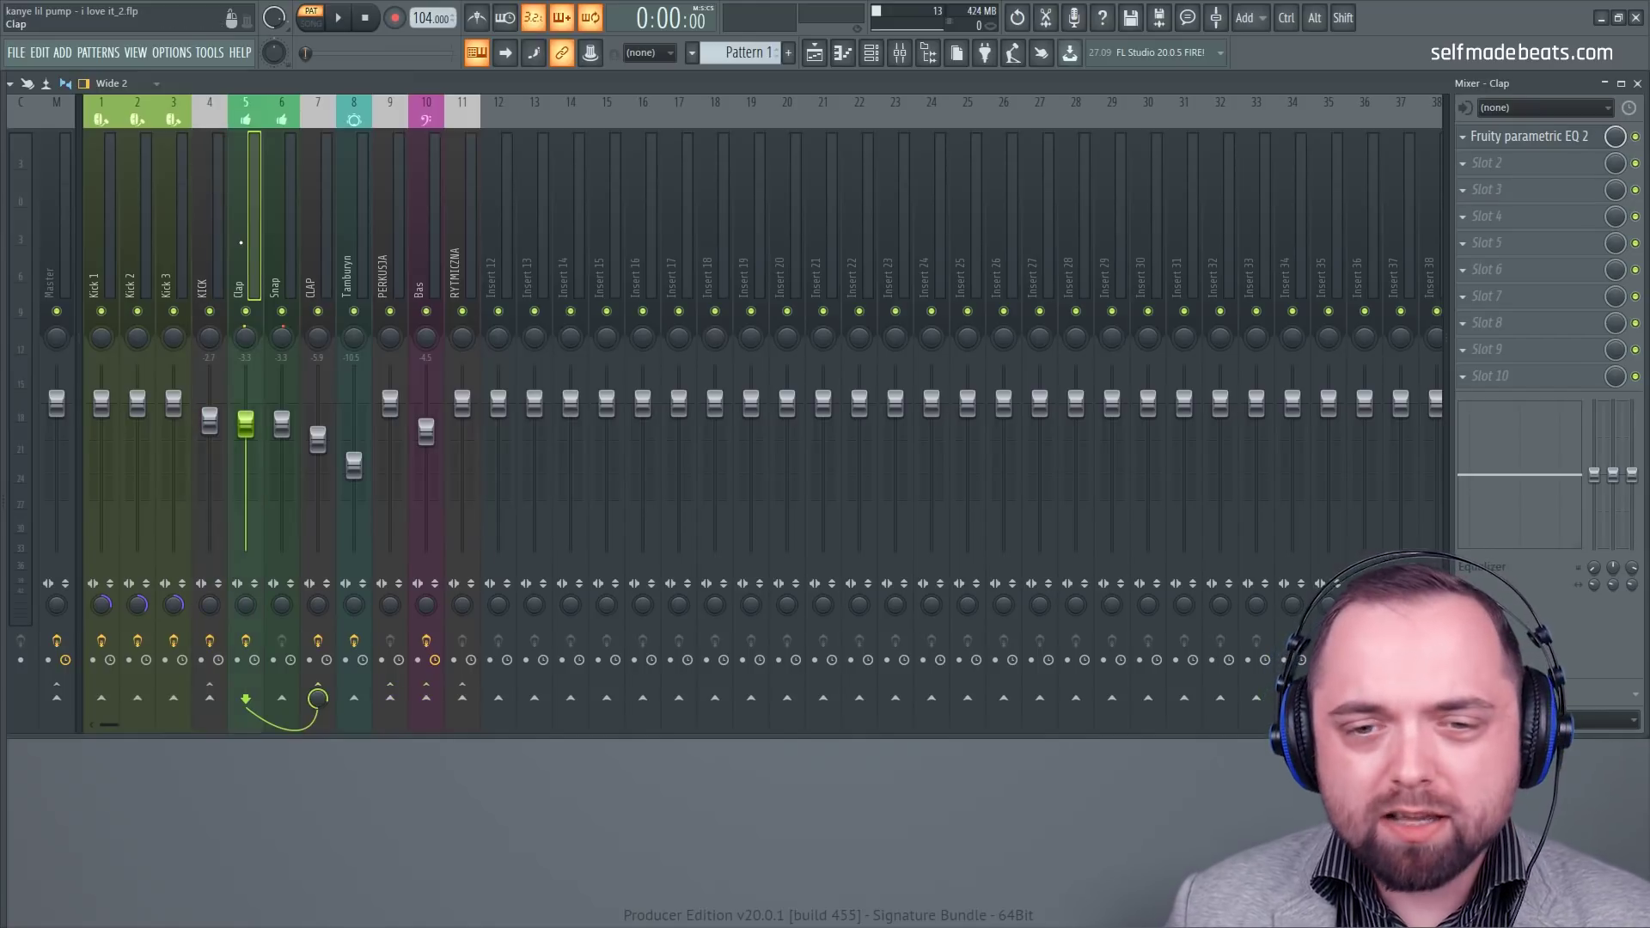
{"action": "left_click", "coordinate": [1514, 139]}
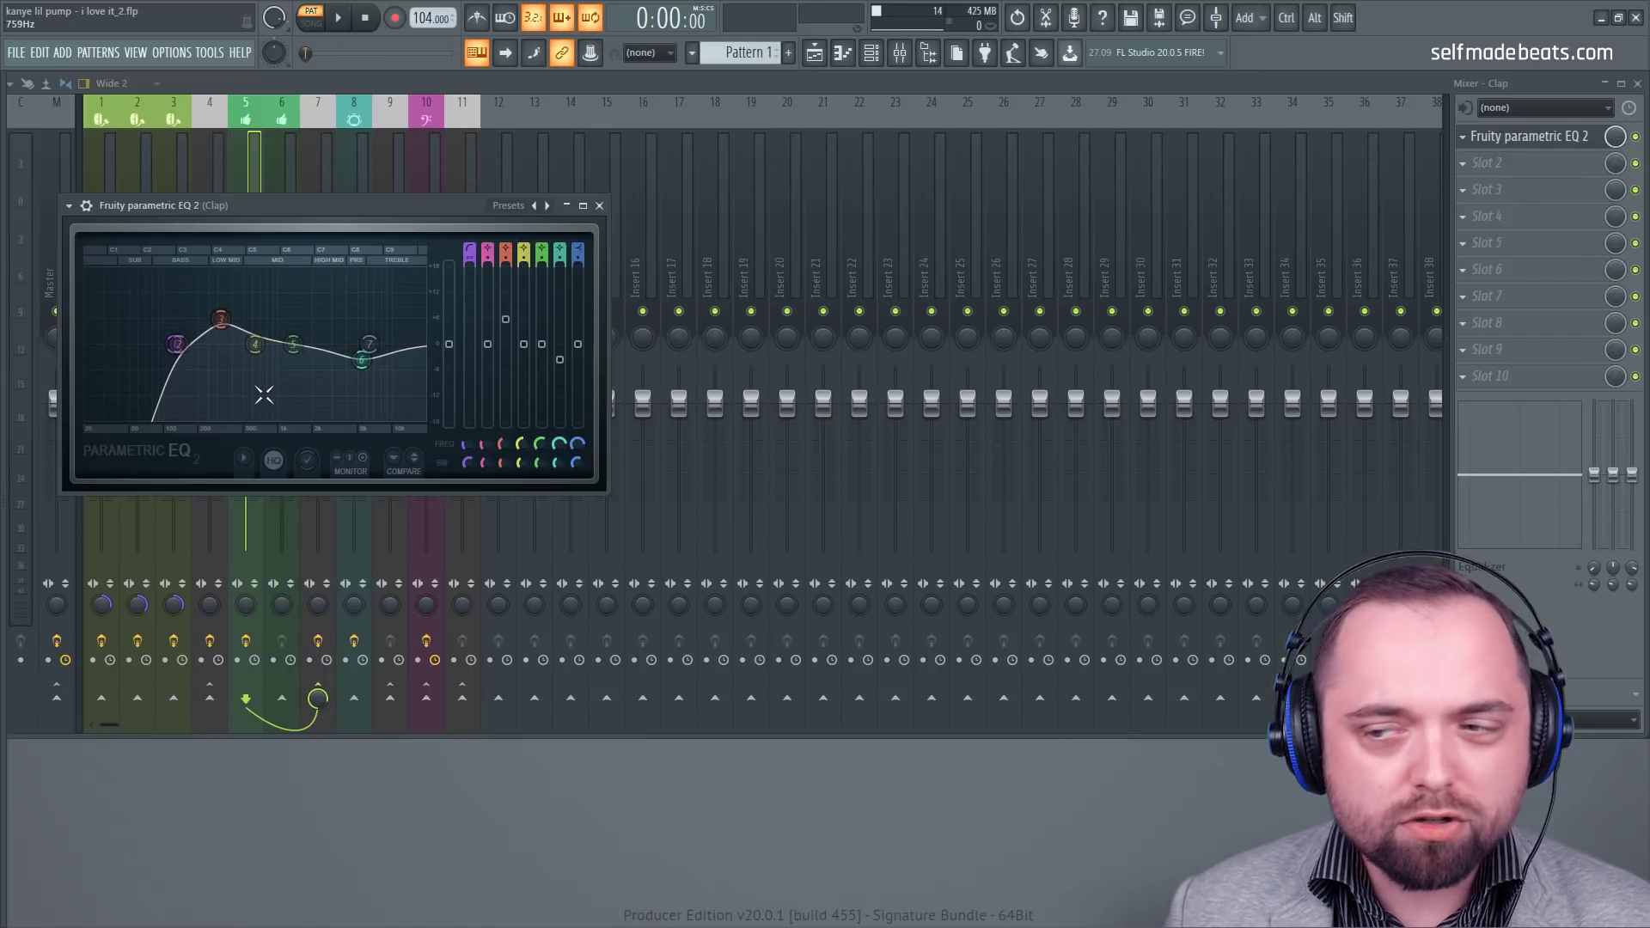
{"action": "left_click", "coordinate": [600, 206]}
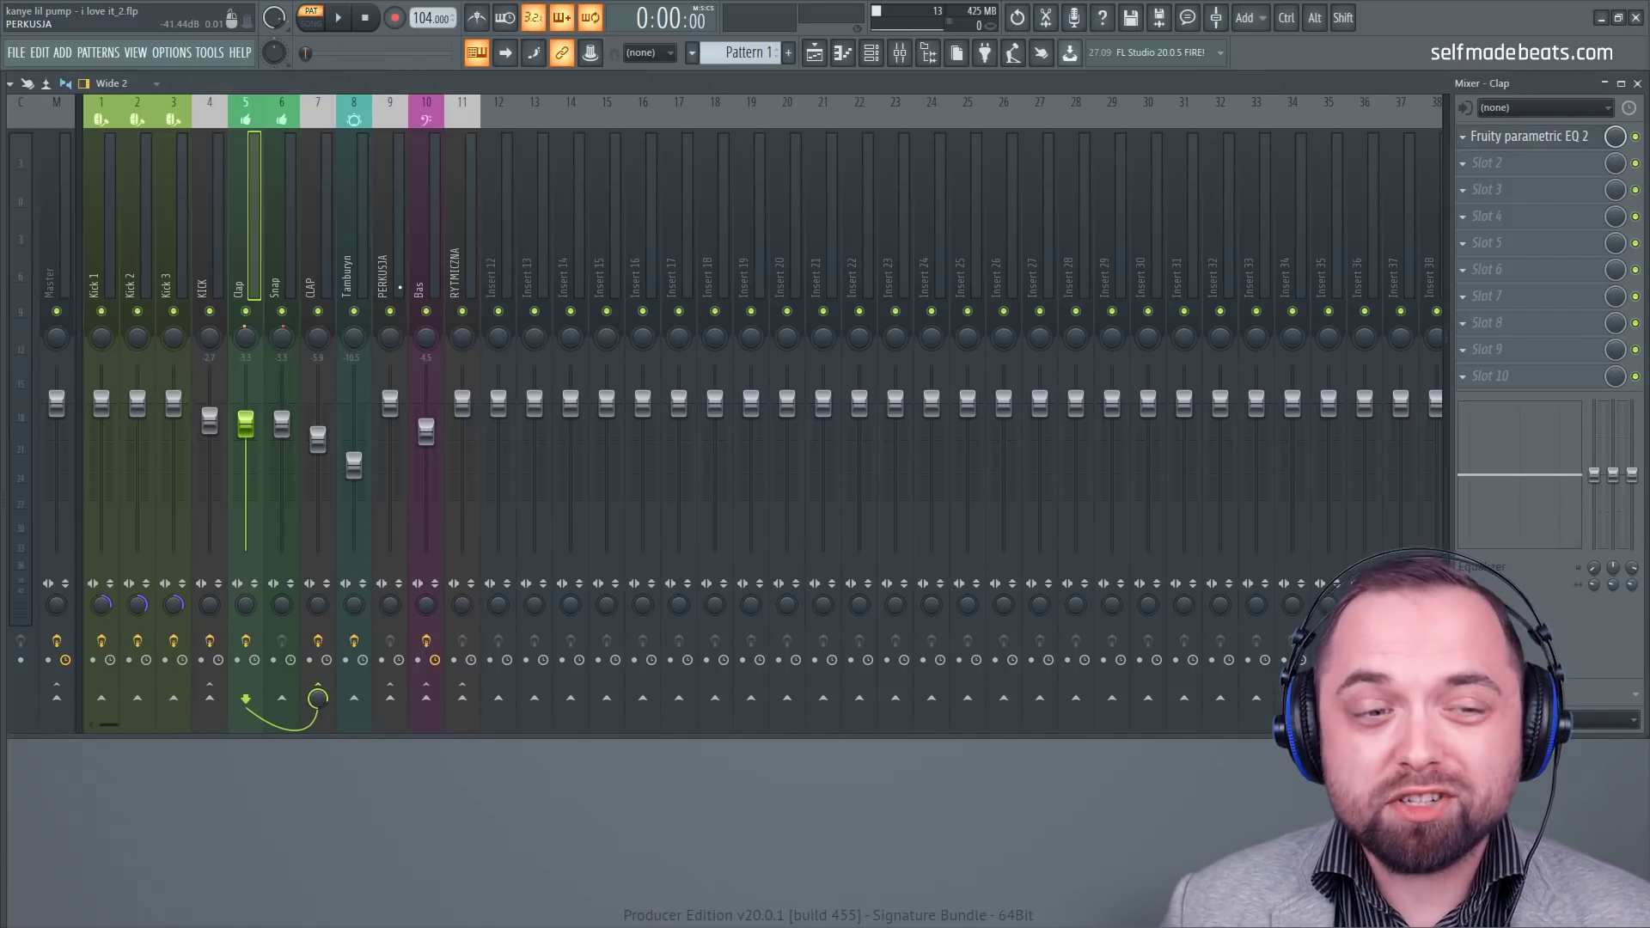
{"action": "left_click", "coordinate": [281, 250]}
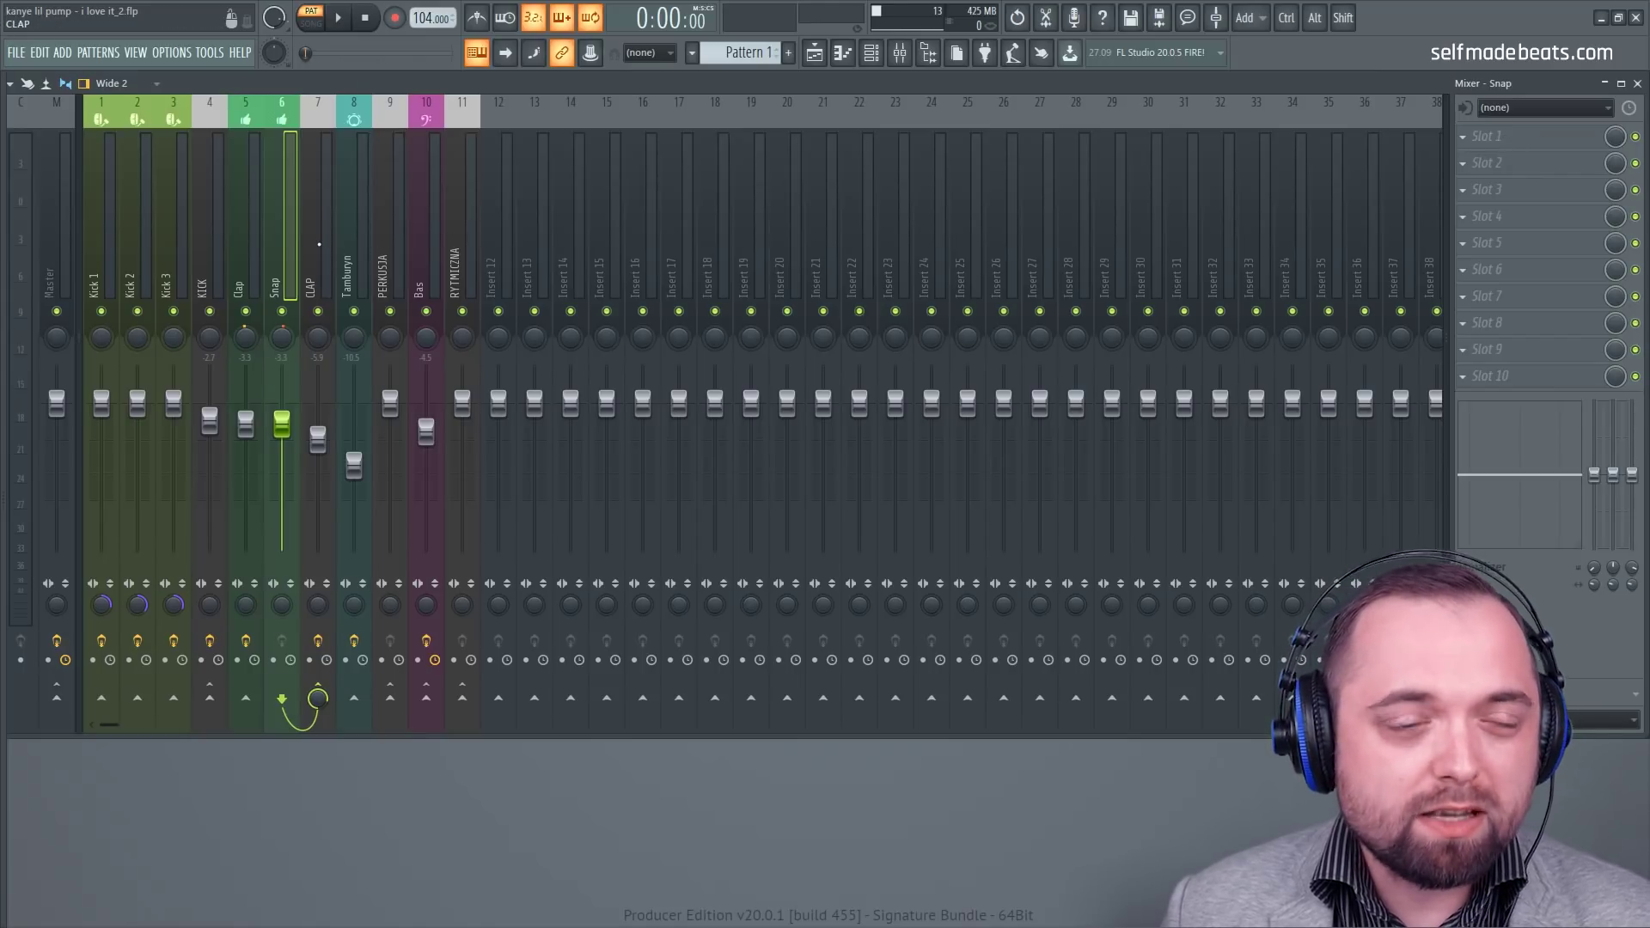
{"action": "left_click", "coordinate": [319, 245]}
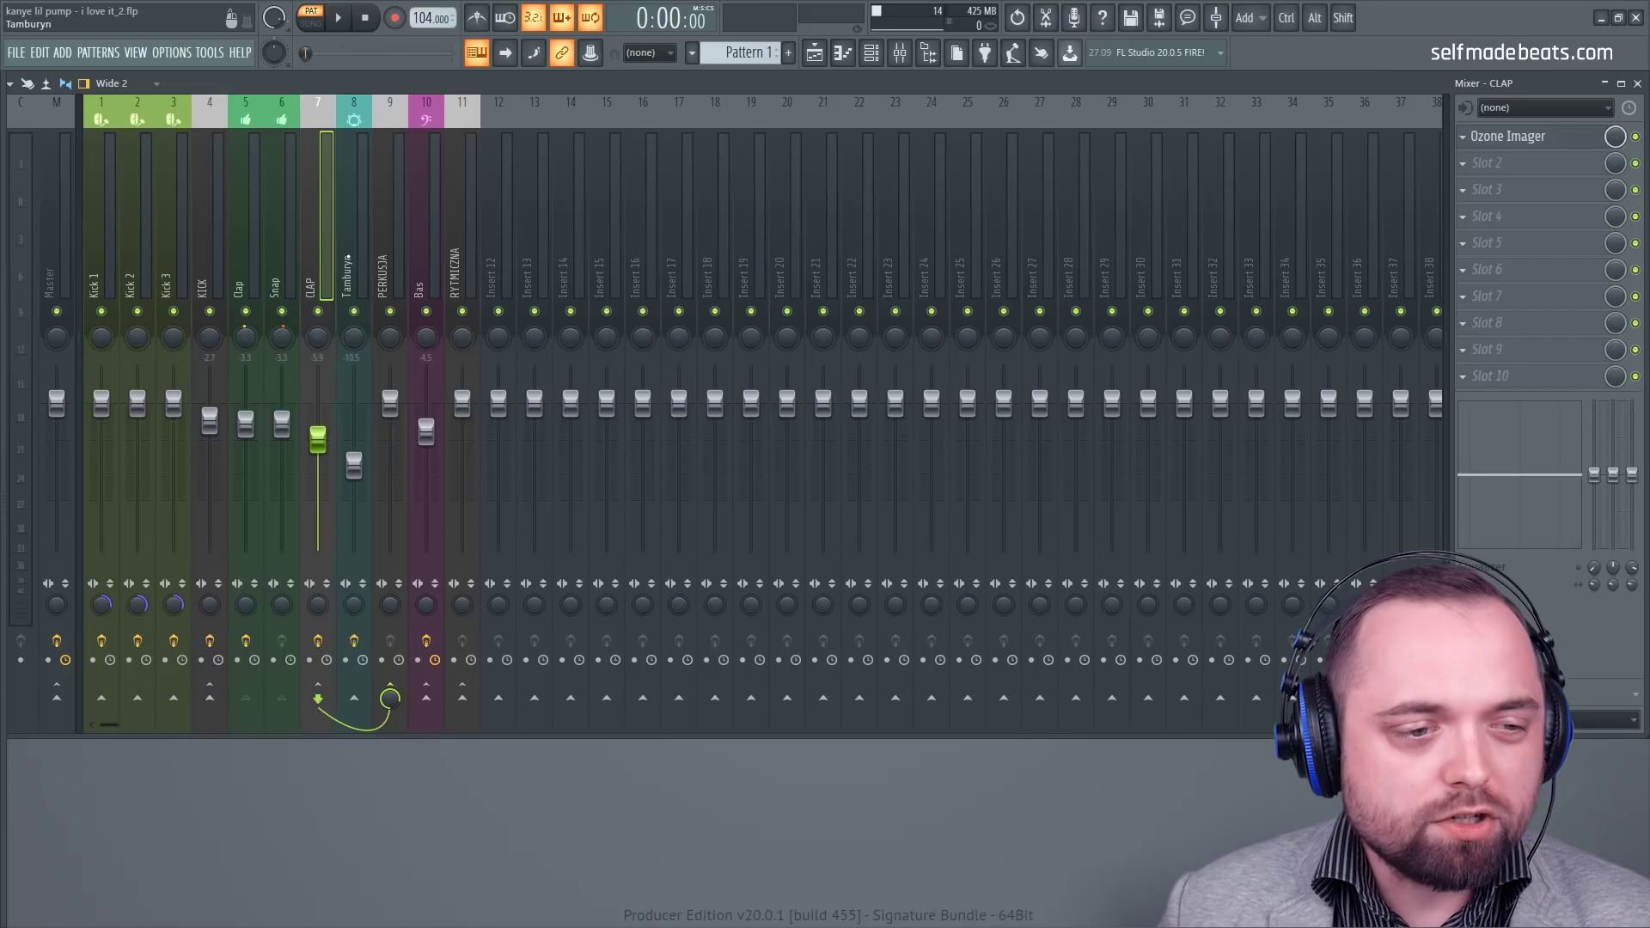
Step: Inspect the Fruity parametric EQ 2 on the Tamburyn track and check the PERKUSJA group's effect slots and routing
{"action": "left_click", "coordinate": [361, 260]}
{"action": "left_click", "coordinate": [1503, 141]}
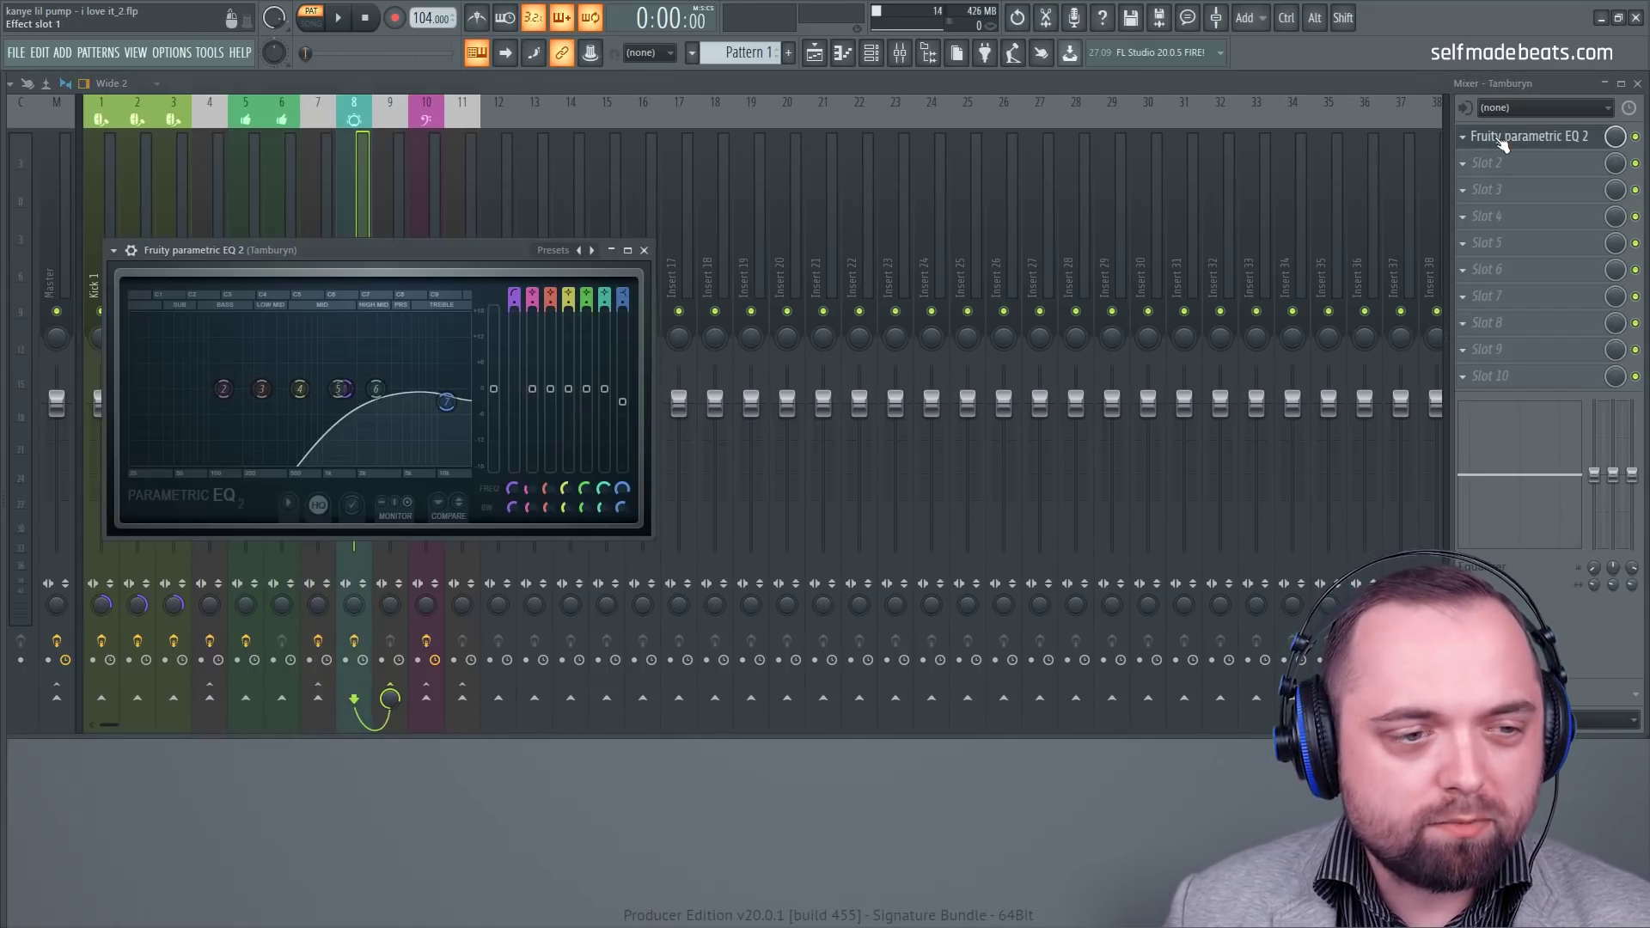
{"action": "left_click", "coordinate": [1503, 142]}
{"action": "left_click", "coordinate": [390, 232]}
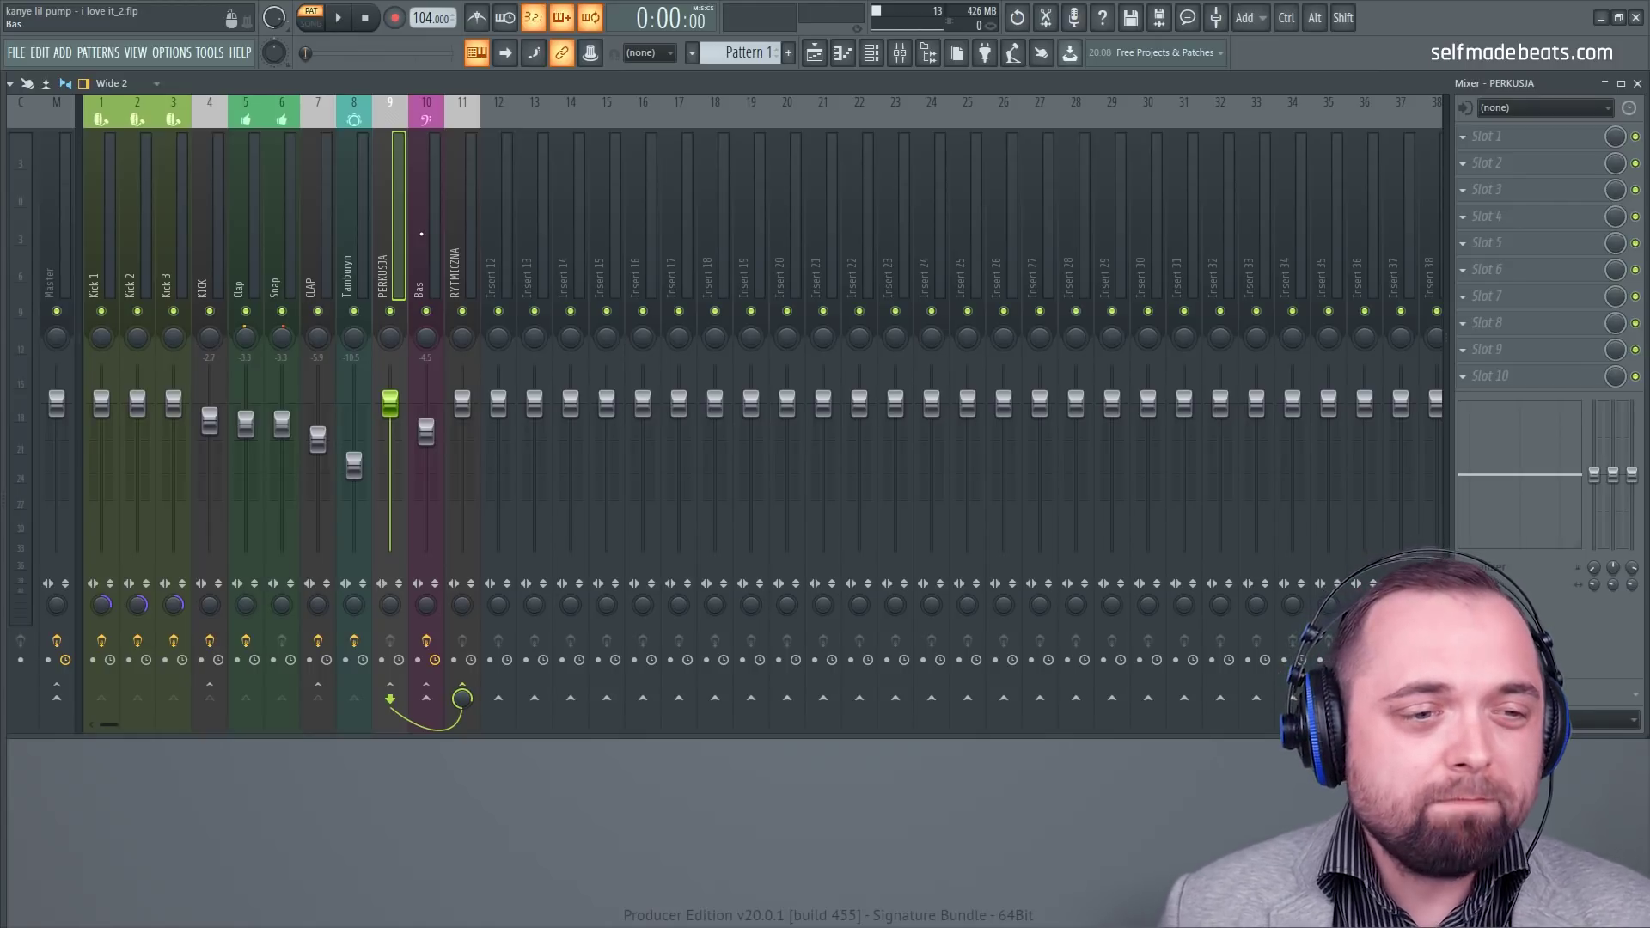
Step: Go to the Bas mixer track and inspect the curve of its first Fruity parametric EQ 2
{"action": "left_click", "coordinate": [424, 198]}
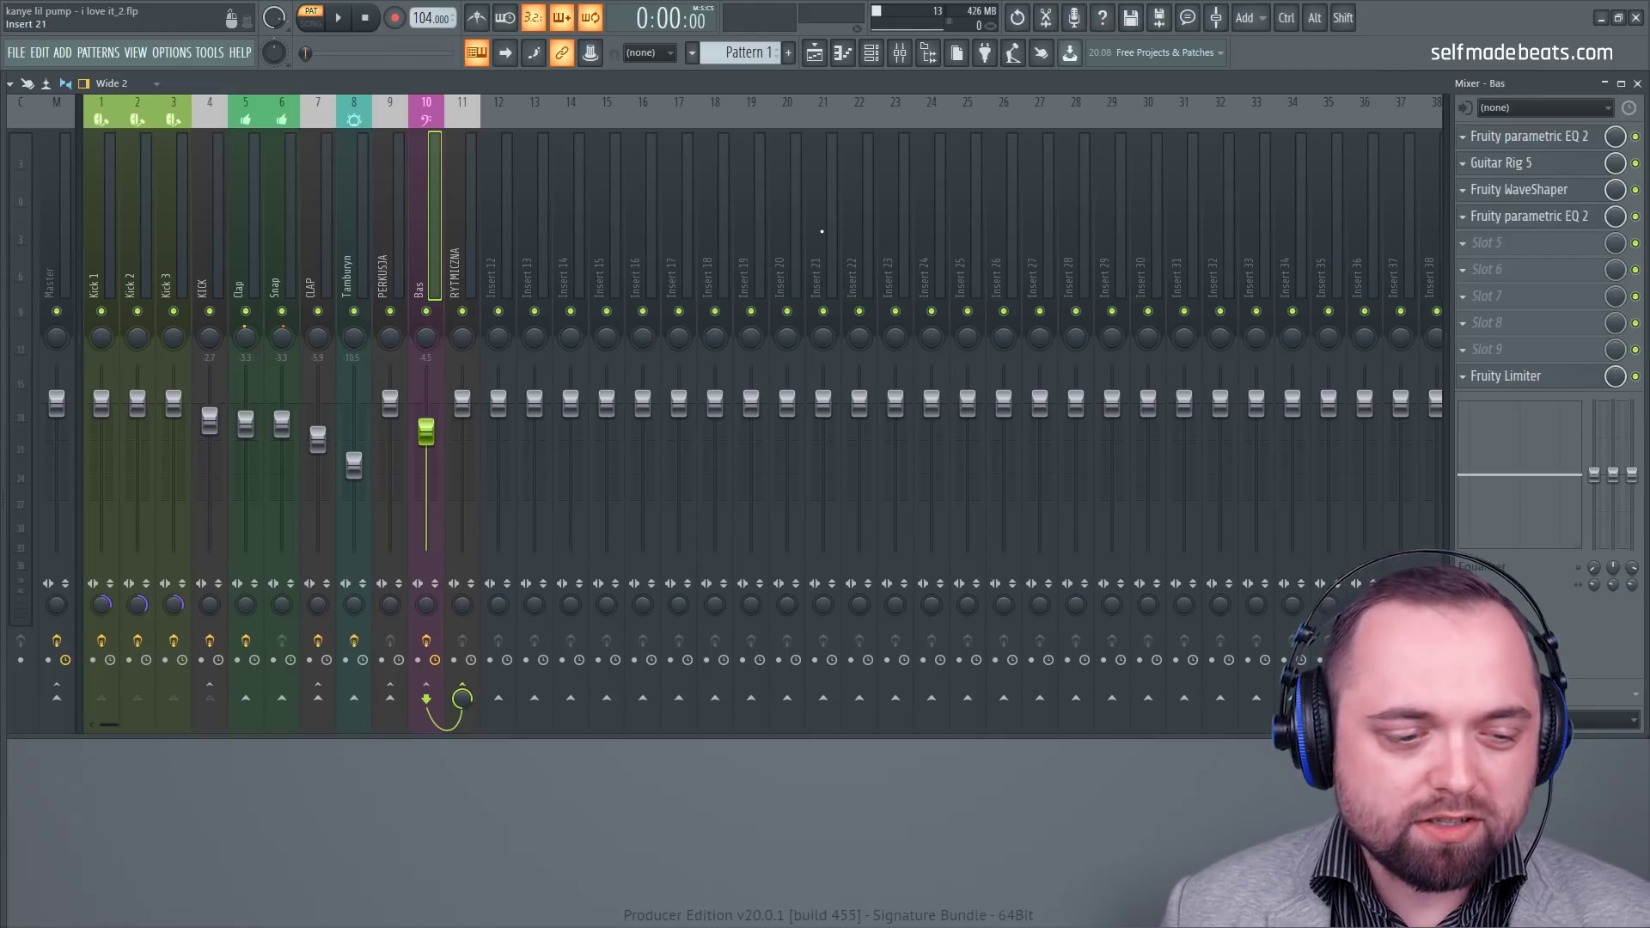
{"action": "left_click", "coordinate": [1517, 139]}
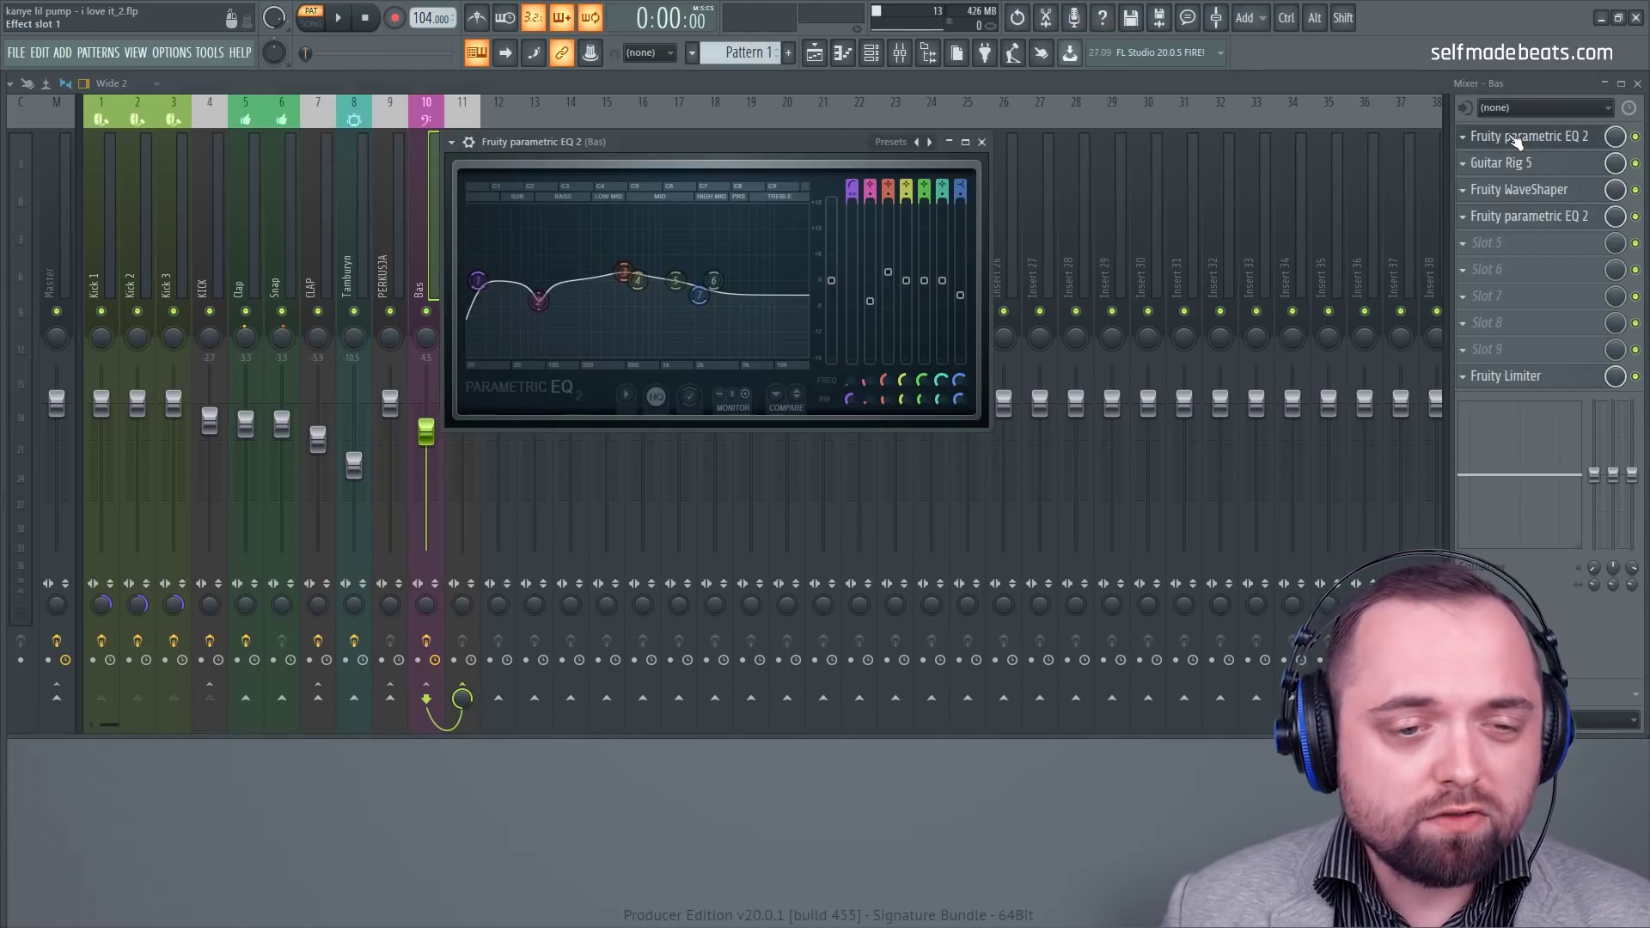
{"action": "left_click", "coordinate": [1517, 140]}
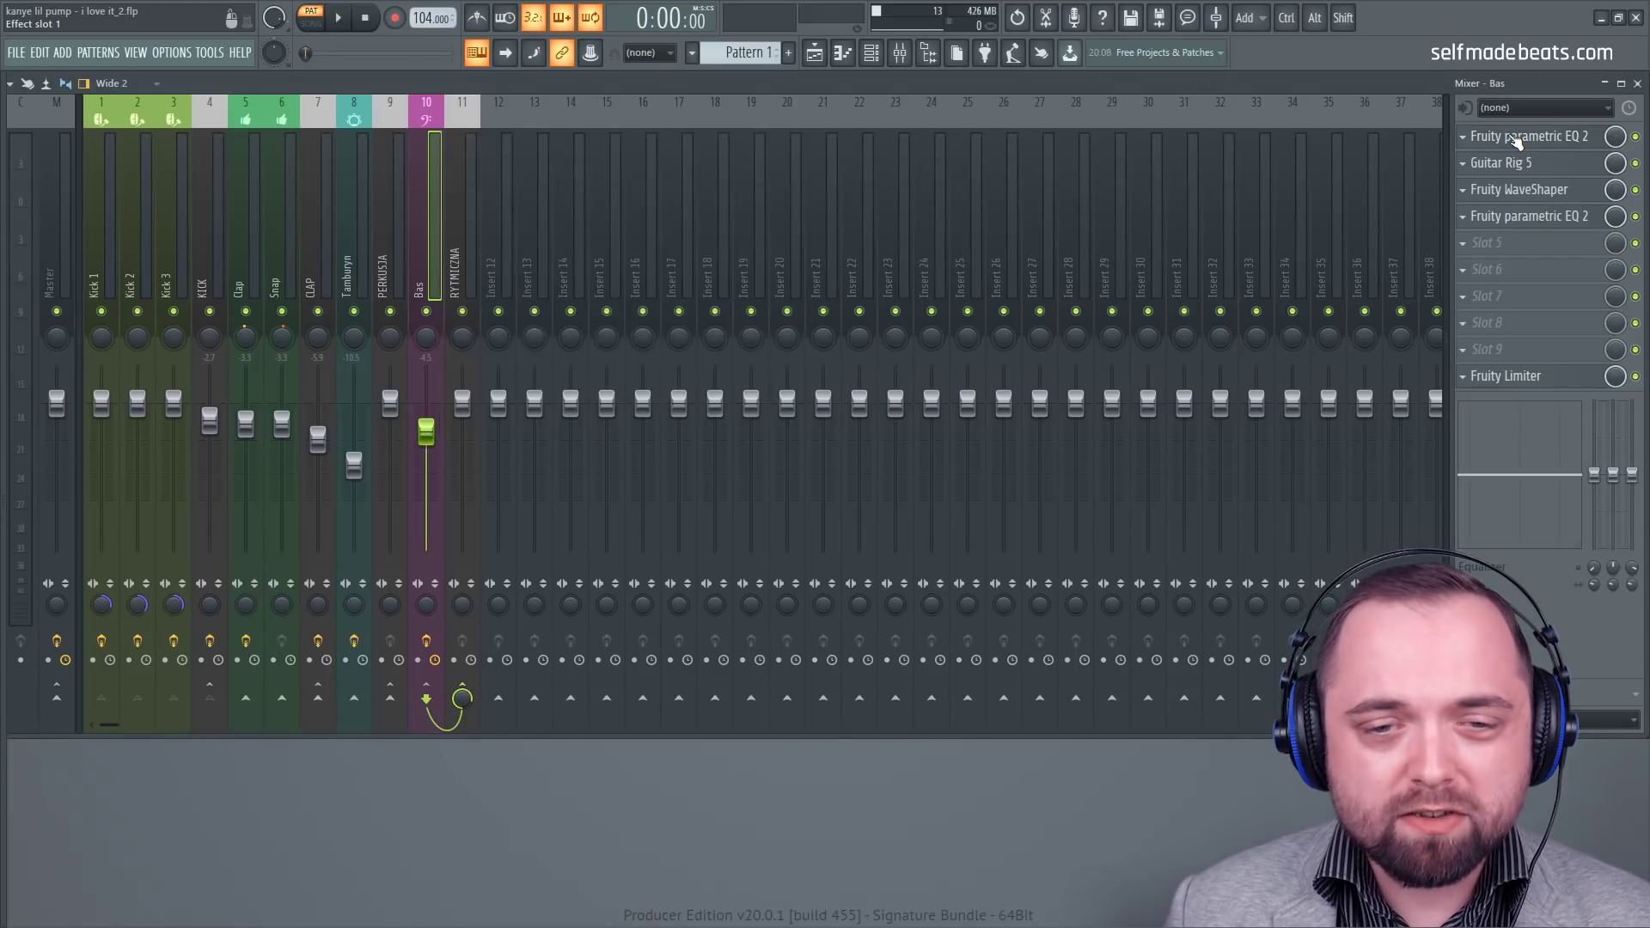
Step: Inspect the Bas track's Guitar Rig 5 amp and cabinet settings, and look through its Bass Amps presets
{"action": "left_click", "coordinate": [1512, 165]}
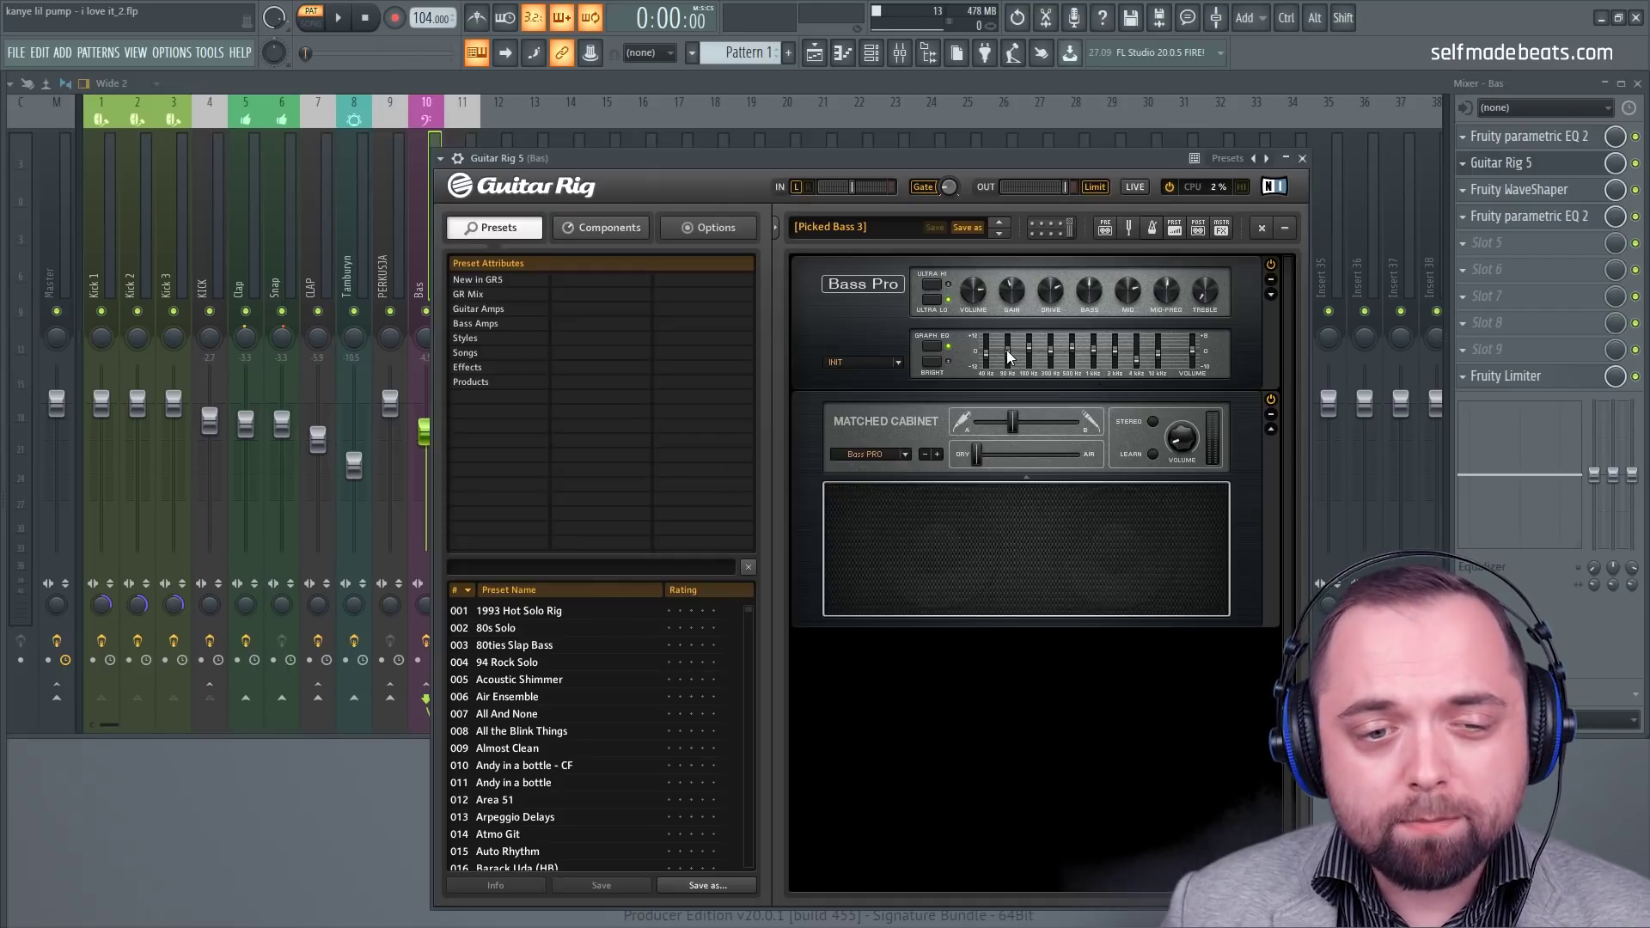
{"action": "scroll", "coordinate": [616, 746], "scroll_direction": "down", "scroll_amount": 4}
{"action": "left_click", "coordinate": [481, 323]}
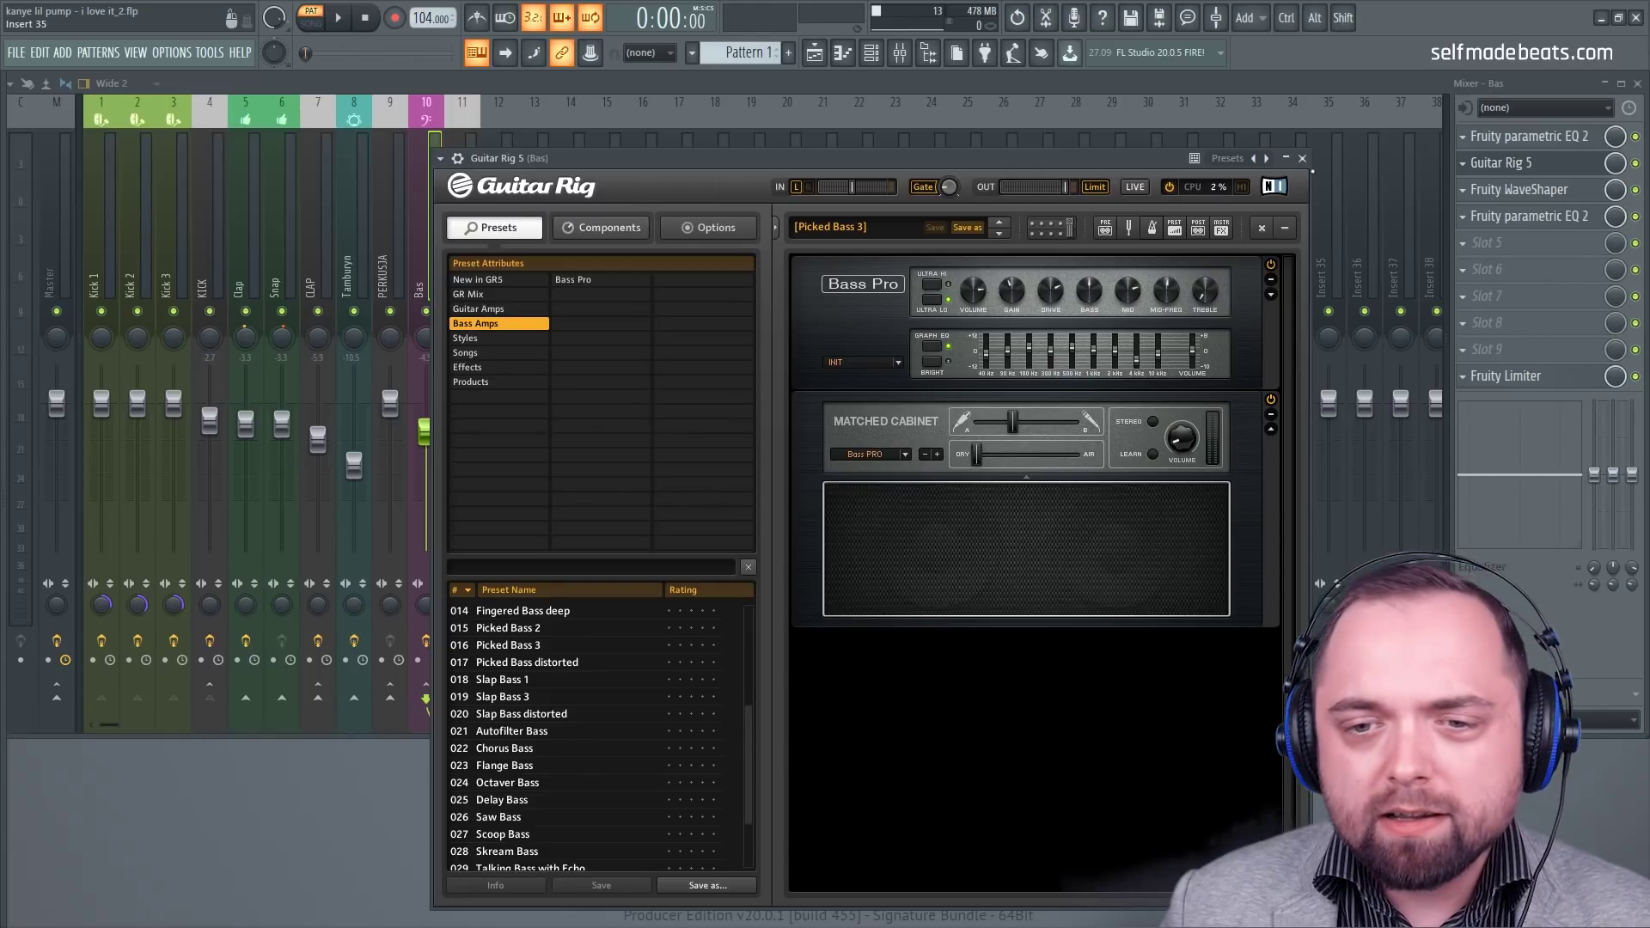
{"action": "left_click", "coordinate": [1302, 158]}
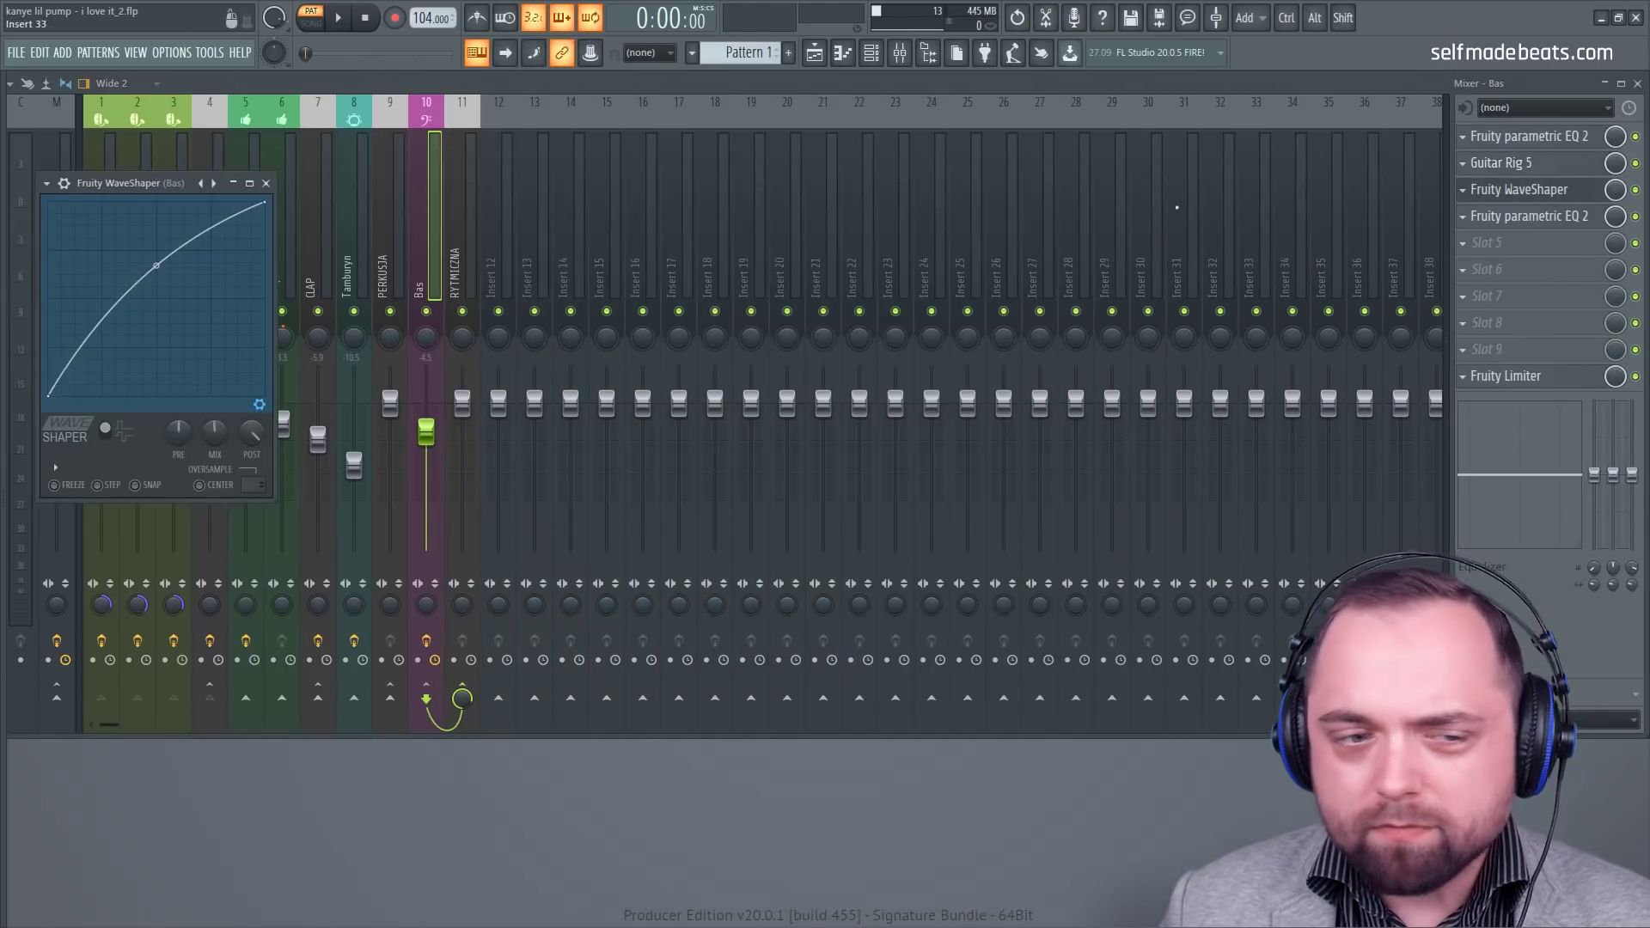
Step: Inspect the Fruity WaveShaper curve and the second Fruity parametric EQ 2 on the Bas track
{"action": "left_click", "coordinate": [1548, 190]}
{"action": "left_click_drag", "start_coordinate": [120, 183], "coordinate": [636, 161]}
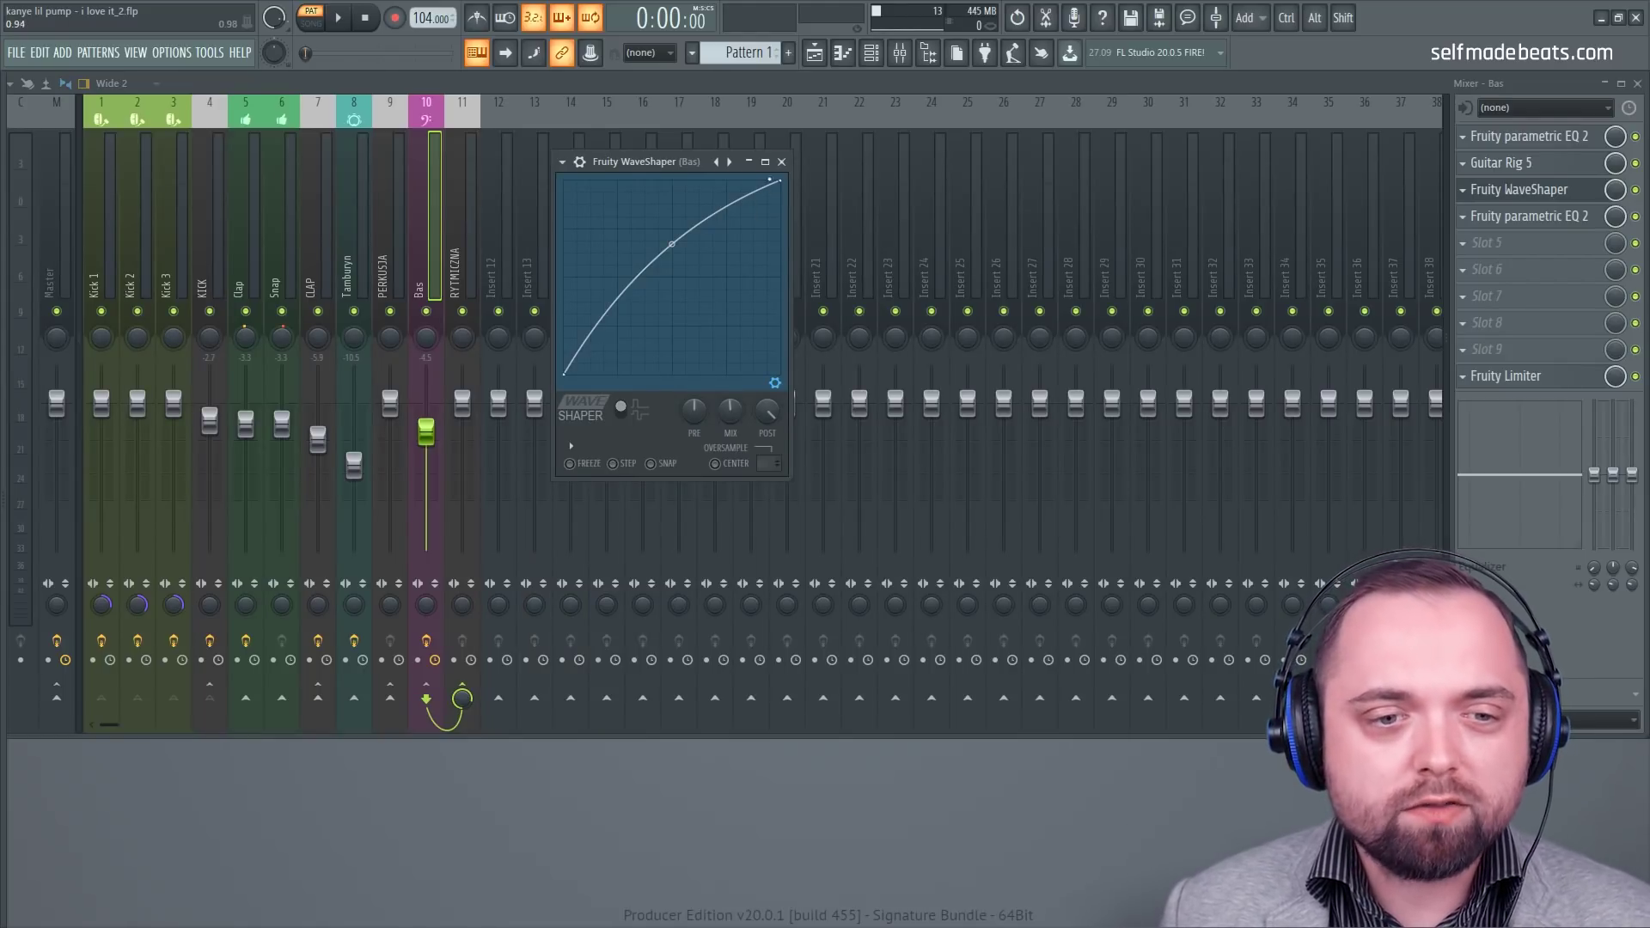
{"action": "left_click", "coordinate": [781, 162]}
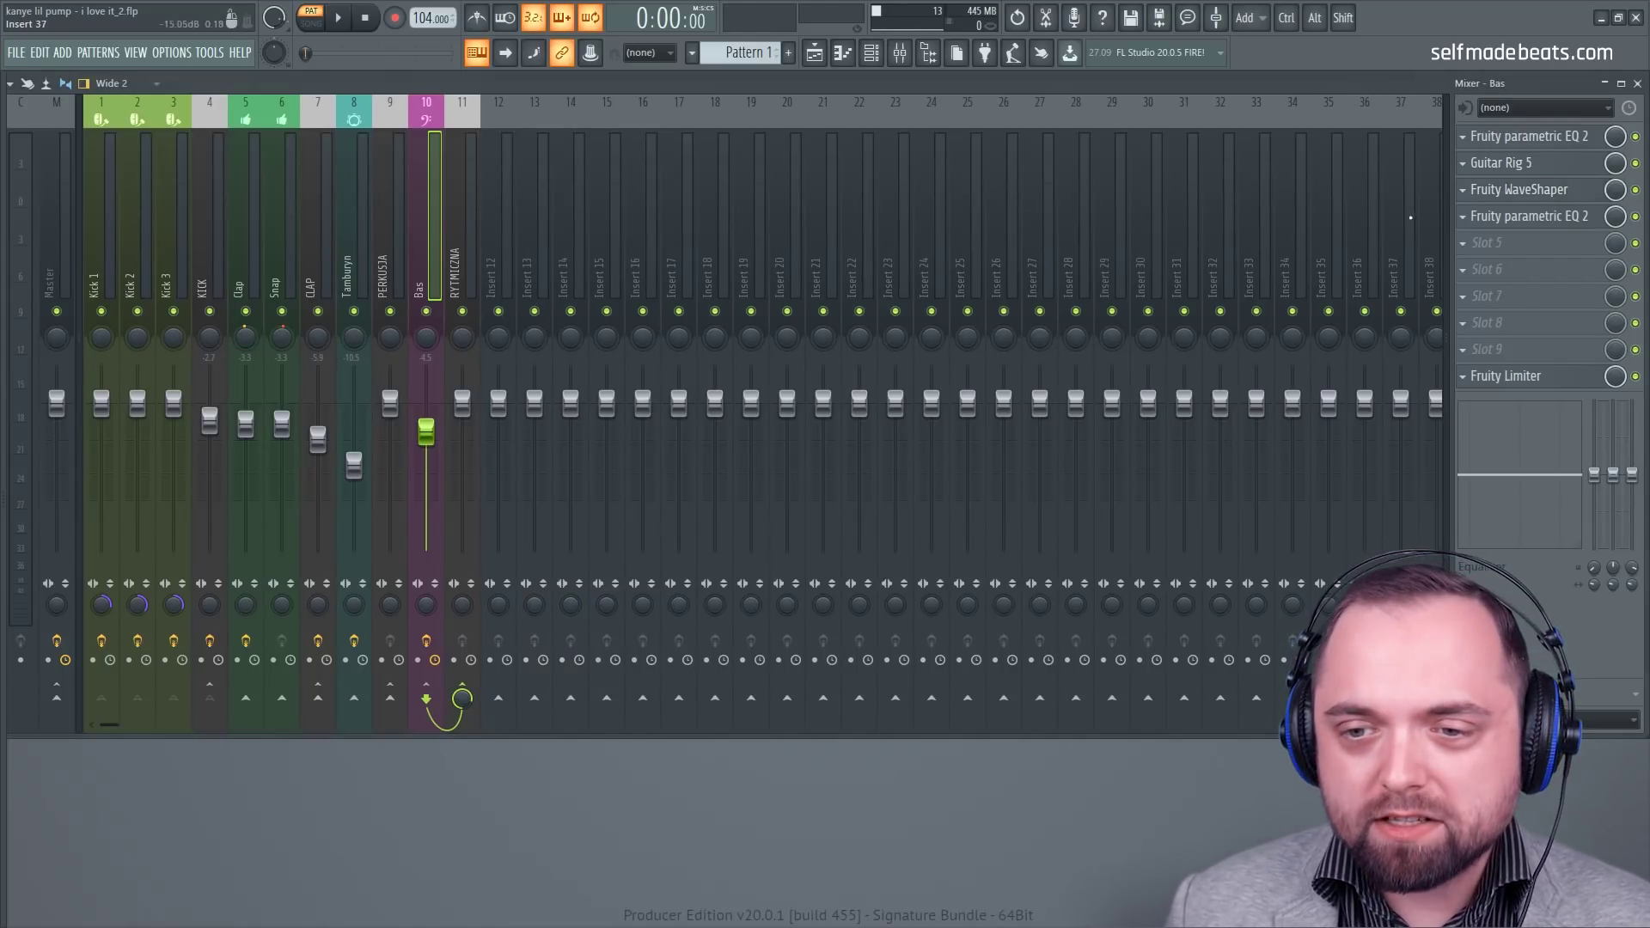
{"action": "left_click", "coordinate": [1515, 219]}
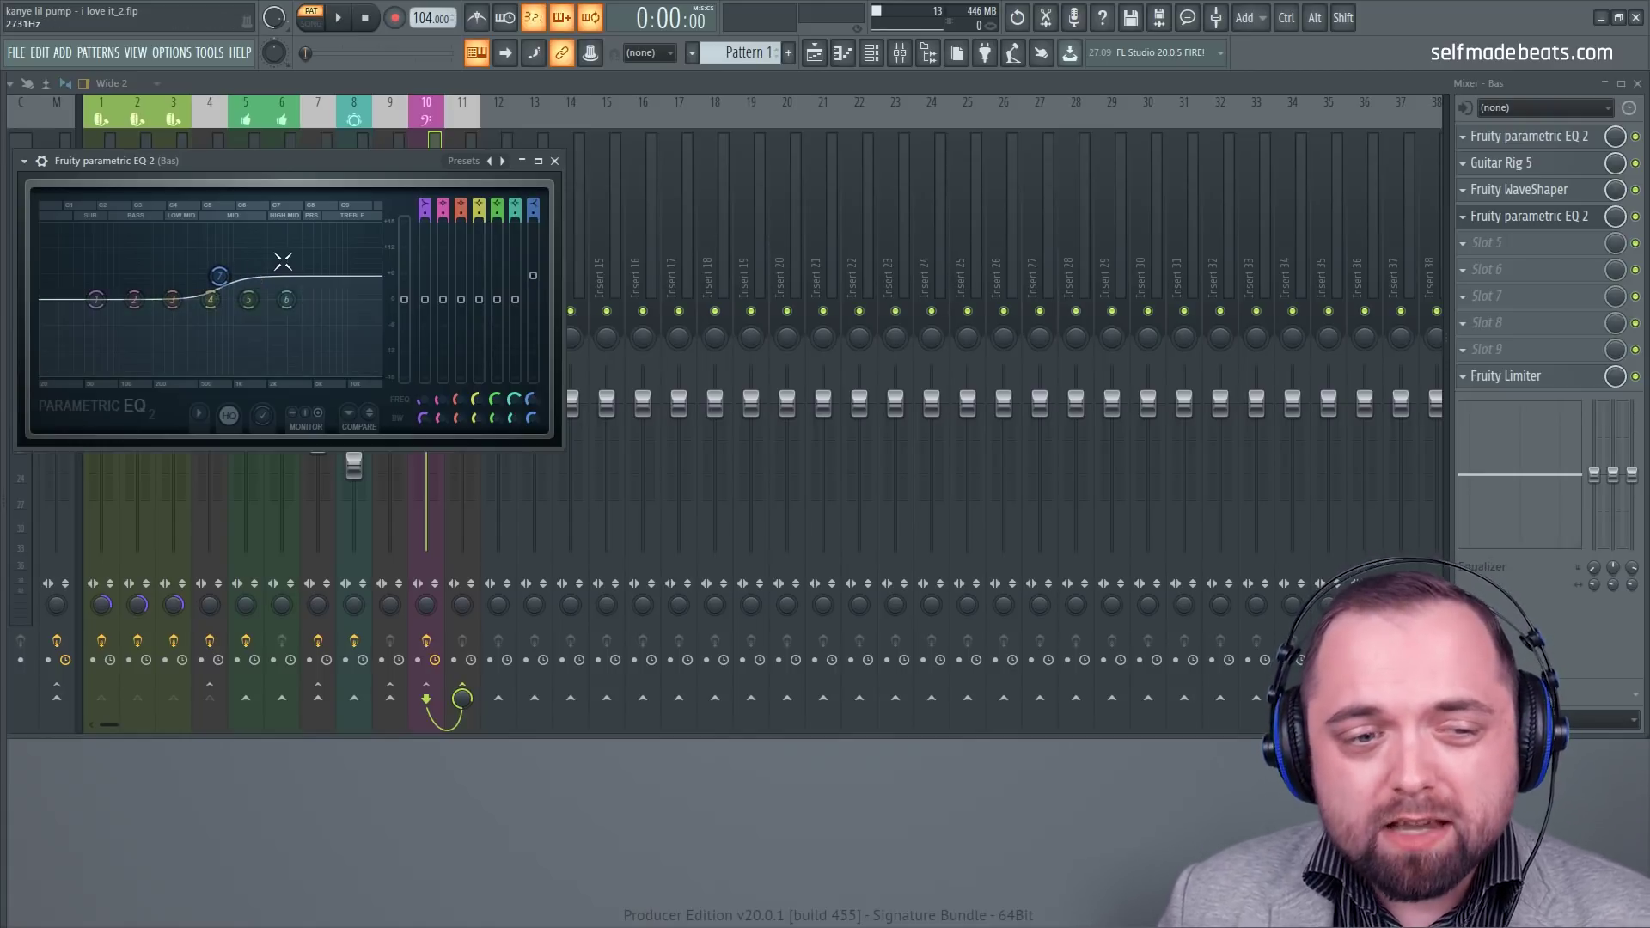
{"action": "left_click", "coordinate": [555, 162]}
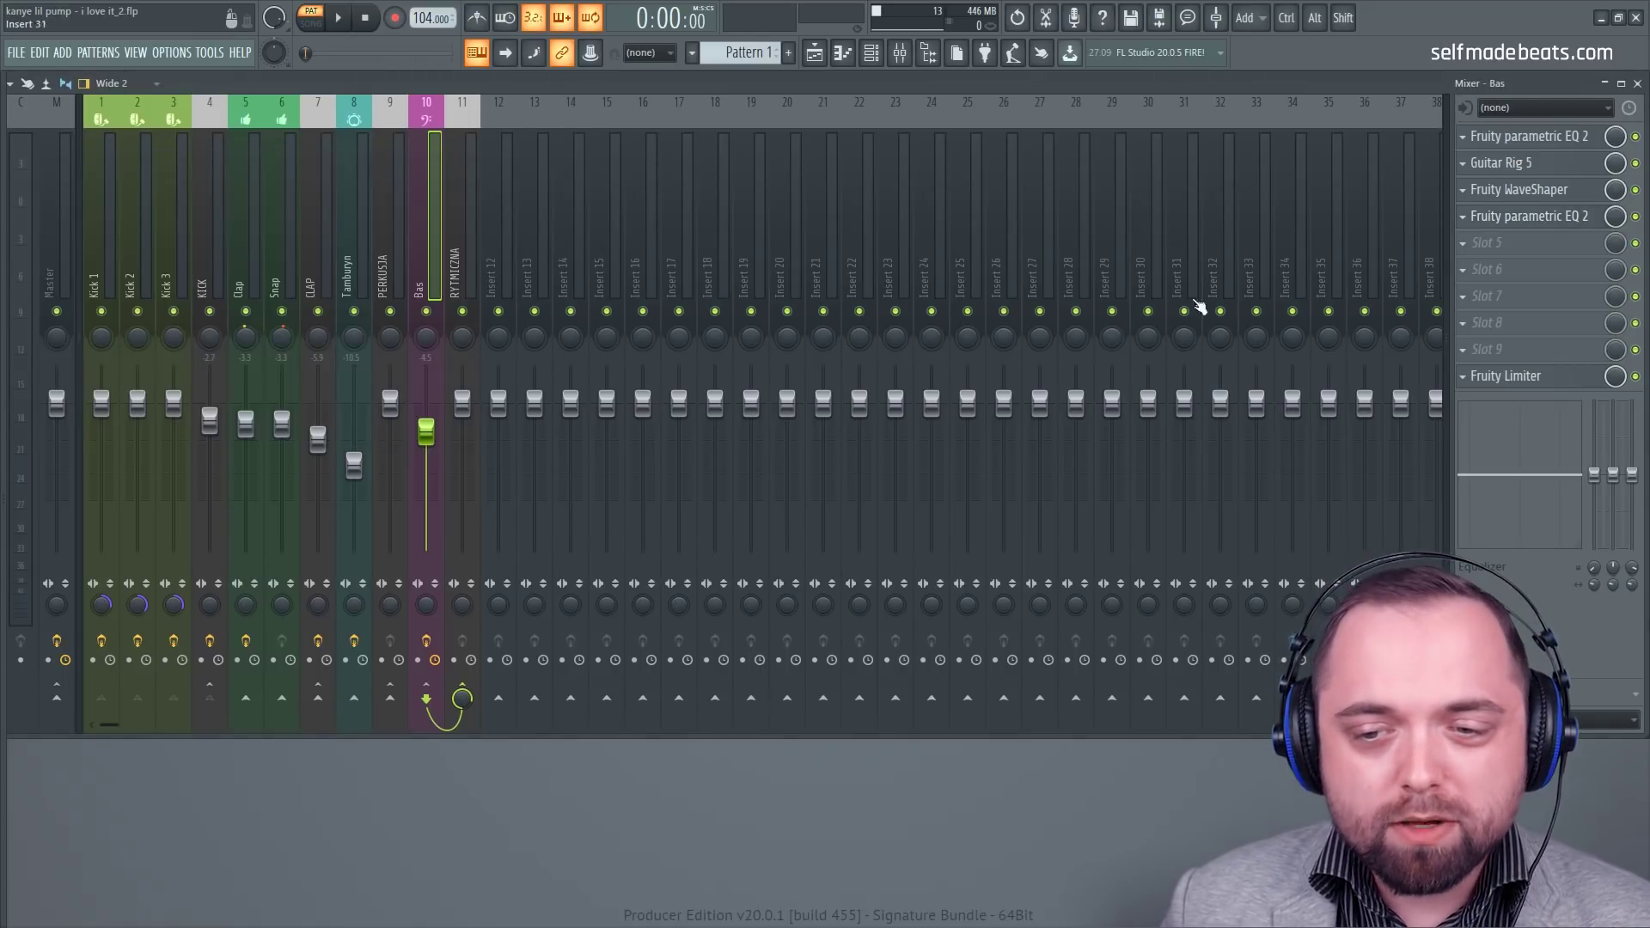
Step: Examine the Bas track's Fruity Limiter compression while playing the pattern, and stop playback
{"action": "left_click", "coordinate": [1525, 378]}
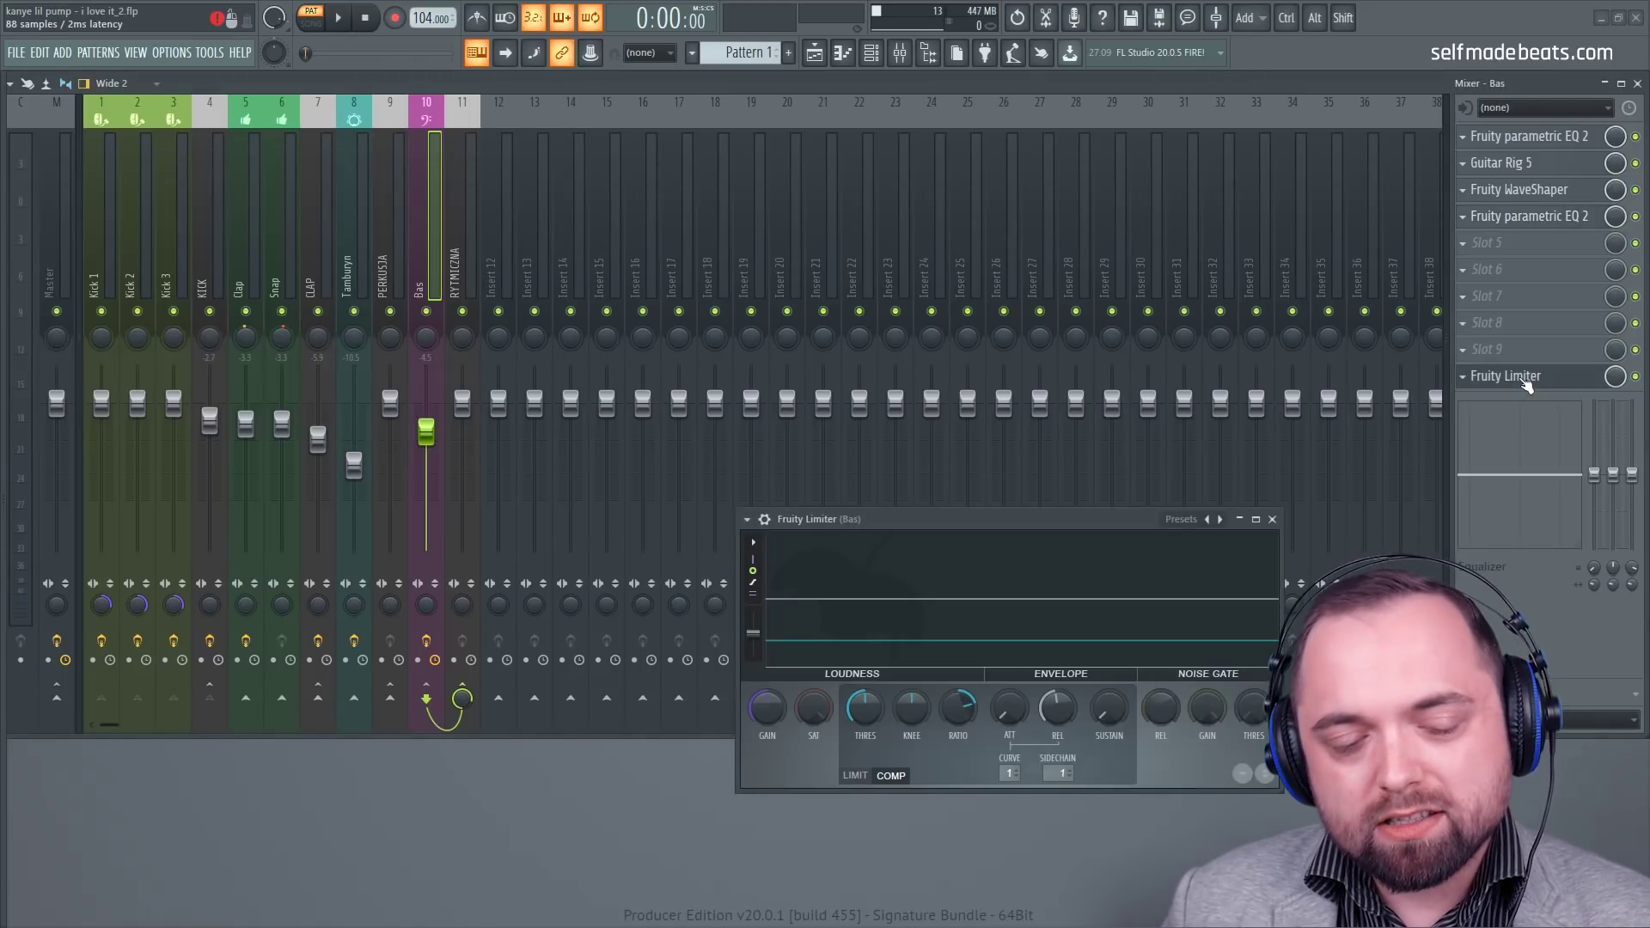
{"action": "left_click_drag", "start_coordinate": [1023, 520], "coordinate": [960, 322]}
{"action": "key", "text": "space"}
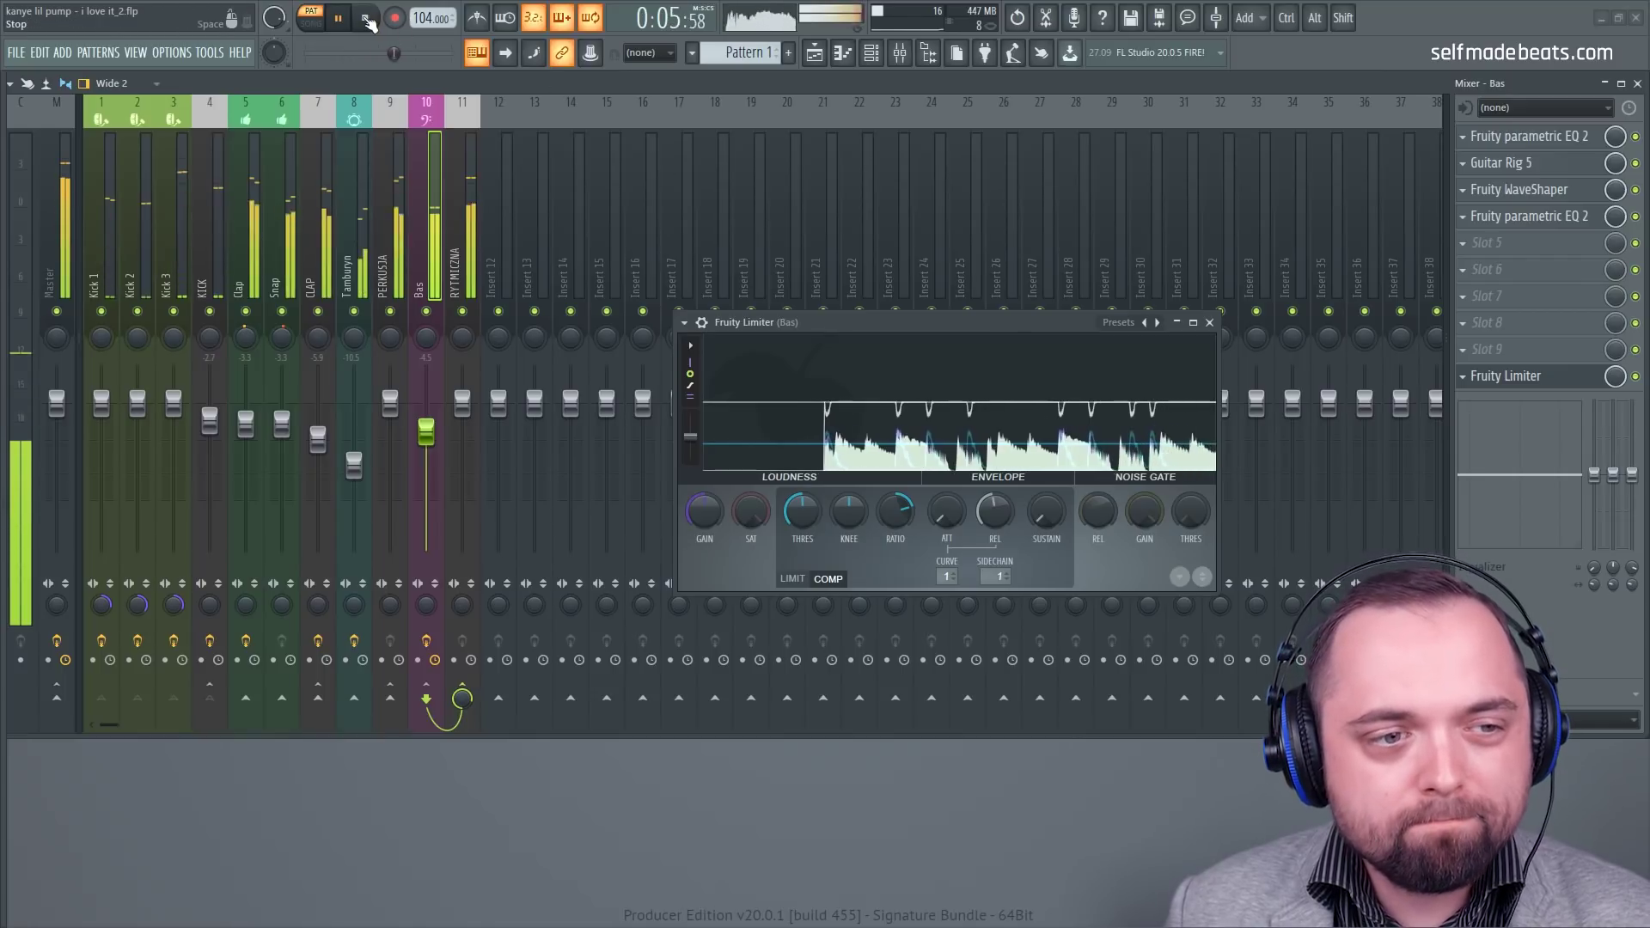
{"action": "left_click", "coordinate": [368, 19]}
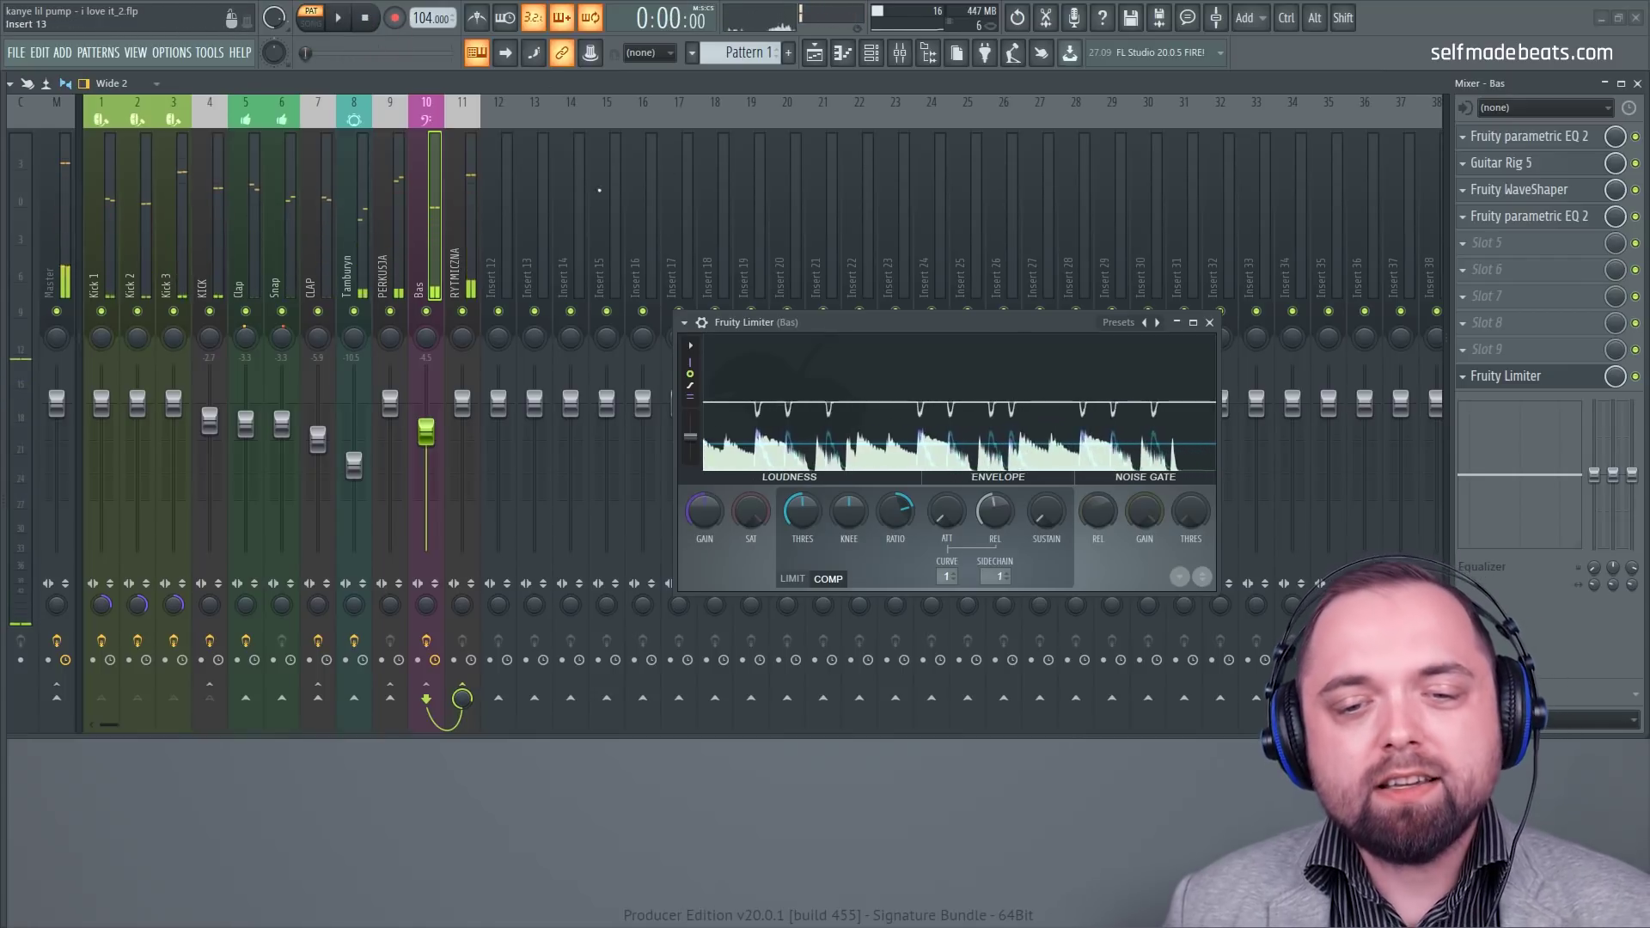
{"action": "left_click", "coordinate": [1209, 323]}
Step: Examine how the Kick 2, KICK, Clap, Tamburyn and Bas tracks and the RYTMICZNA group are routed in the mixer
{"action": "left_click", "coordinate": [468, 229]}
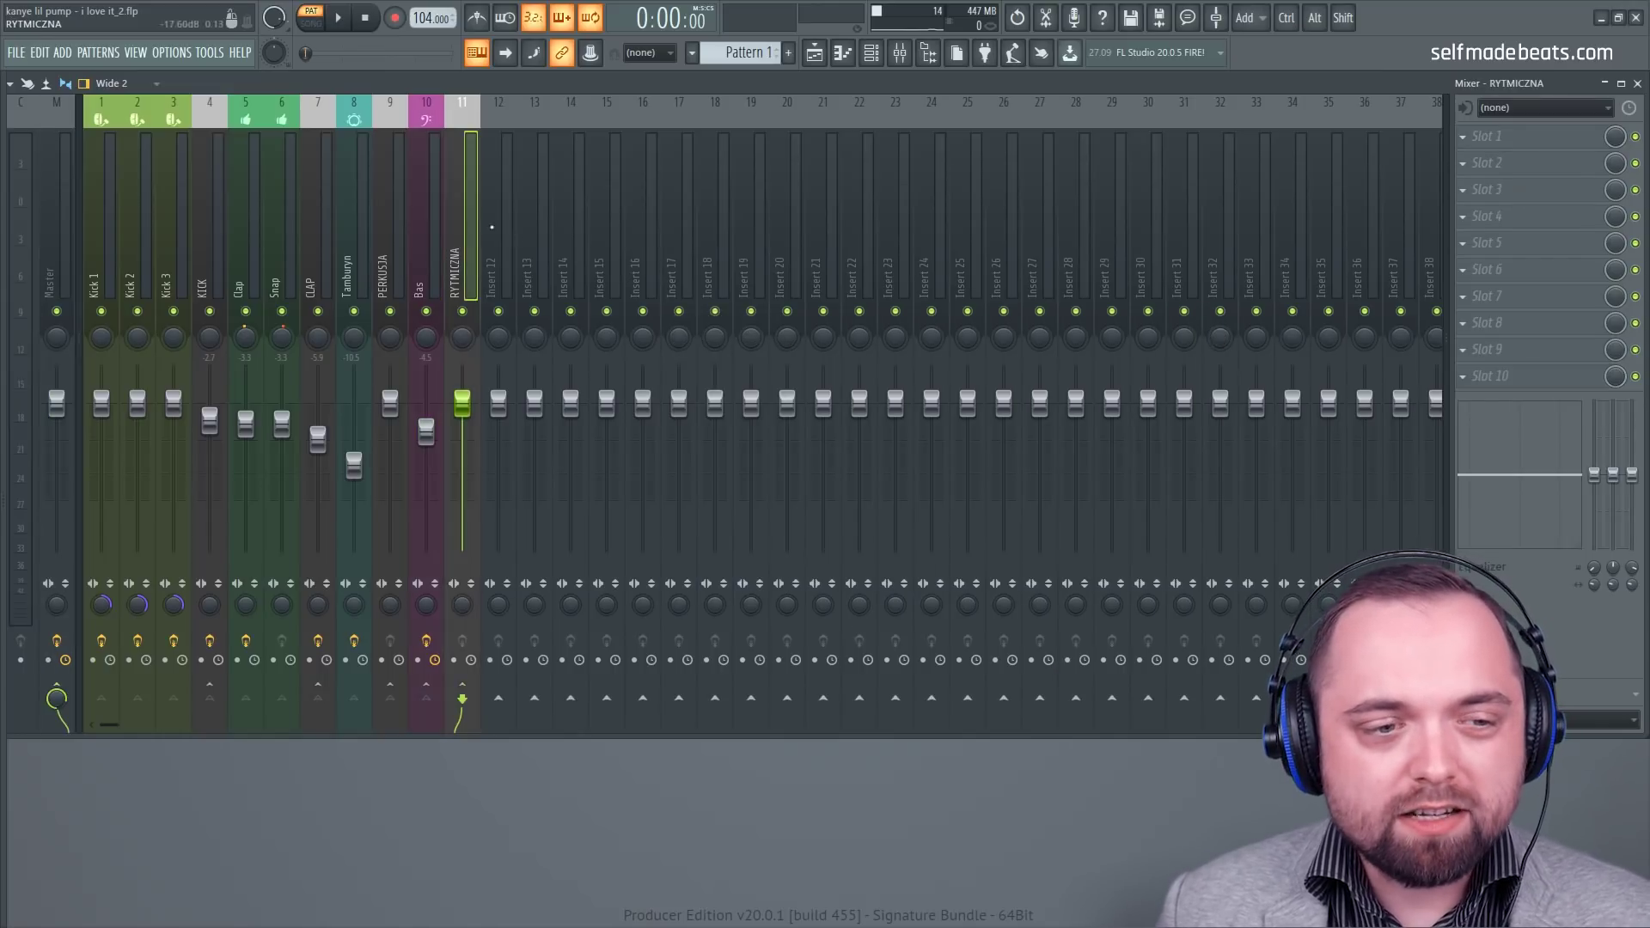
{"action": "left_click", "coordinate": [426, 223]}
{"action": "left_click", "coordinate": [452, 222]}
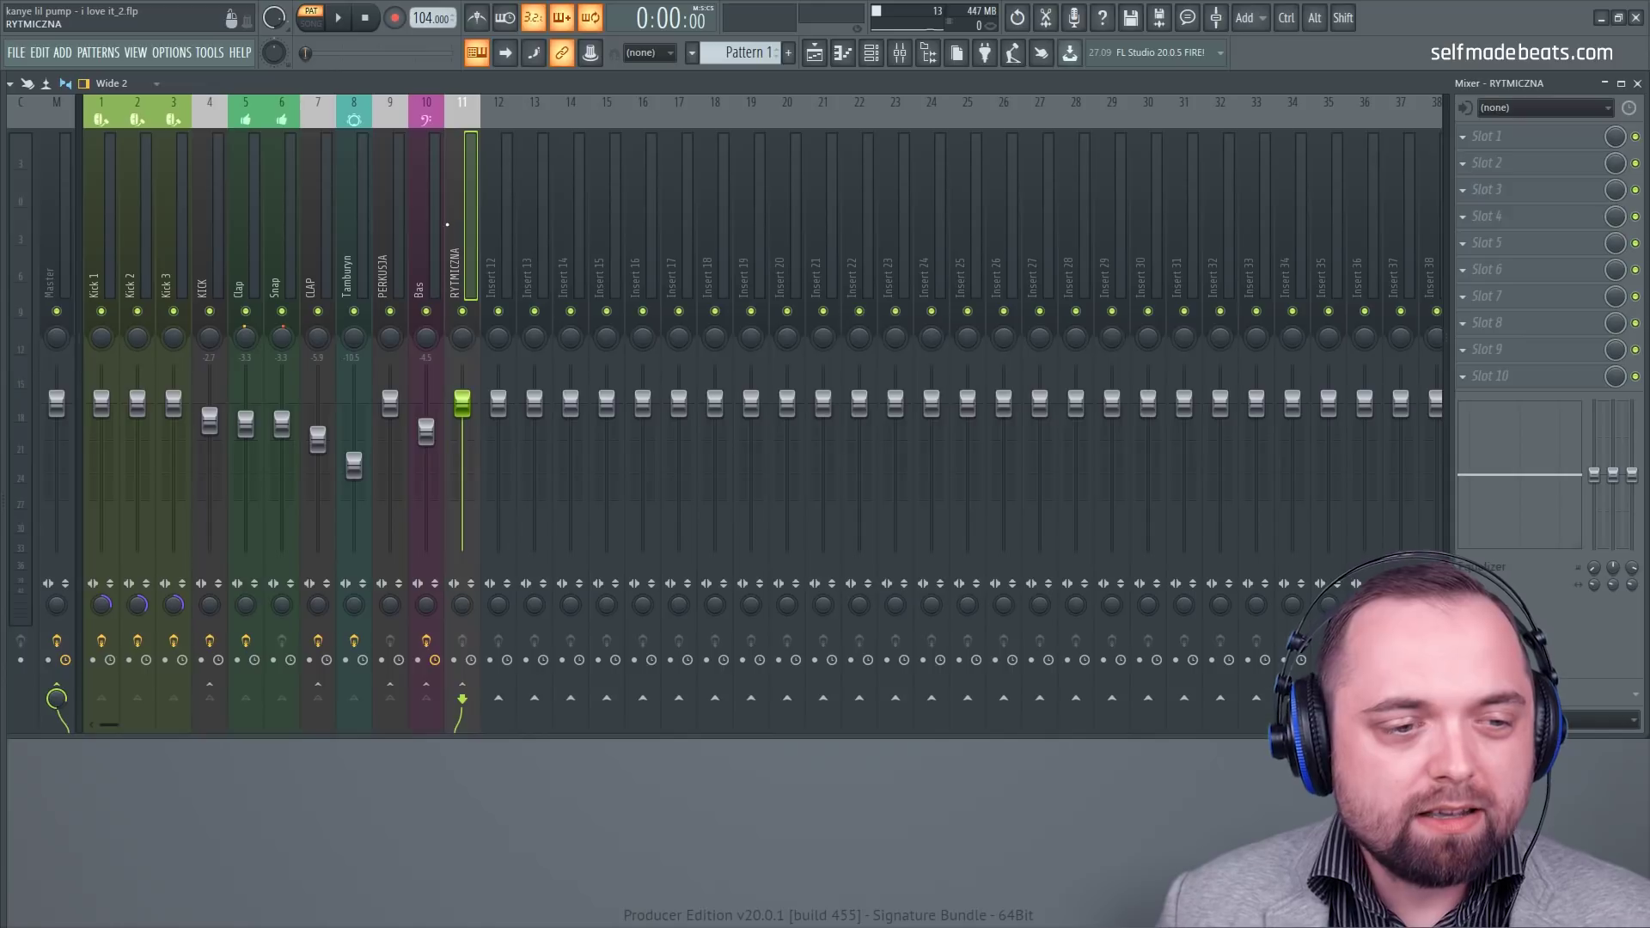
{"action": "left_click", "coordinate": [354, 219]}
{"action": "left_click", "coordinate": [463, 222]}
{"action": "left_click", "coordinate": [195, 207]}
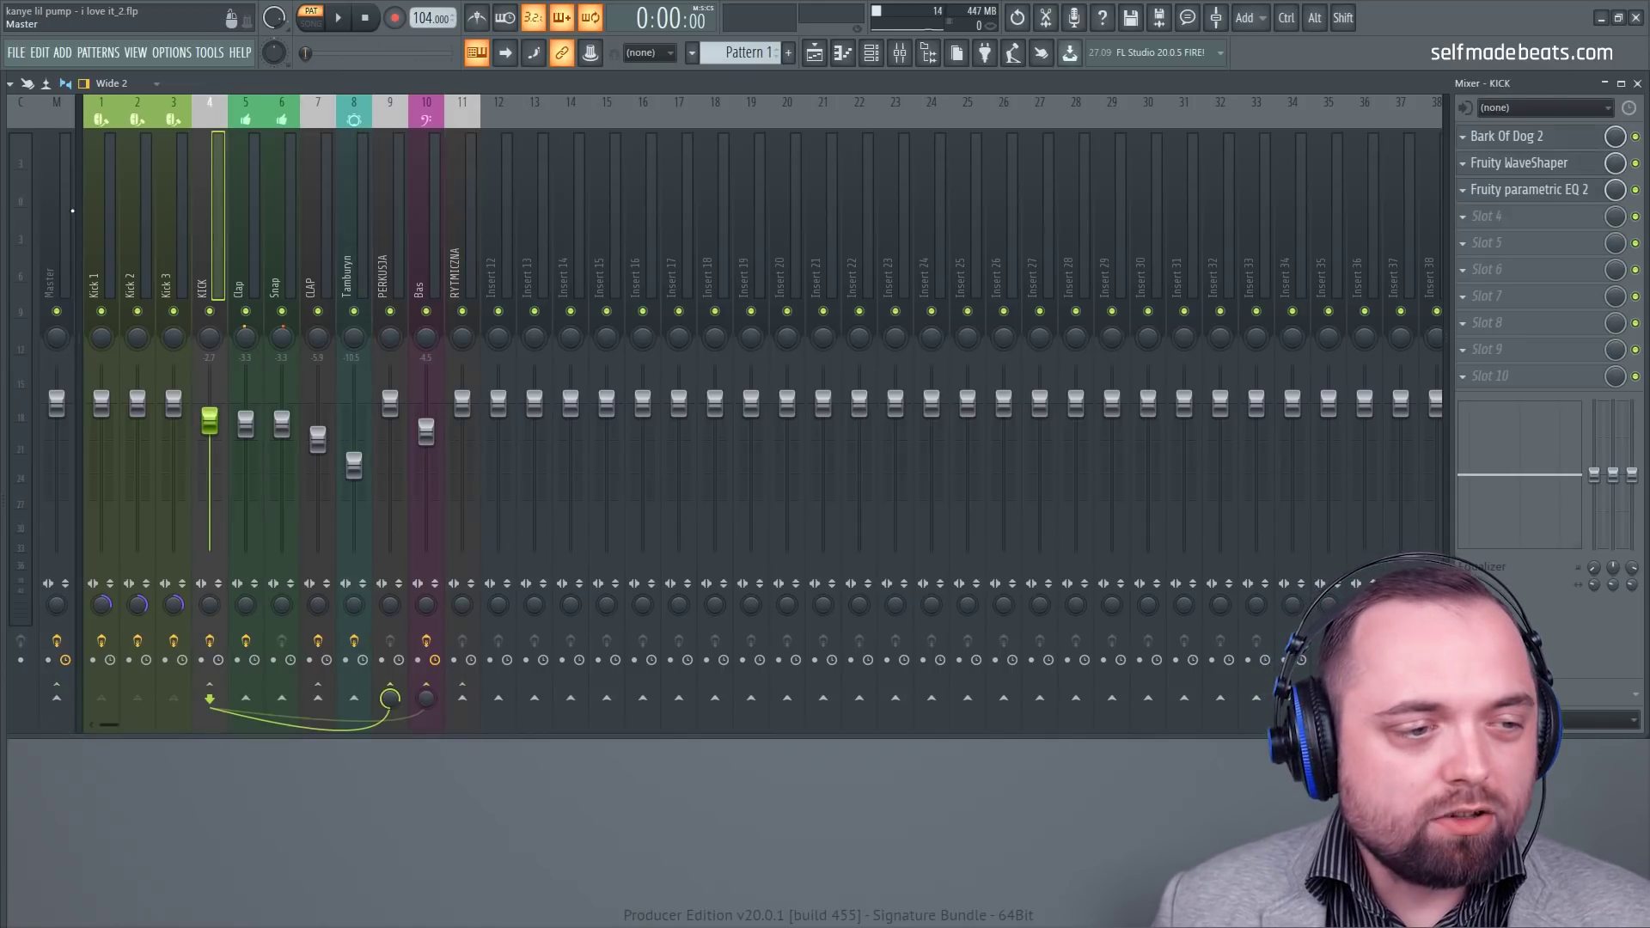
{"action": "left_click", "coordinate": [426, 210]}
{"action": "left_click", "coordinate": [246, 210]}
{"action": "left_click", "coordinate": [210, 210]}
{"action": "left_click", "coordinate": [137, 210]}
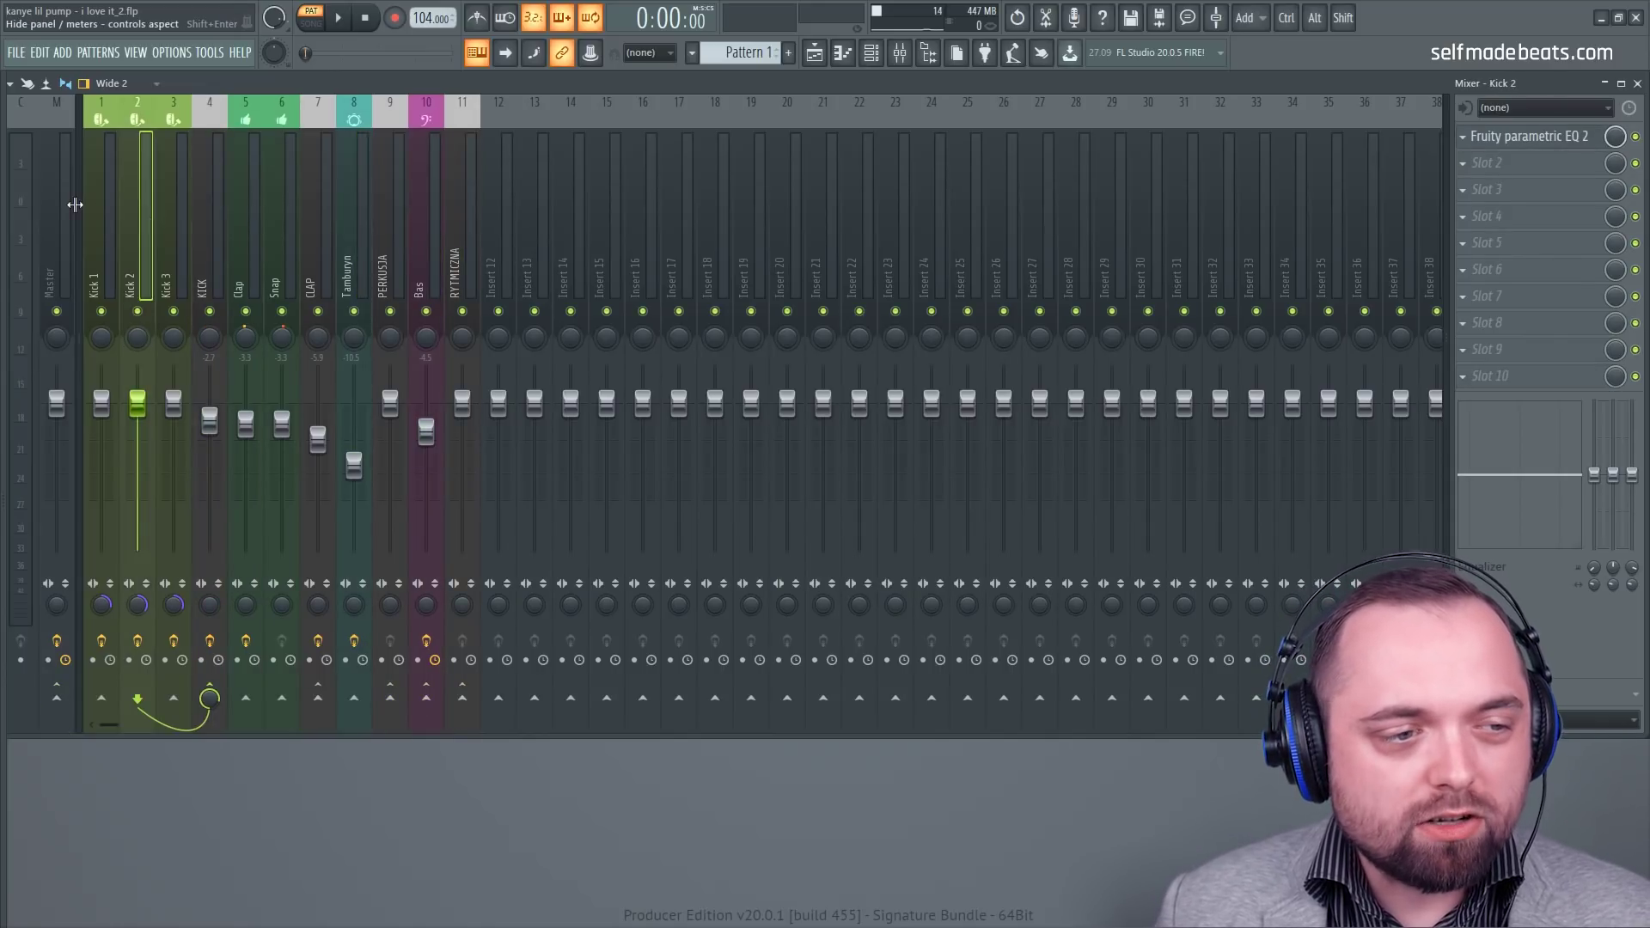
Step: Inspect the soothe and Ozone 8 Elements effects on the Master track
{"action": "left_click", "coordinate": [66, 202]}
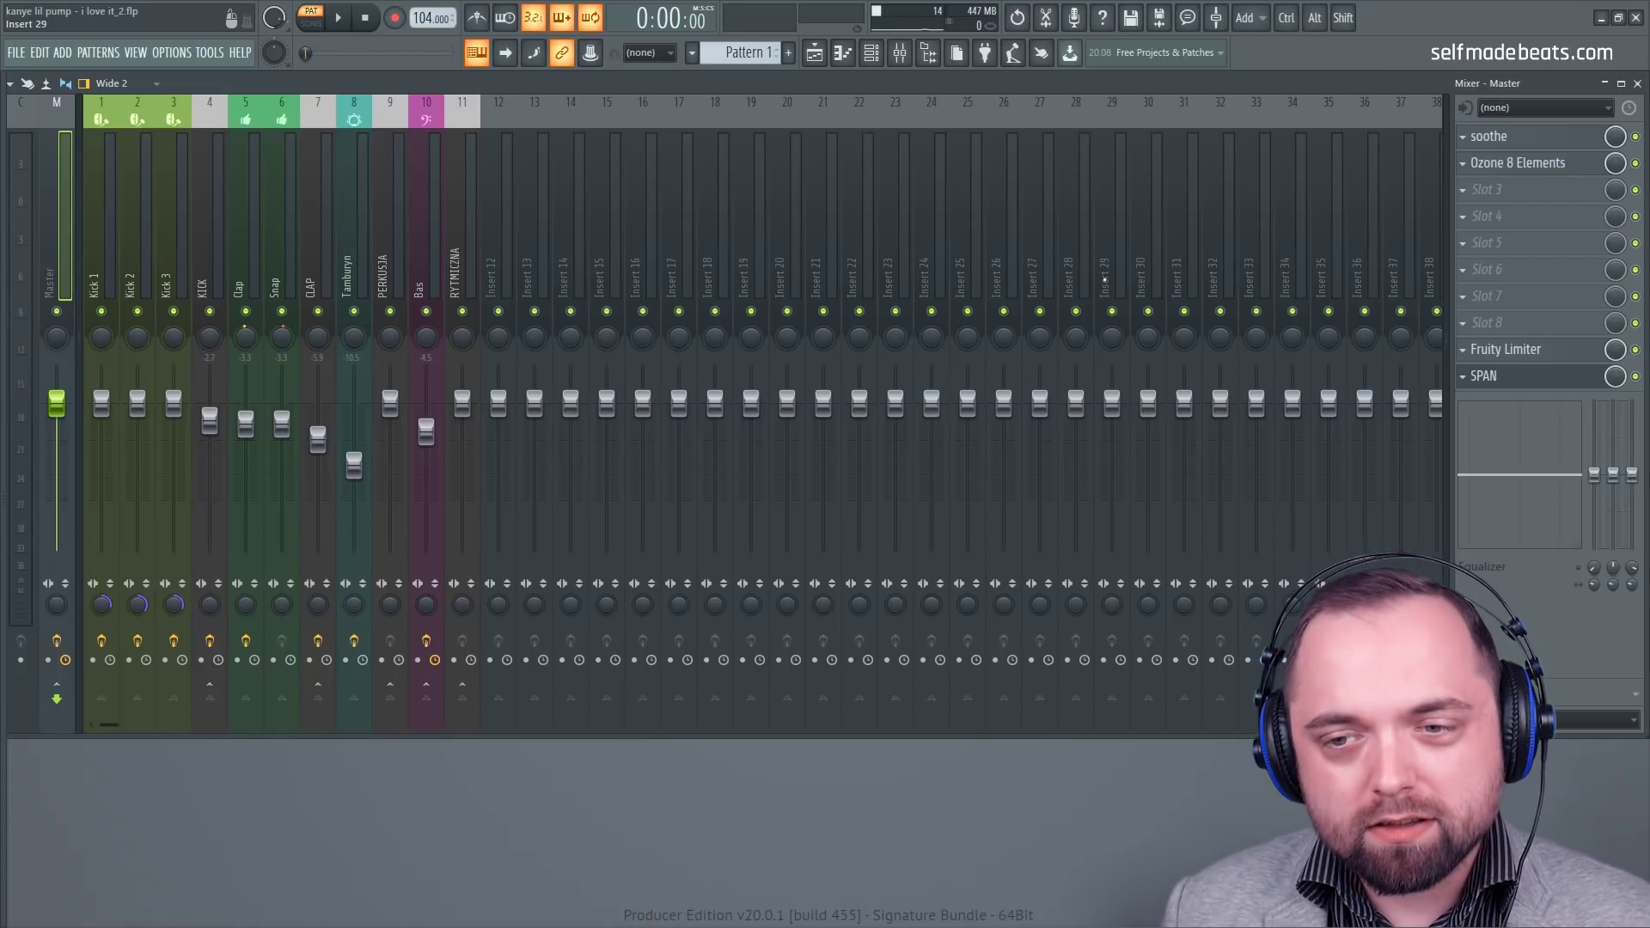
{"action": "left_click", "coordinate": [1490, 135]}
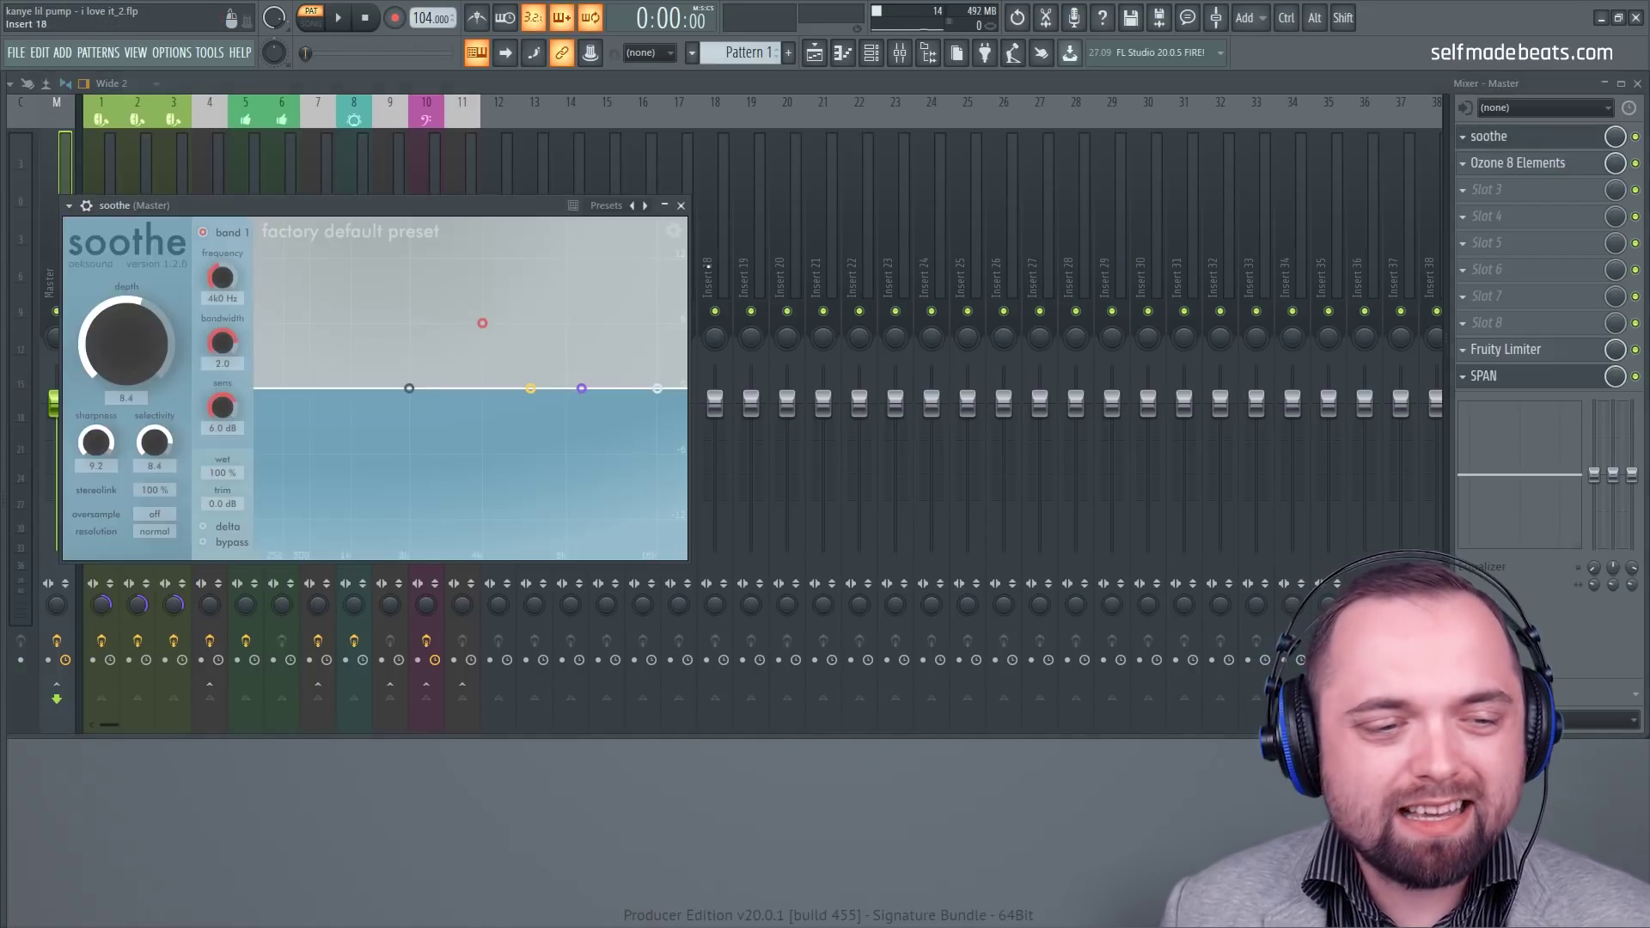
{"action": "left_click", "coordinate": [681, 205]}
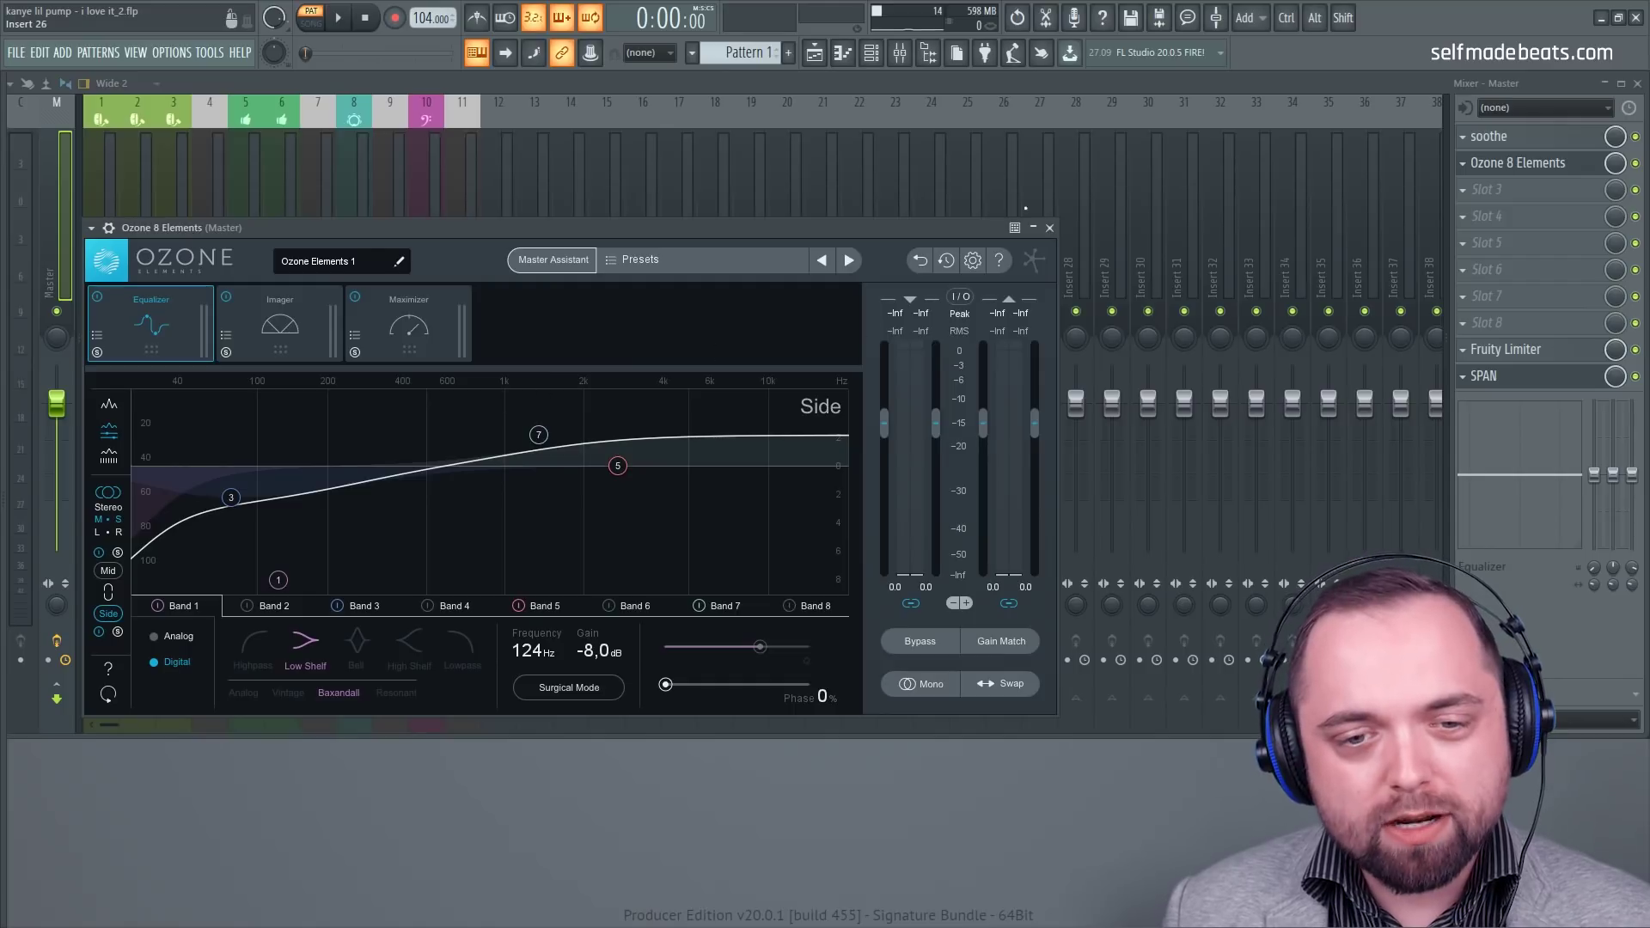
{"action": "left_click", "coordinate": [1050, 227]}
Step: Check the effect slots and routing of the RYTMICZNA group, the Clap track and the PERKUSJA group
{"action": "left_click", "coordinate": [453, 253]}
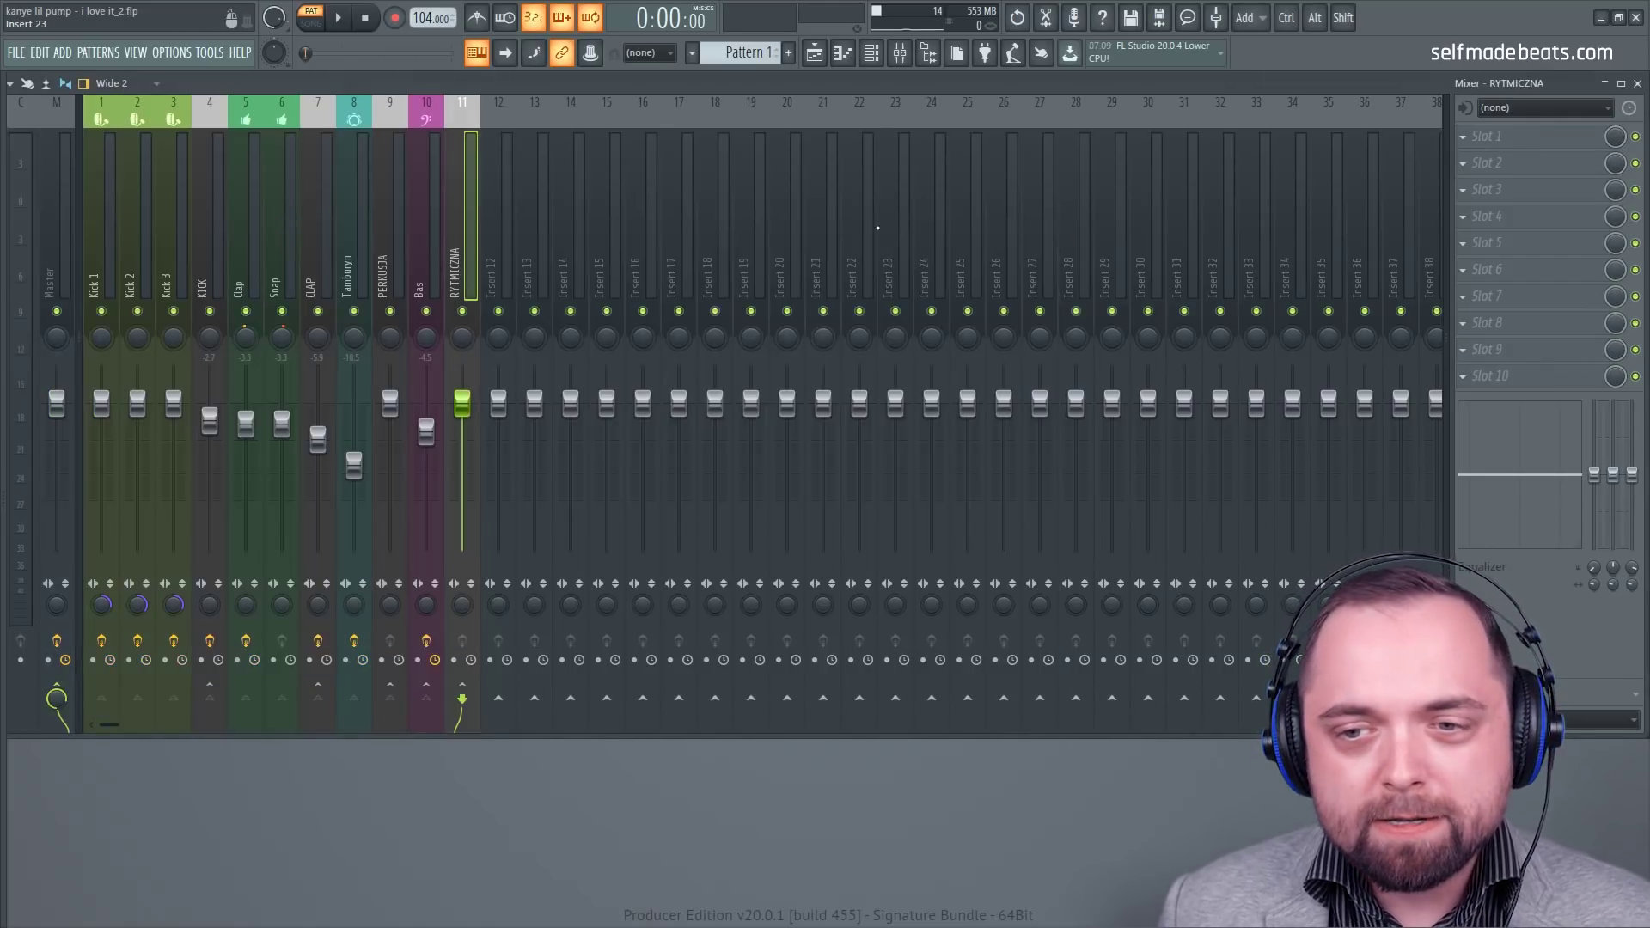
{"action": "left_click", "coordinate": [245, 215]}
{"action": "left_click", "coordinate": [390, 212]}
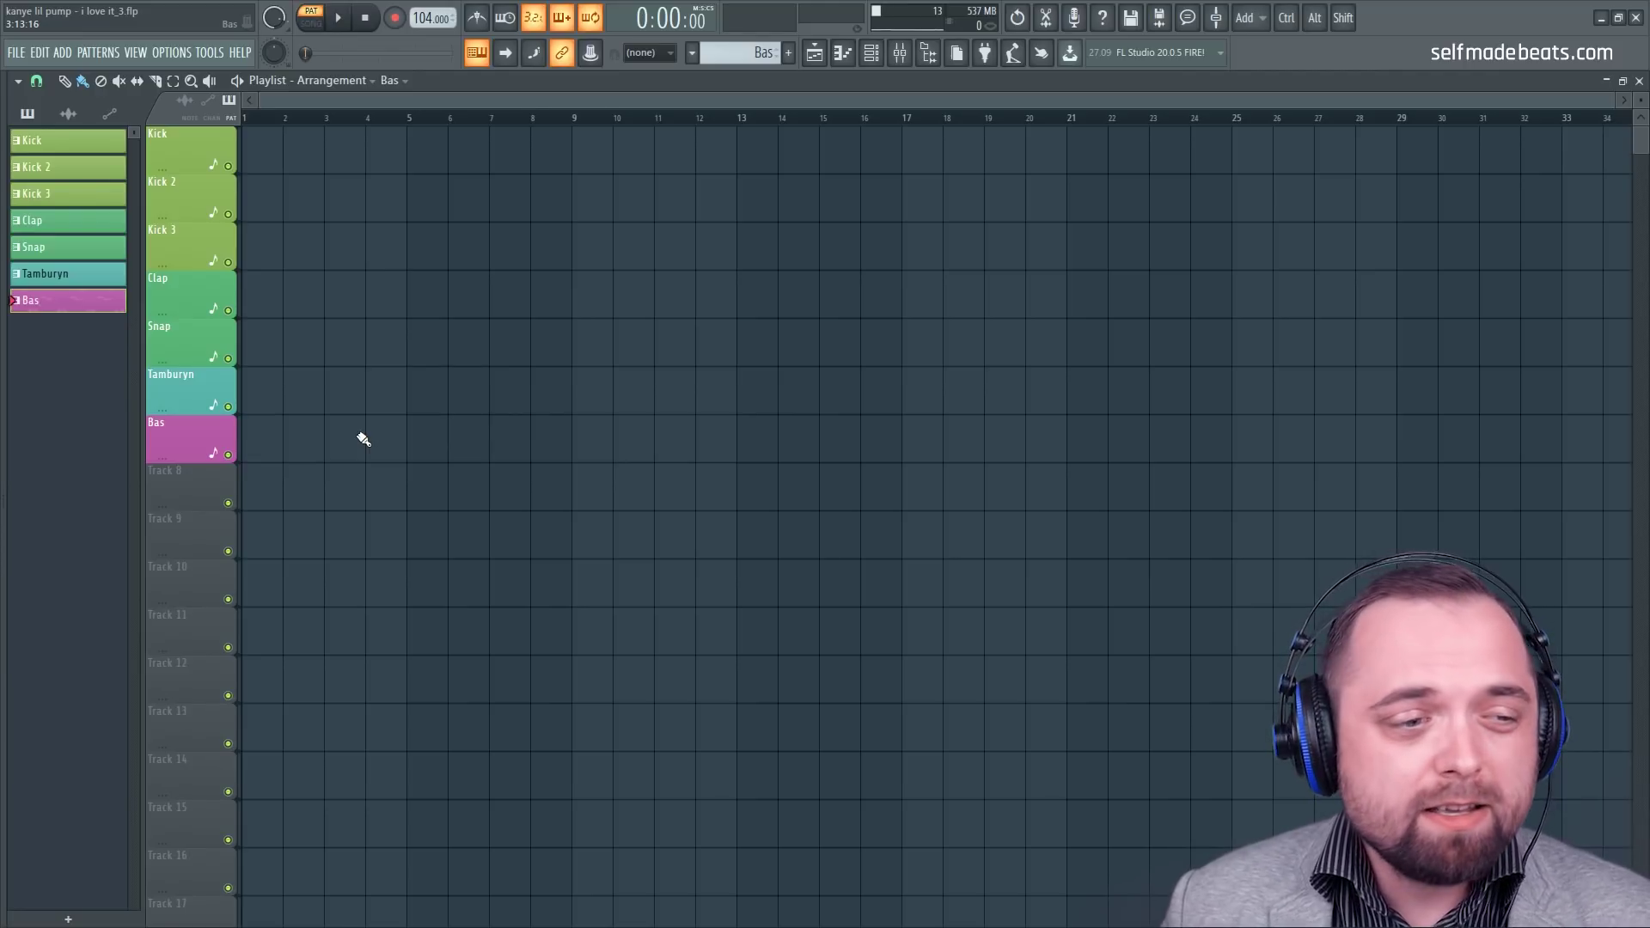
Step: Place Bas pattern clips back to back on the Bas playlist track from bars 1, 5 and 9, with the song playing
{"action": "left_click_drag", "start_coordinate": [73, 306], "coordinate": [483, 443]}
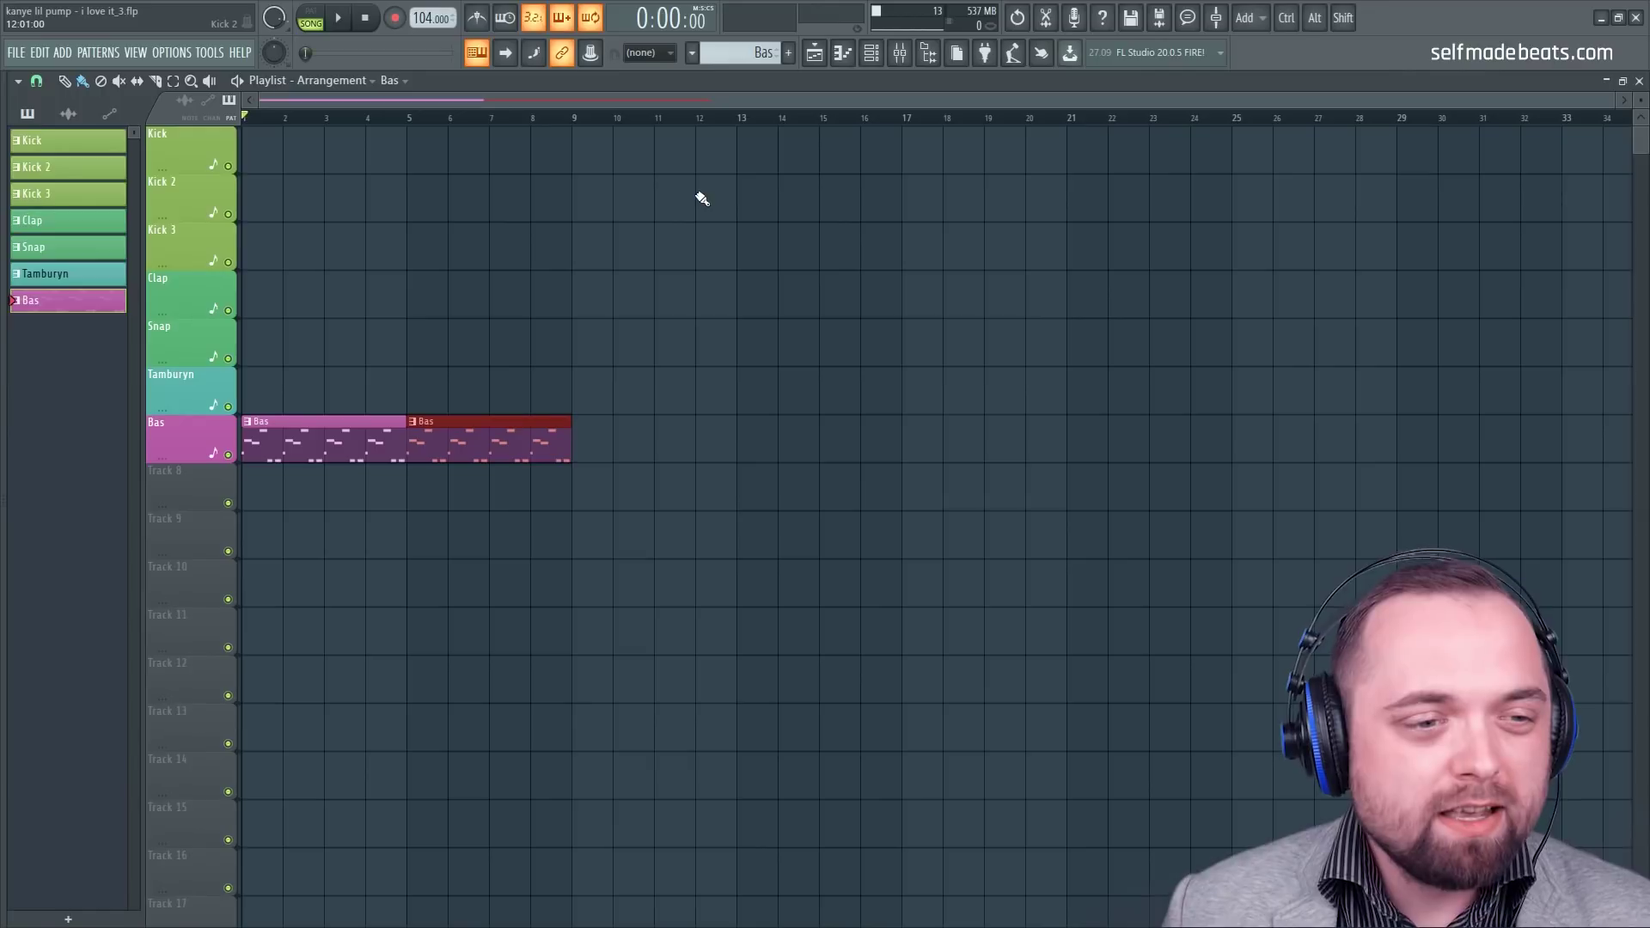
{"action": "left_click", "coordinate": [470, 166]}
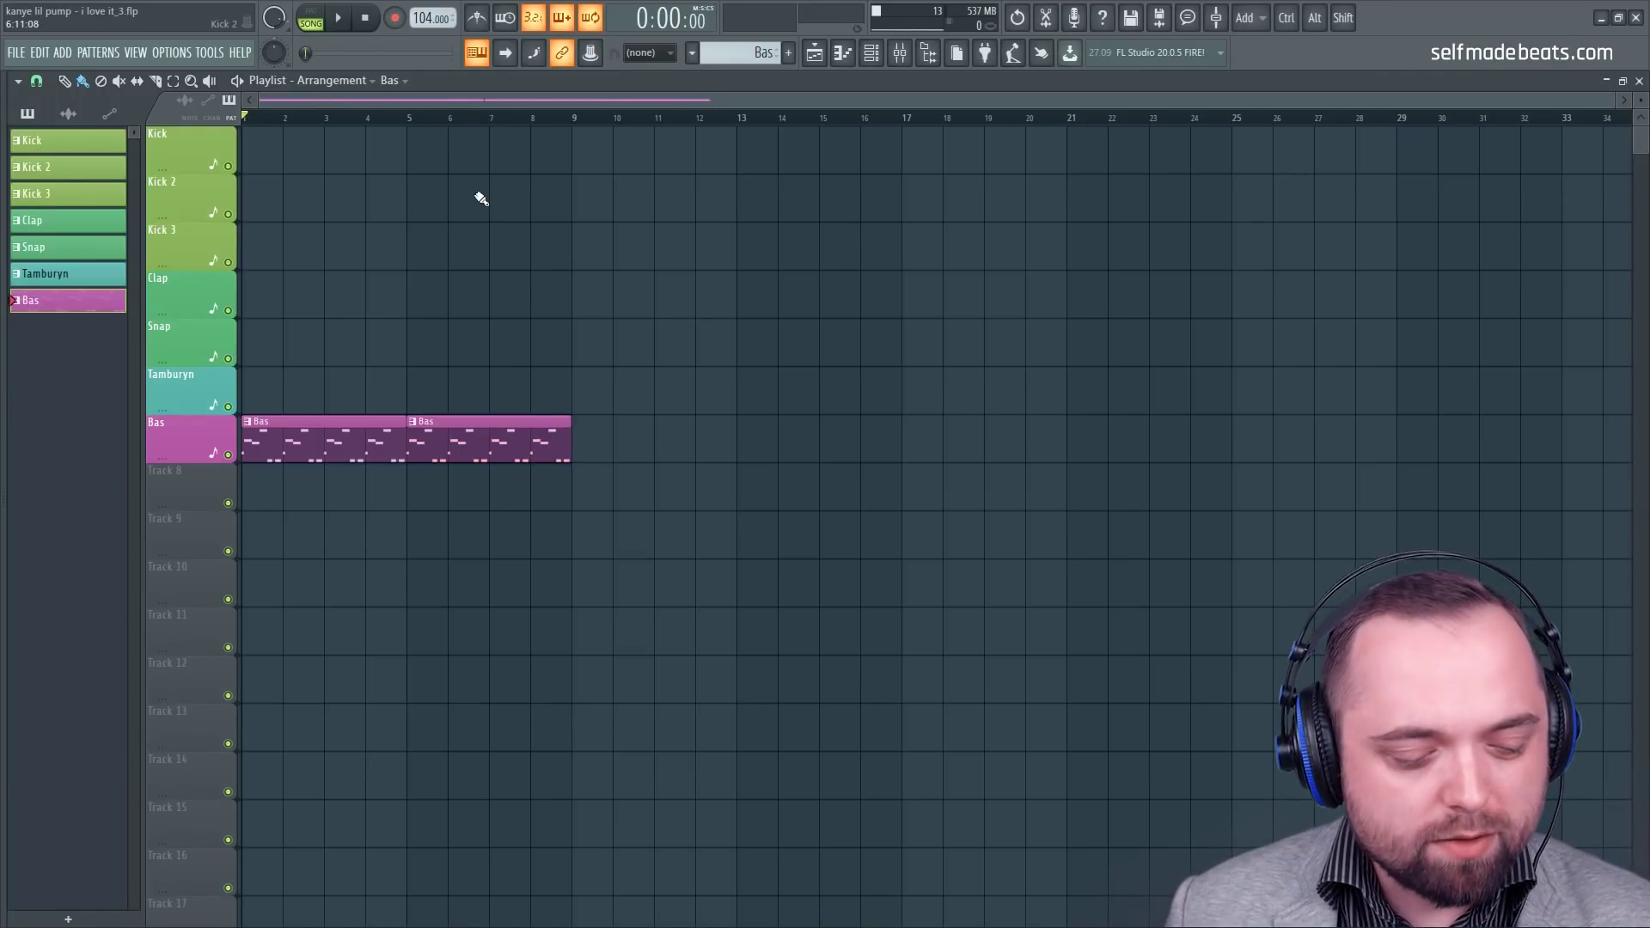
{"action": "key", "text": "space"}
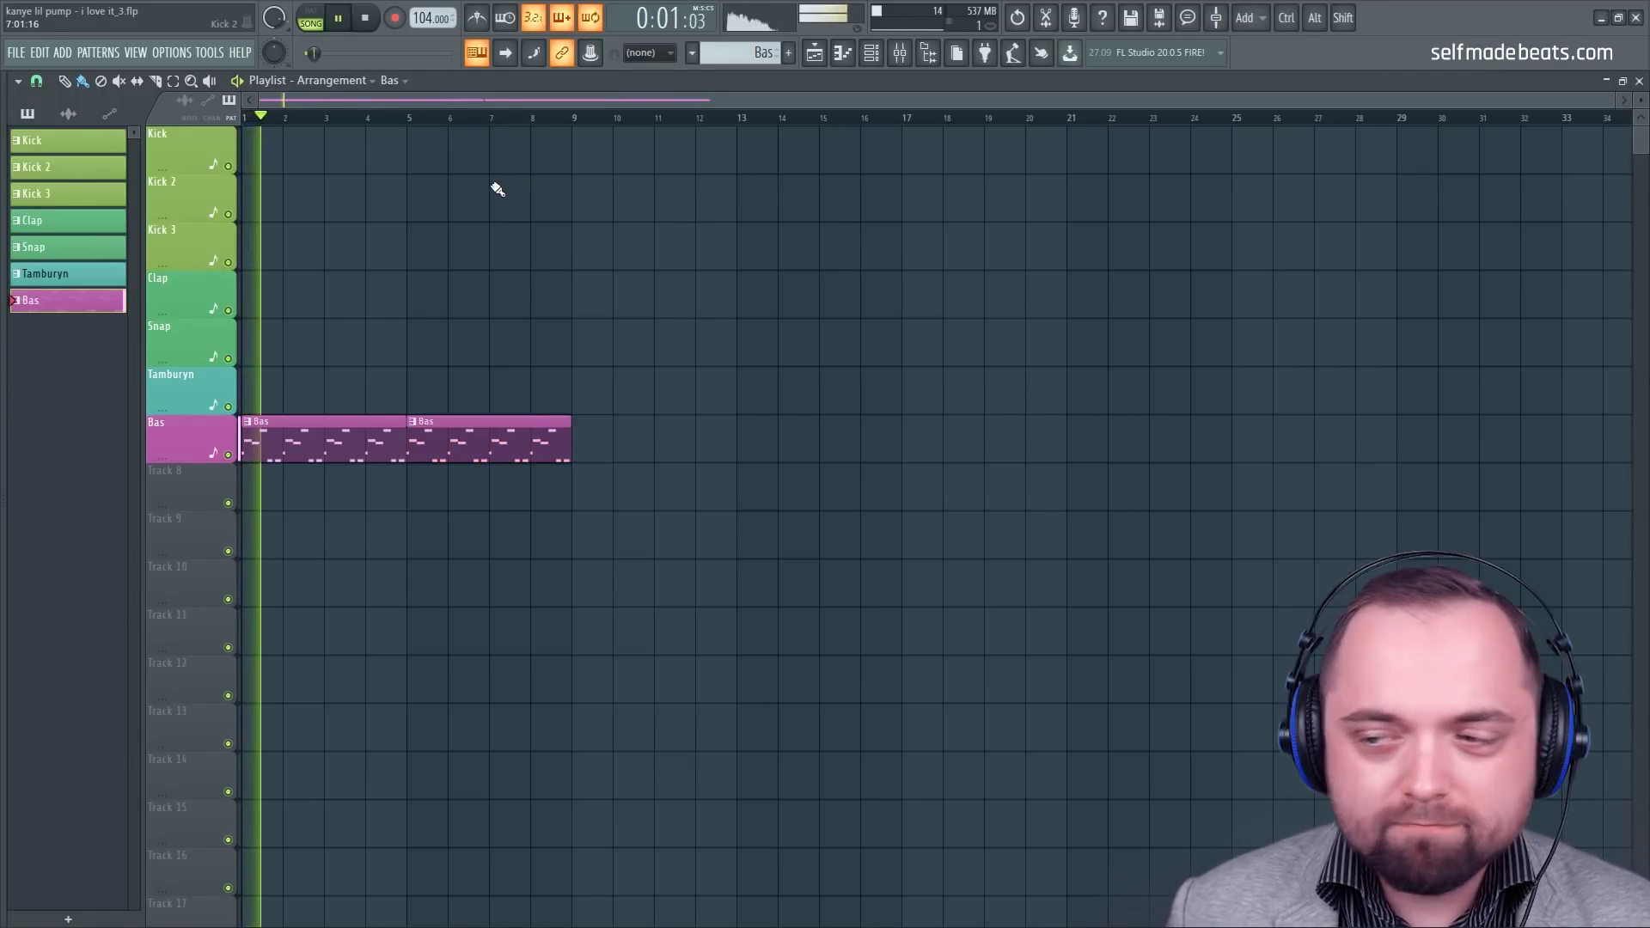
{"action": "left_click_drag", "start_coordinate": [582, 508], "coordinate": [478, 442]}
{"action": "key", "text": "ctrl+b"}
{"action": "left_click", "coordinate": [634, 318]}
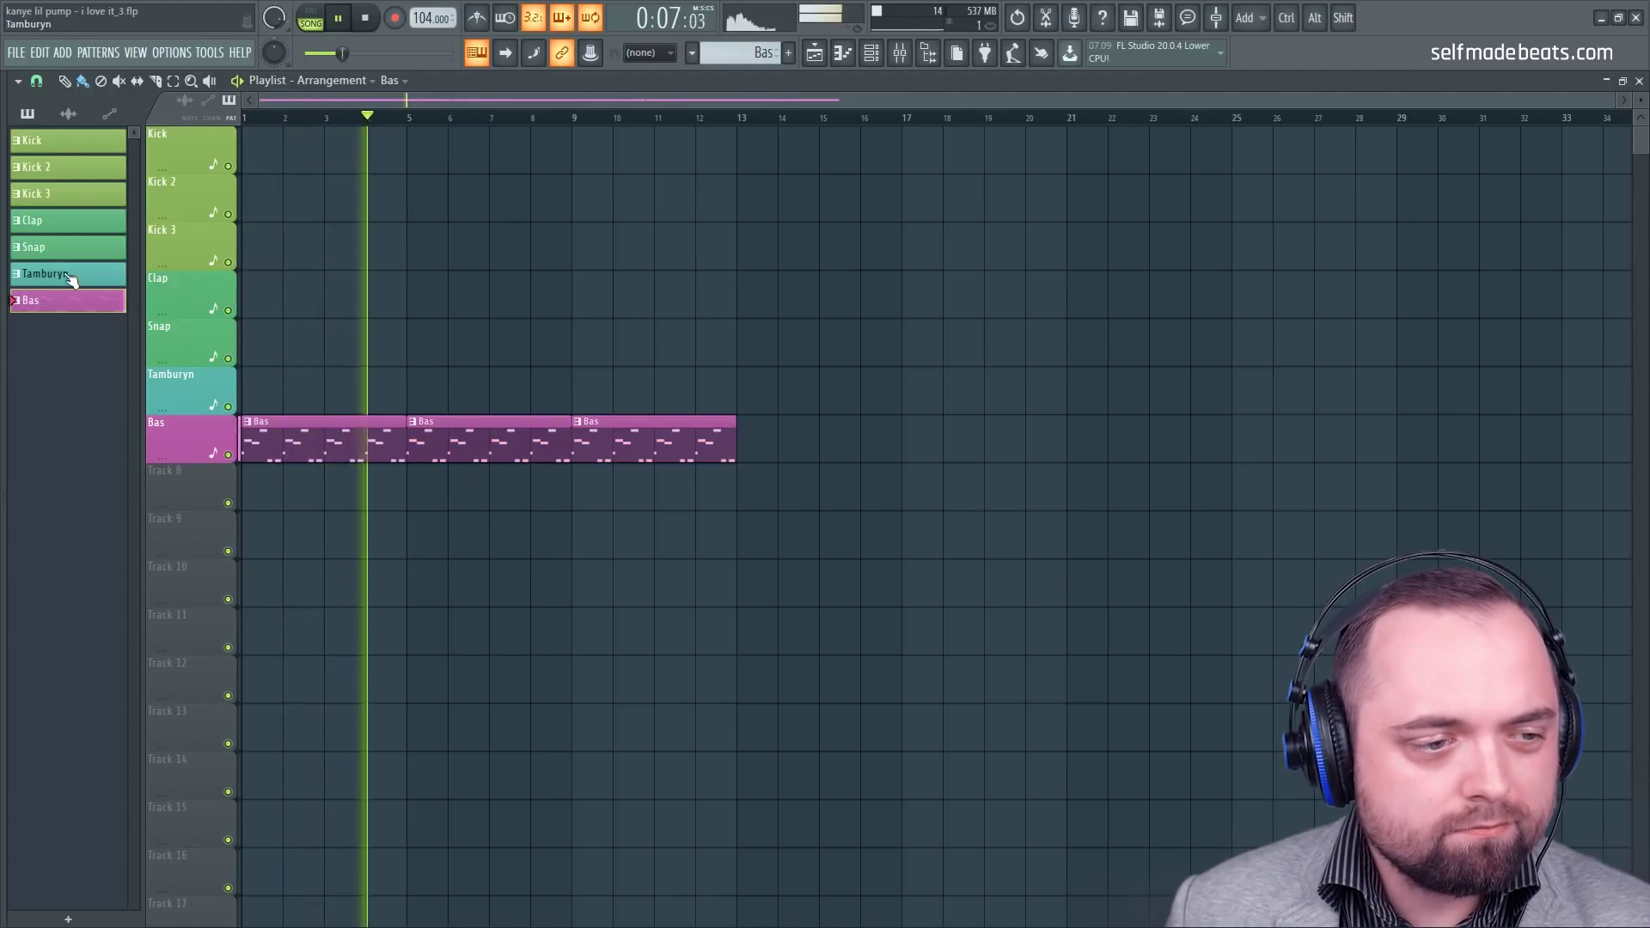
Step: Place the Kick, Kick 2, Kick 3, Clap, Snap and Tamburyn patterns on their playlist tracks at bar 9
{"action": "key", "text": "KP_Add"}
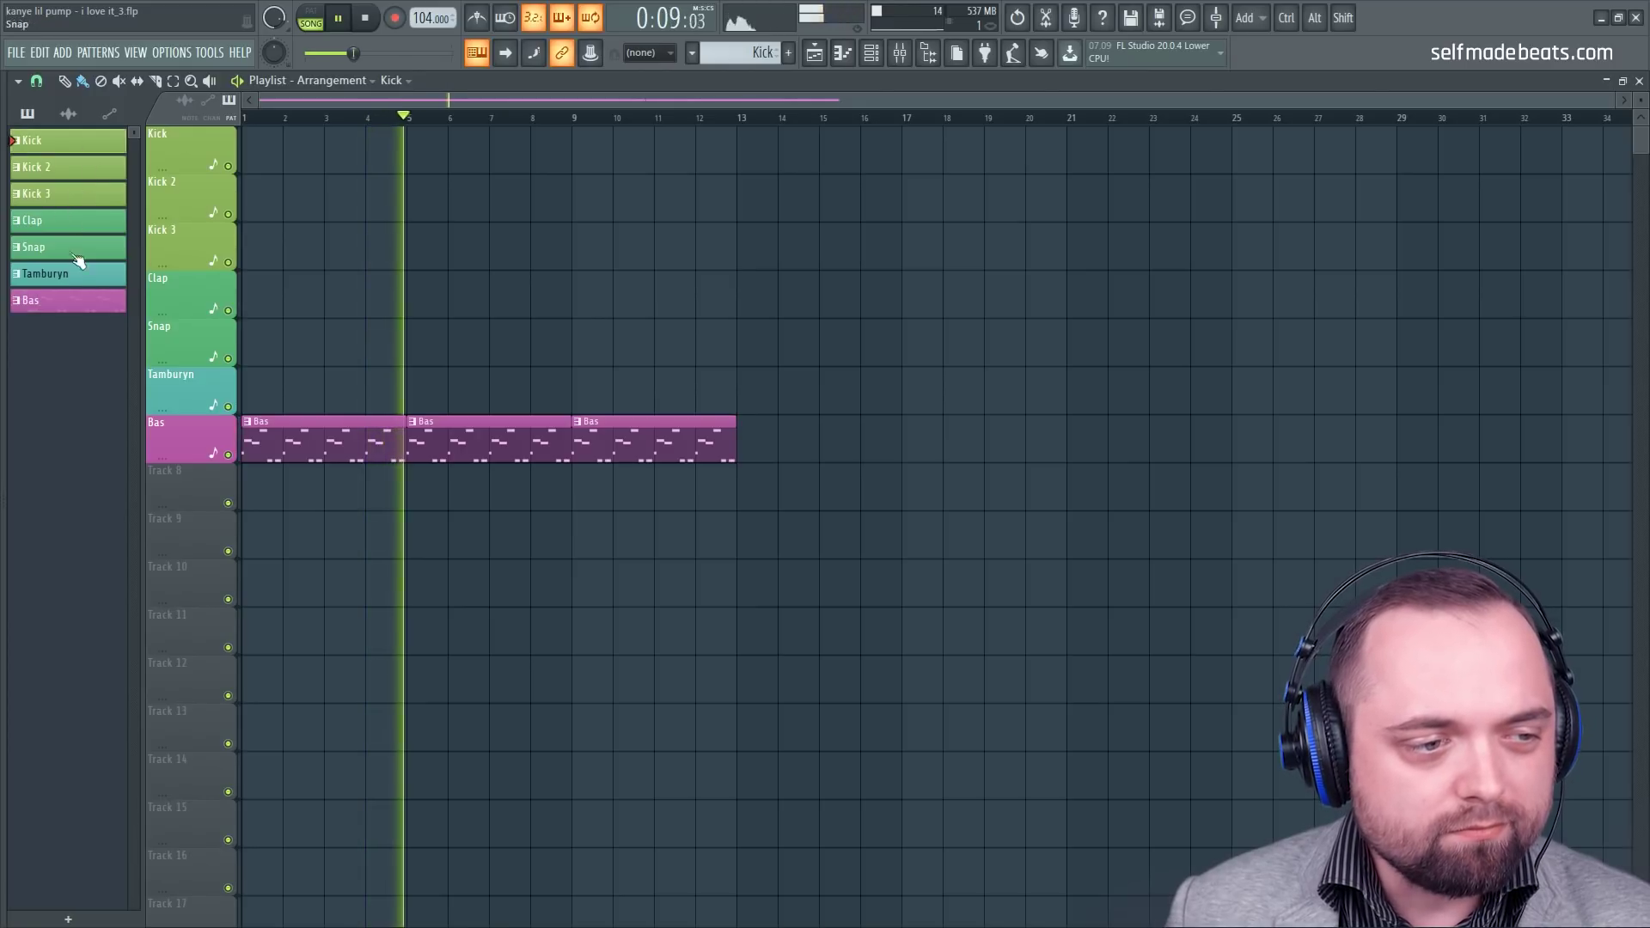
{"action": "left_click", "coordinate": [73, 279]}
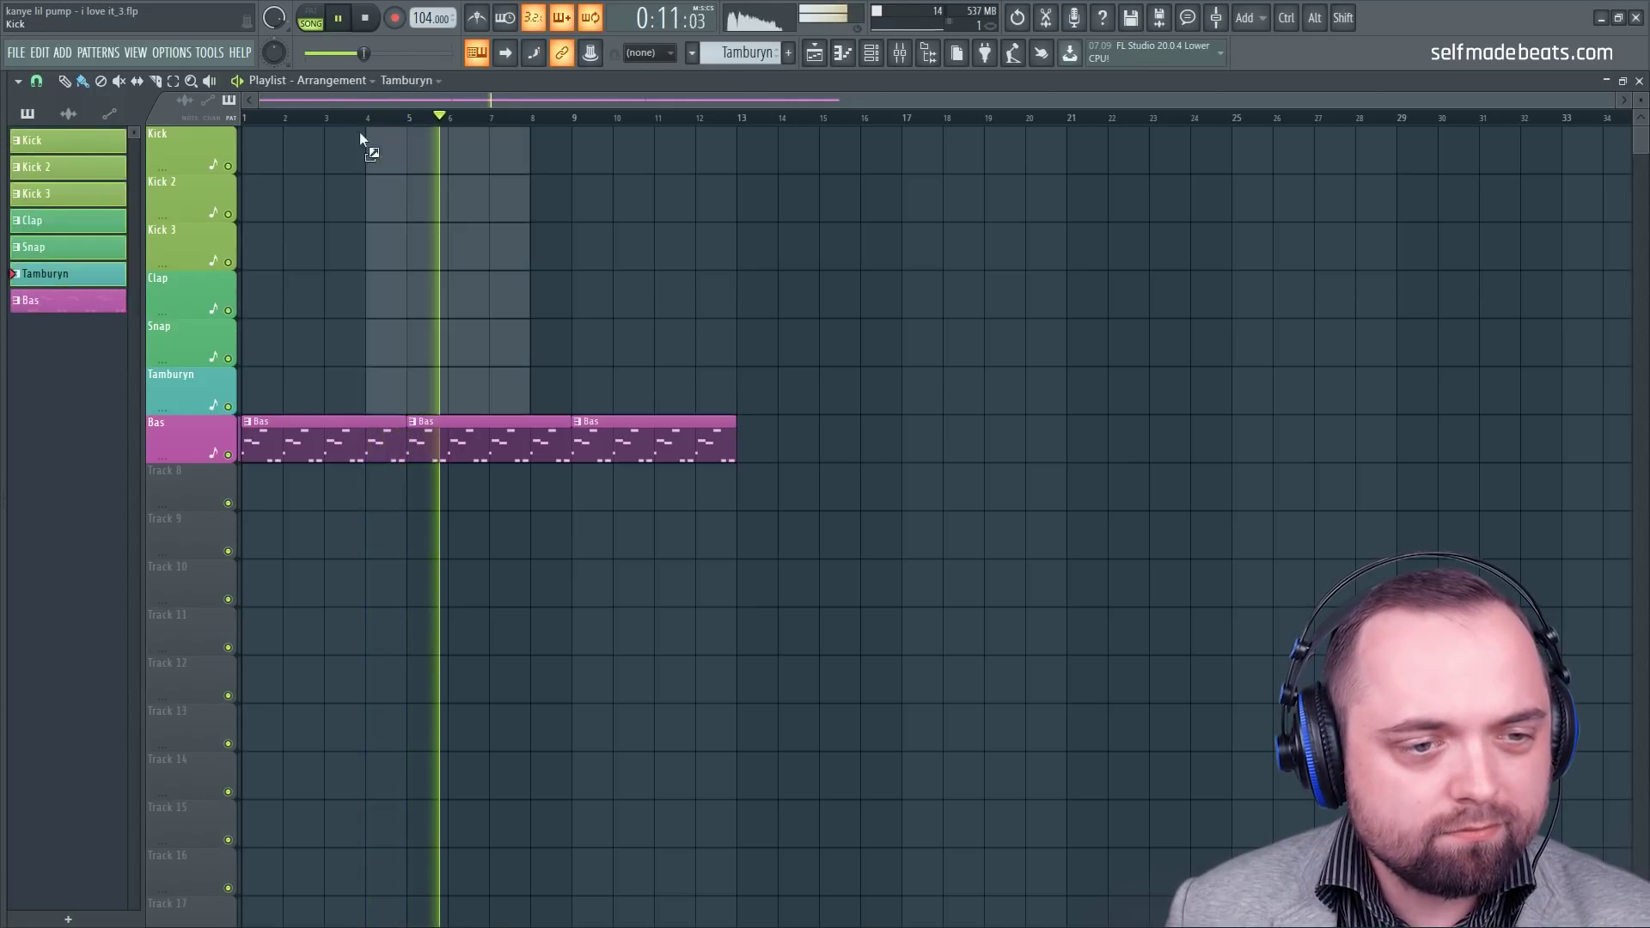
{"action": "left_click", "coordinate": [562, 131]}
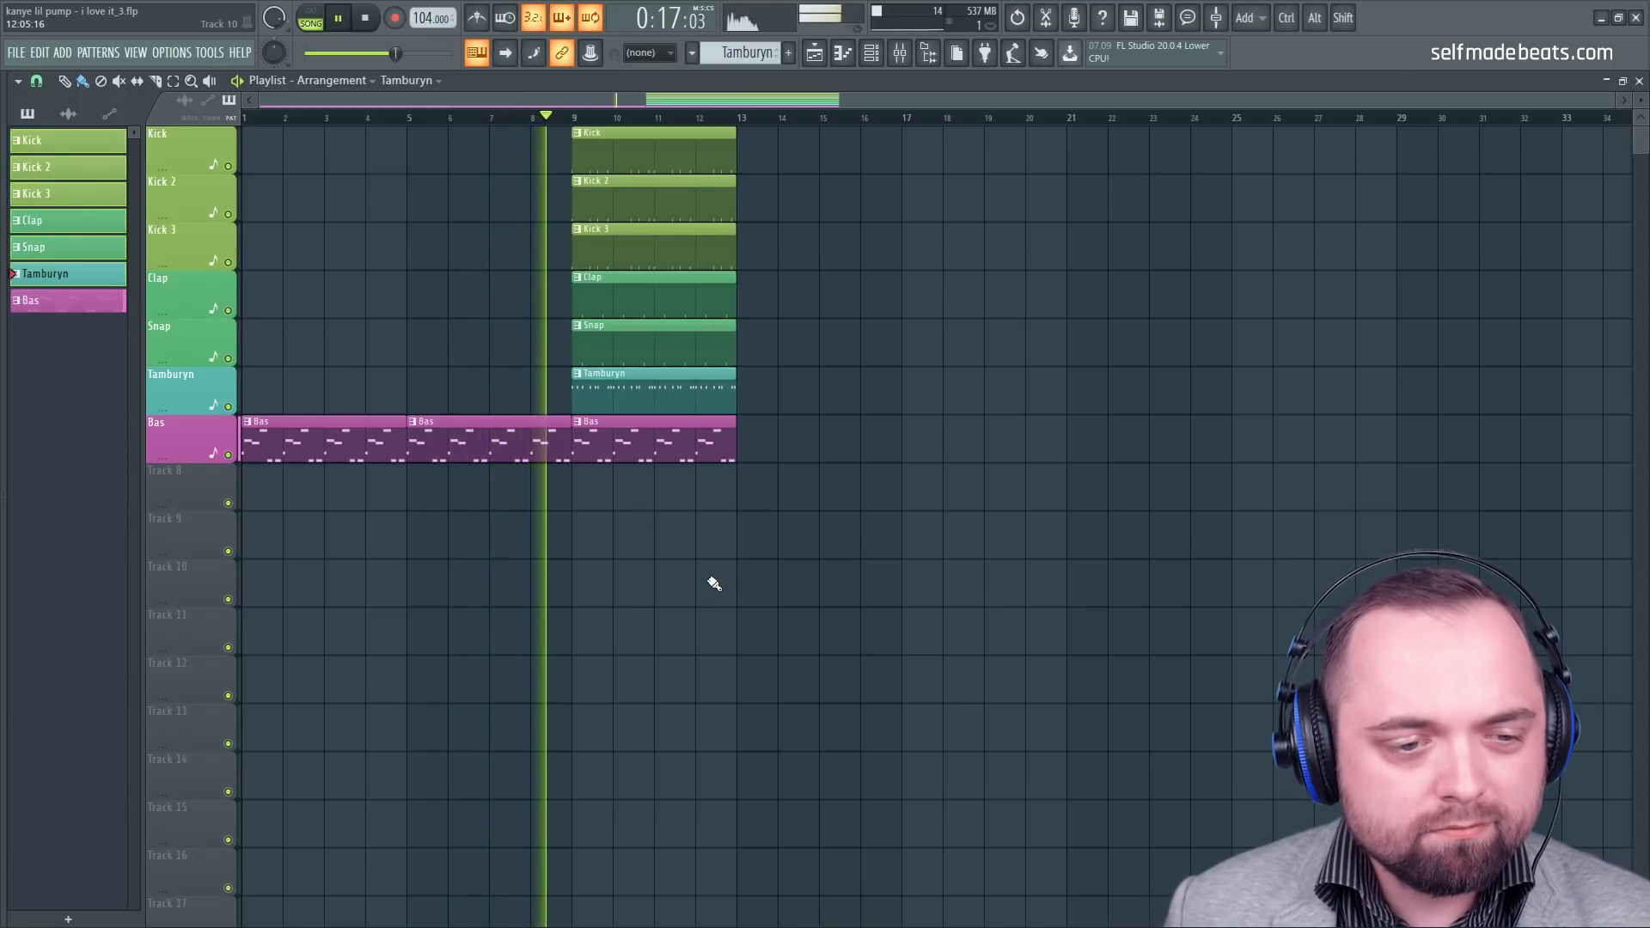
Step: Repeat the four-bar block of all drum and Bas clips from bar 9 at bars 13, 17 and 21
{"action": "key", "text": "ctrl"}
{"action": "left_click_drag", "start_coordinate": [778, 553], "coordinate": [920, 123]}
{"action": "scroll", "coordinate": [920, 123], "scroll_direction": "down", "scroll_amount": 1}
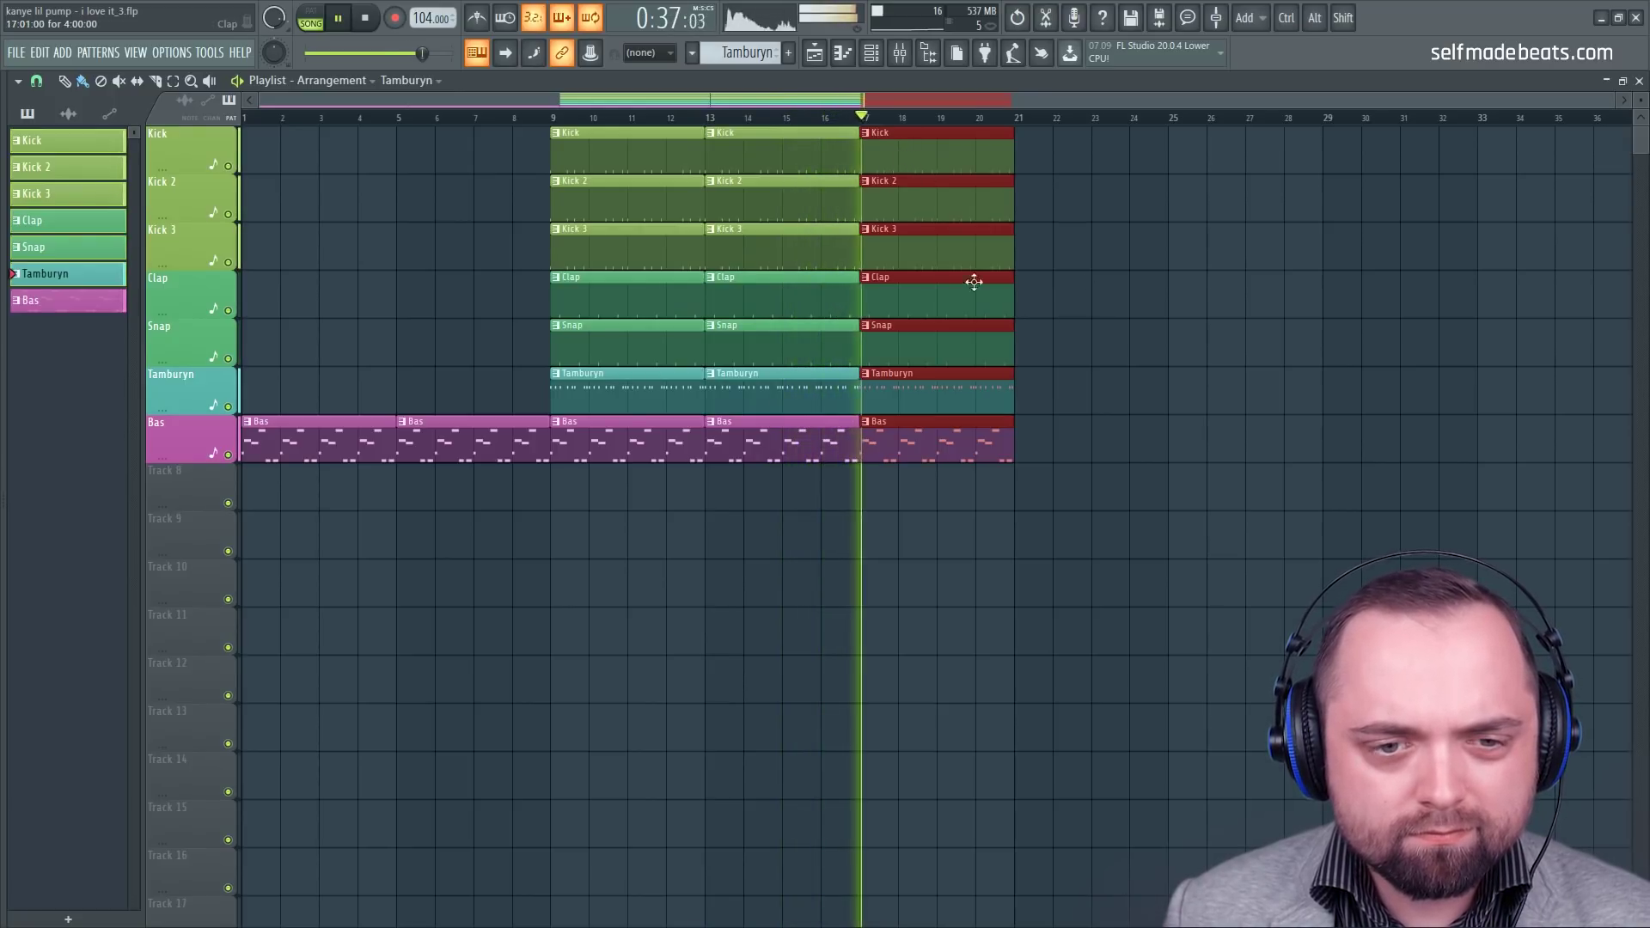
{"action": "left_click_drag", "start_coordinate": [898, 150], "coordinate": [1052, 150]}
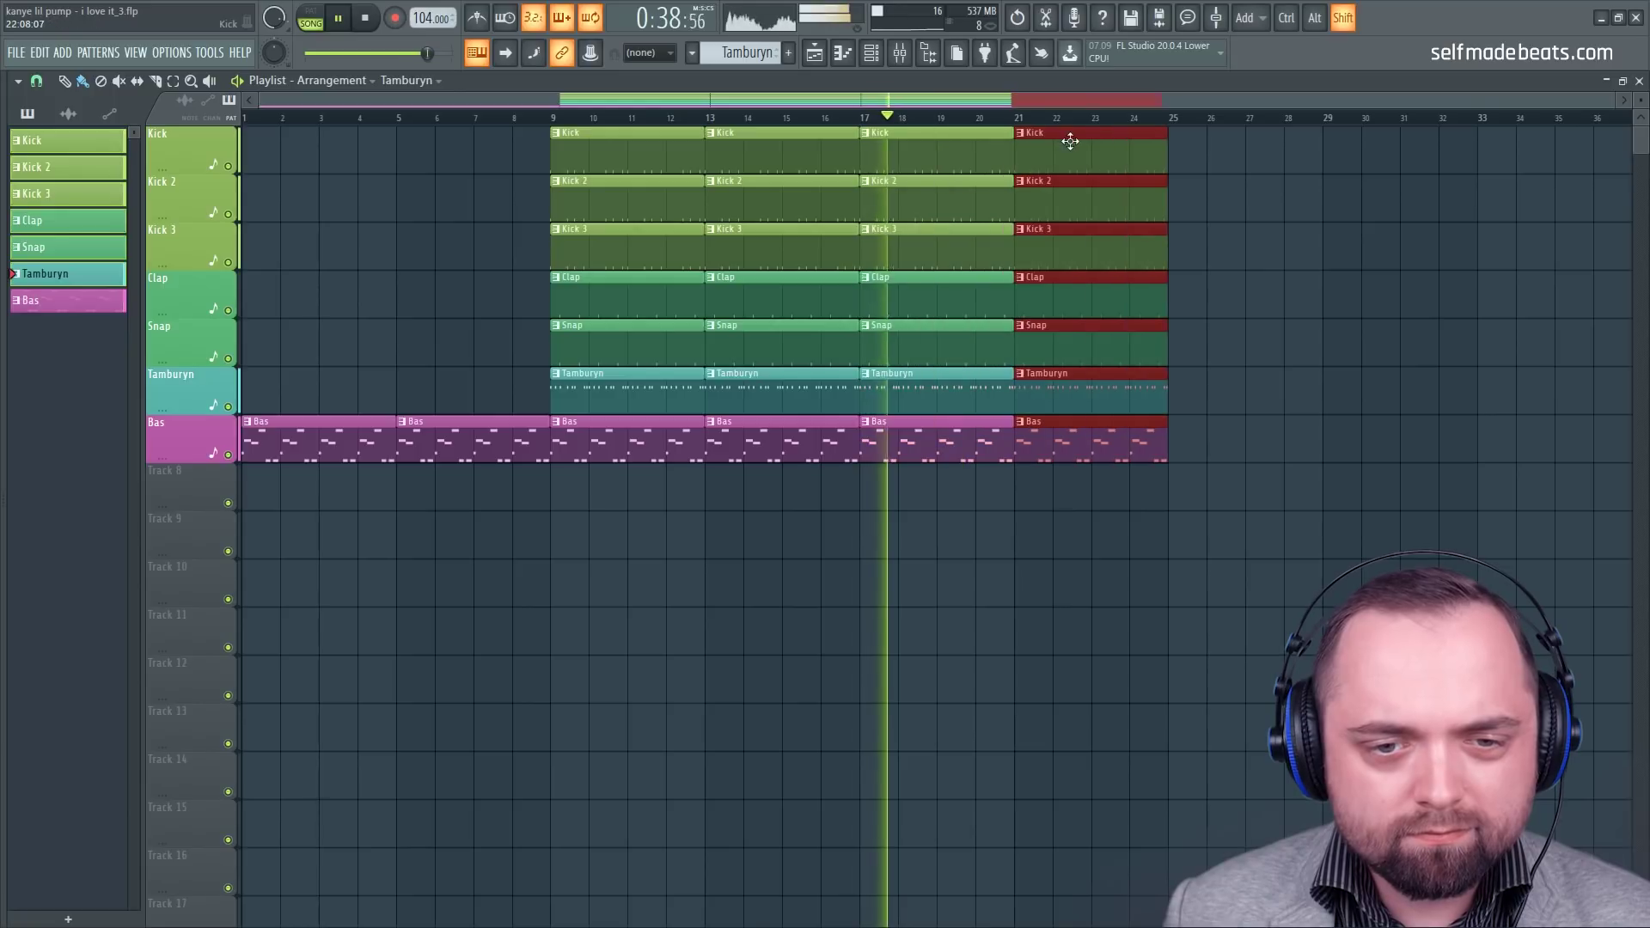
{"action": "left_click", "coordinate": [1272, 192]}
Step: Delete the Kick, Kick 2, Kick 3, Clap and Snap clips at bar 21, and repeat the remaining Tamburyn and Bas clips at bar 25
{"action": "right_click", "coordinate": [1094, 150]}
{"action": "right_click", "coordinate": [1092, 198]}
{"action": "right_click", "coordinate": [1091, 246]}
{"action": "right_click", "coordinate": [1088, 294]}
{"action": "right_click", "coordinate": [1087, 340]}
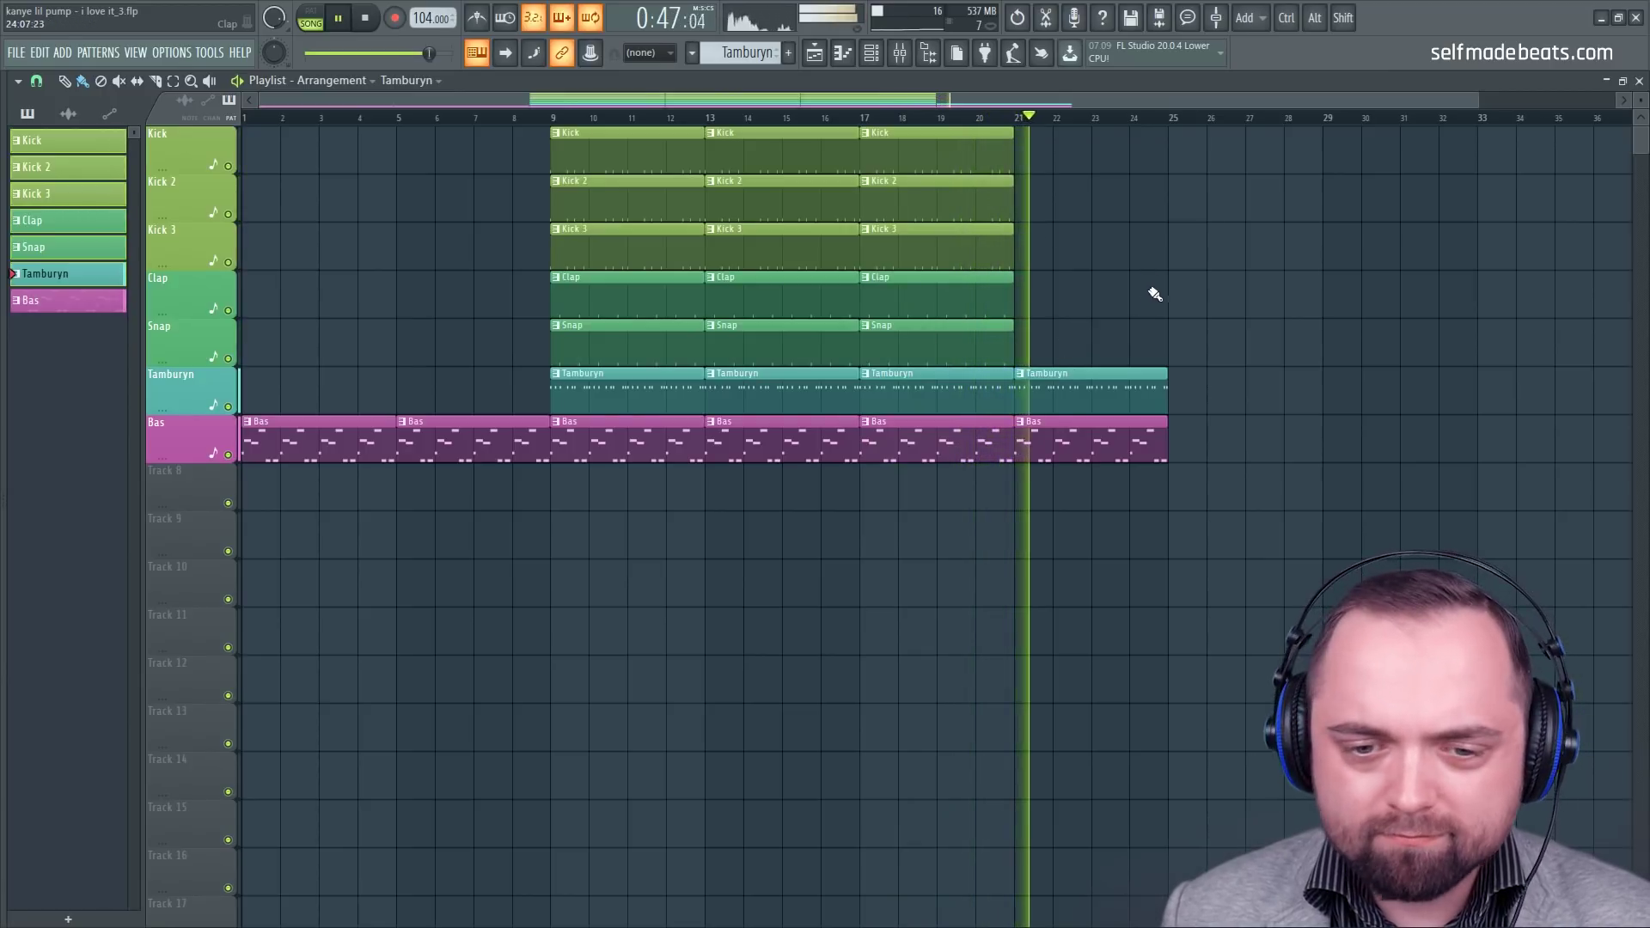
{"action": "left_click_drag", "start_coordinate": [1186, 513], "coordinate": [1188, 389]}
{"action": "left_click", "coordinate": [1256, 361]}
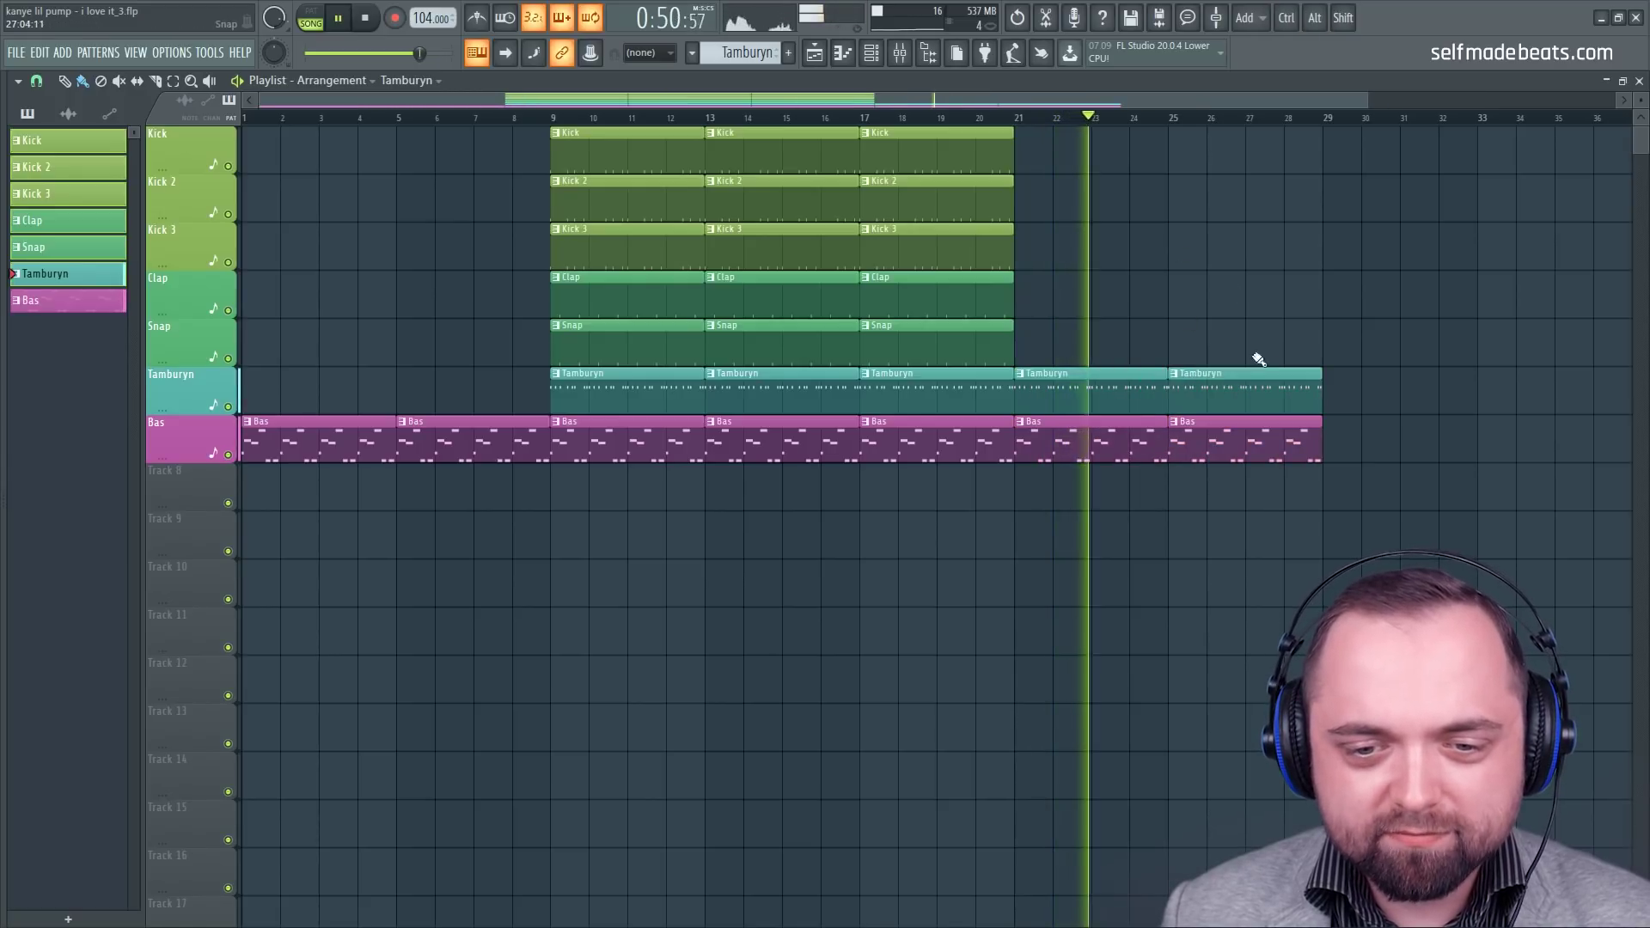
Step: Delete the Tamburyn clip at bar 25, stop playback, and copy the bar 21 Tamburyn clip back into its place
{"action": "right_click", "coordinate": [1216, 383]}
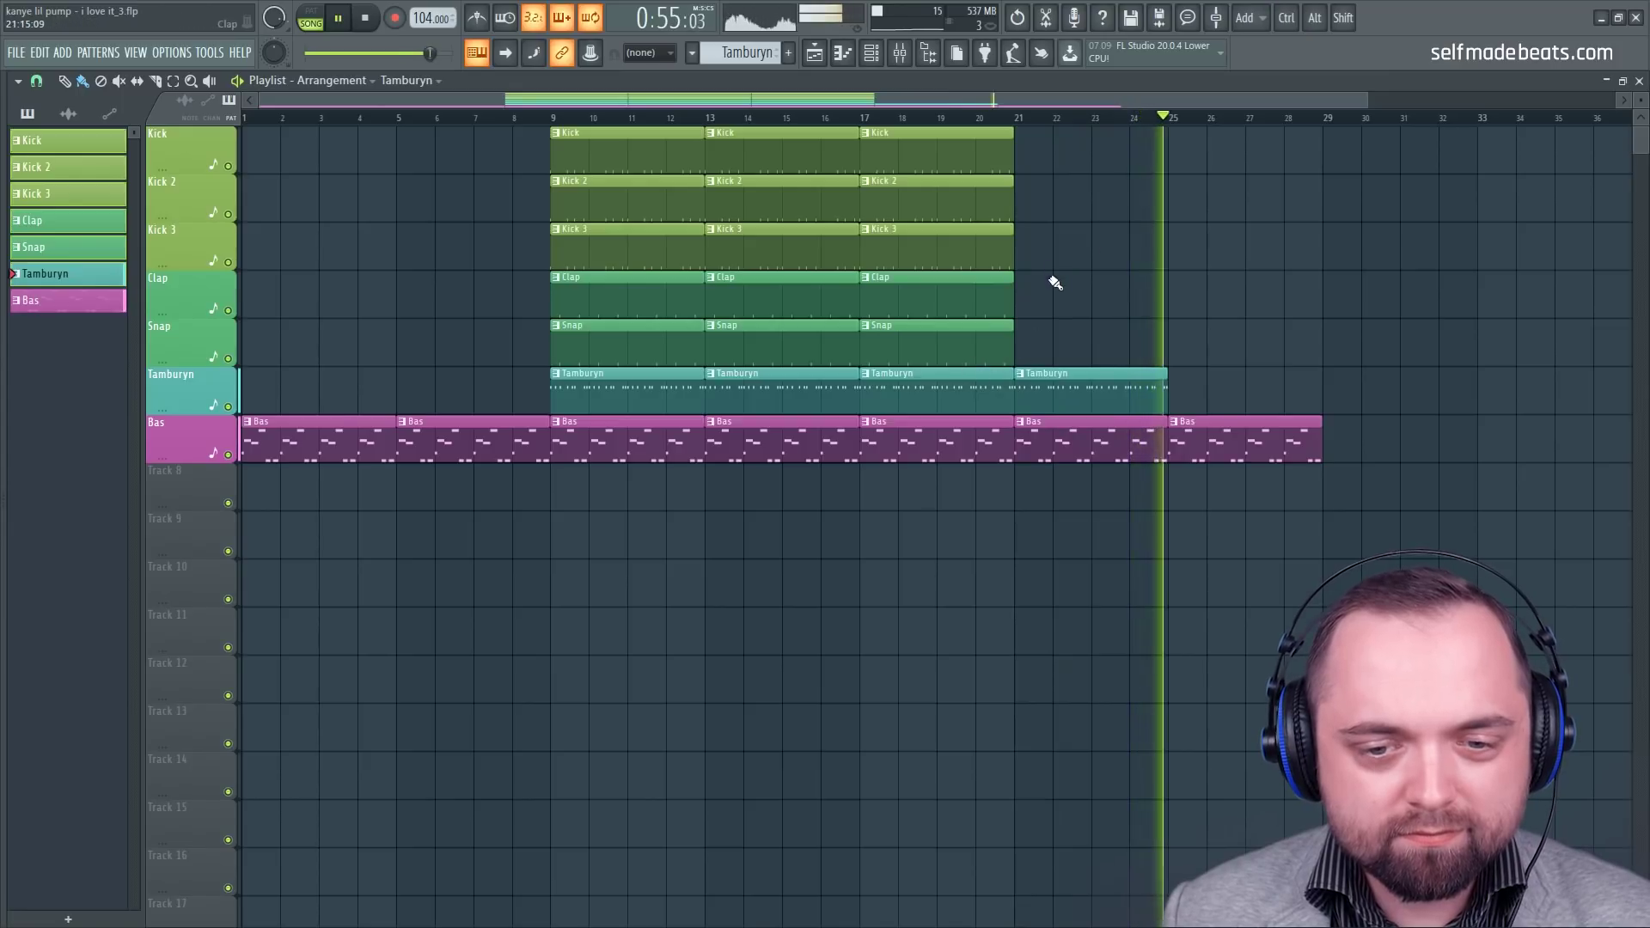
{"action": "key", "text": "space"}
{"action": "left_click_drag", "start_coordinate": [1124, 383], "coordinate": [1272, 391]}
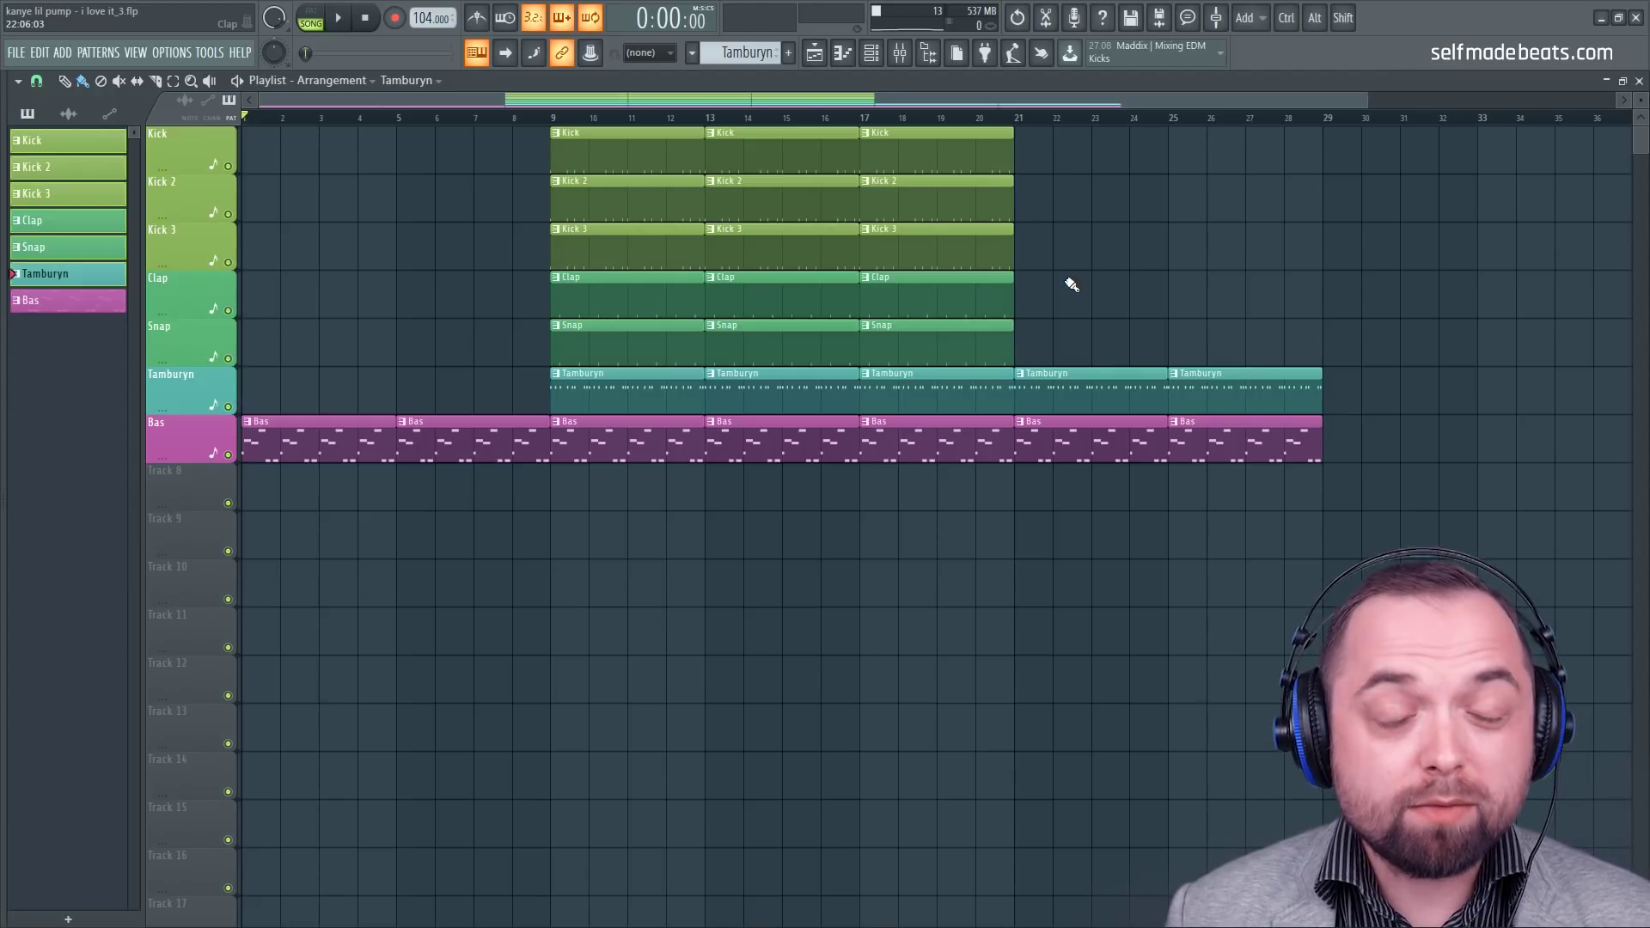
Step: Copy the drum clips from bar 9 to bar 5, and delete the copied Kick, Kick 2, Kick 3 and Tamburyn clips
{"action": "left_click_drag", "start_coordinate": [447, 117], "coordinate": [568, 189]}
{"action": "left_click_drag", "start_coordinate": [713, 129], "coordinate": [599, 350]}
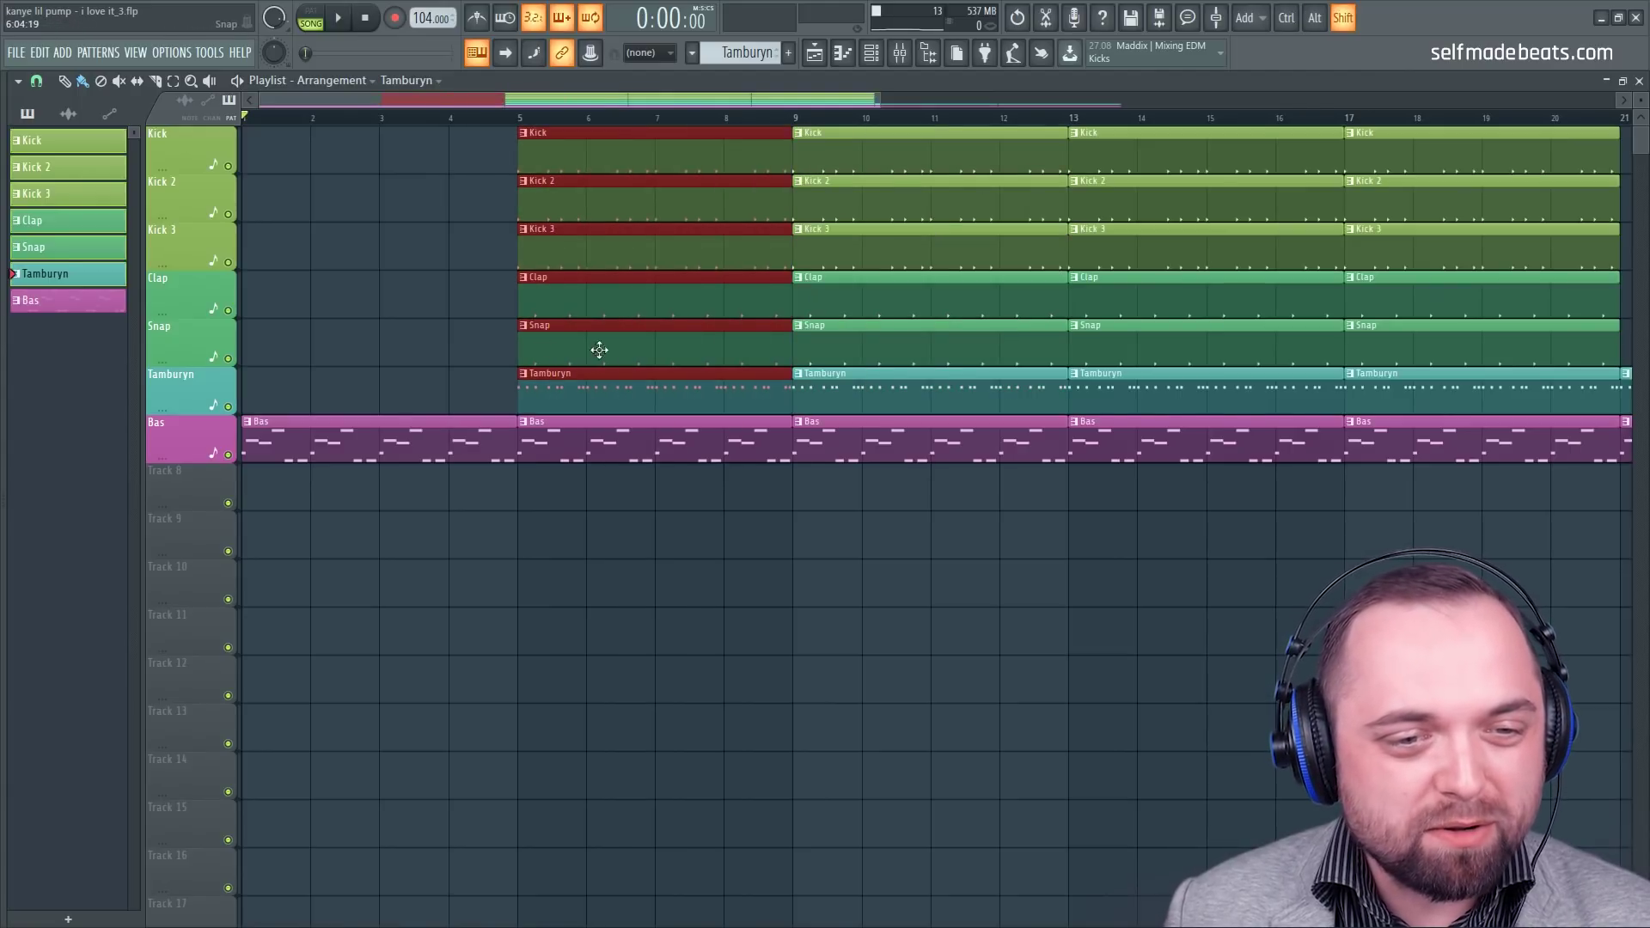
{"action": "right_click", "coordinate": [567, 161]}
{"action": "right_click", "coordinate": [606, 202]}
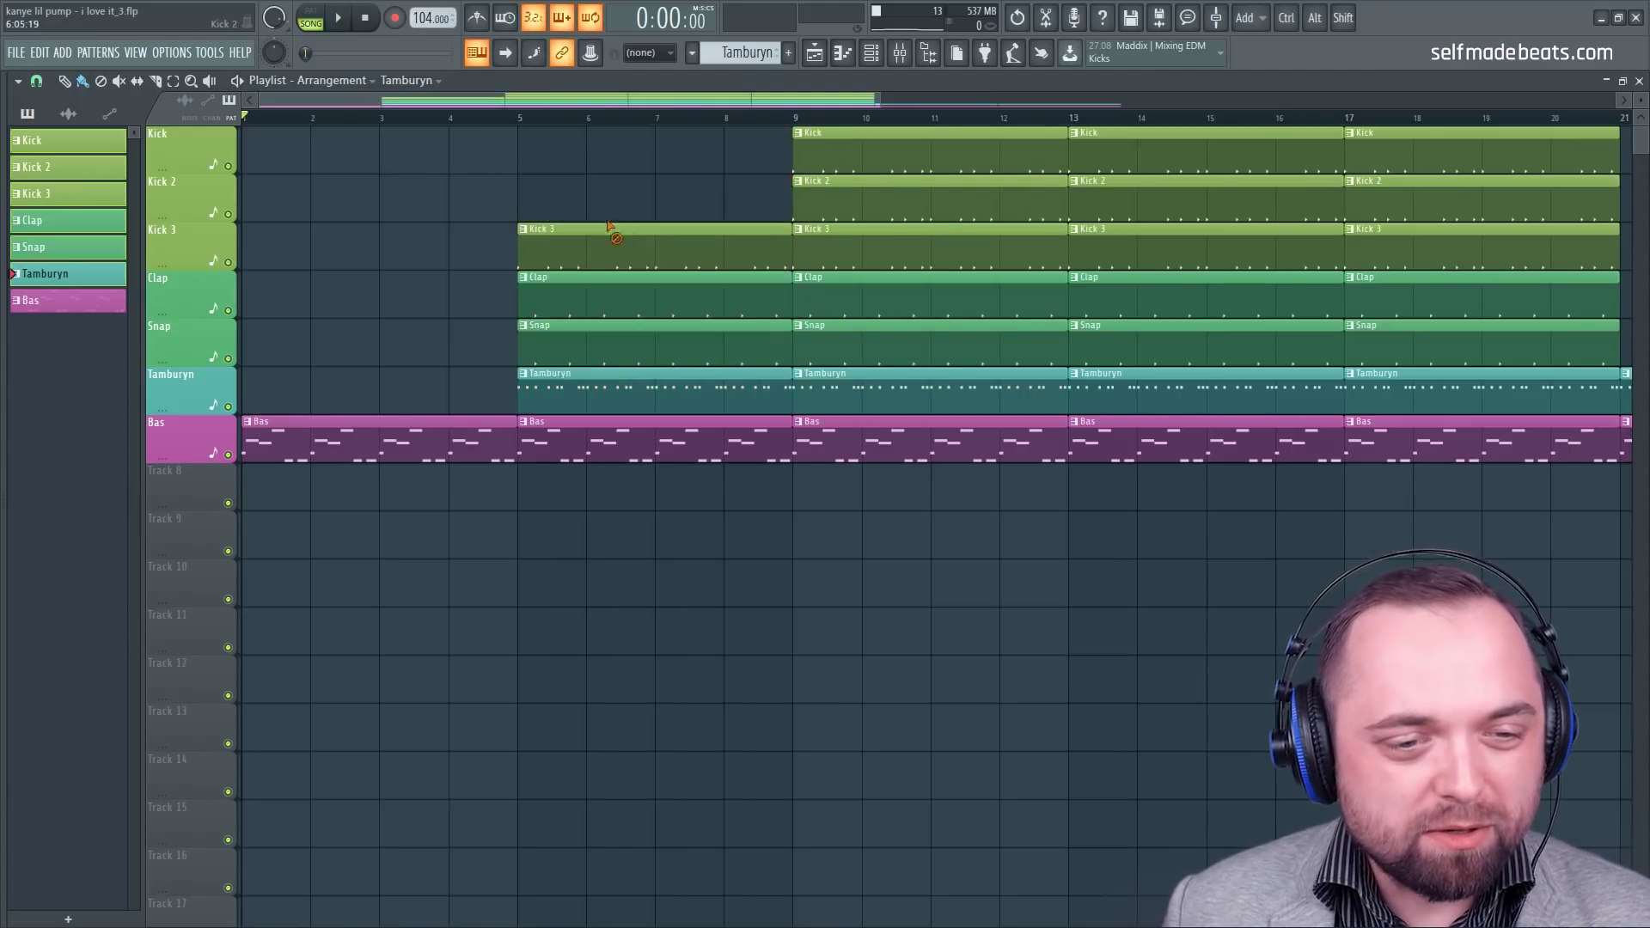
{"action": "right_click", "coordinate": [615, 245]}
{"action": "right_click", "coordinate": [559, 368]}
Step: Trim the copied Clap and Snap clips to about the last half bar before bar 9, and save the project while auditioning the lead-in
{"action": "left_click_drag", "start_coordinate": [520, 175], "coordinate": [757, 373]}
{"action": "key", "text": "space"}
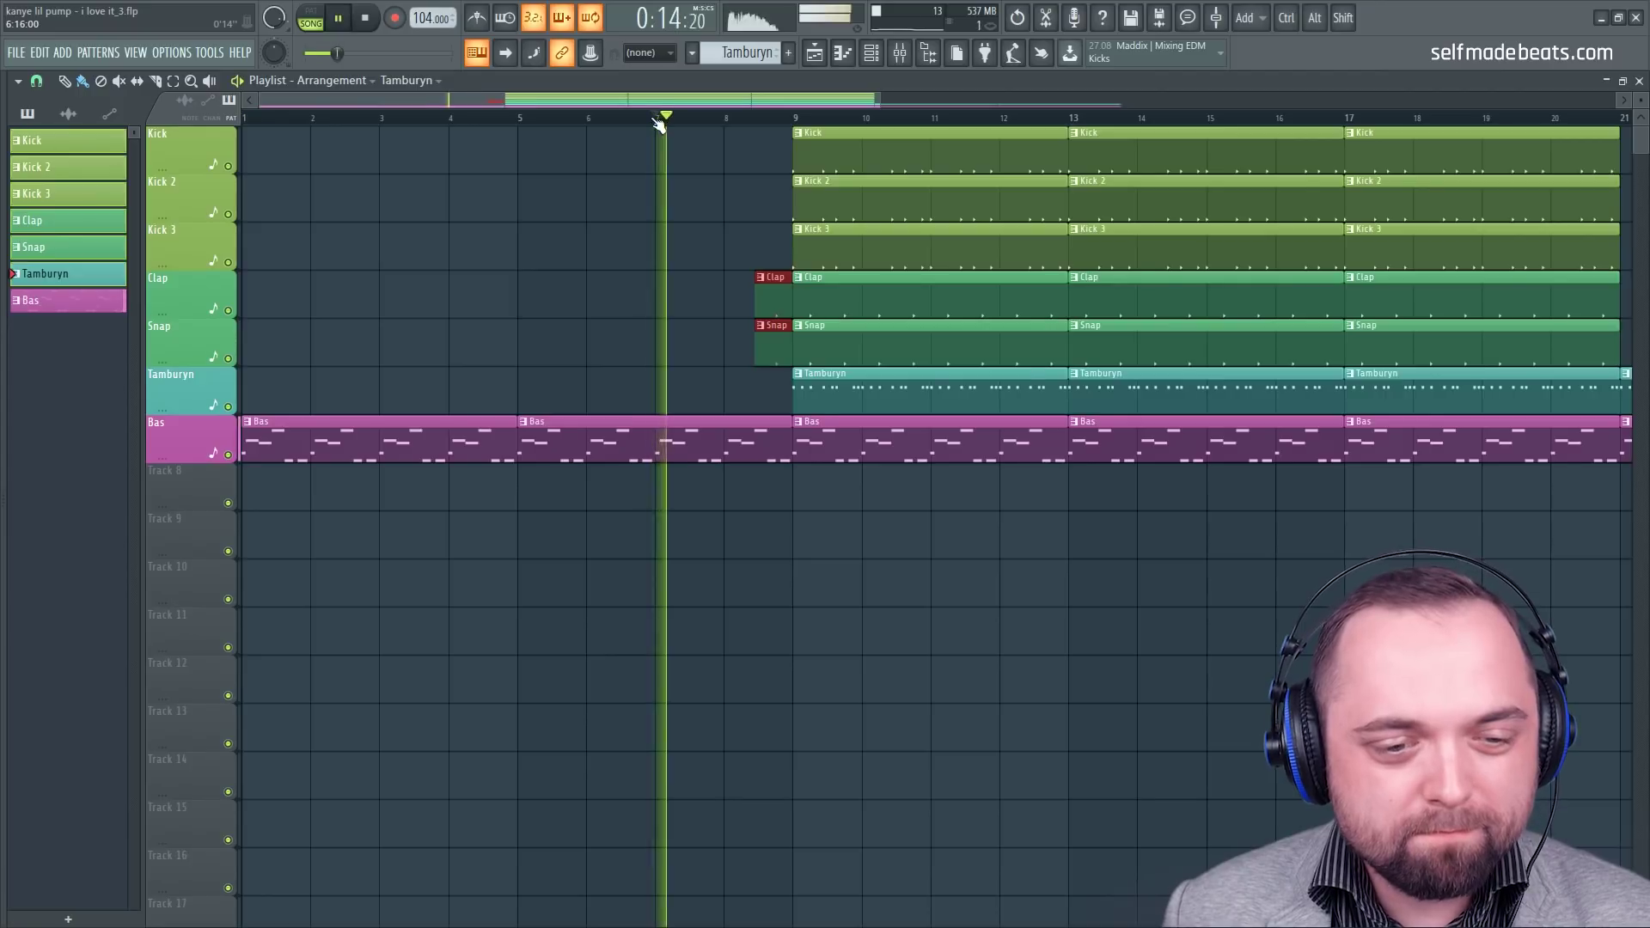
{"action": "scroll", "coordinate": [664, 122], "scroll_direction": "down", "scroll_amount": 3}
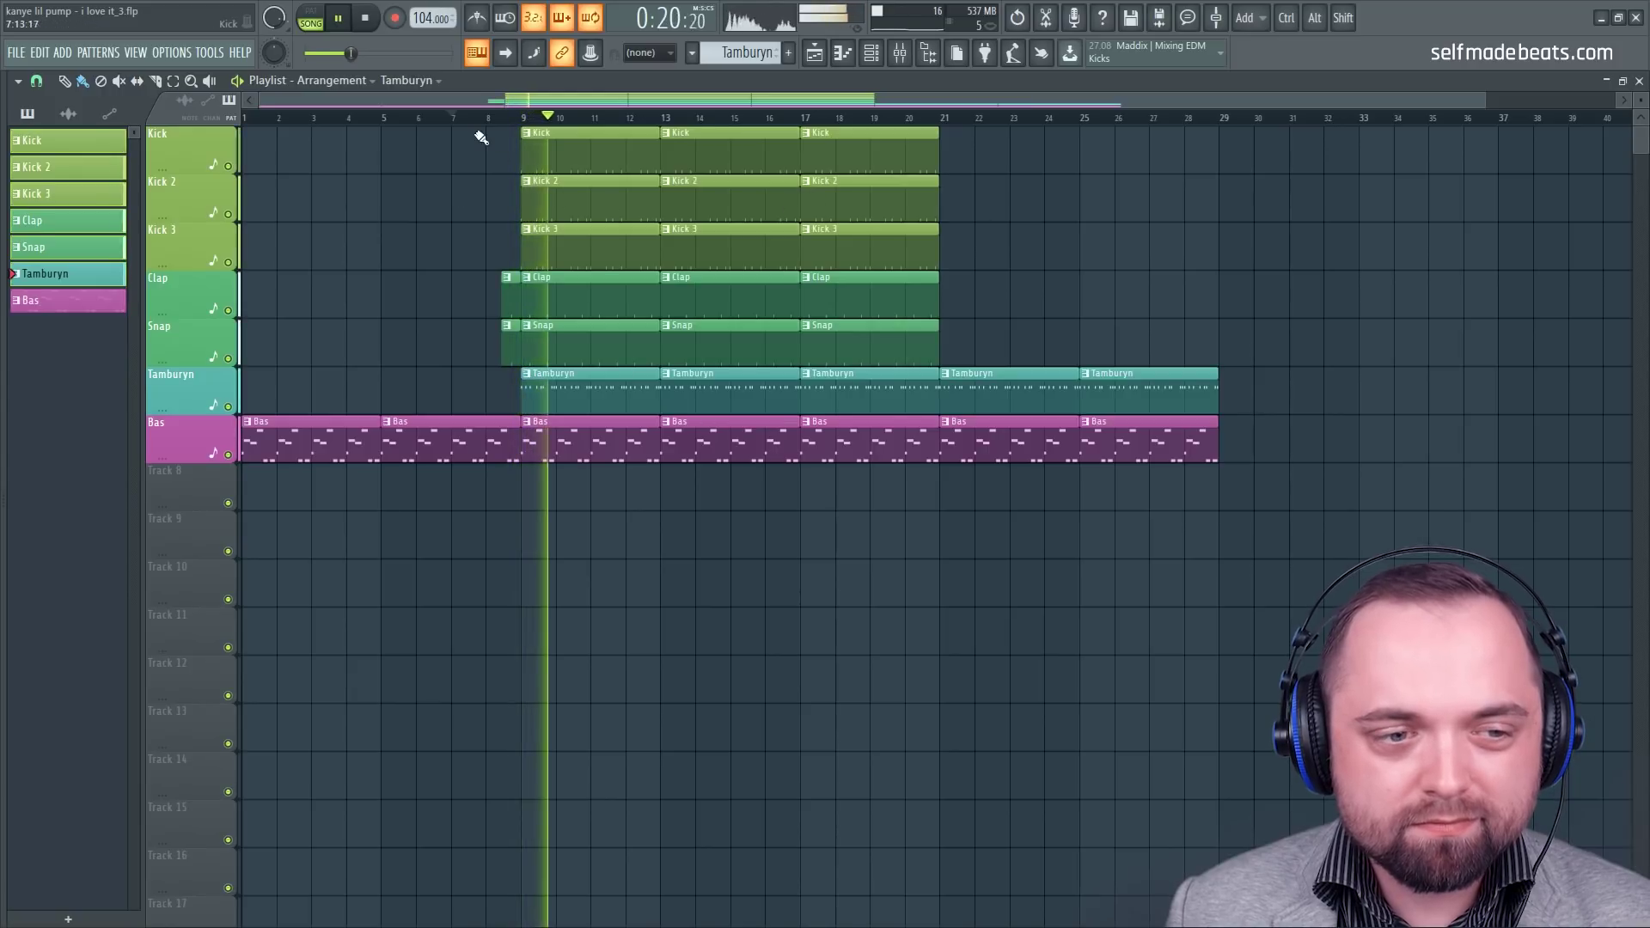
{"action": "key", "text": "ctrl+s"}
{"action": "scroll", "coordinate": [756, 121], "scroll_direction": "up", "scroll_amount": 2}
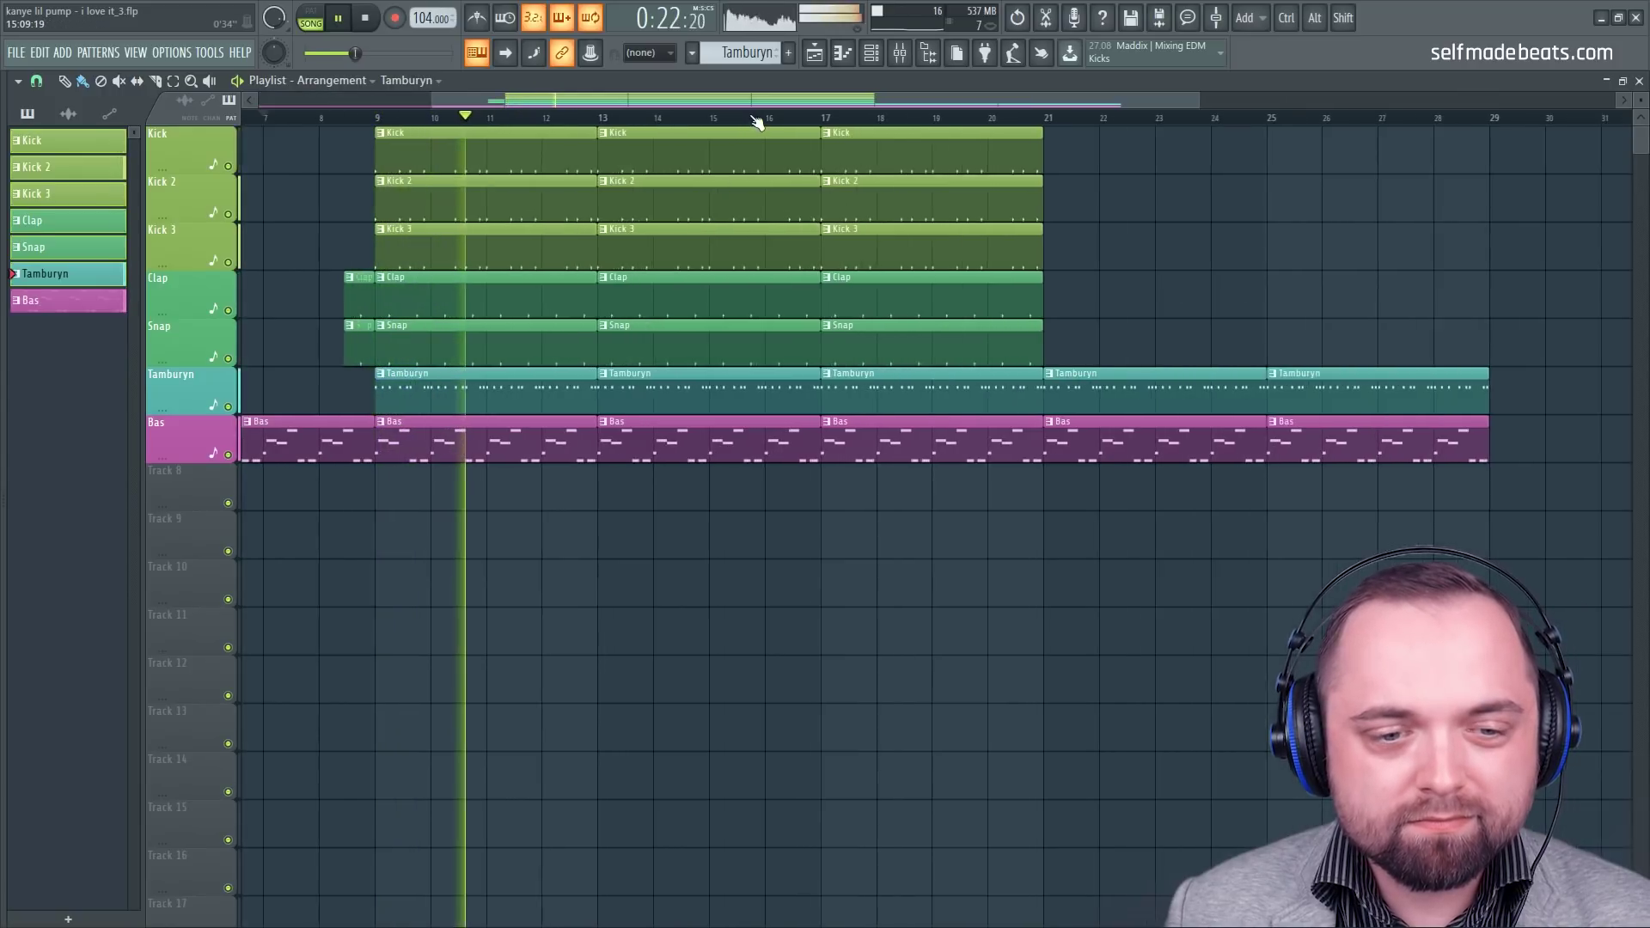
{"action": "scroll", "coordinate": [757, 122], "scroll_direction": "down", "scroll_amount": 3}
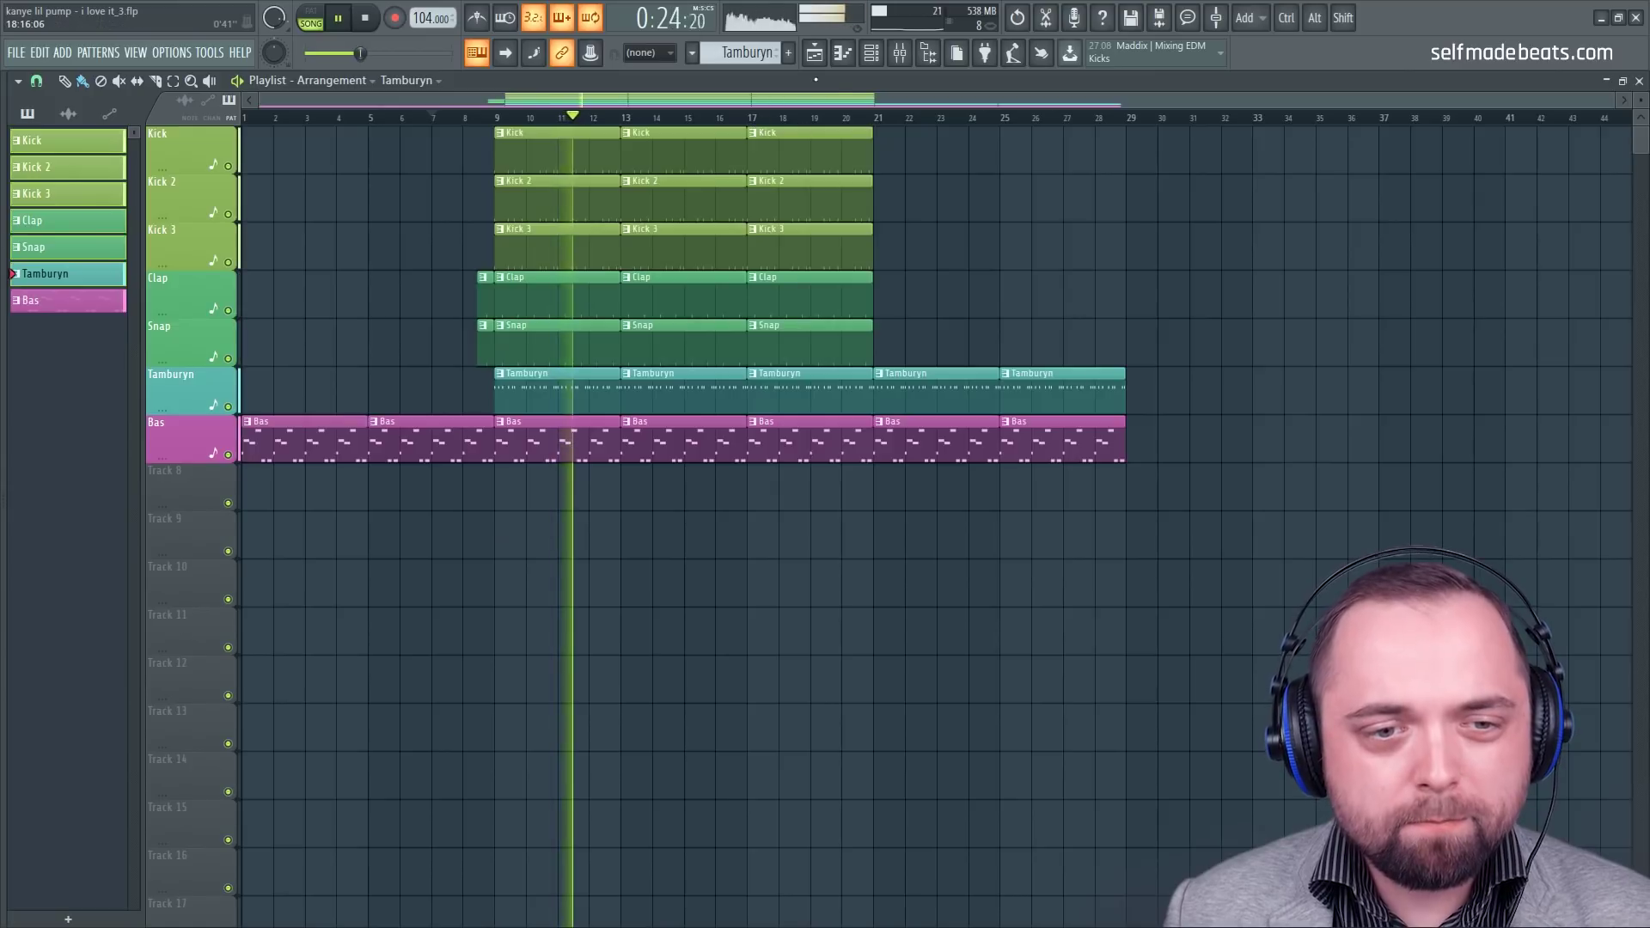
{"action": "key", "text": "space"}
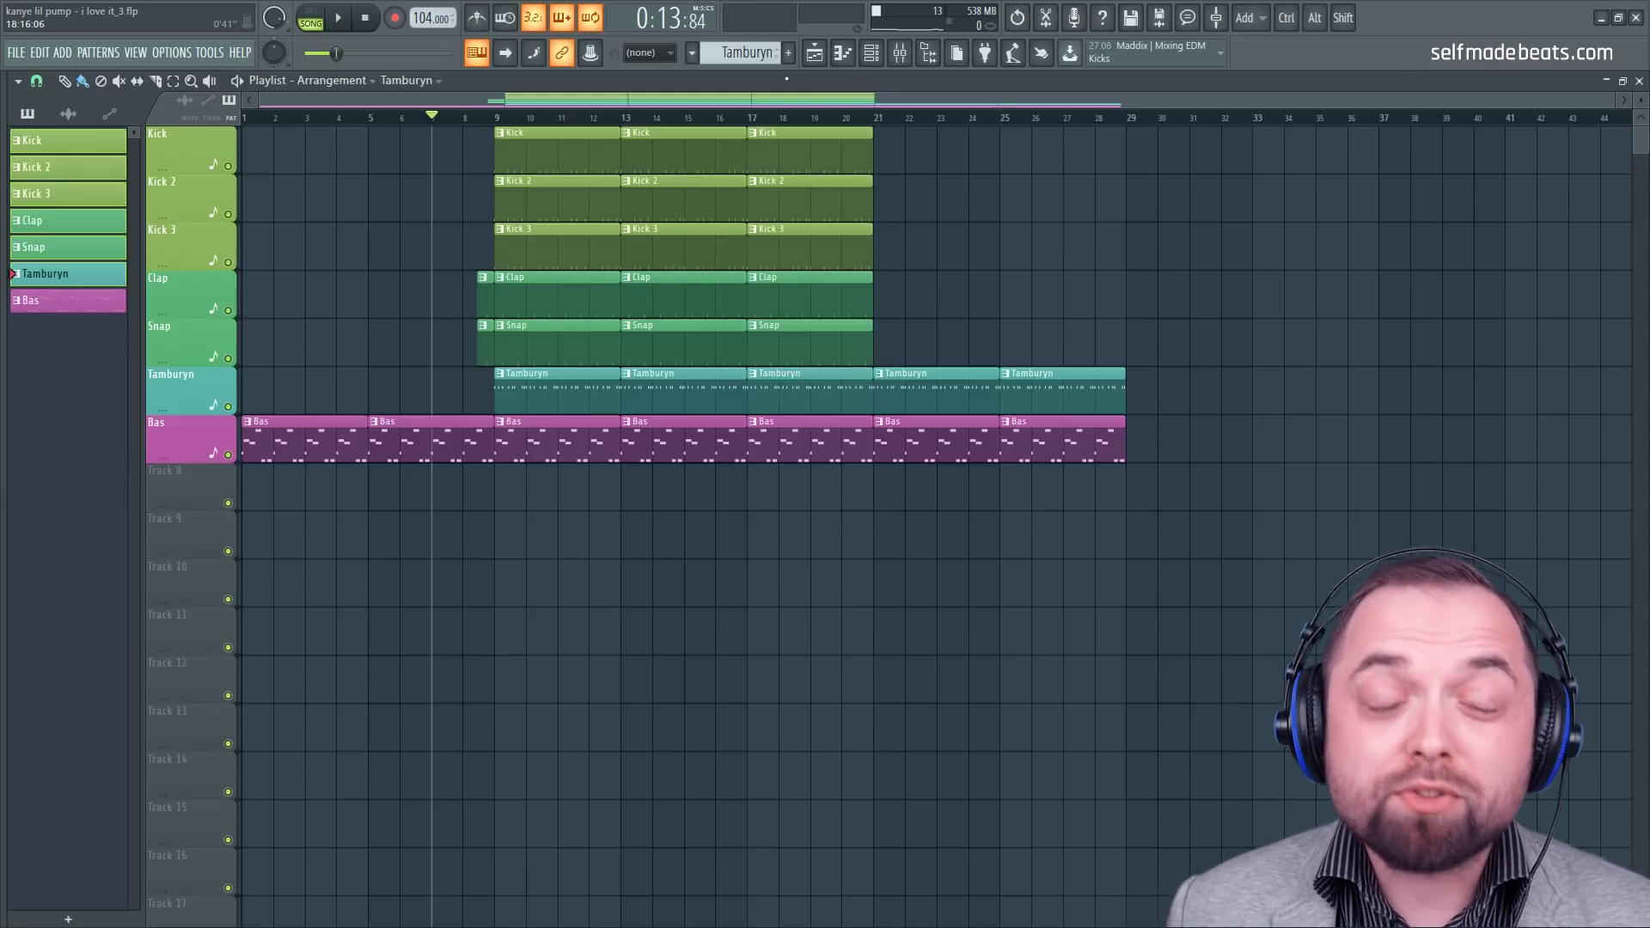
Step: Shorten the last Kick, Kick 2 and Kick 3 clips to end just past the start of bar 20, and audition the ending
{"action": "scroll", "coordinate": [710, 126], "scroll_direction": "up", "scroll_amount": 2}
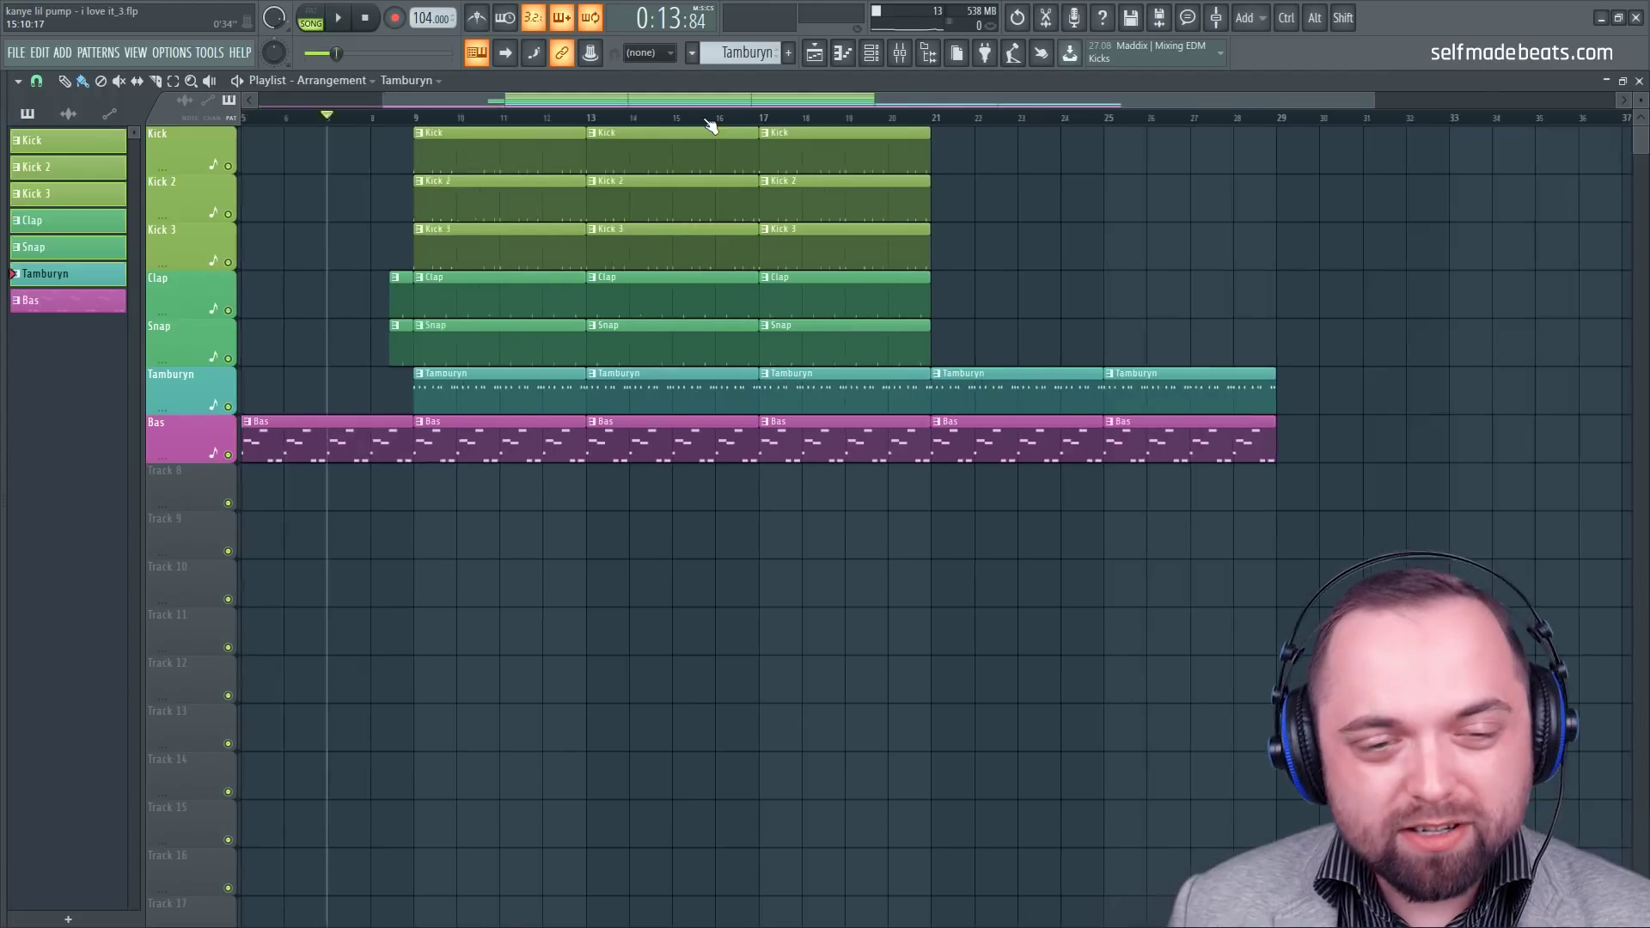
{"action": "scroll", "coordinate": [708, 121], "scroll_direction": "down", "scroll_amount": 1}
{"action": "scroll", "coordinate": [894, 125], "scroll_direction": "up", "scroll_amount": 3}
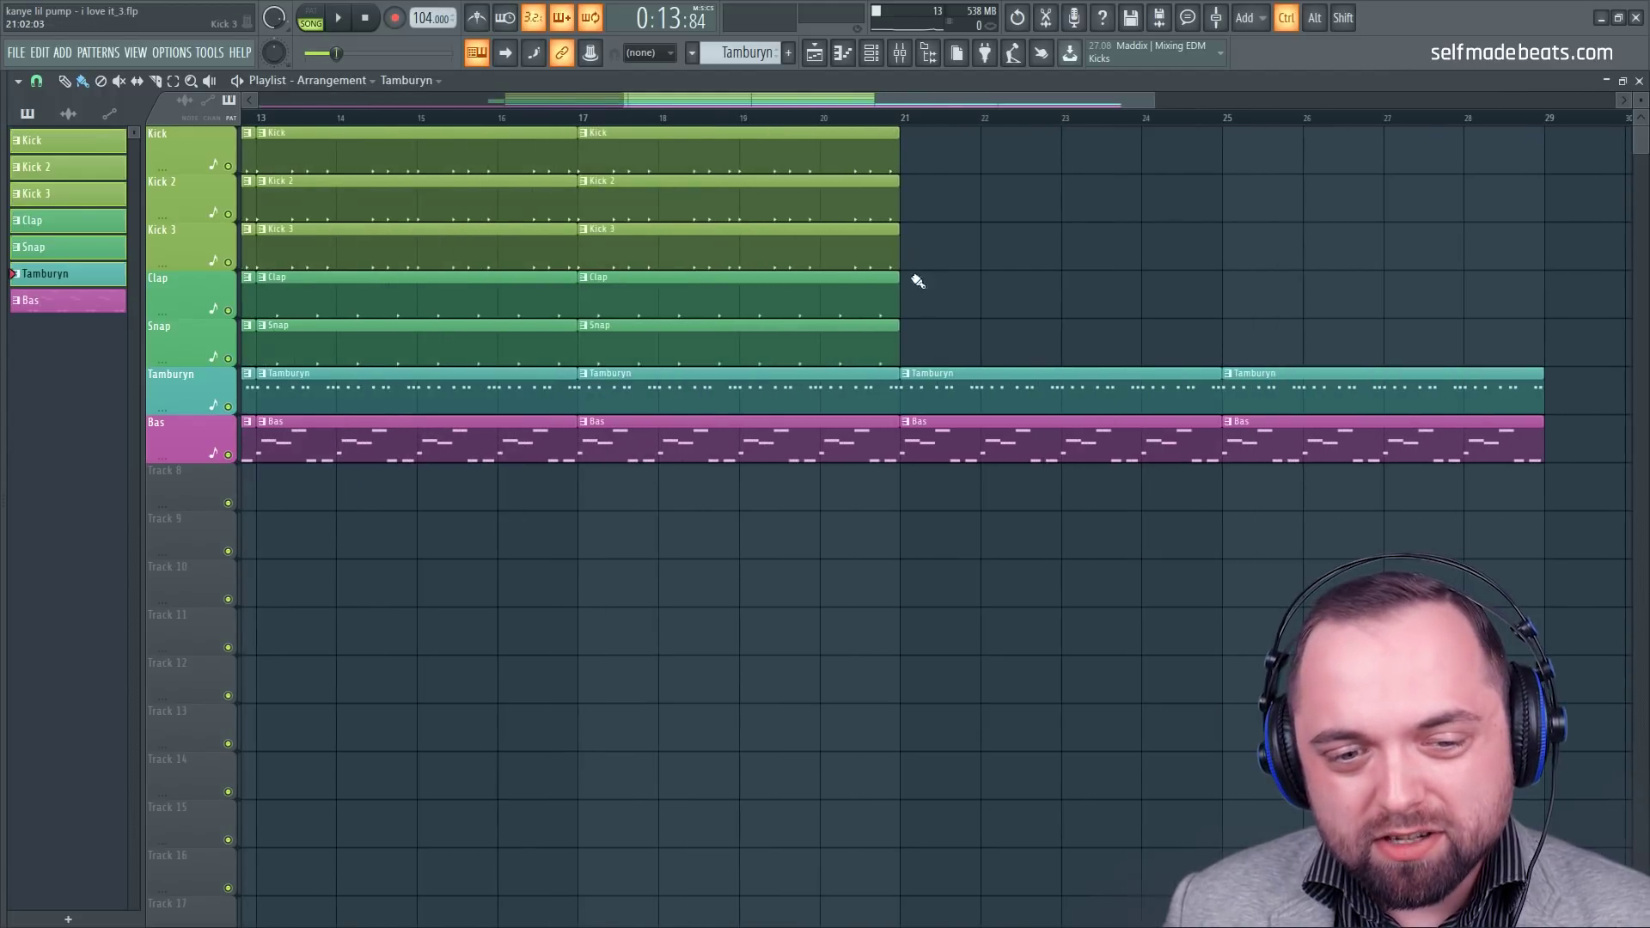
{"action": "left_click_drag", "start_coordinate": [916, 346], "coordinate": [829, 153]}
{"action": "left_click", "coordinate": [838, 127]}
{"action": "key", "text": "space"}
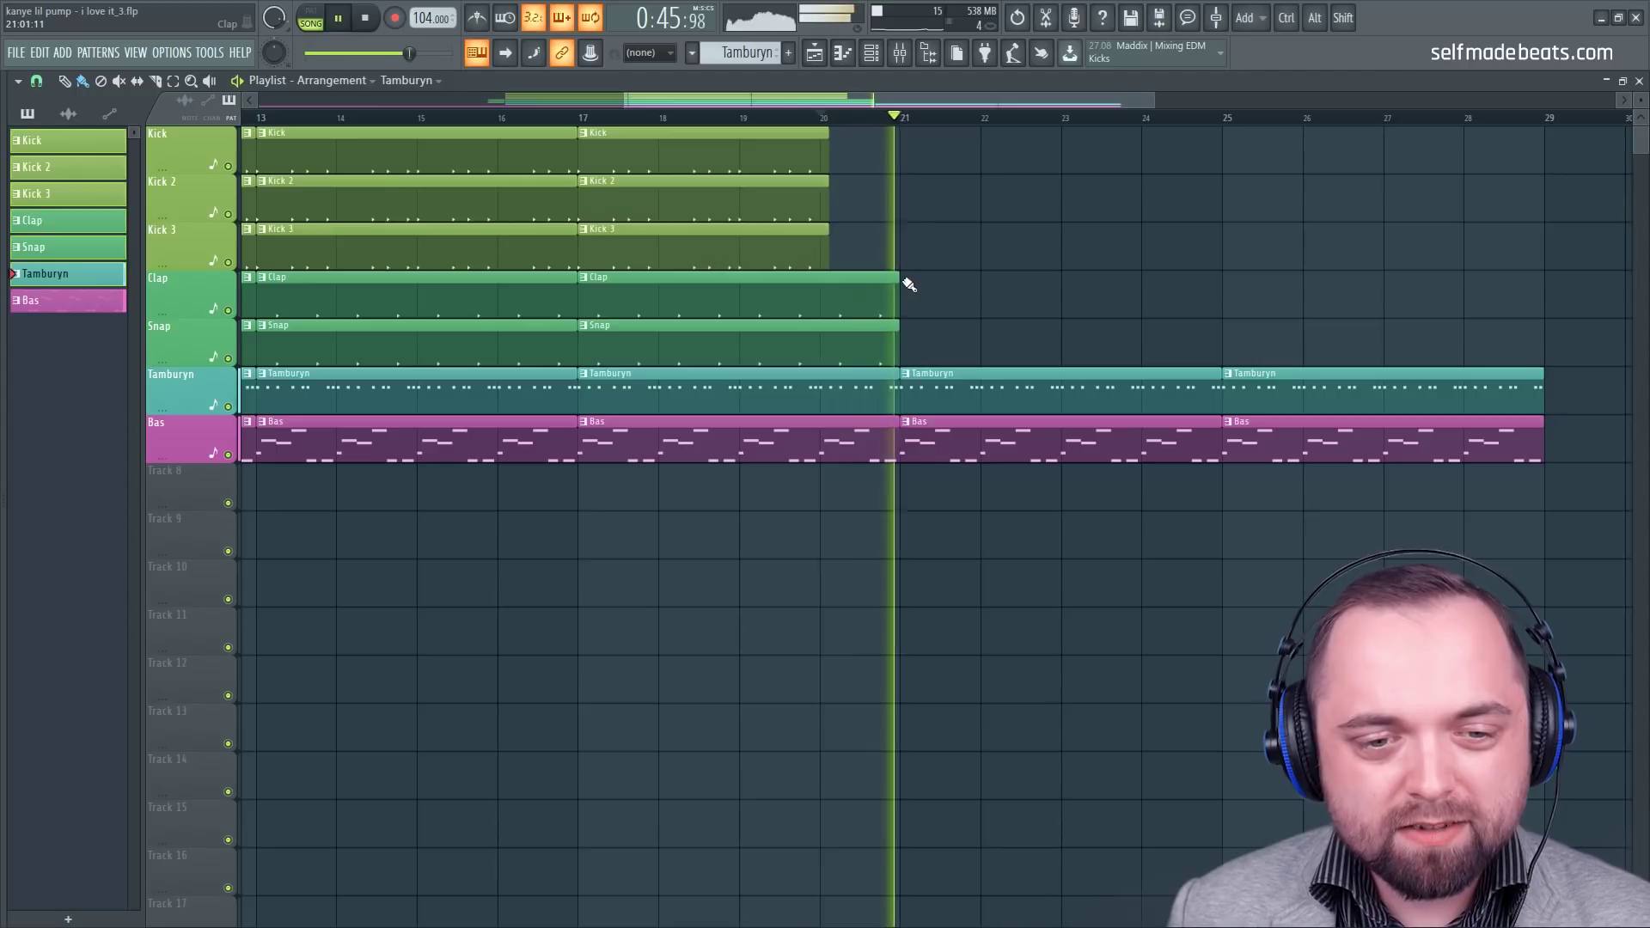
{"action": "key", "text": "space"}
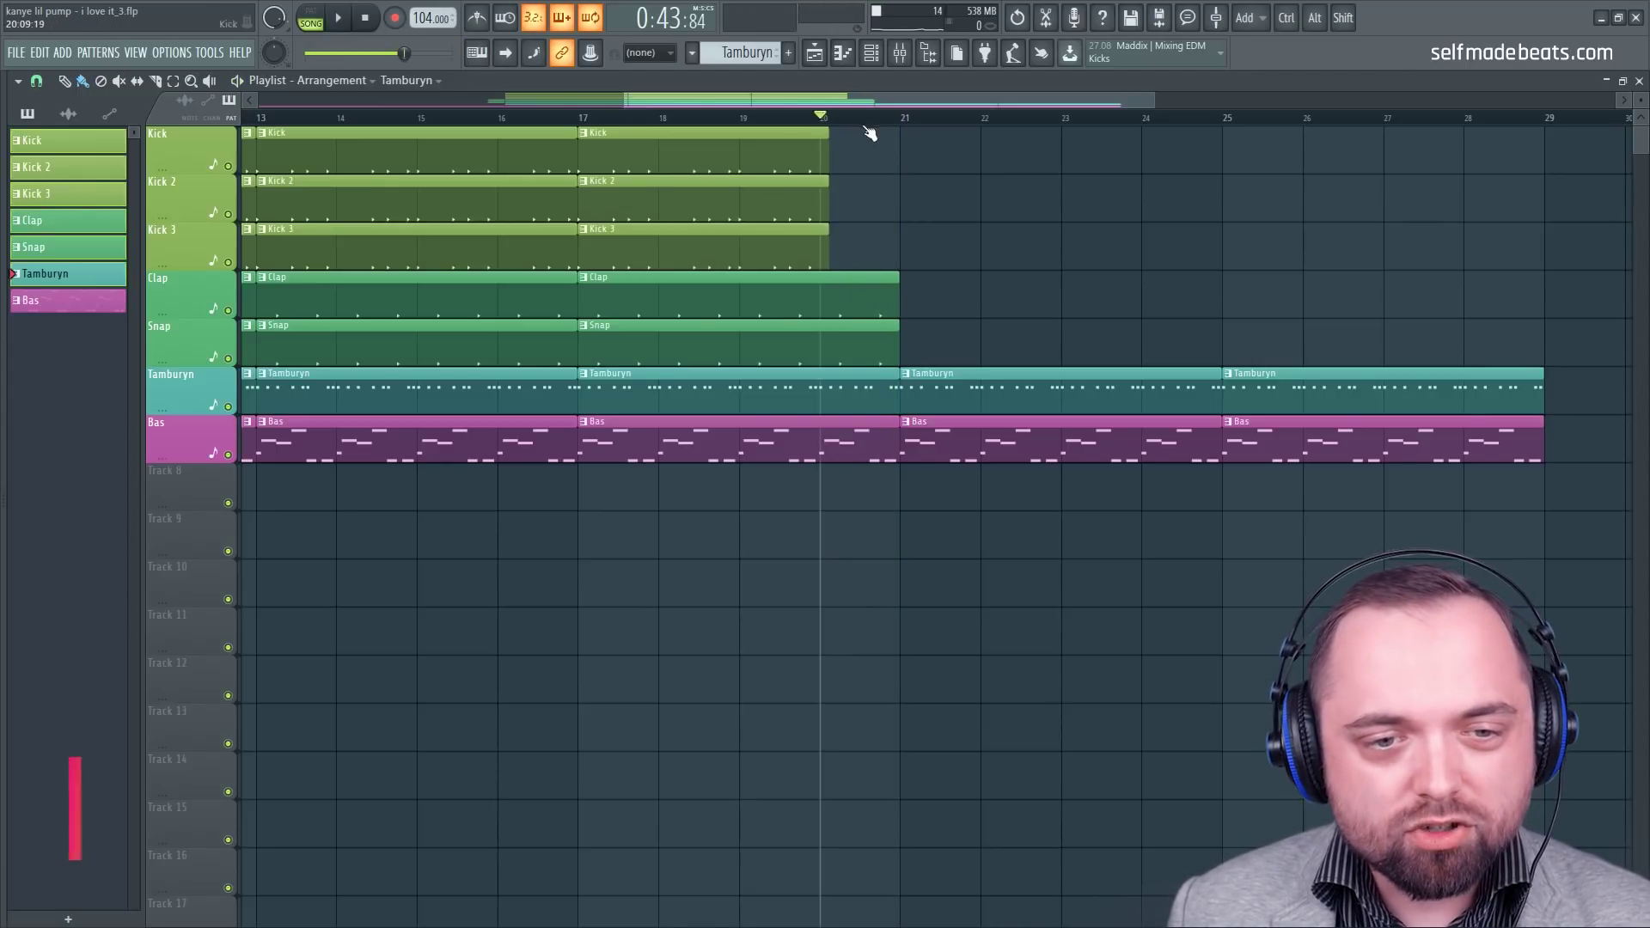
Step: Cut the Clap and Snap clips from bar 20 to just past its middle, keeping the remainder, and play from bar 19
{"action": "scroll", "coordinate": [864, 131], "scroll_direction": "up", "scroll_amount": 3}
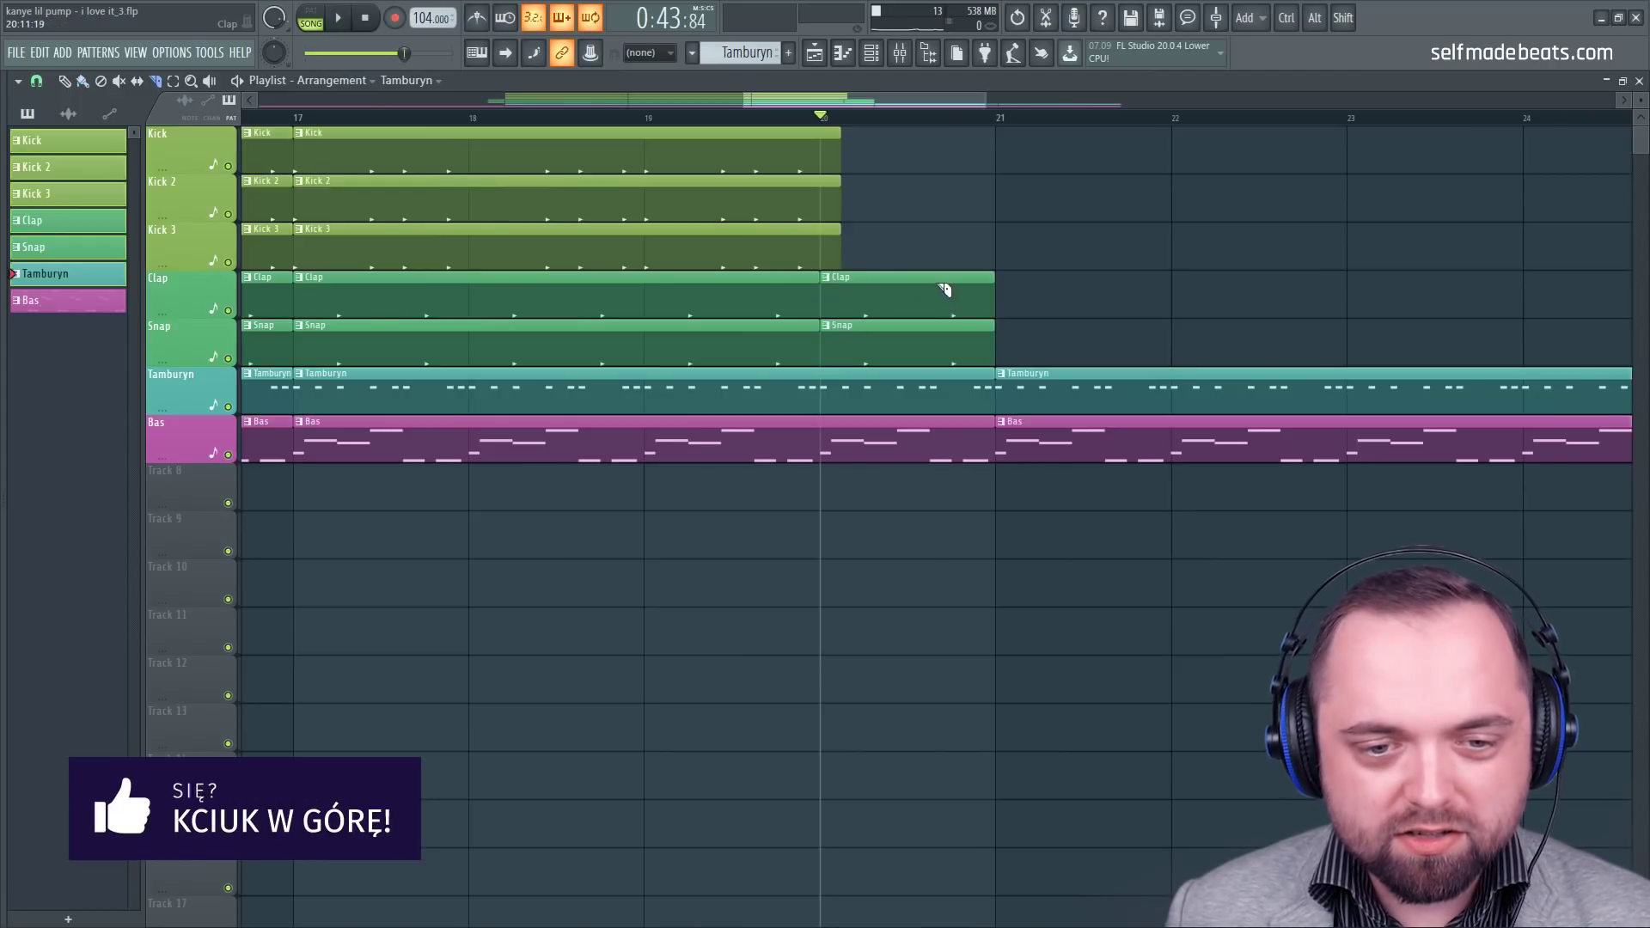
{"action": "left_click", "coordinate": [1032, 245]}
{"action": "right_click", "coordinate": [1081, 257]}
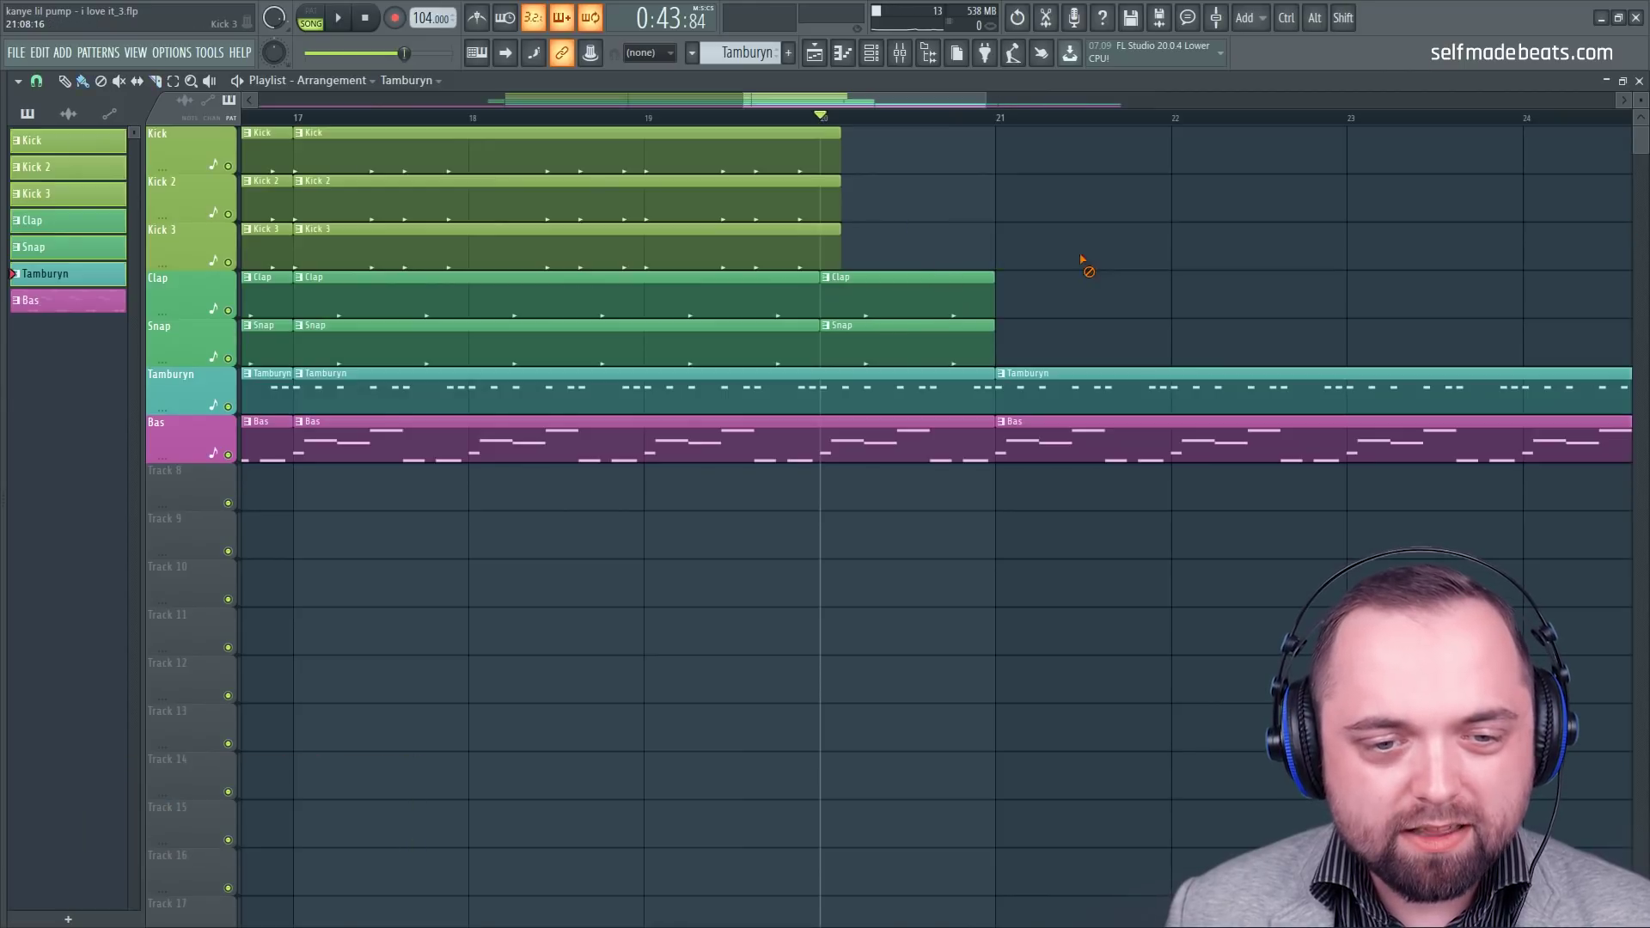
{"action": "left_click_drag", "start_coordinate": [921, 225], "coordinate": [914, 338]}
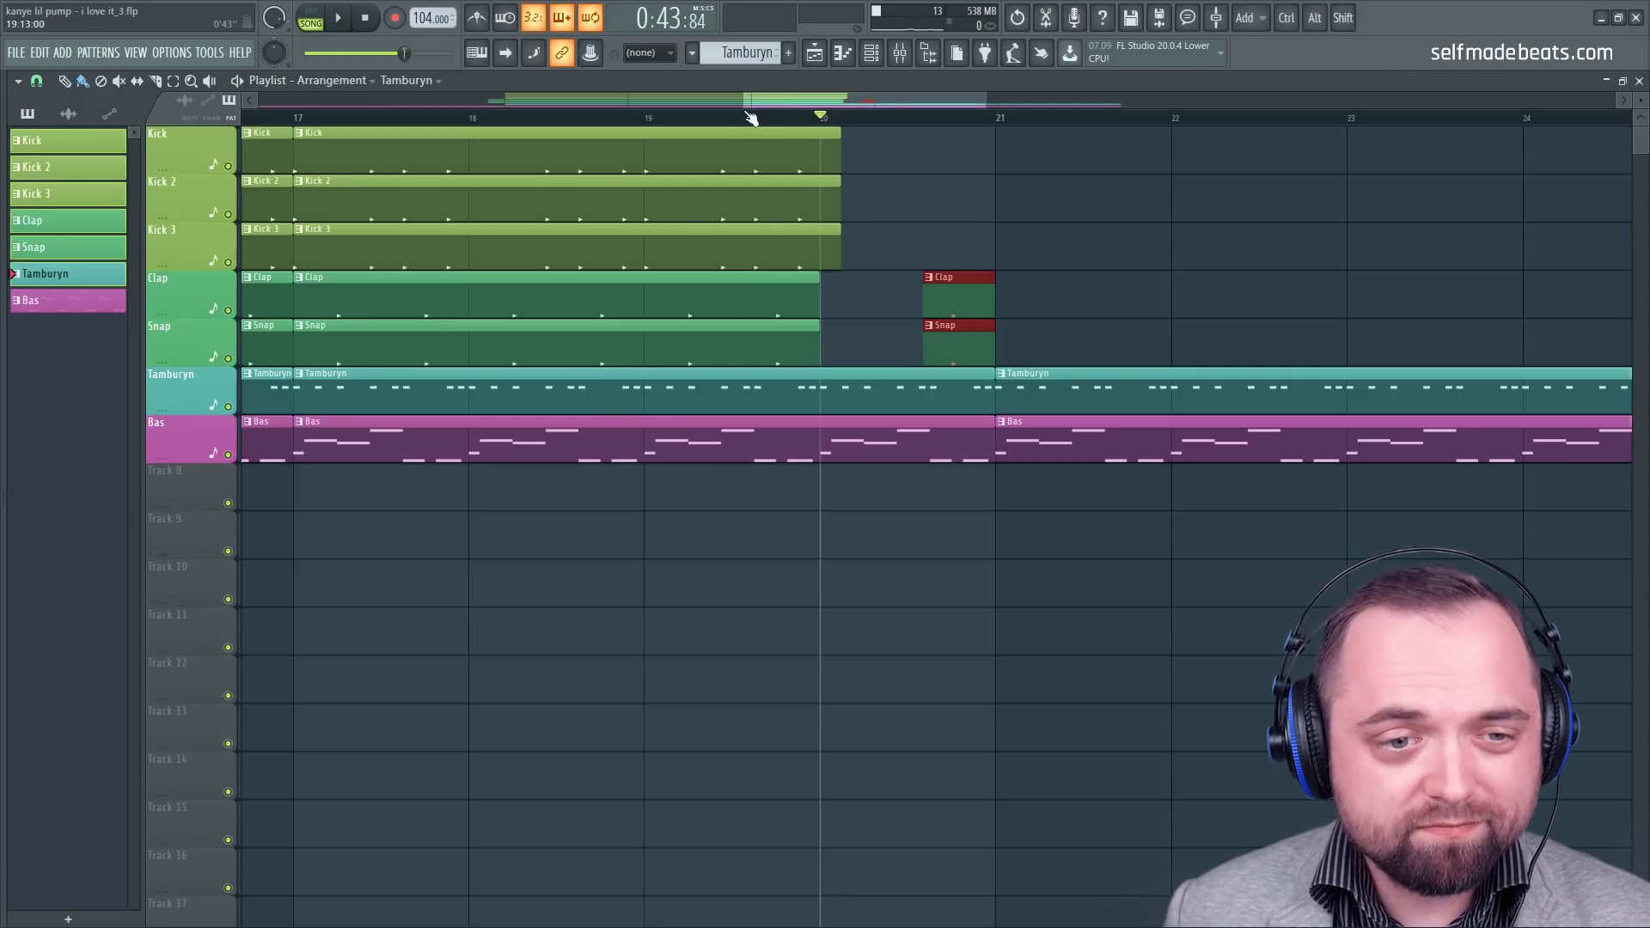
{"action": "left_click", "coordinate": [644, 116]}
{"action": "key", "text": "space"}
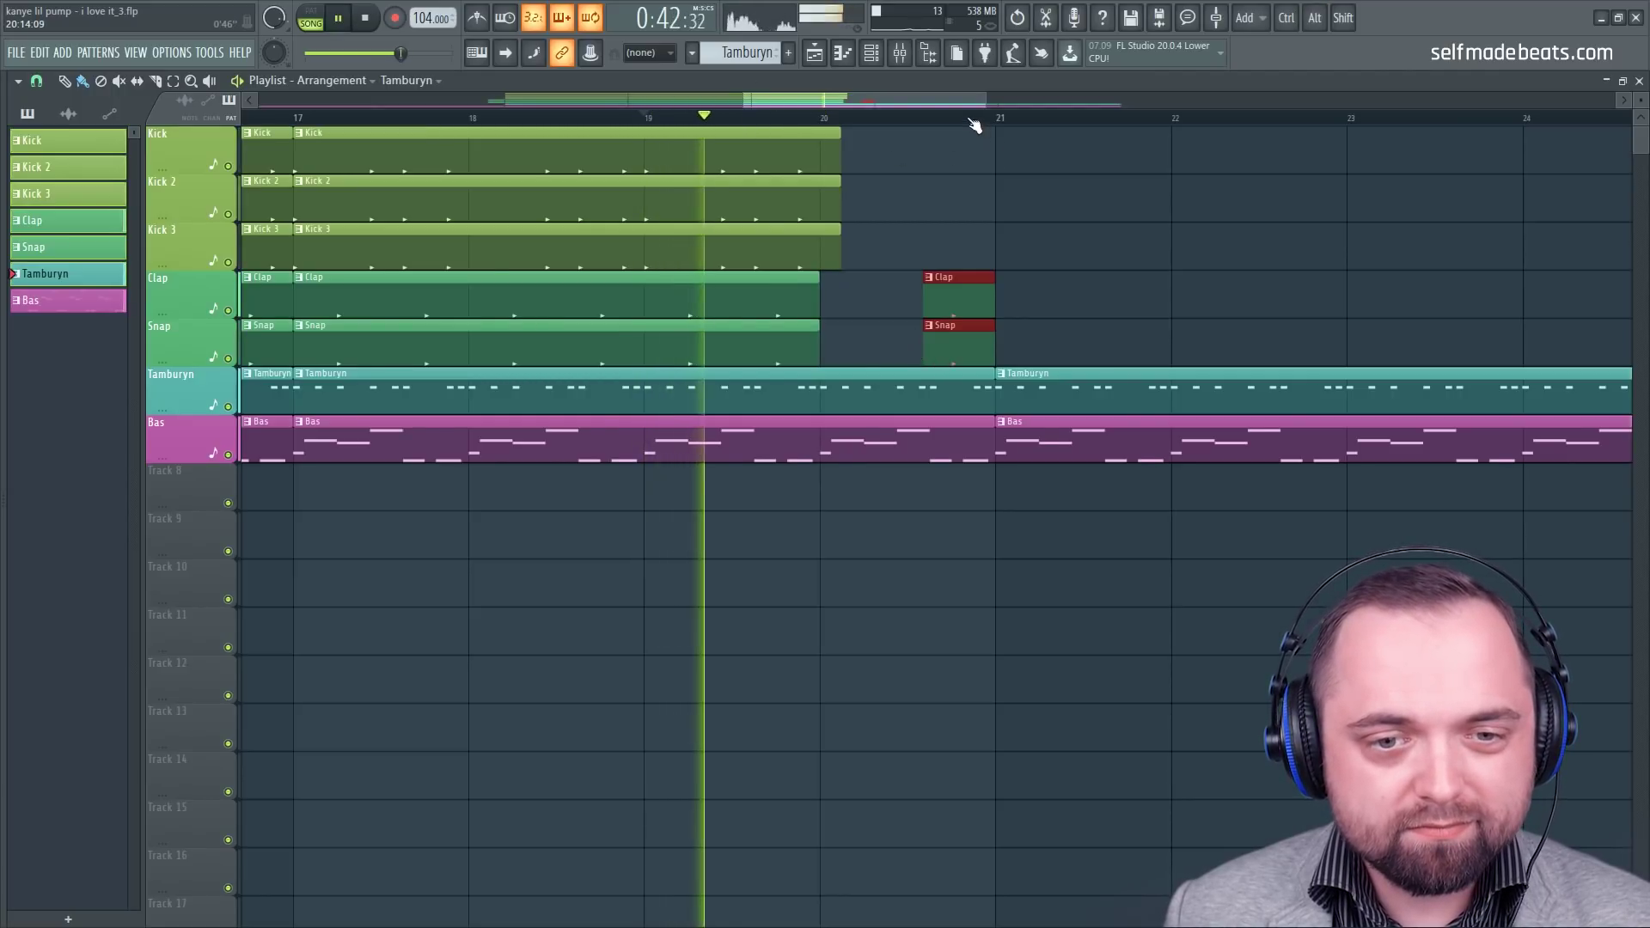
Step: Delete the Tamburyn clip at bar 21 and listen through the gap before stopping playback
{"action": "scroll", "coordinate": [976, 121], "scroll_direction": "down", "scroll_amount": 2}
{"action": "scroll", "coordinate": [976, 121], "scroll_direction": "down", "scroll_amount": 3}
{"action": "left_click", "coordinate": [1043, 174]}
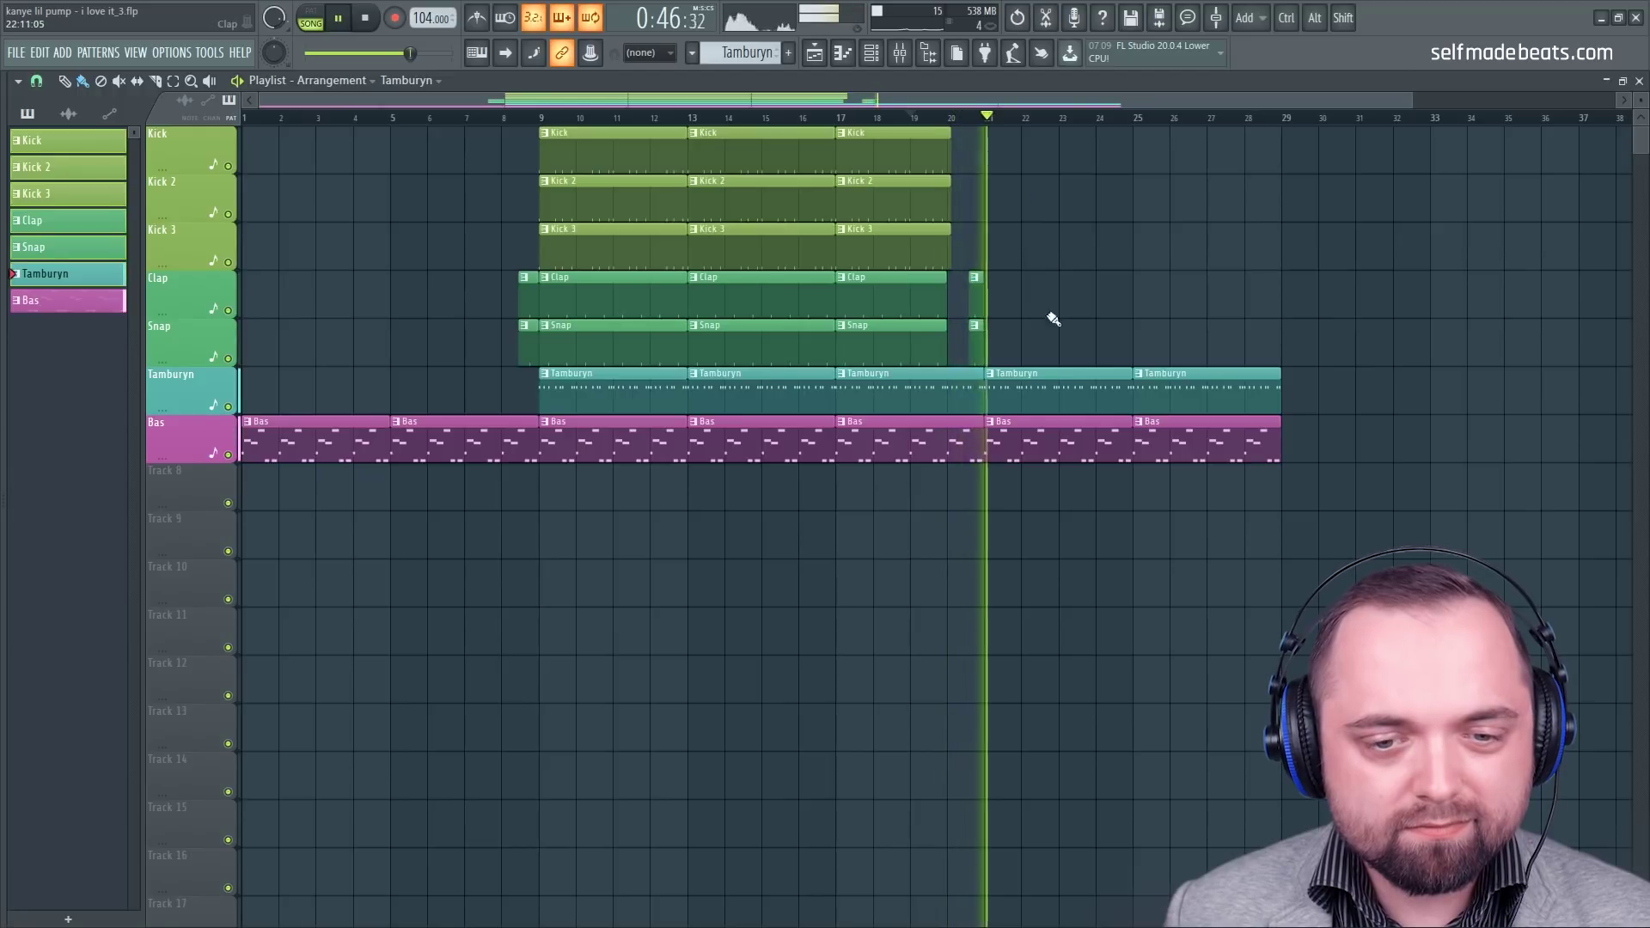
{"action": "right_click", "coordinate": [1033, 376]}
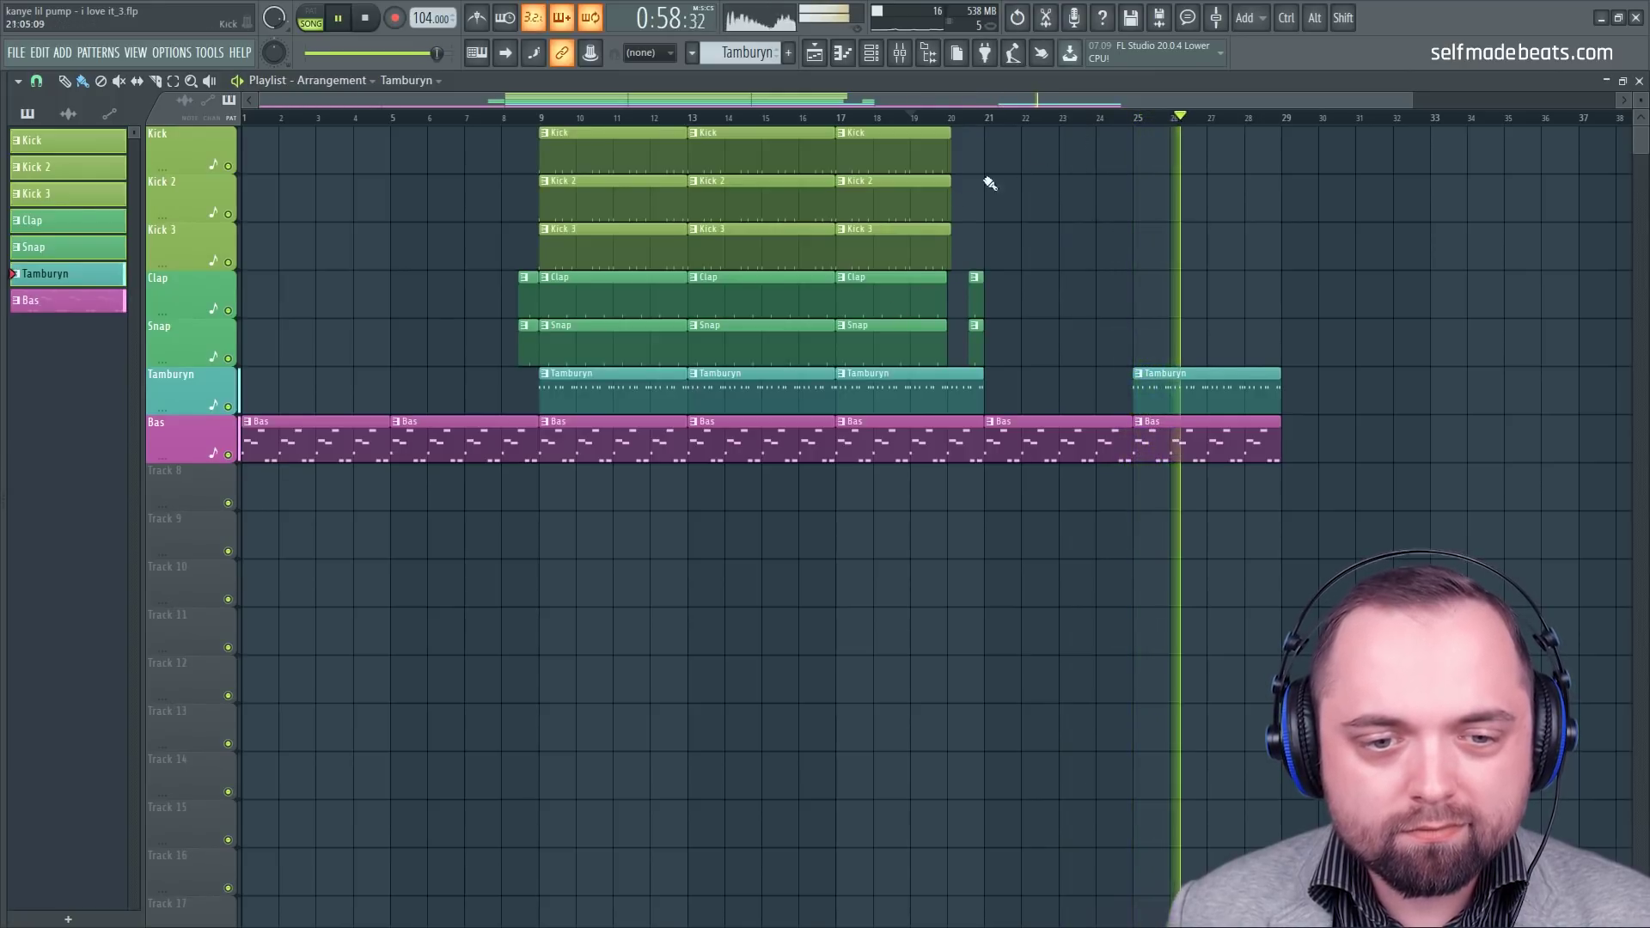
{"action": "key", "text": "space"}
Step: Copy the four-bar block of Kick, Kick 2, Kick 3, Clap, Snap and Tamburyn clips to bar 29, and add a Bas clip there
{"action": "mouse_move", "coordinate": [782, 388]}
{"action": "left_mouse_down"}
{"action": "mouse_move", "coordinate": [763, 167]}
{"action": "mouse_move", "coordinate": [1331, 148]}
{"action": "left_mouse_up"}
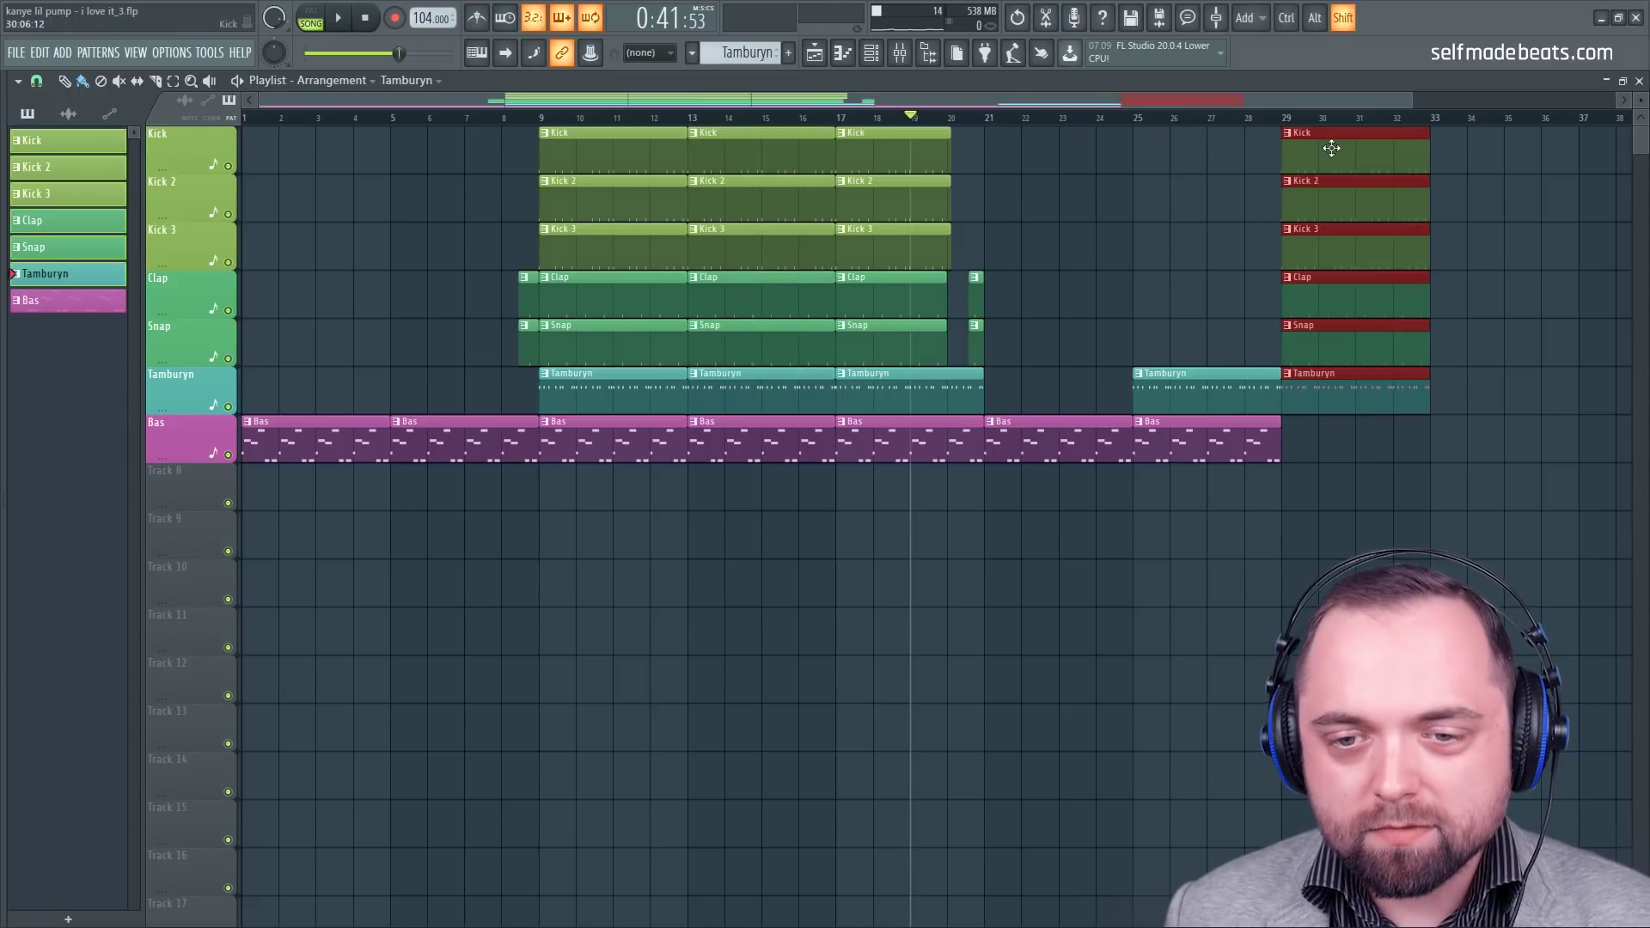
{"action": "left_click", "coordinate": [1327, 486]}
{"action": "left_click_drag", "start_coordinate": [1220, 450], "coordinate": [1367, 447]}
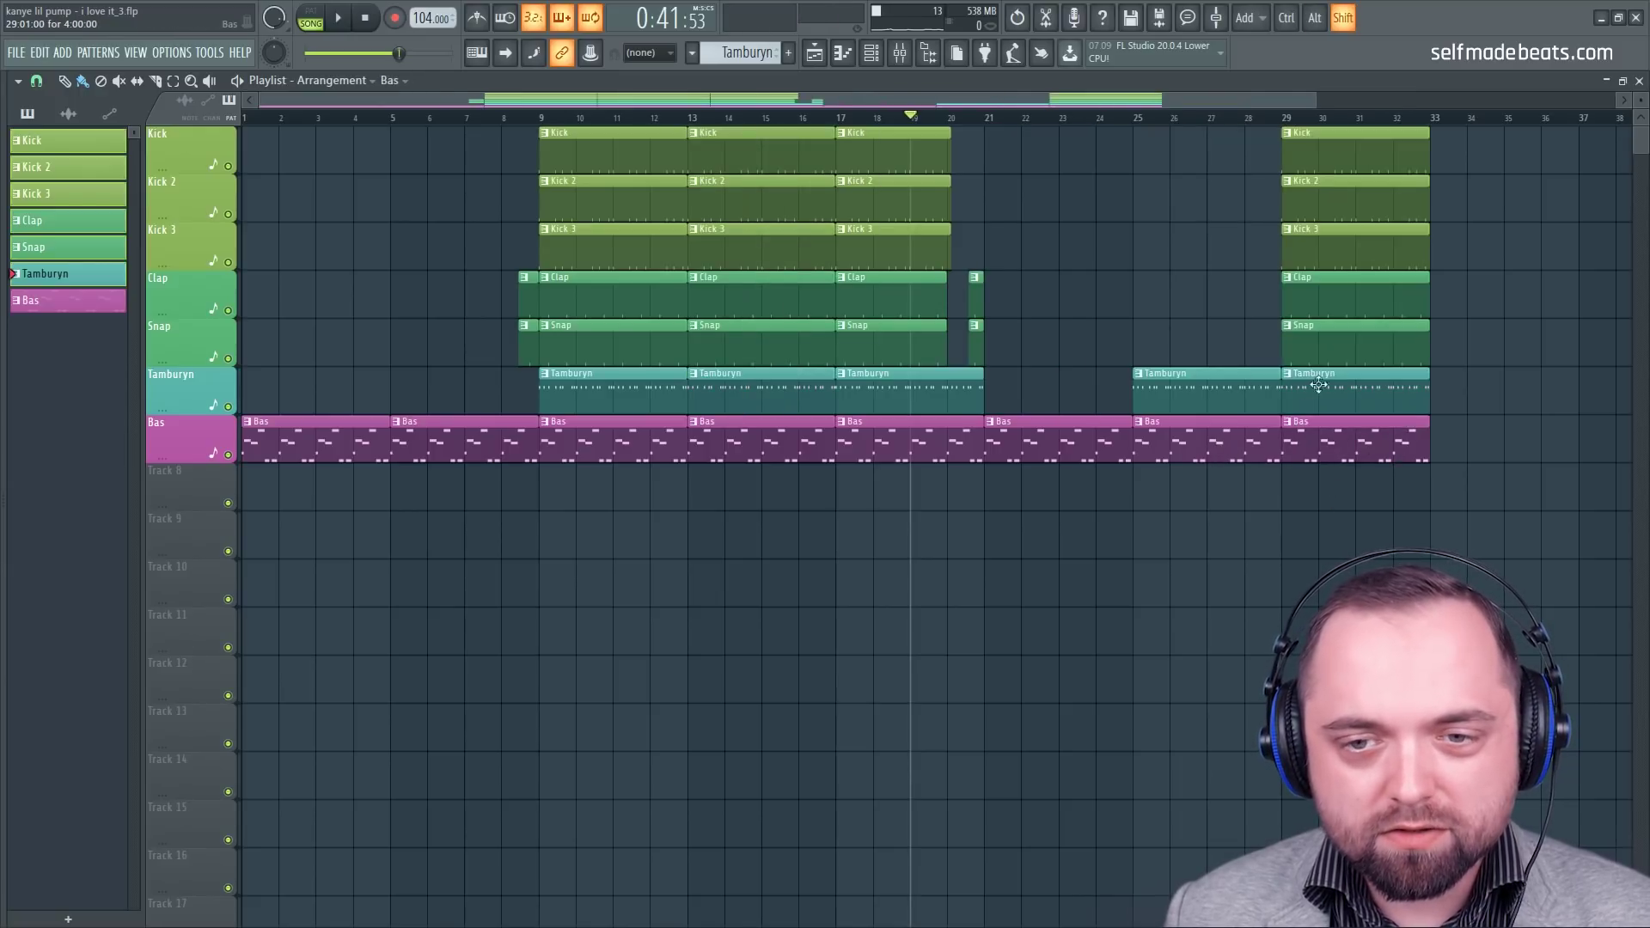
Step: Add two-bar Clap and Snap clips covering bars 27 and 28, and audition the build-up from bar 25
{"action": "left_click", "coordinate": [1289, 121]}
{"action": "left_click", "coordinate": [1156, 120]}
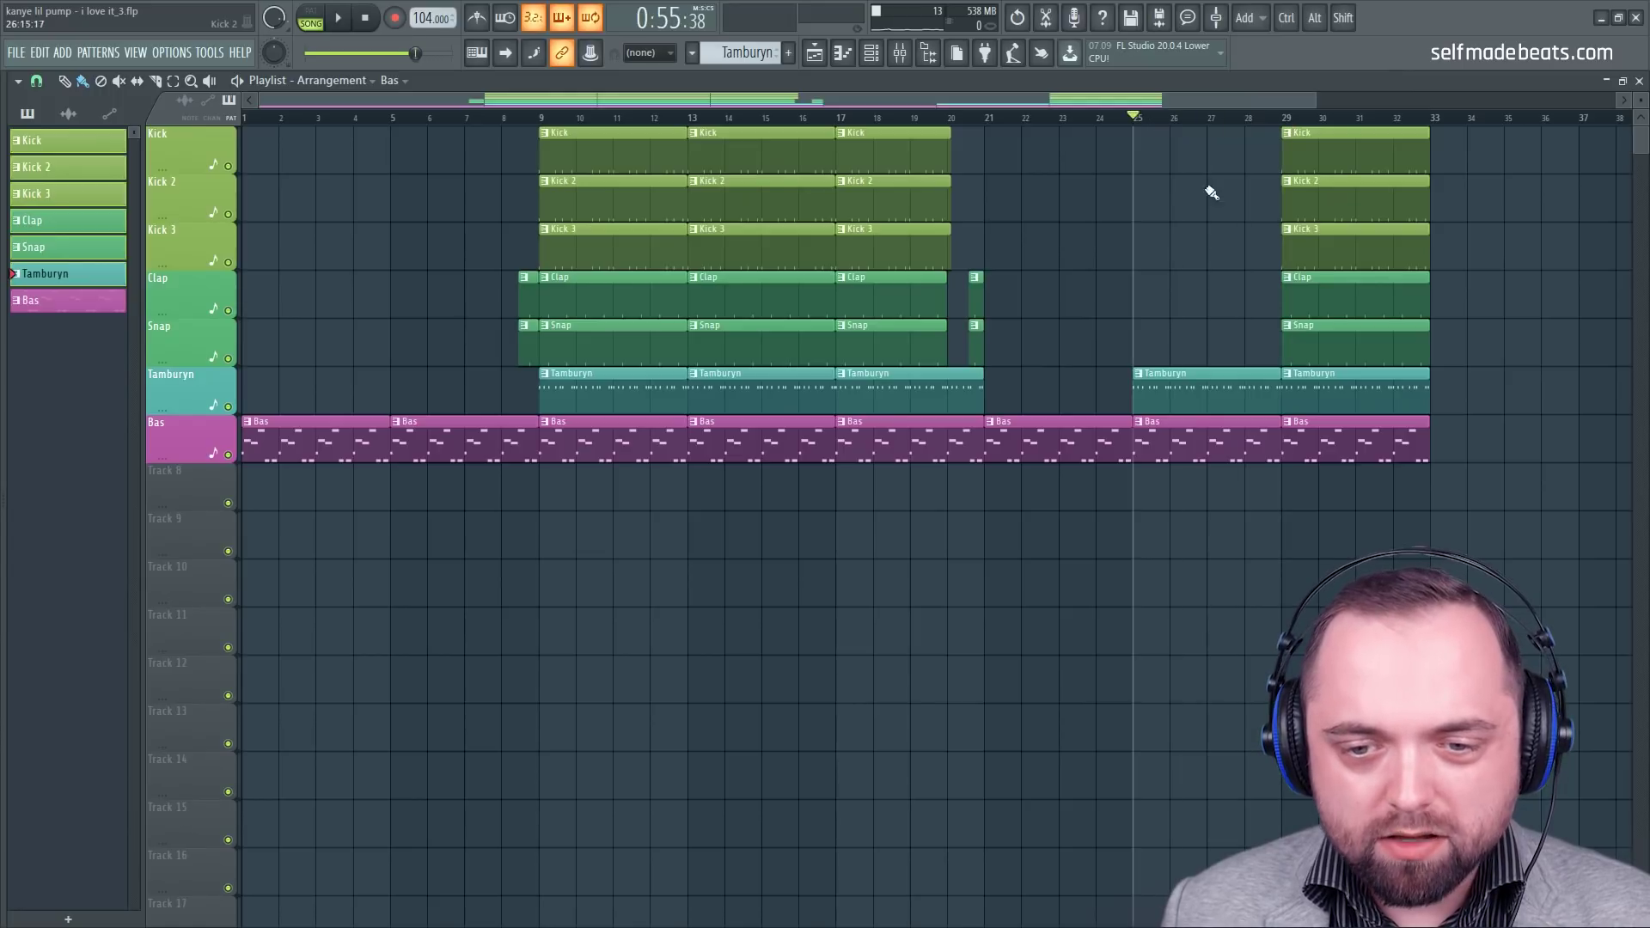
{"action": "left_click_drag", "start_coordinate": [1264, 299], "coordinate": [1205, 341]}
{"action": "key", "text": "space"}
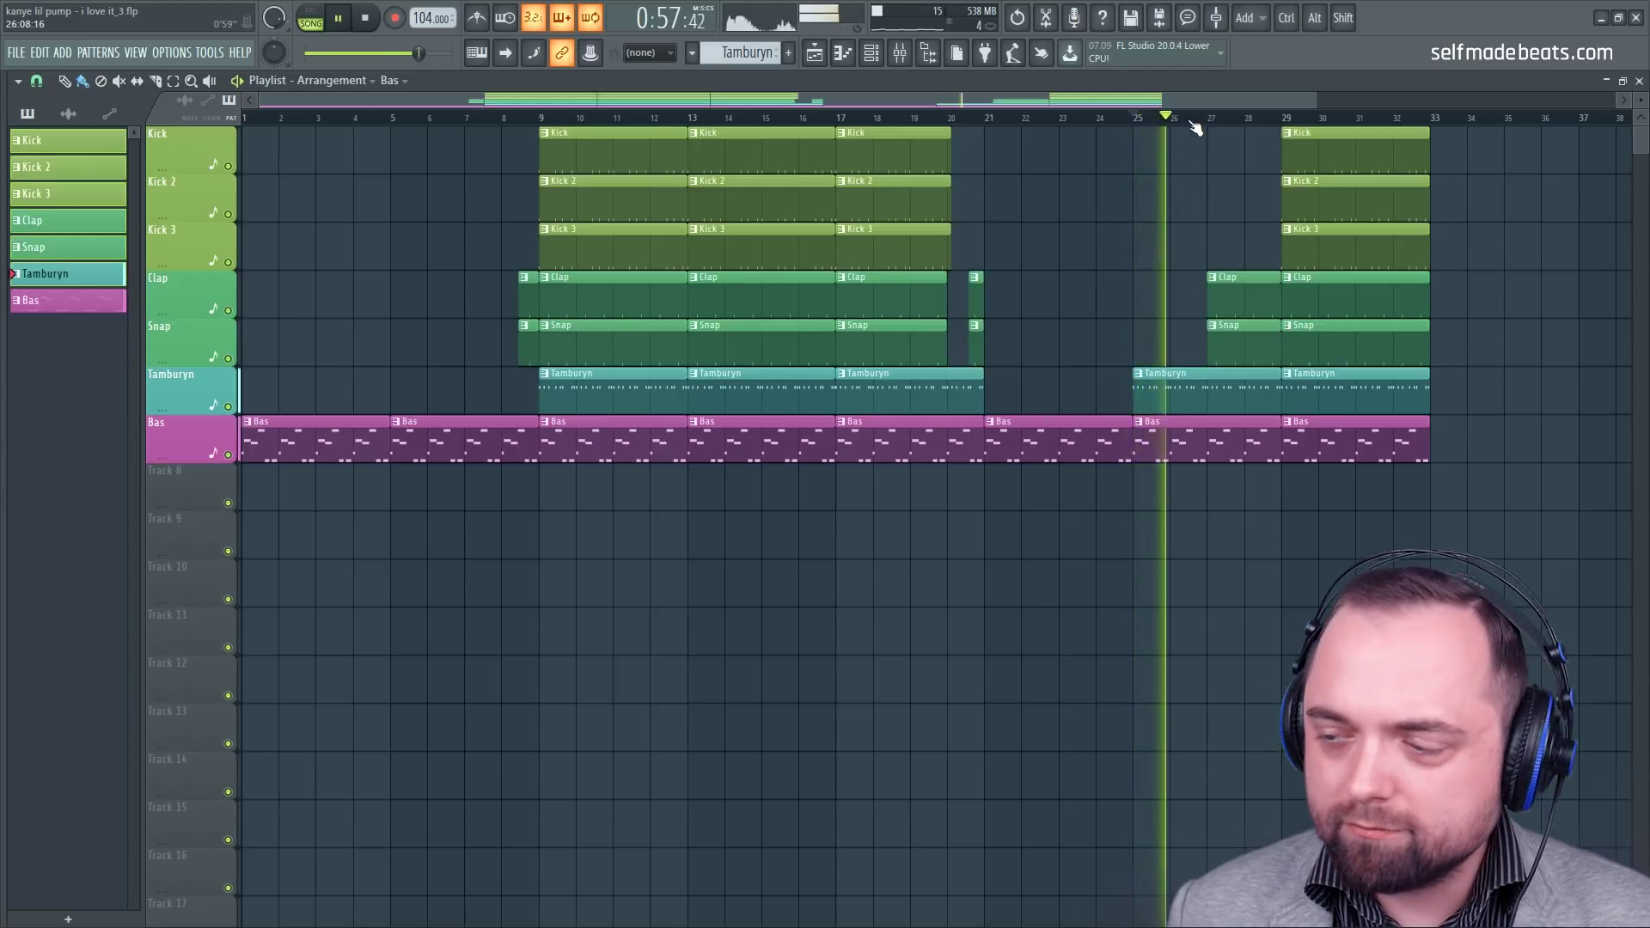
{"action": "scroll", "coordinate": [1194, 133], "scroll_direction": "down", "scroll_amount": 1}
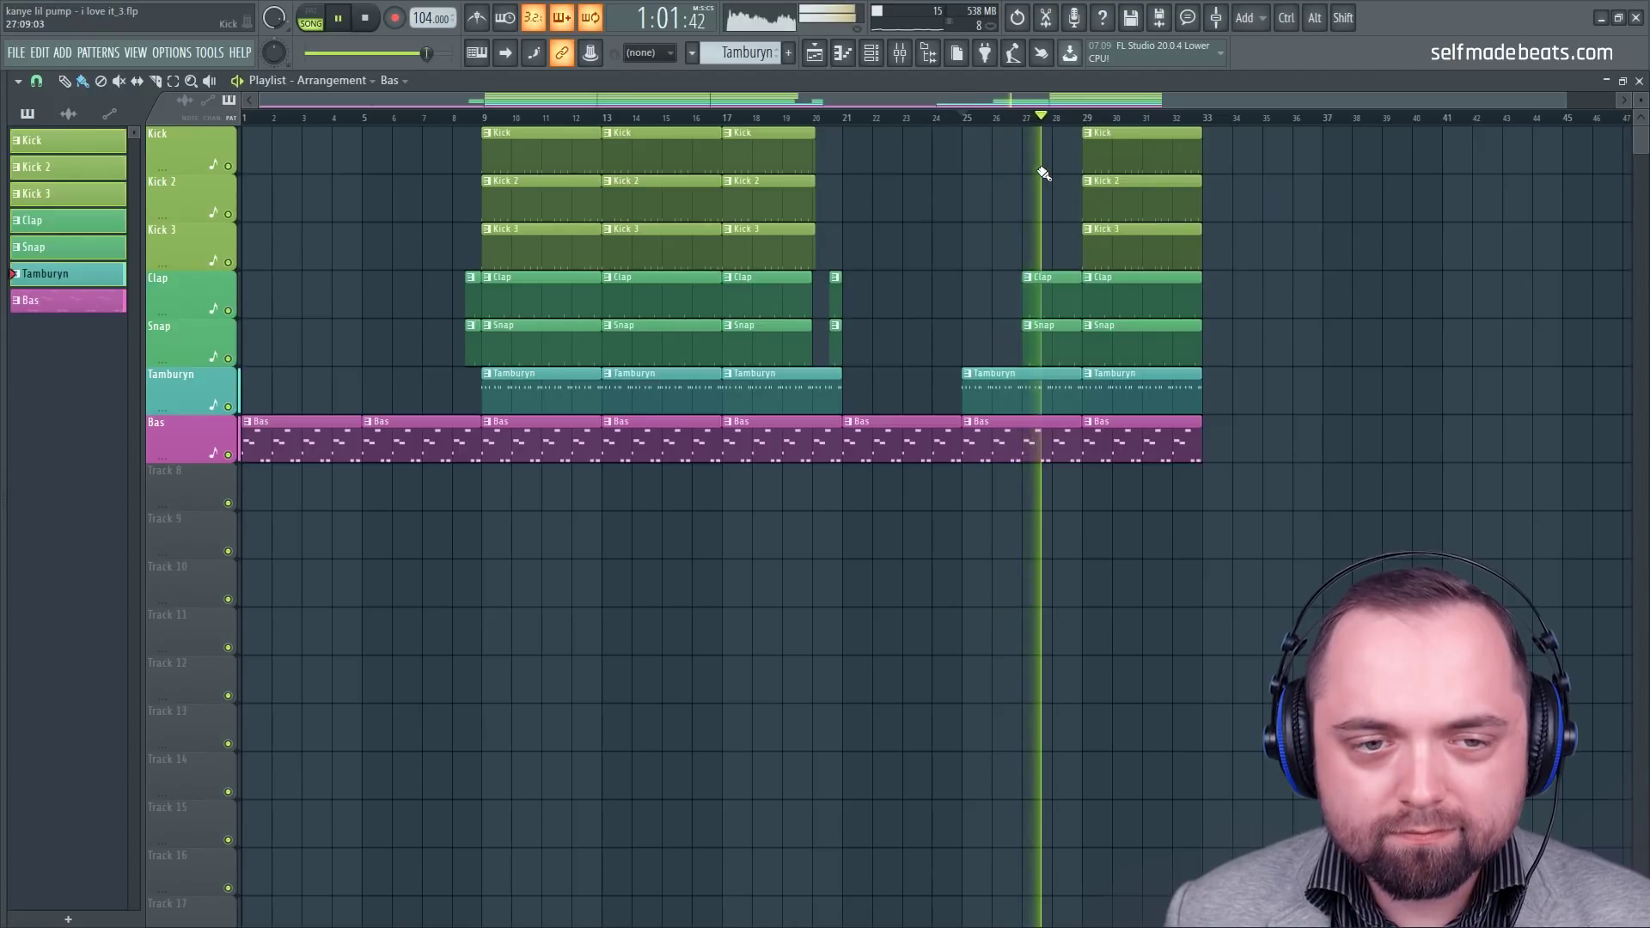
{"action": "scroll", "coordinate": [1059, 122], "scroll_direction": "up", "scroll_amount": 2}
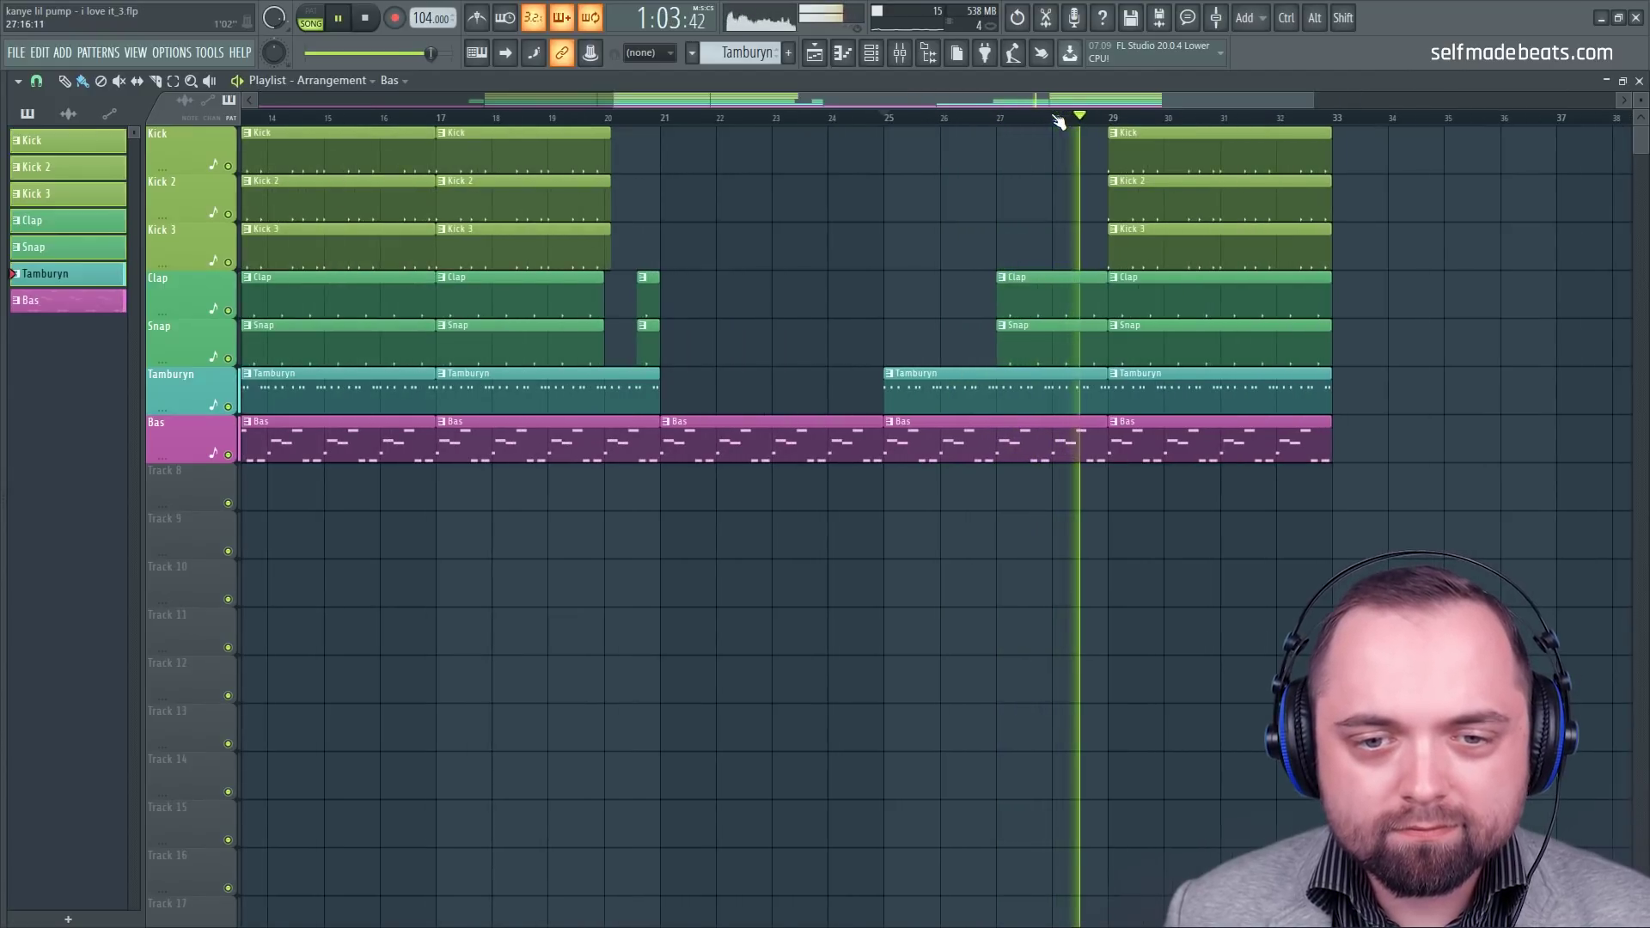
{"action": "key", "text": "space"}
Step: Add one-bar Kick, Kick 2 and Kick 3 clips at bar 28, audition the transition, and return the playhead to bar 25
{"action": "mouse_move", "coordinate": [1067, 150]}
{"action": "left_mouse_down"}
{"action": "mouse_move", "coordinate": [1133, 238]}
{"action": "mouse_move", "coordinate": [913, 236]}
{"action": "mouse_move", "coordinate": [1044, 243]}
{"action": "left_mouse_up"}
{"action": "key", "text": "space"}
{"action": "scroll", "coordinate": [1020, 121], "scroll_direction": "down", "scroll_amount": 2}
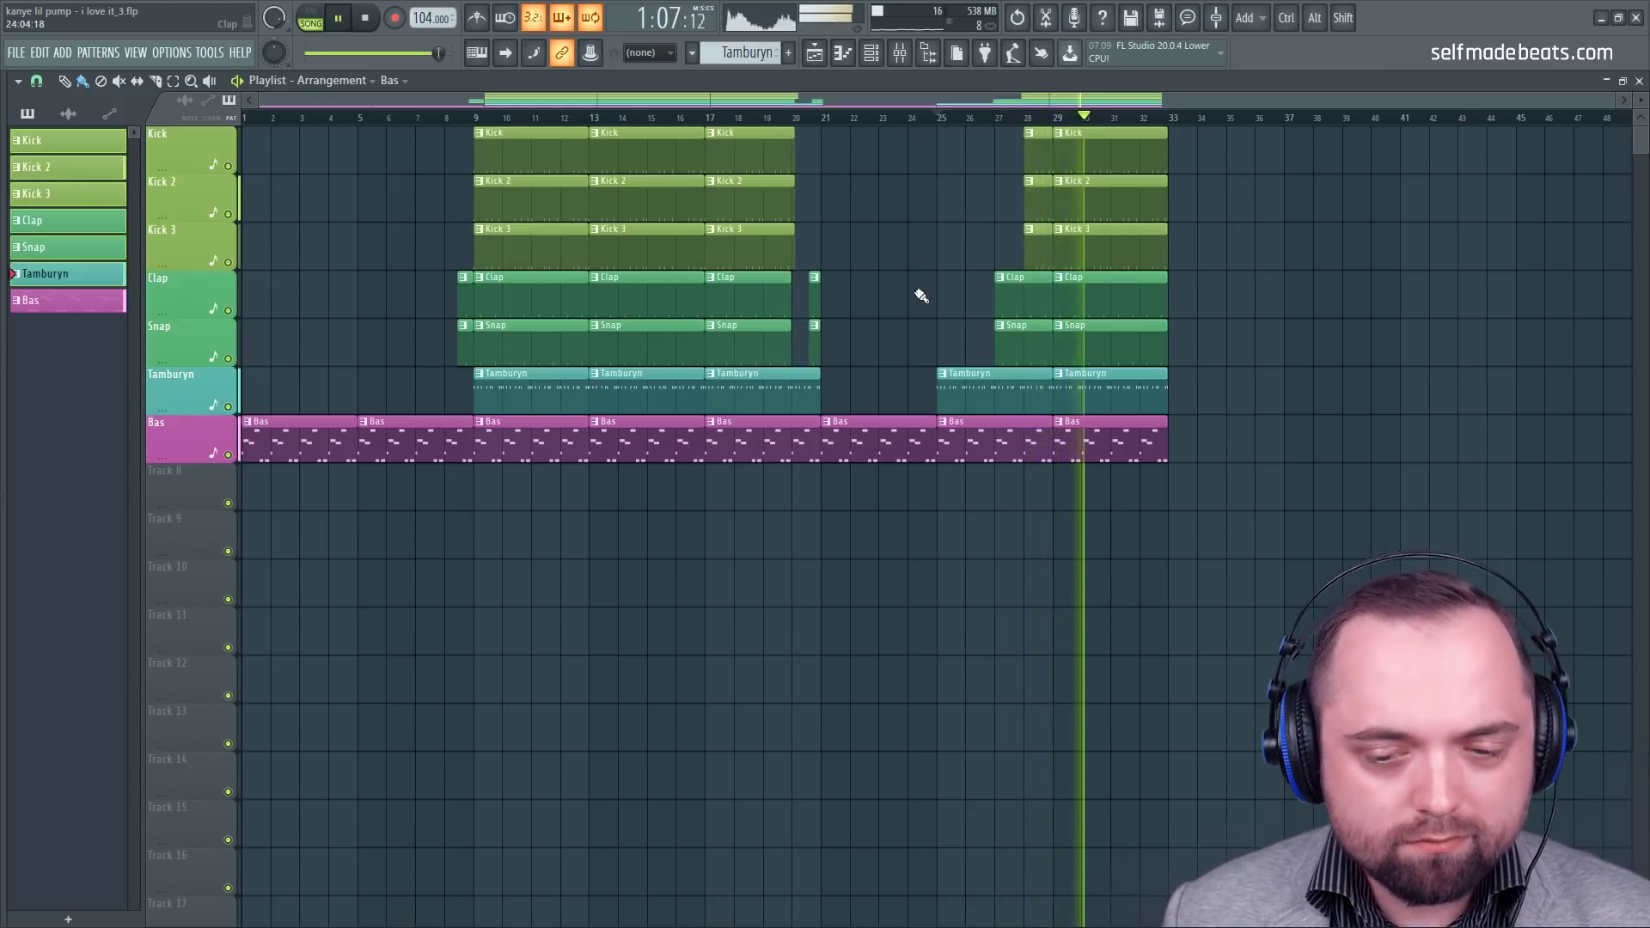
{"action": "key", "text": "space"}
{"action": "left_click", "coordinate": [923, 119]}
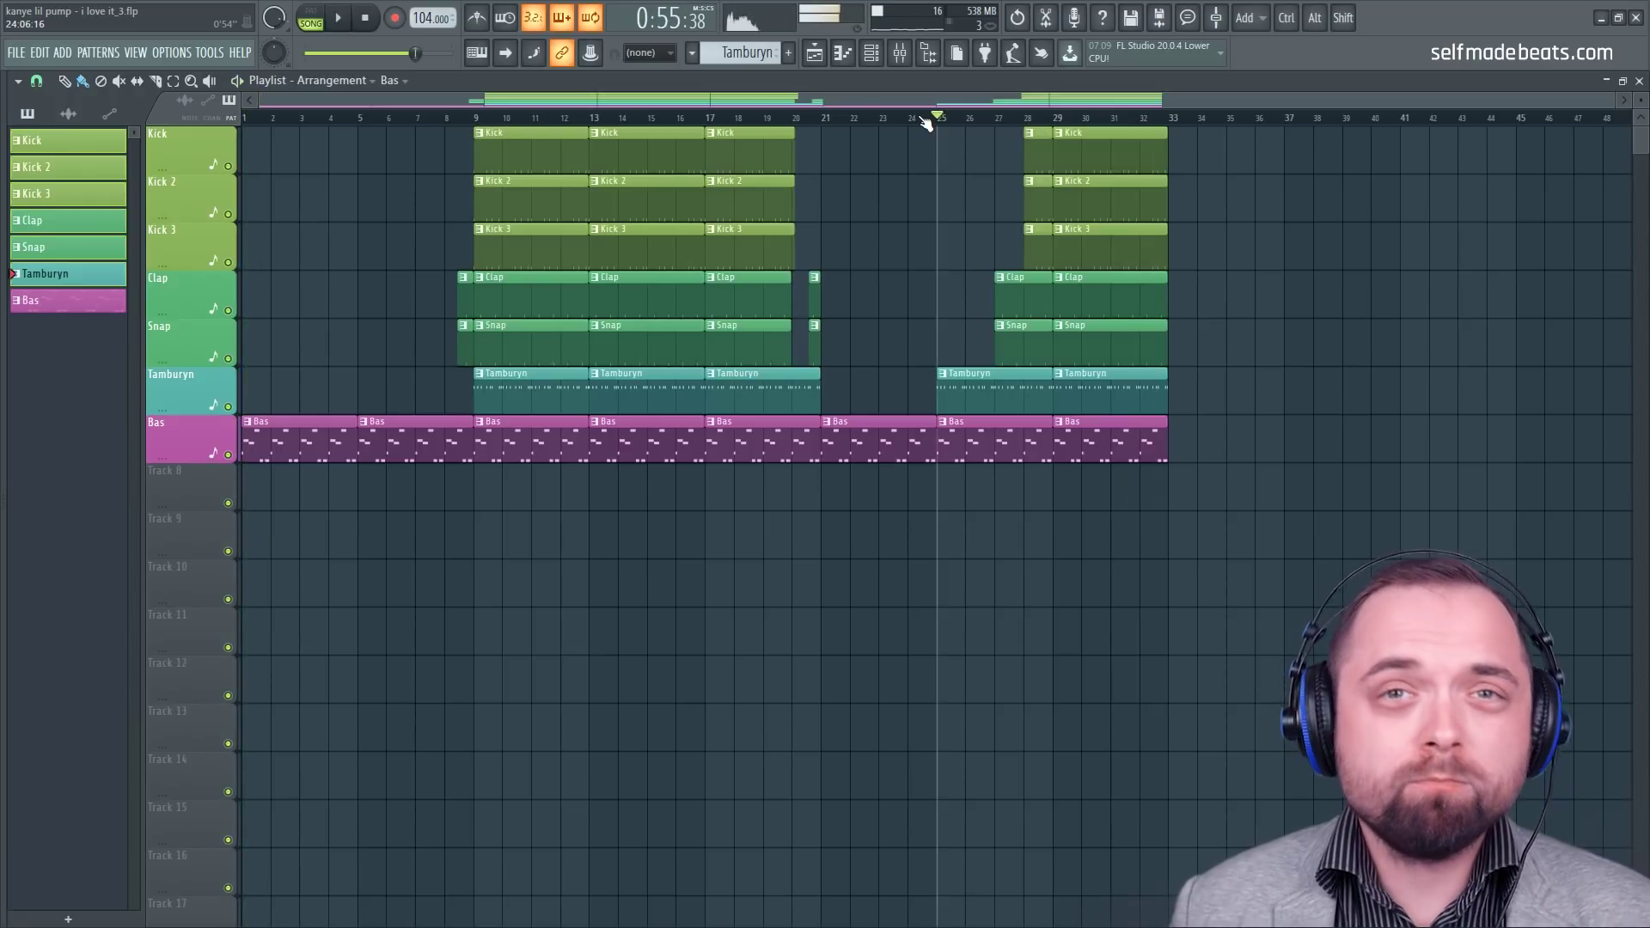